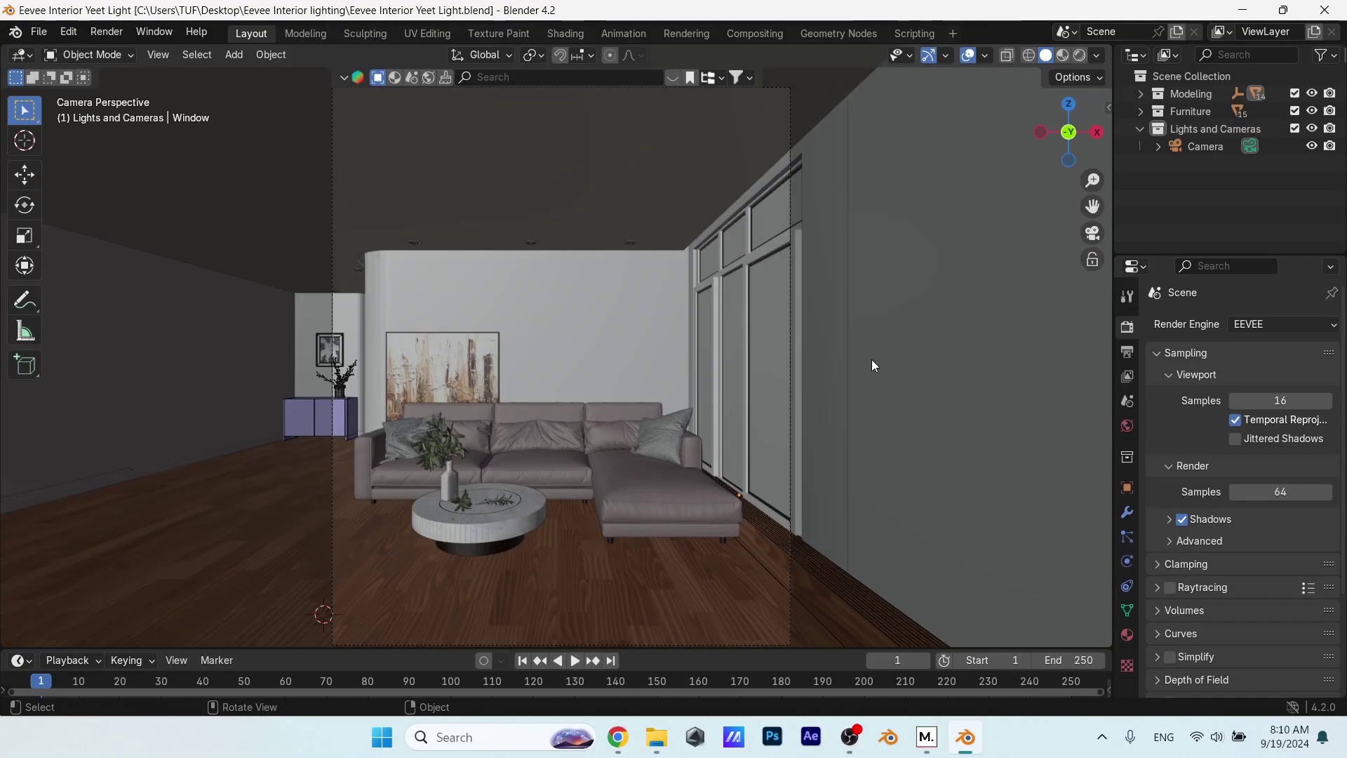
- Open the world settings, split the 3D viewport into a camera view and a free perspective view, and hide the camera view's toolbar
{"action": "left_click", "coordinate": [1127, 425]}
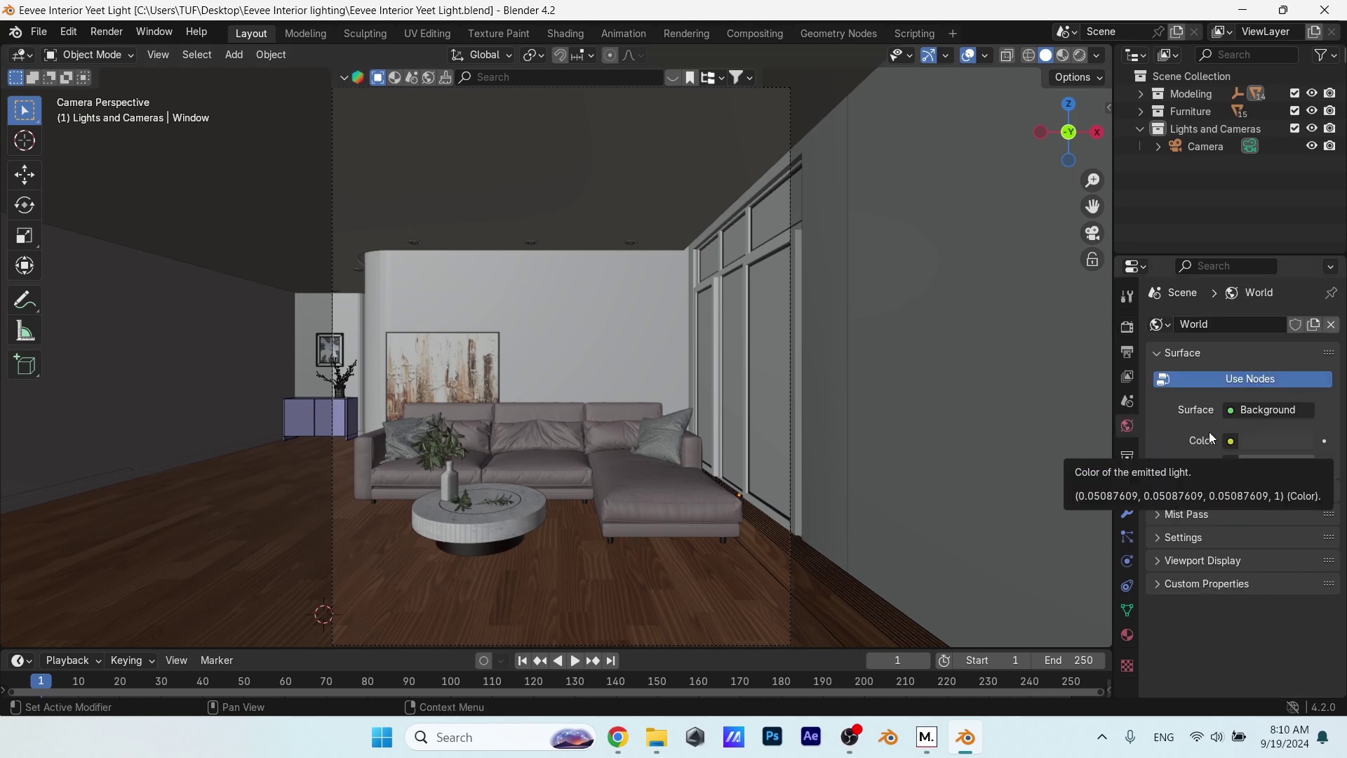
{"action": "left_click_drag", "start_coordinate": [1107, 49], "coordinate": [573, 141]}
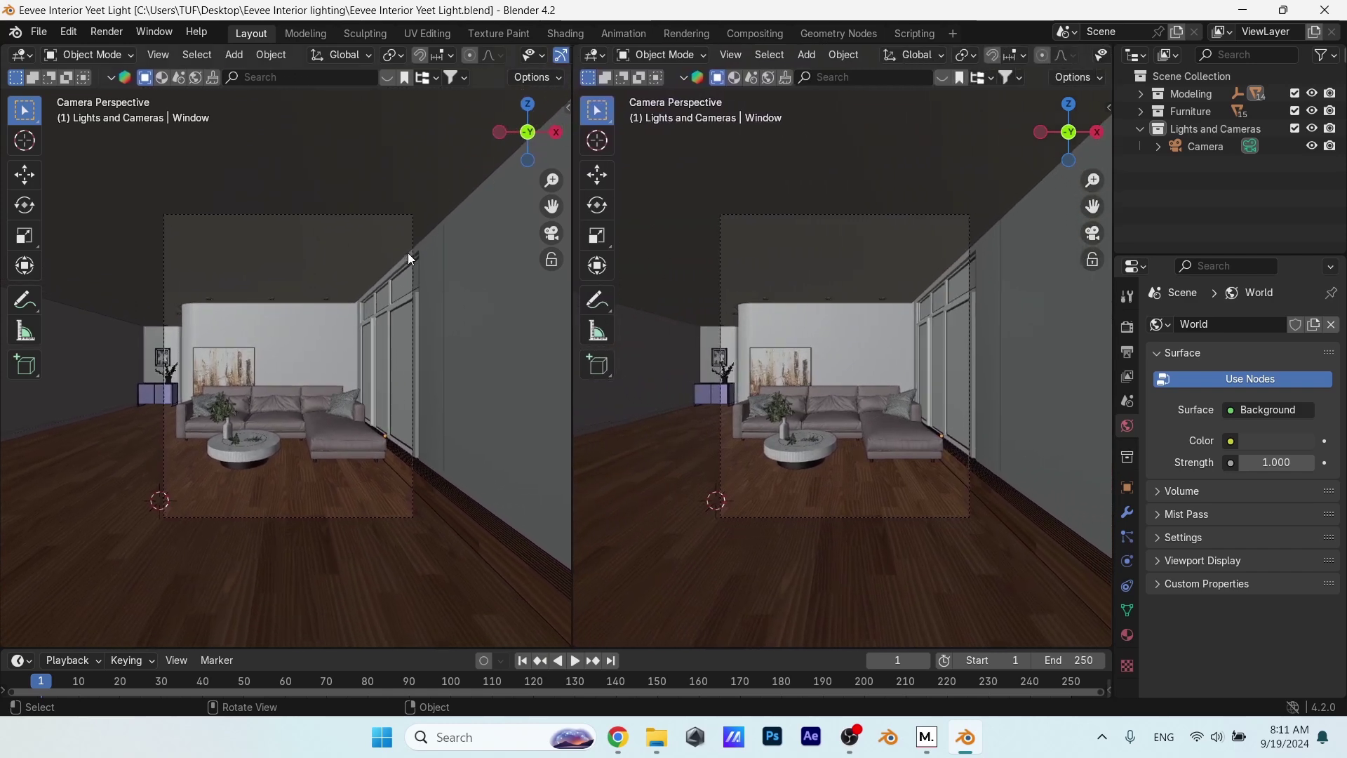
{"action": "scroll", "coordinate": [409, 255], "scroll_direction": "up", "scroll_amount": 3}
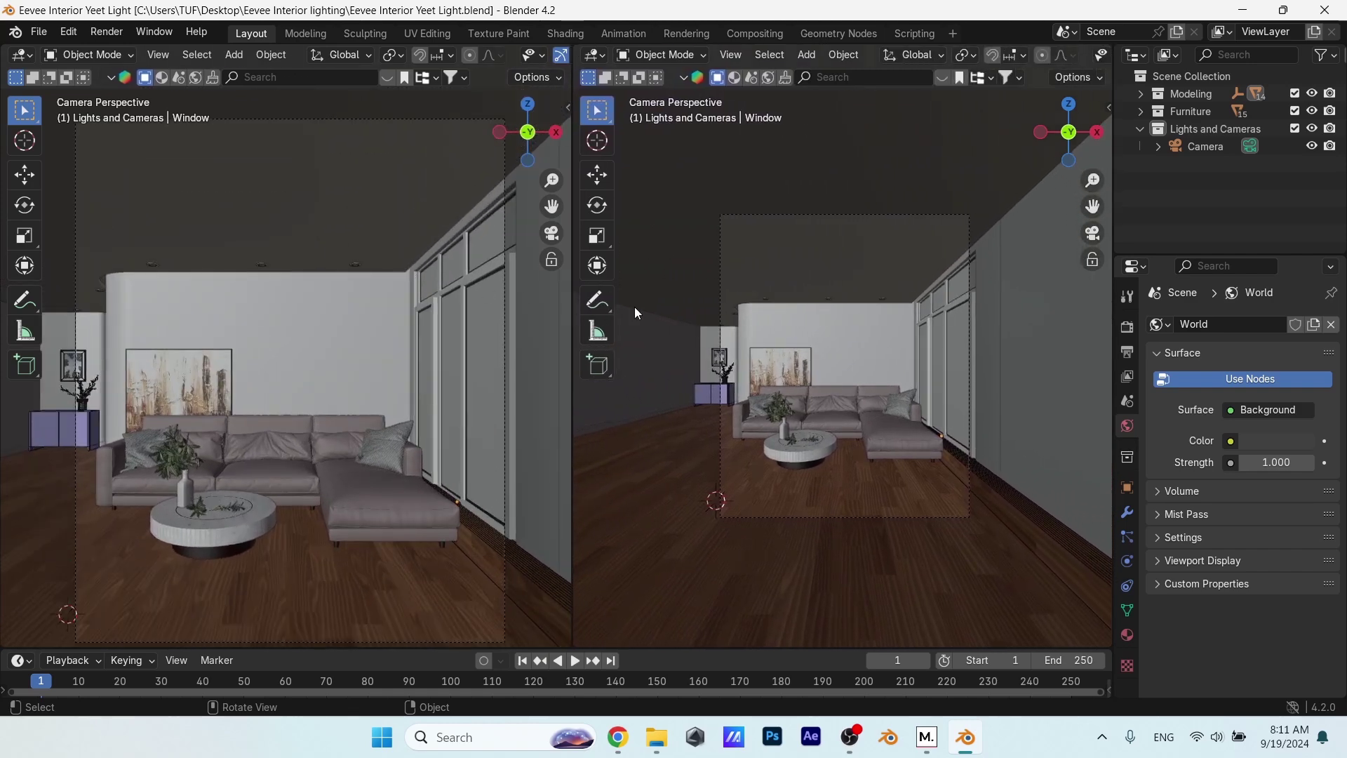
{"action": "middle_click_drag", "start_coordinate": [838, 310], "coordinate": [924, 342]}
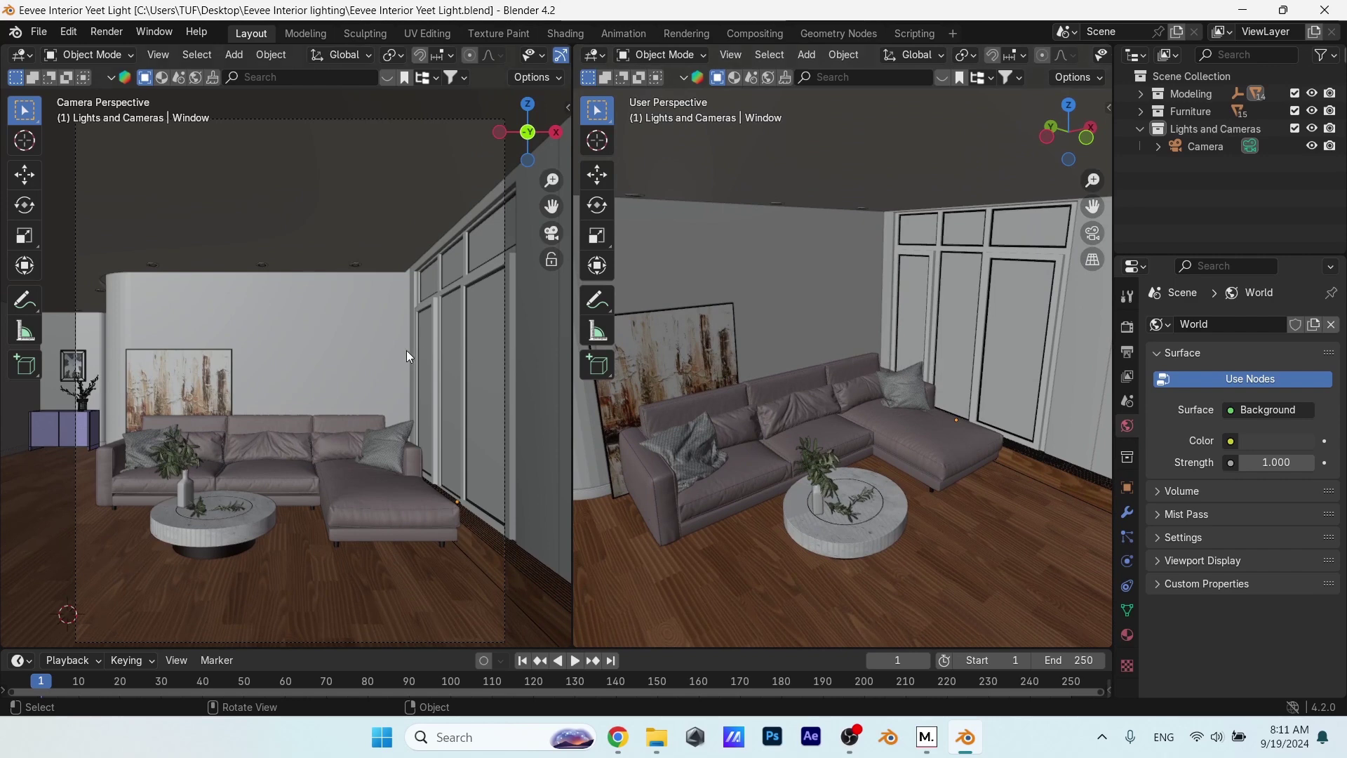
{"action": "key", "text": "t"}
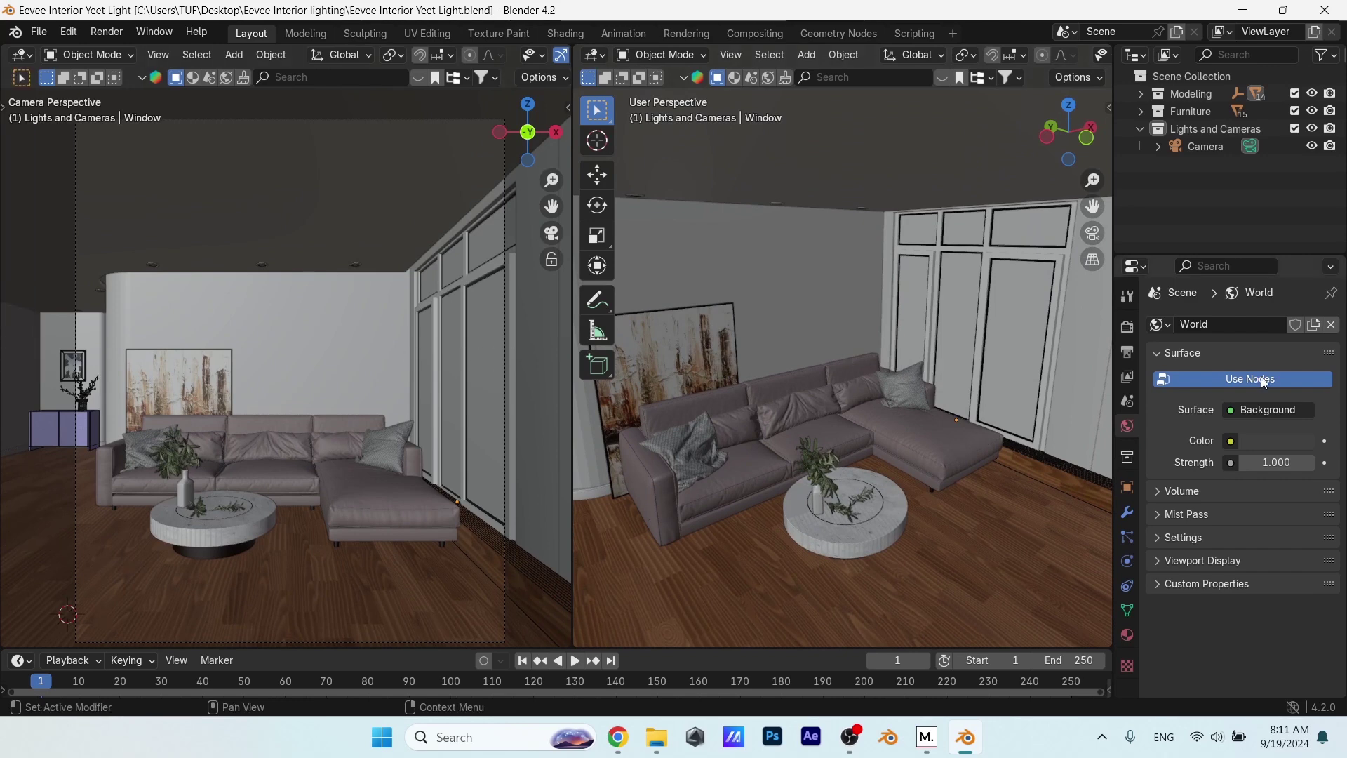
- Try a Sky Texture as the world background color, and undo it
{"action": "left_click", "coordinate": [1231, 442]}
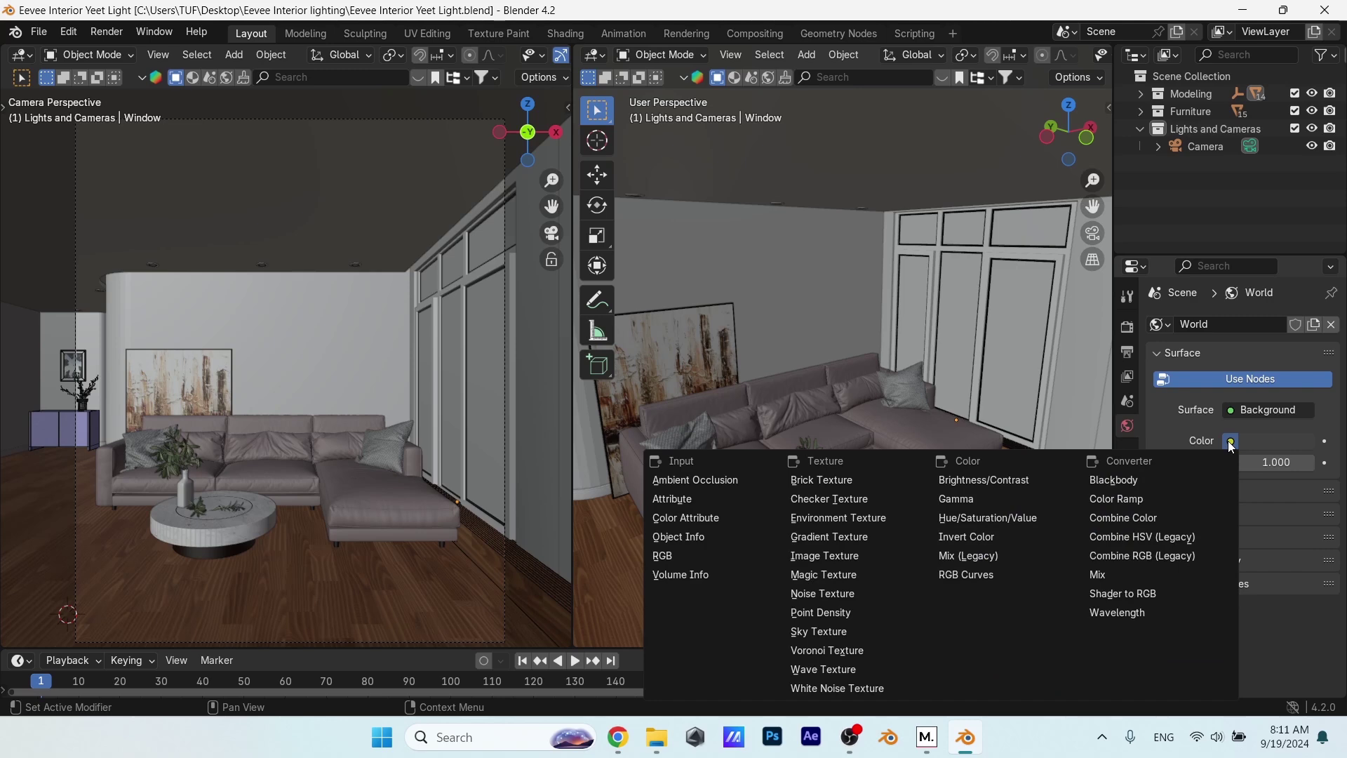
{"action": "left_click", "coordinate": [849, 627]}
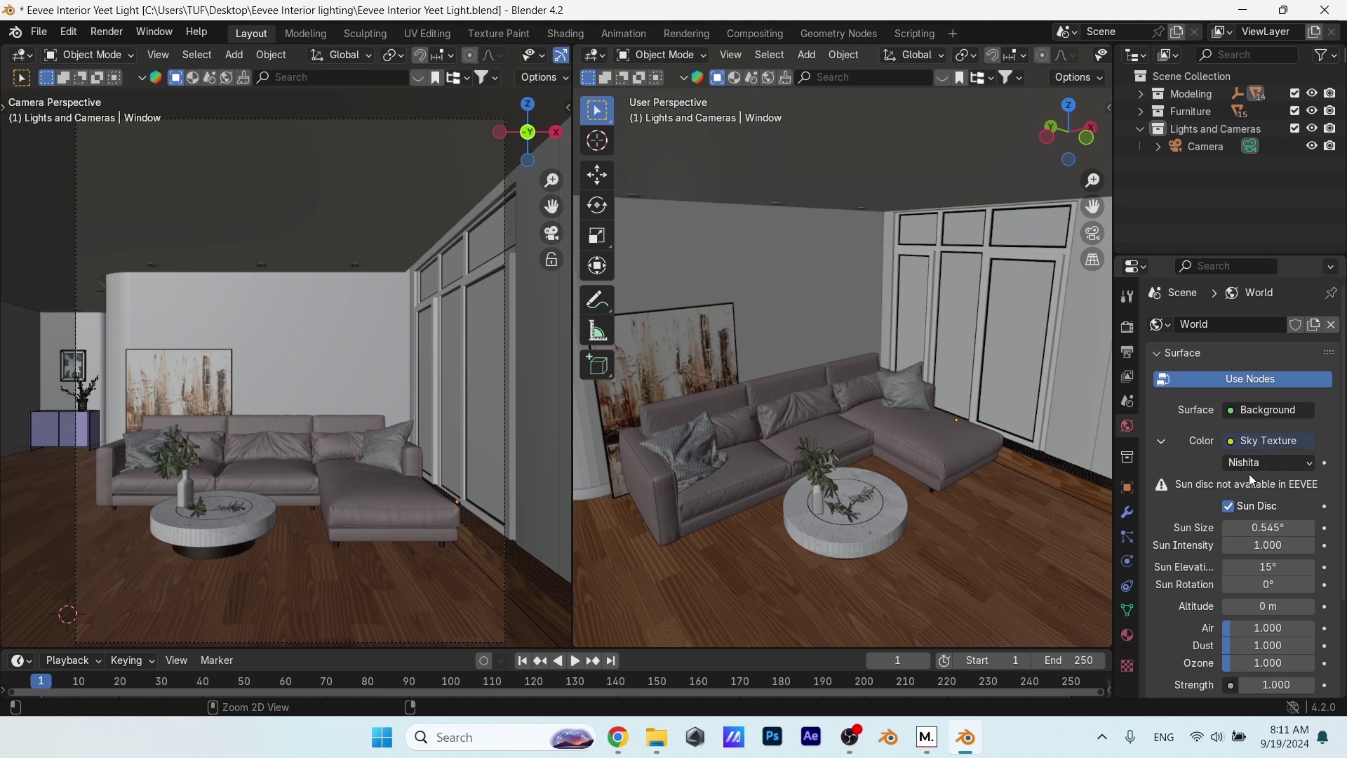
{"action": "key", "text": "ctrl+z"}
- Assign an Environment Texture to the world background color
{"action": "left_click", "coordinate": [1230, 441]}
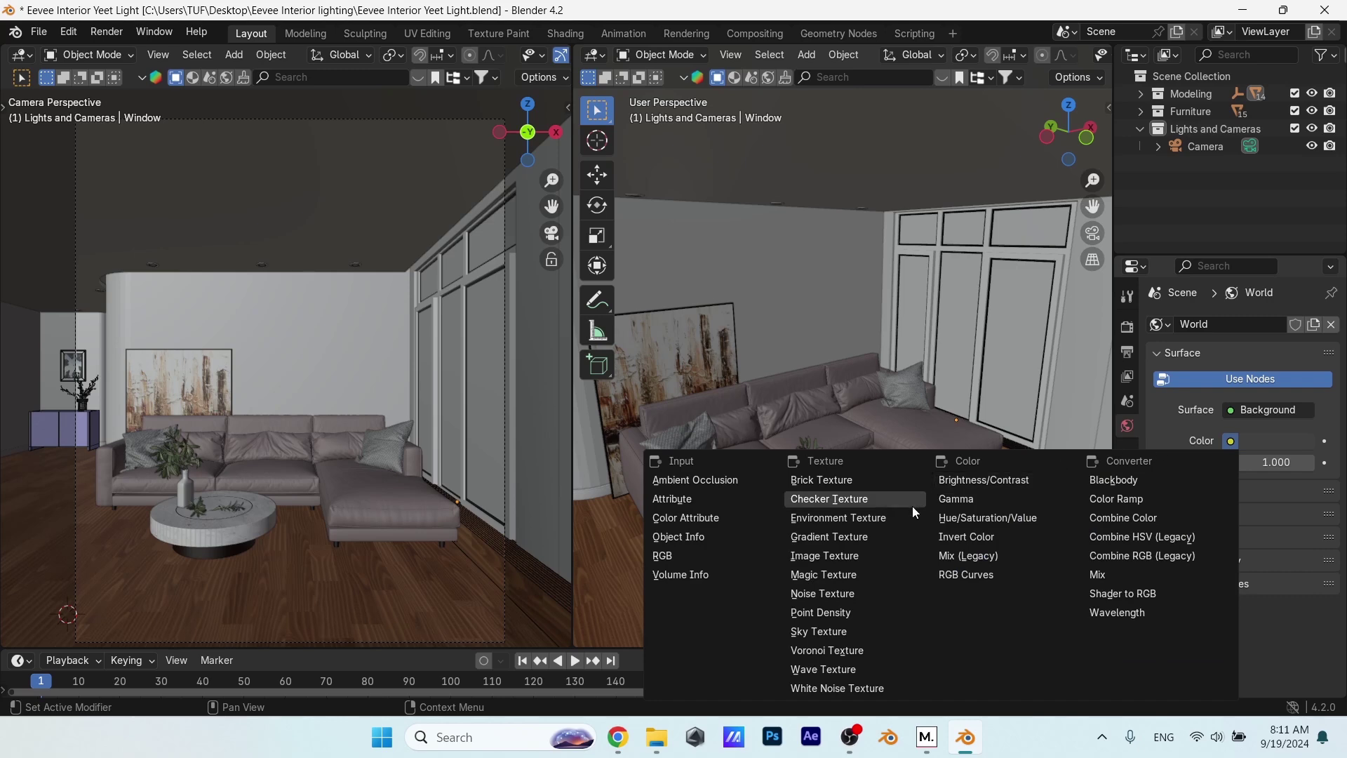
{"action": "left_click", "coordinate": [894, 514]}
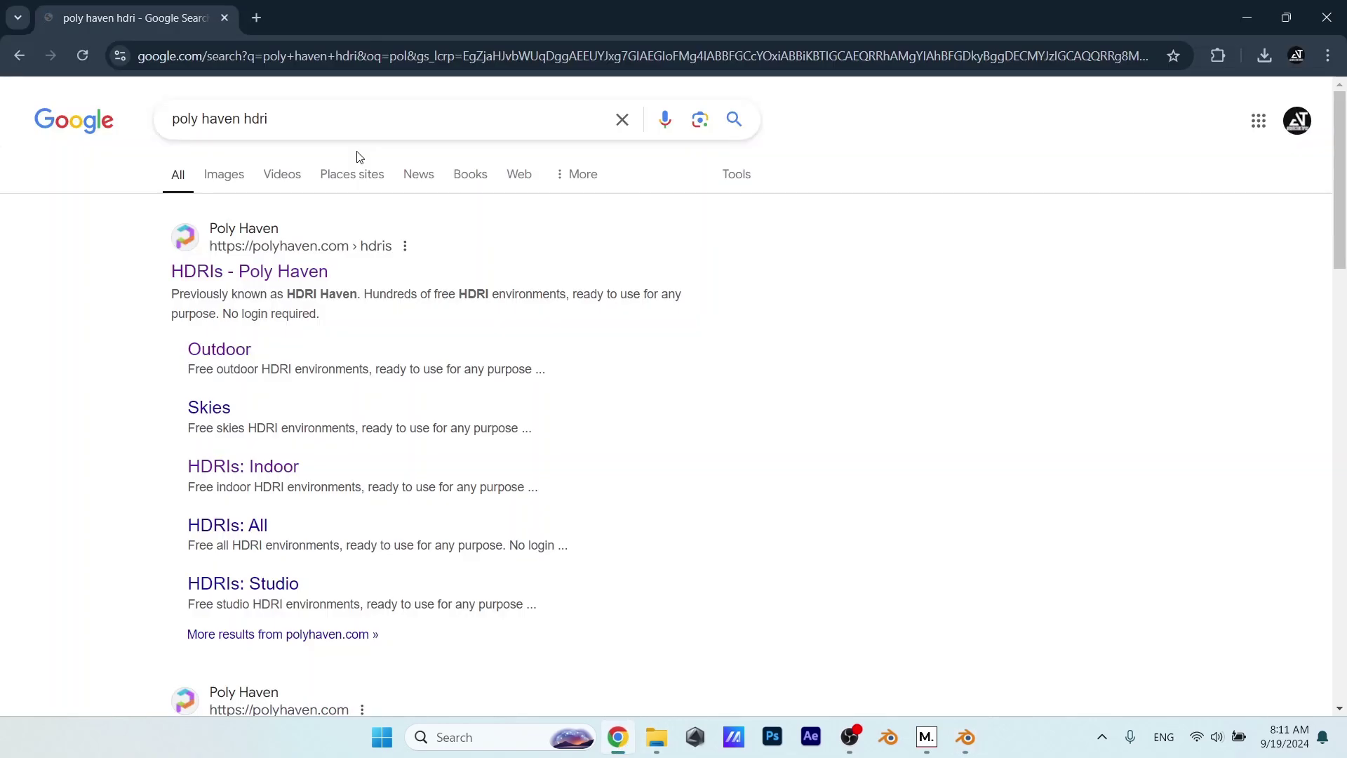
- In Chrome, go to Poly Haven's HDRIs, browse the Outdoor category and open the Meadow 2 HDRI
{"action": "left_click", "coordinate": [309, 275]}
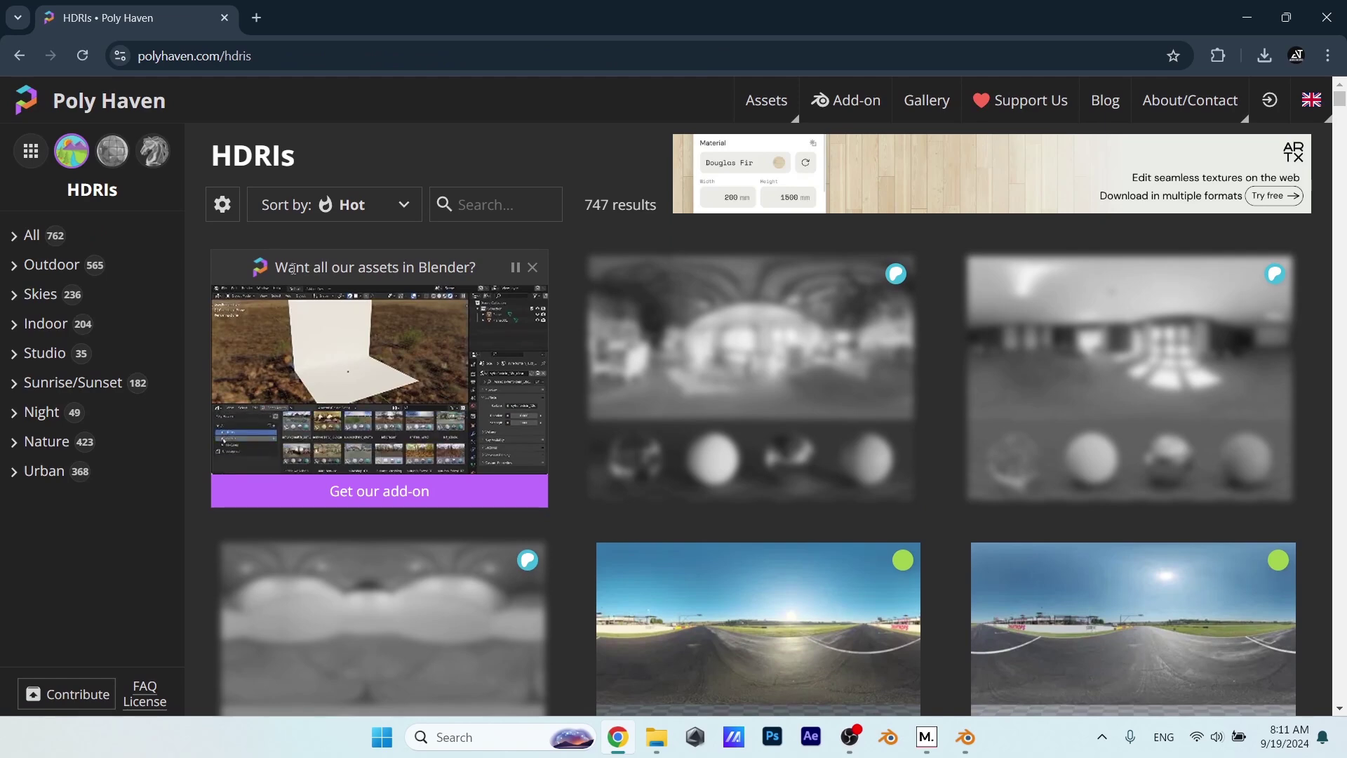
{"action": "left_click", "coordinate": [67, 264]}
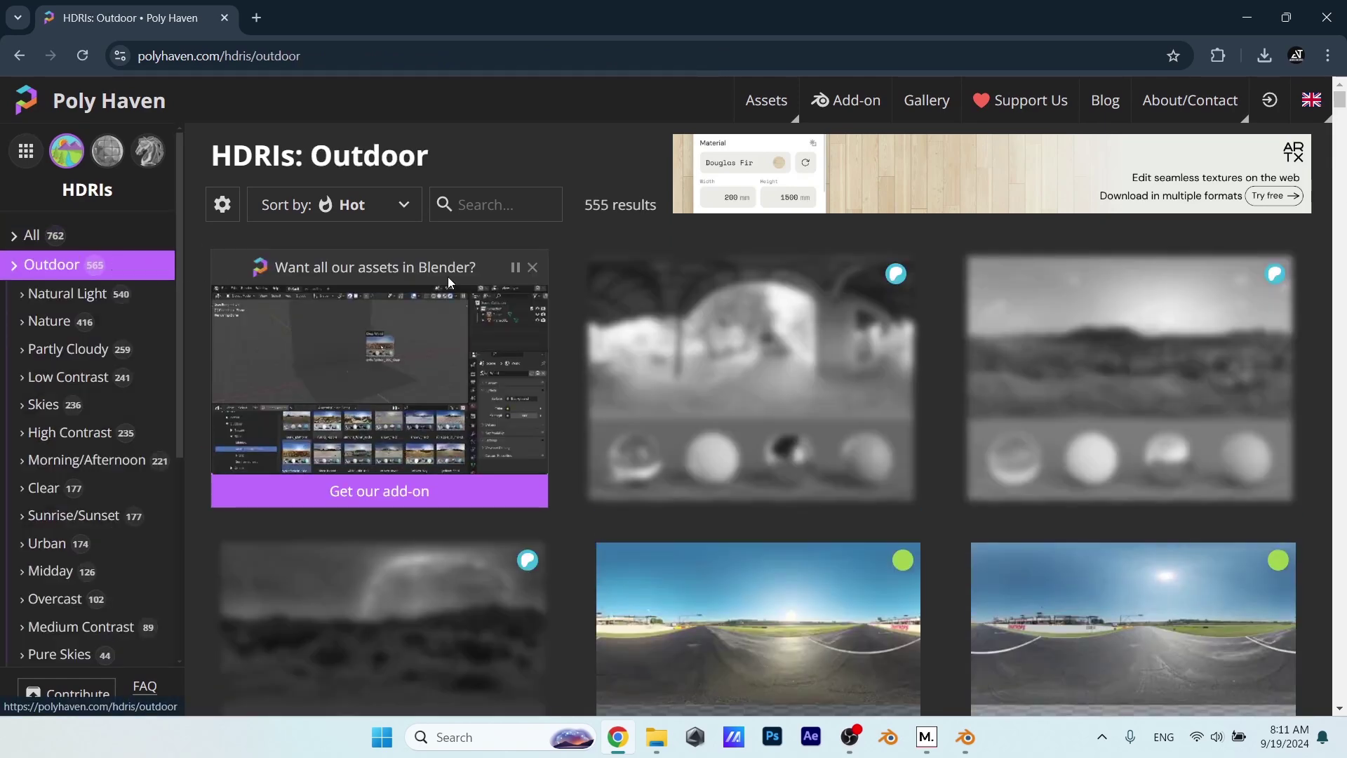
{"action": "scroll", "coordinate": [742, 318], "scroll_direction": "down", "scroll_amount": 5}
{"action": "scroll", "coordinate": [742, 318], "scroll_direction": "down", "scroll_amount": 3}
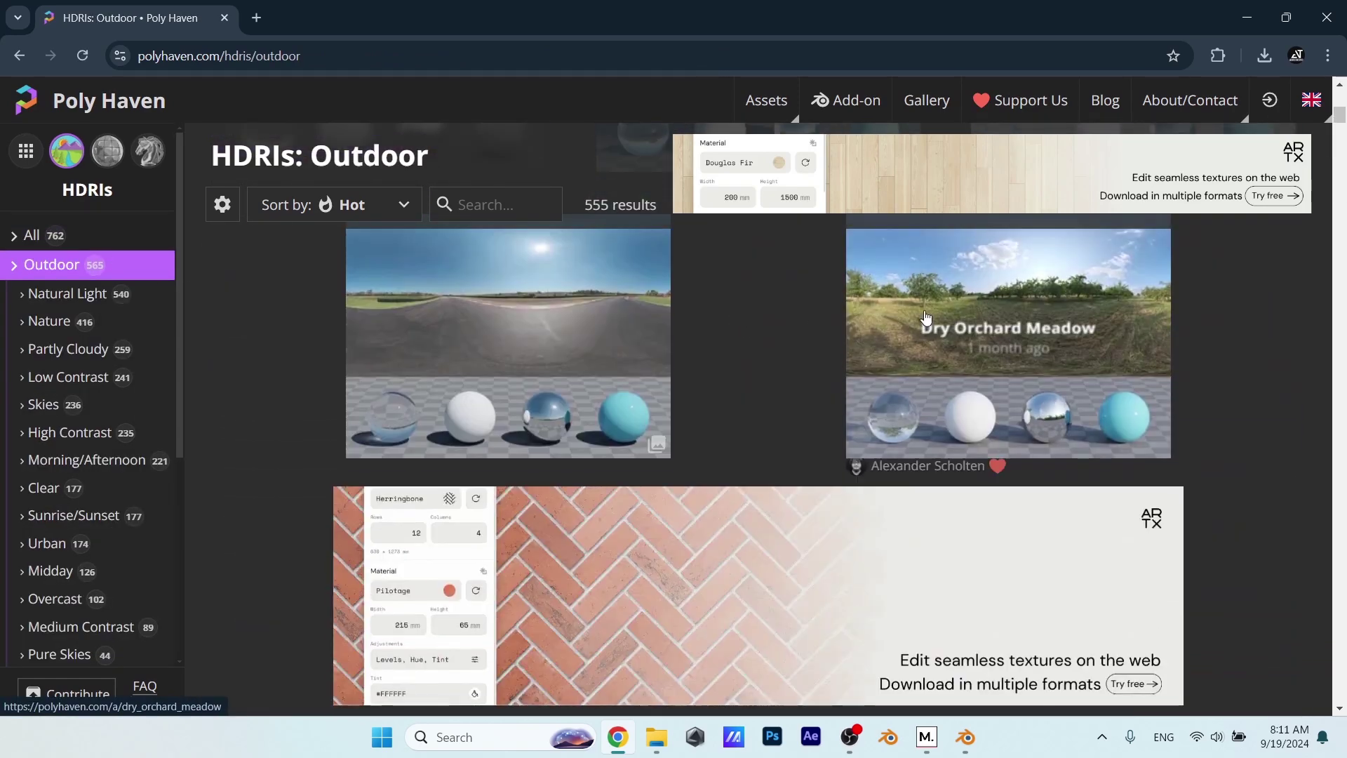
{"action": "scroll", "coordinate": [933, 317], "scroll_direction": "down", "scroll_amount": 3}
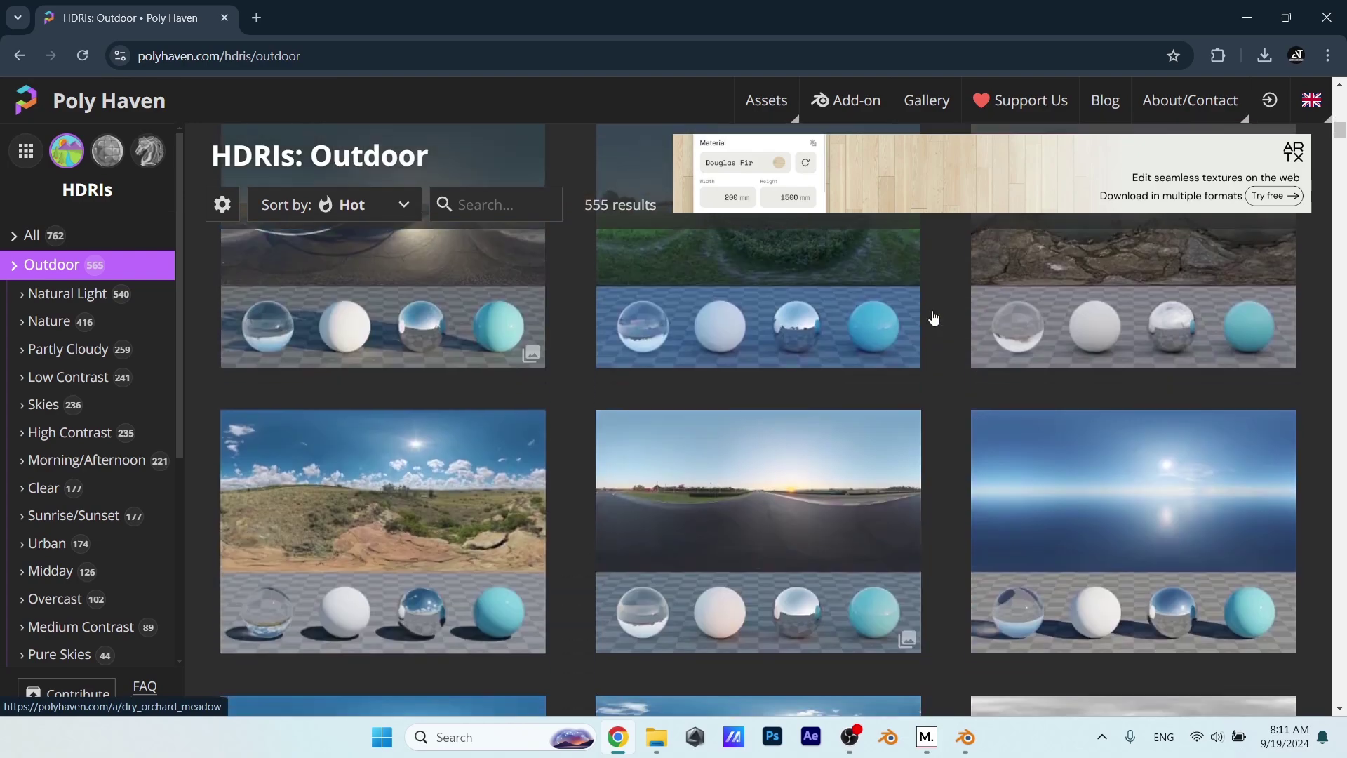
{"action": "scroll", "coordinate": [804, 318], "scroll_direction": "up", "scroll_amount": 2}
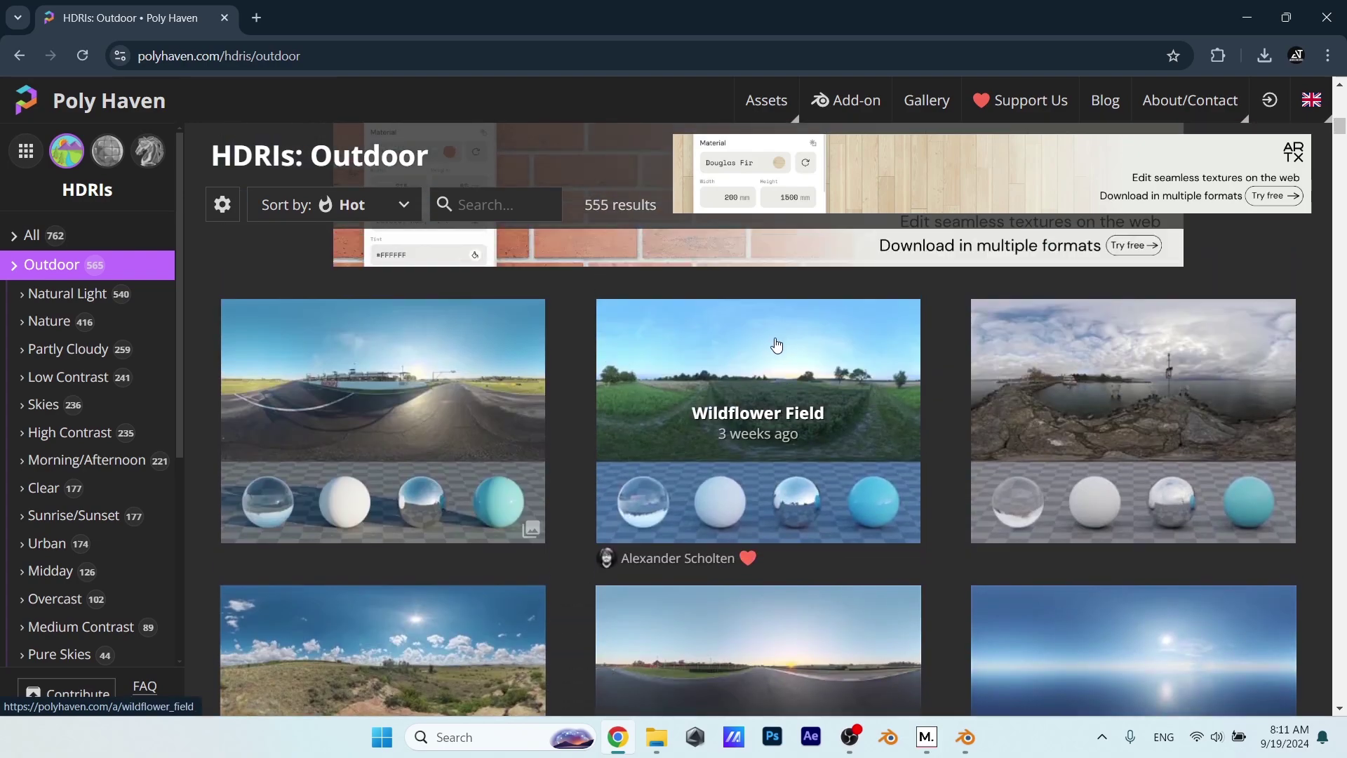
{"action": "scroll", "coordinate": [521, 368], "scroll_direction": "down", "scroll_amount": 3}
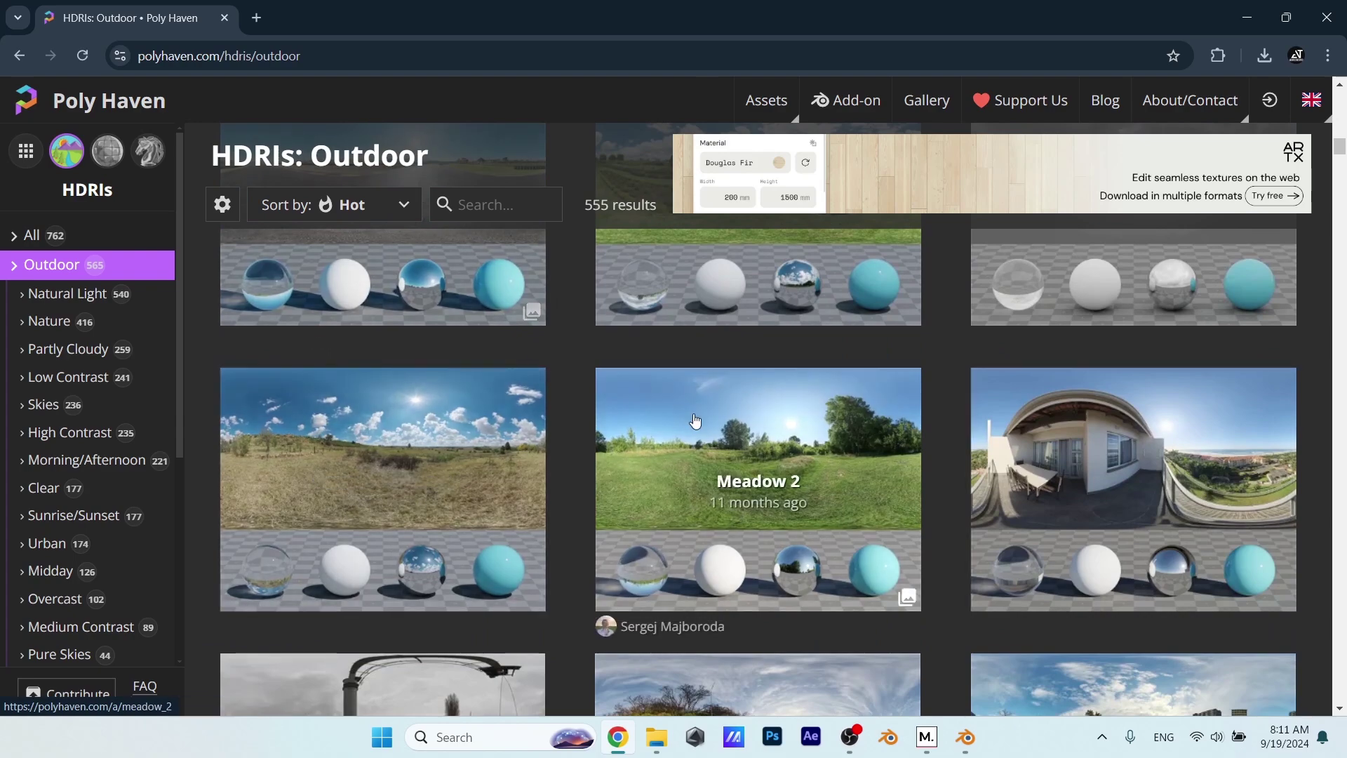
{"action": "left_click", "coordinate": [746, 450]}
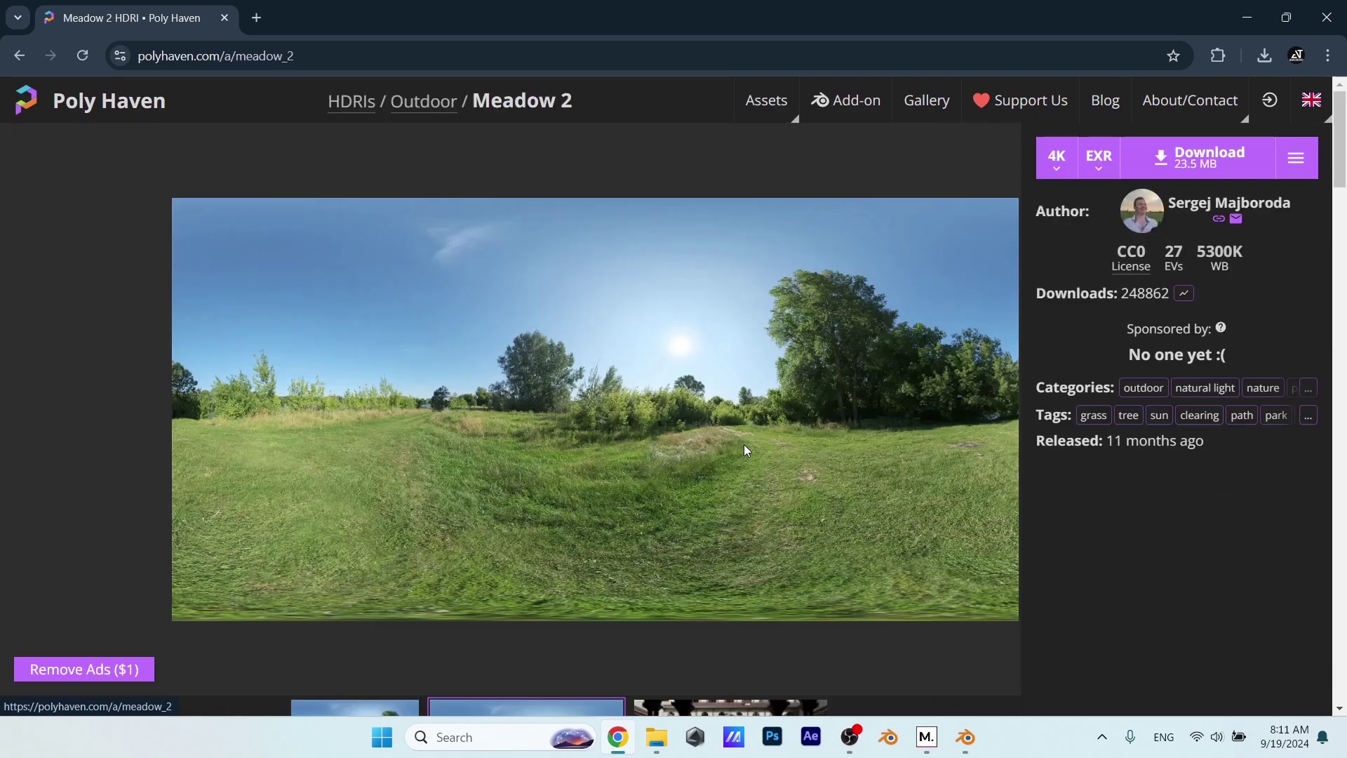
- Choose 4K resolution and EXR format for the Meadow 2 download
{"action": "left_click", "coordinate": [1057, 163]}
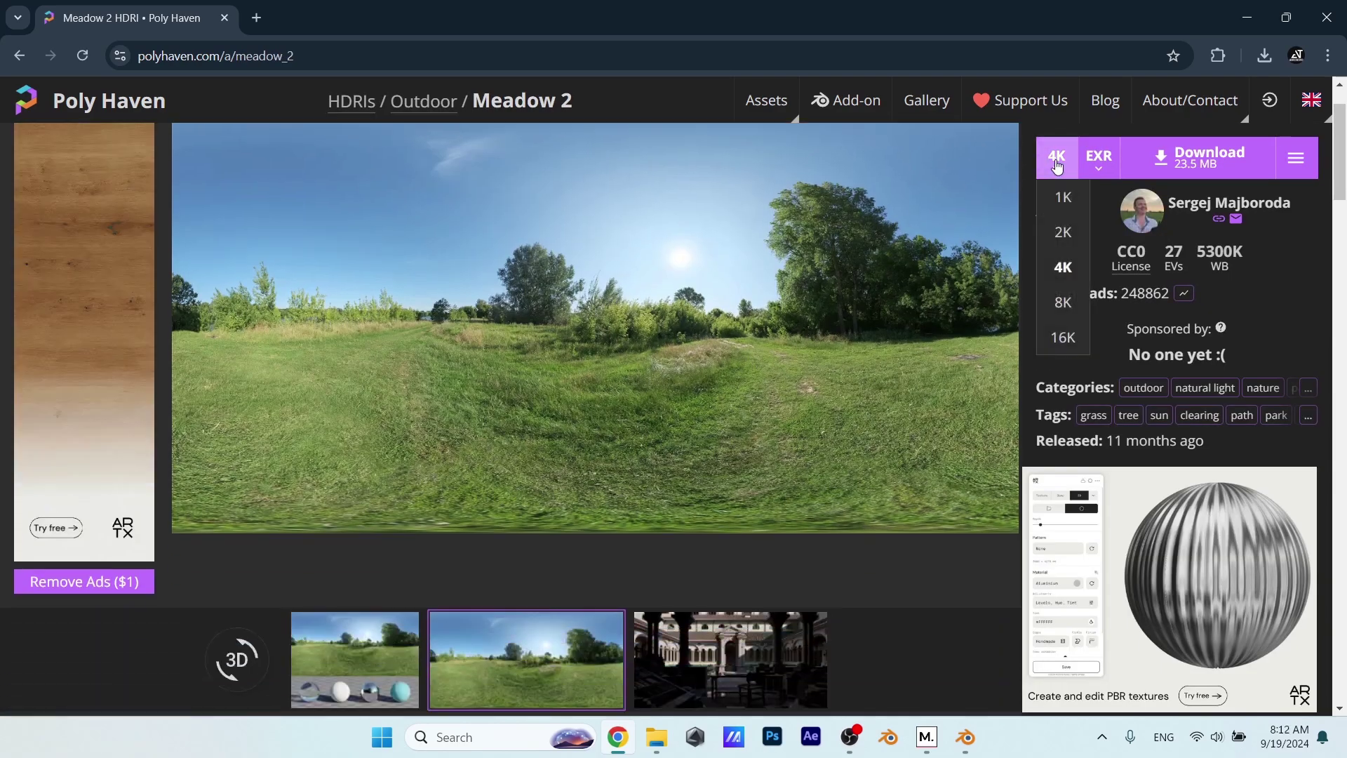
{"action": "left_click", "coordinate": [1098, 171]}
{"action": "left_click", "coordinate": [1101, 228]}
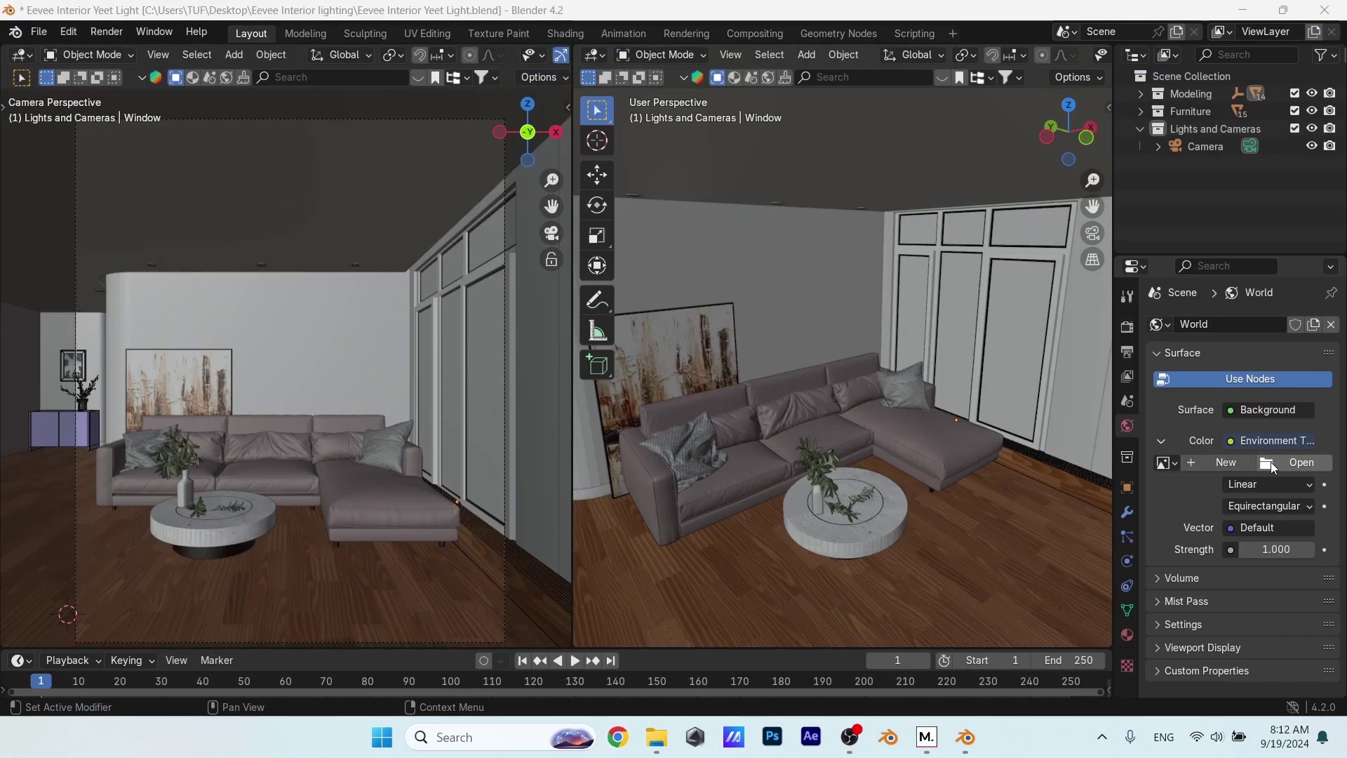
- In Blender, load meadow_2_4k.exr as the world environment image and switch the camera view to rendered shading
{"action": "left_click", "coordinate": [1270, 462]}
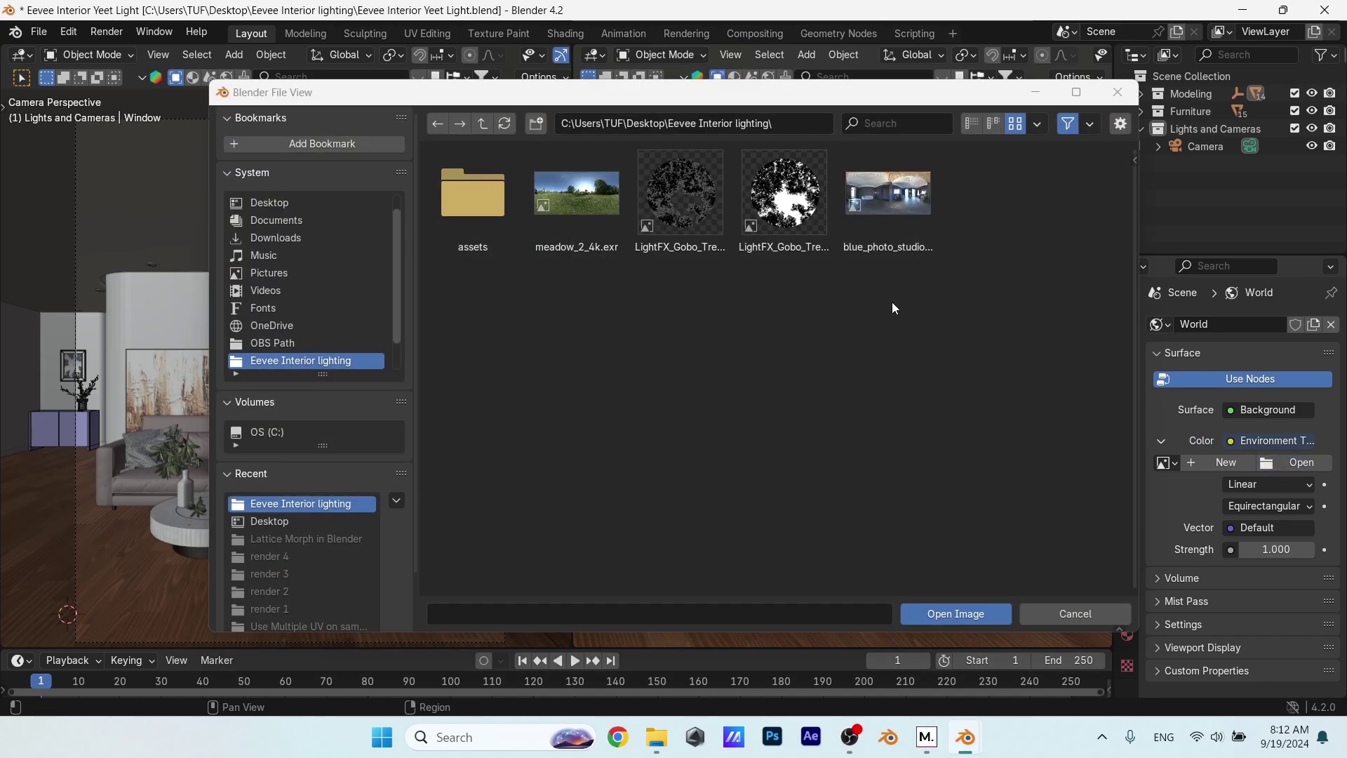
{"action": "double_click", "coordinate": [585, 220]}
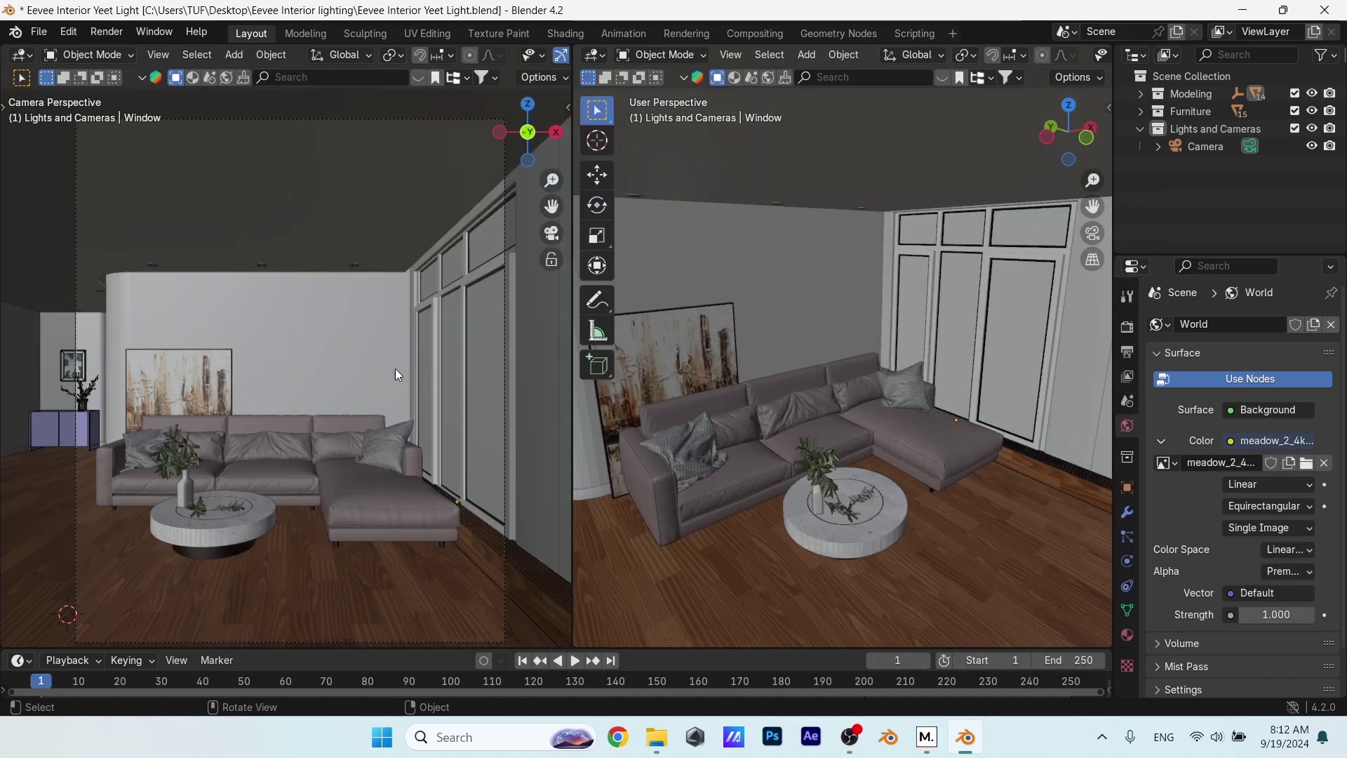
{"action": "key", "text": "z"}
{"action": "left_click", "coordinate": [396, 299]}
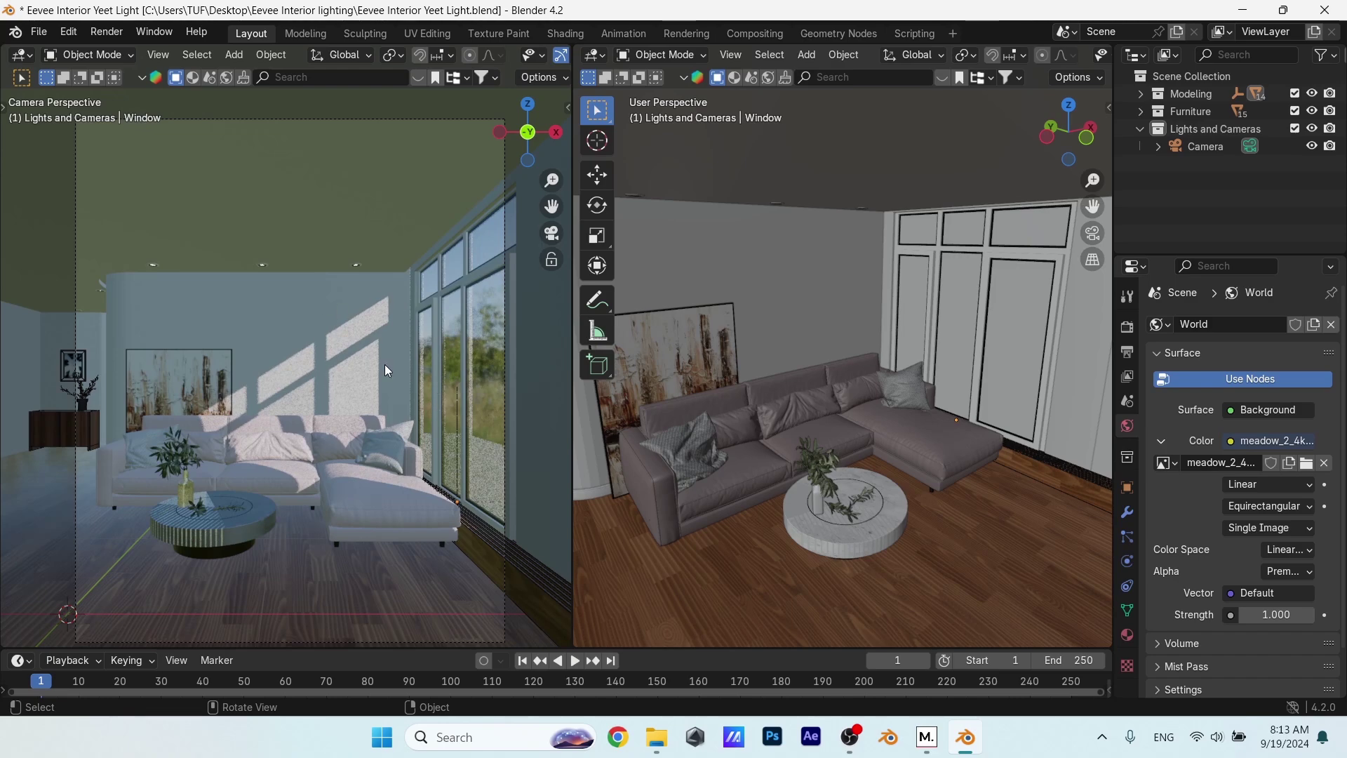
- Expand the world's Settings section and turn the sun's Shadow off and back on to compare the lighting
{"action": "scroll", "coordinate": [369, 418], "scroll_direction": "up", "scroll_amount": 1}
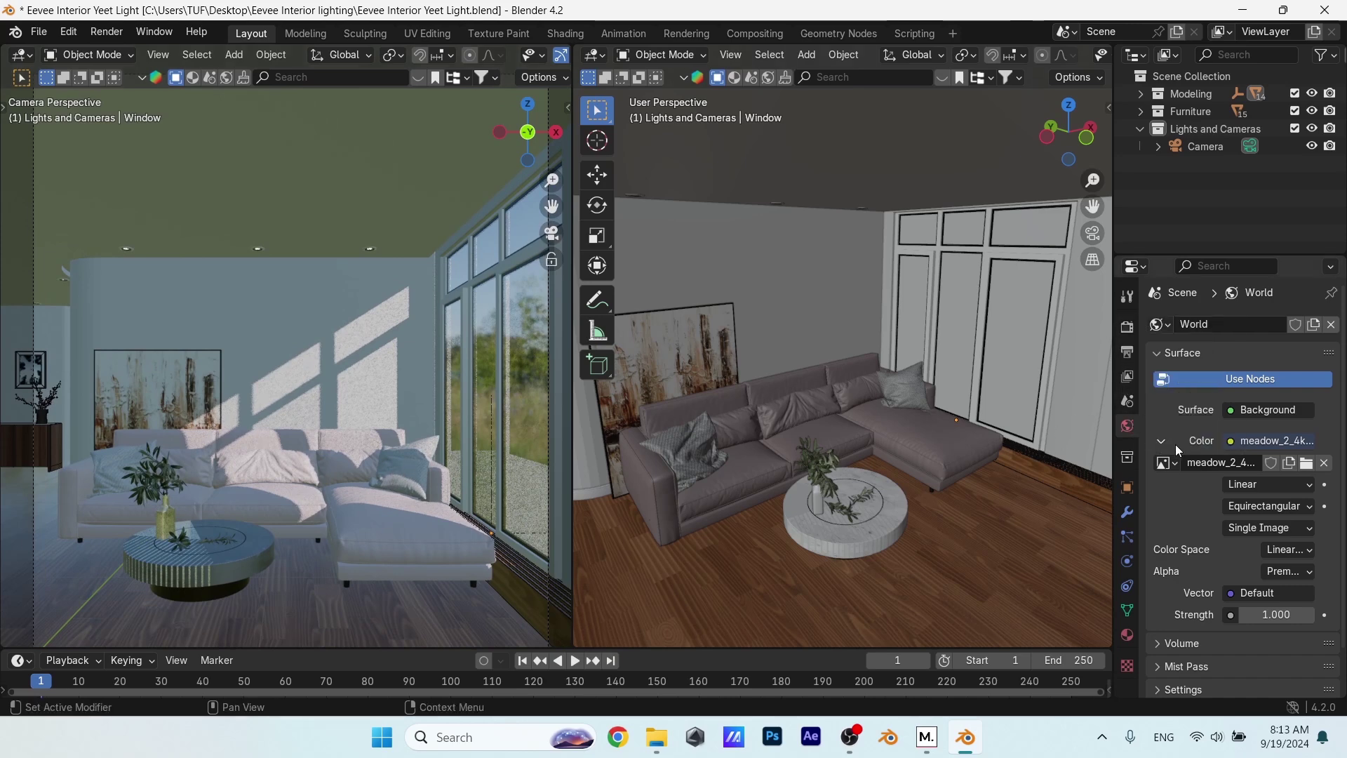
{"action": "scroll", "coordinate": [1175, 445], "scroll_direction": "down", "scroll_amount": 2}
{"action": "left_click", "coordinate": [1191, 635]}
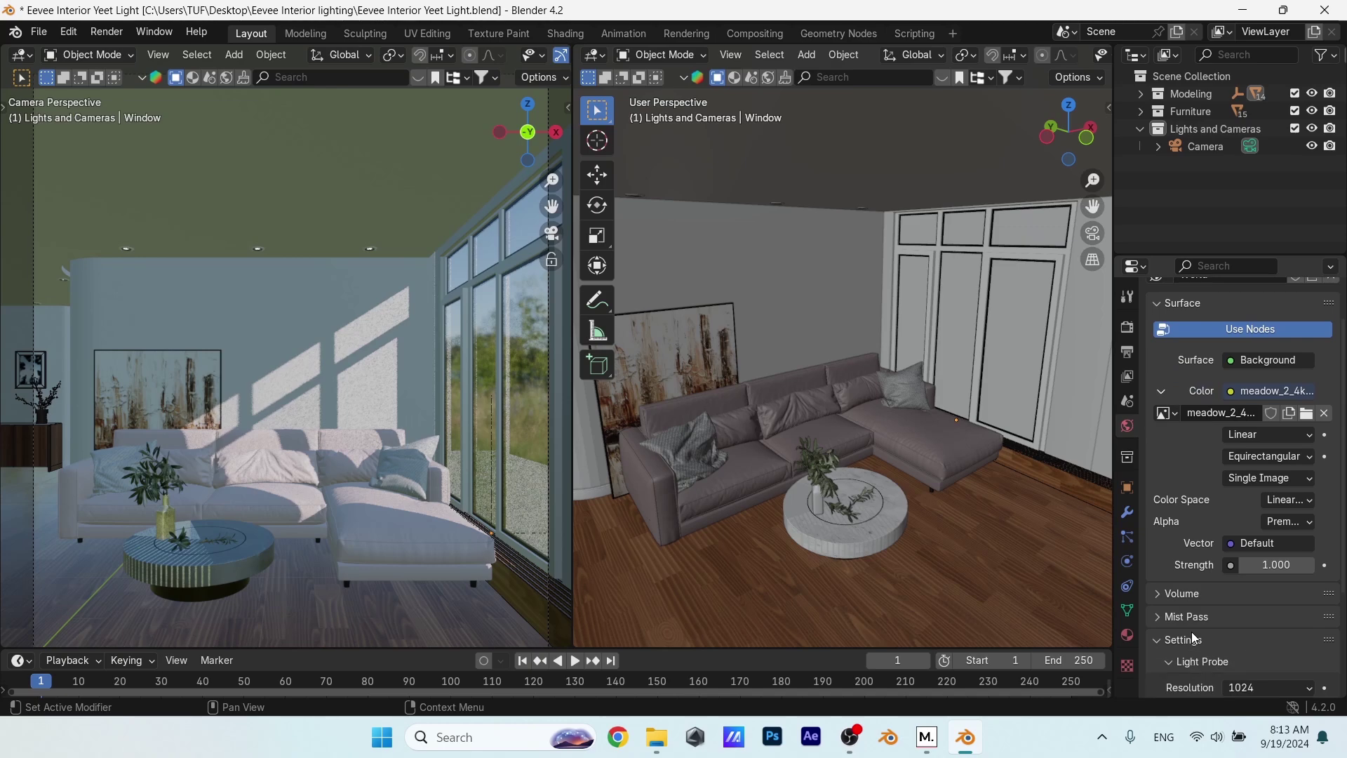
{"action": "scroll", "coordinate": [1187, 551], "scroll_direction": "down", "scroll_amount": 5}
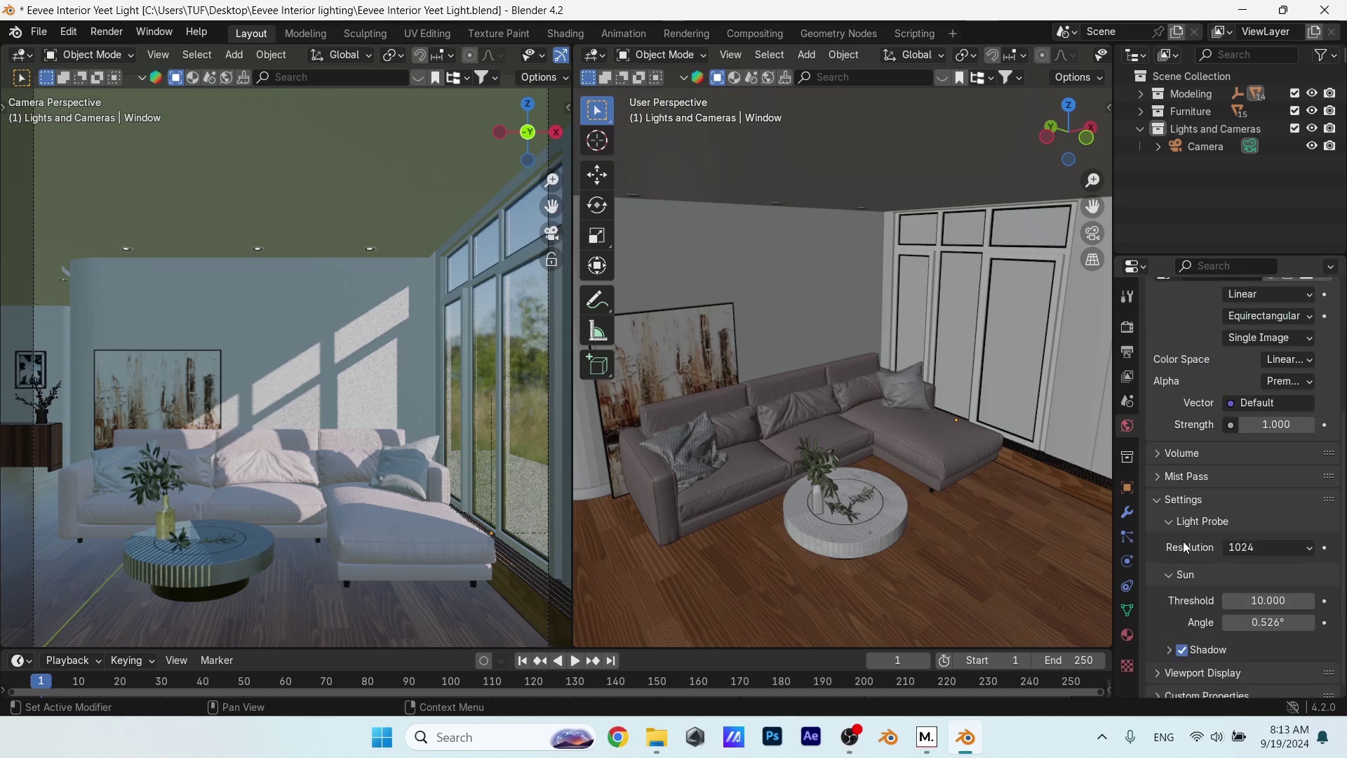
{"action": "left_click", "coordinate": [1183, 650]}
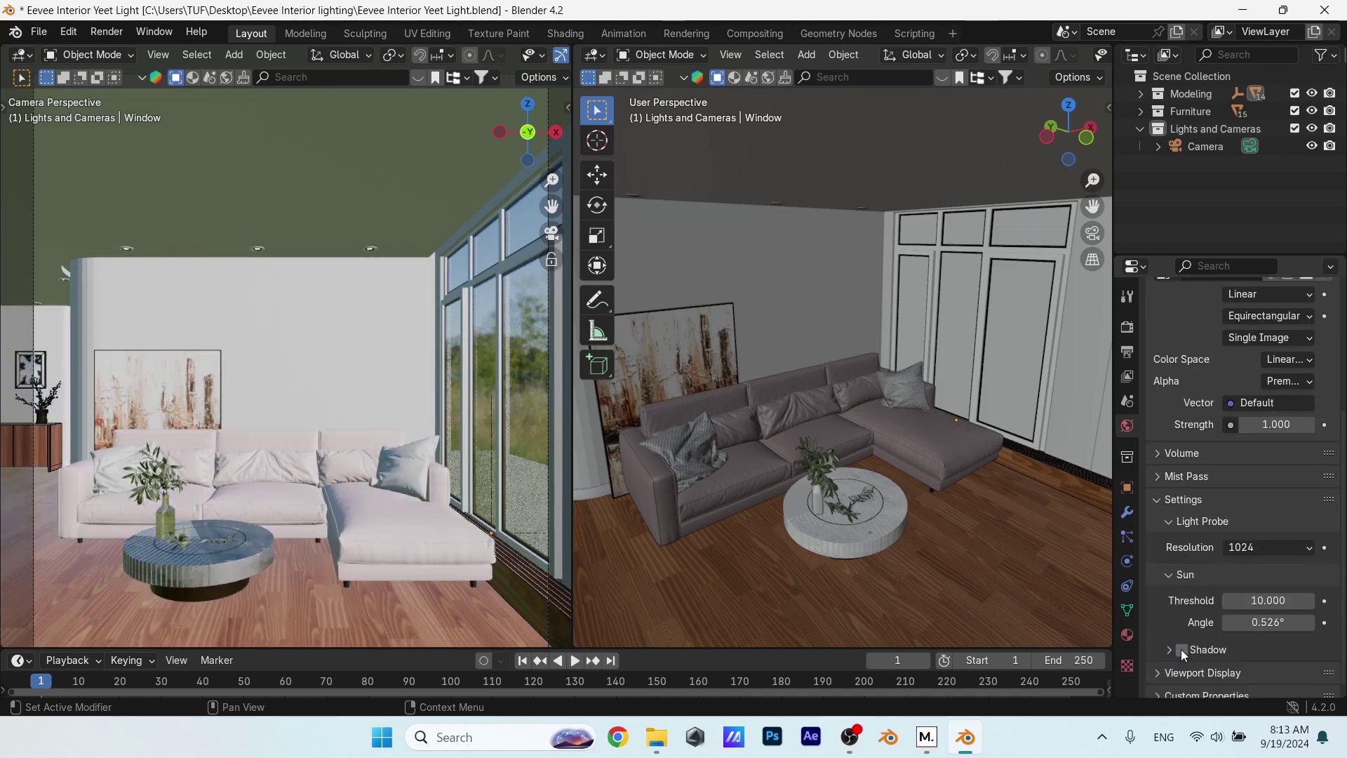
{"action": "left_click", "coordinate": [1182, 650]}
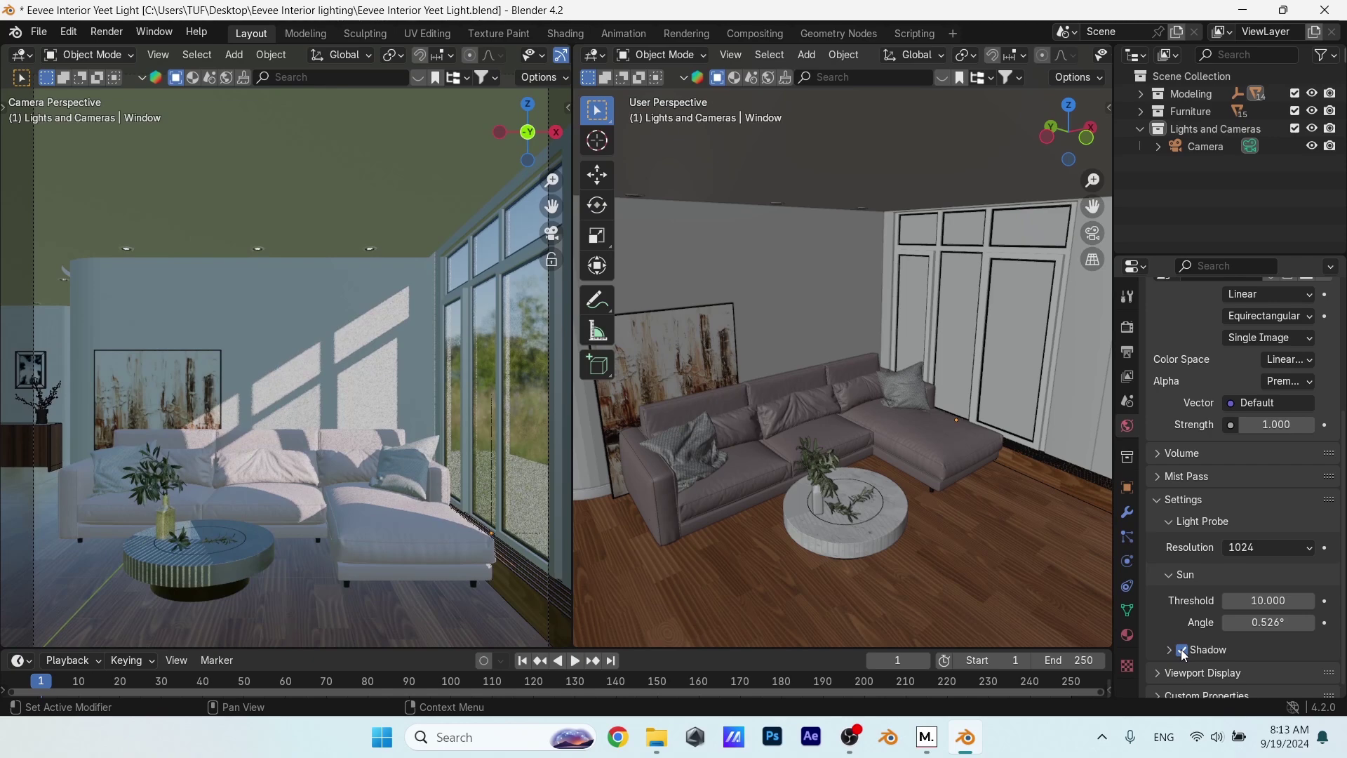
- Set the world sun's Angle to 1° and check the shadow softness on the wall behind the sofa
{"action": "scroll", "coordinate": [326, 338], "scroll_direction": "up", "scroll_amount": 5}
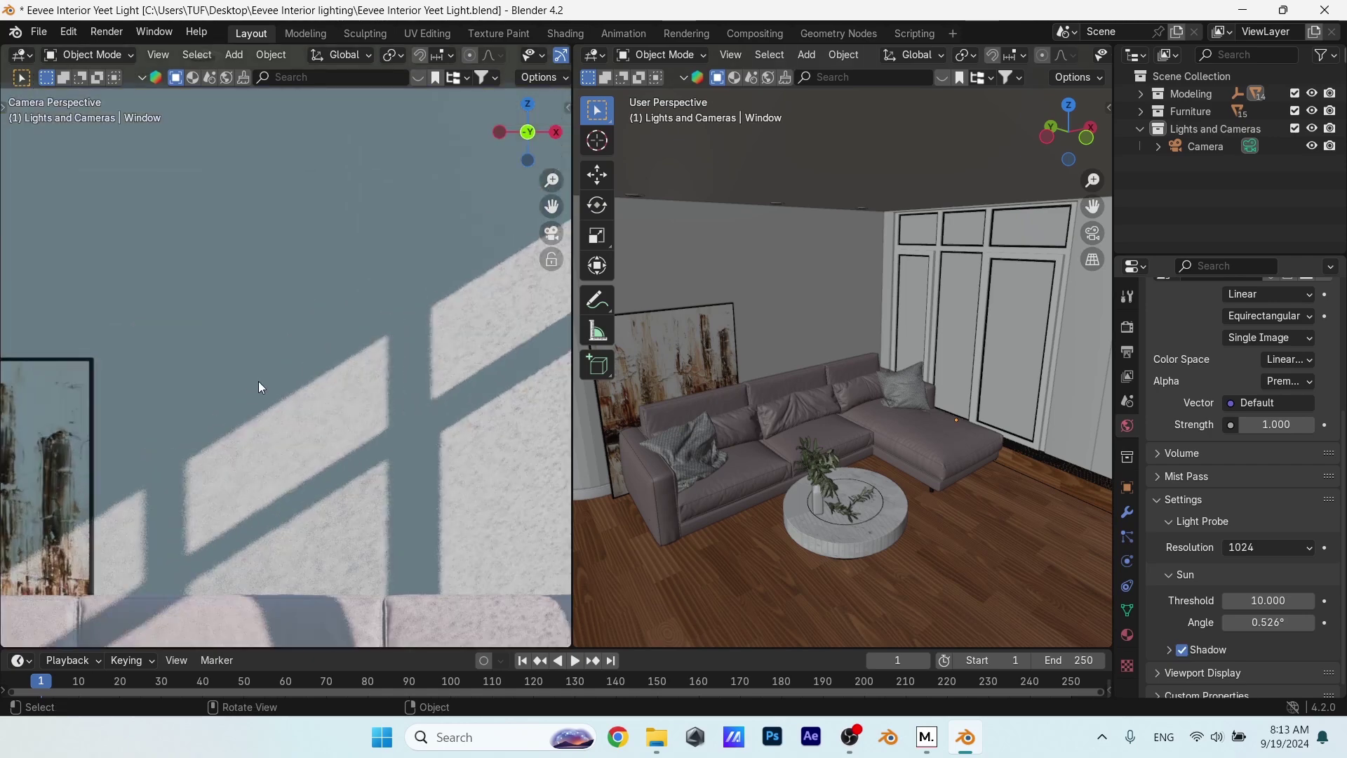
{"action": "mouse_move", "coordinate": [1258, 621]}
{"action": "left_mouse_down"}
{"action": "mouse_move", "coordinate": [1310, 620]}
{"action": "mouse_move", "coordinate": [1261, 621]}
{"action": "left_mouse_up"}
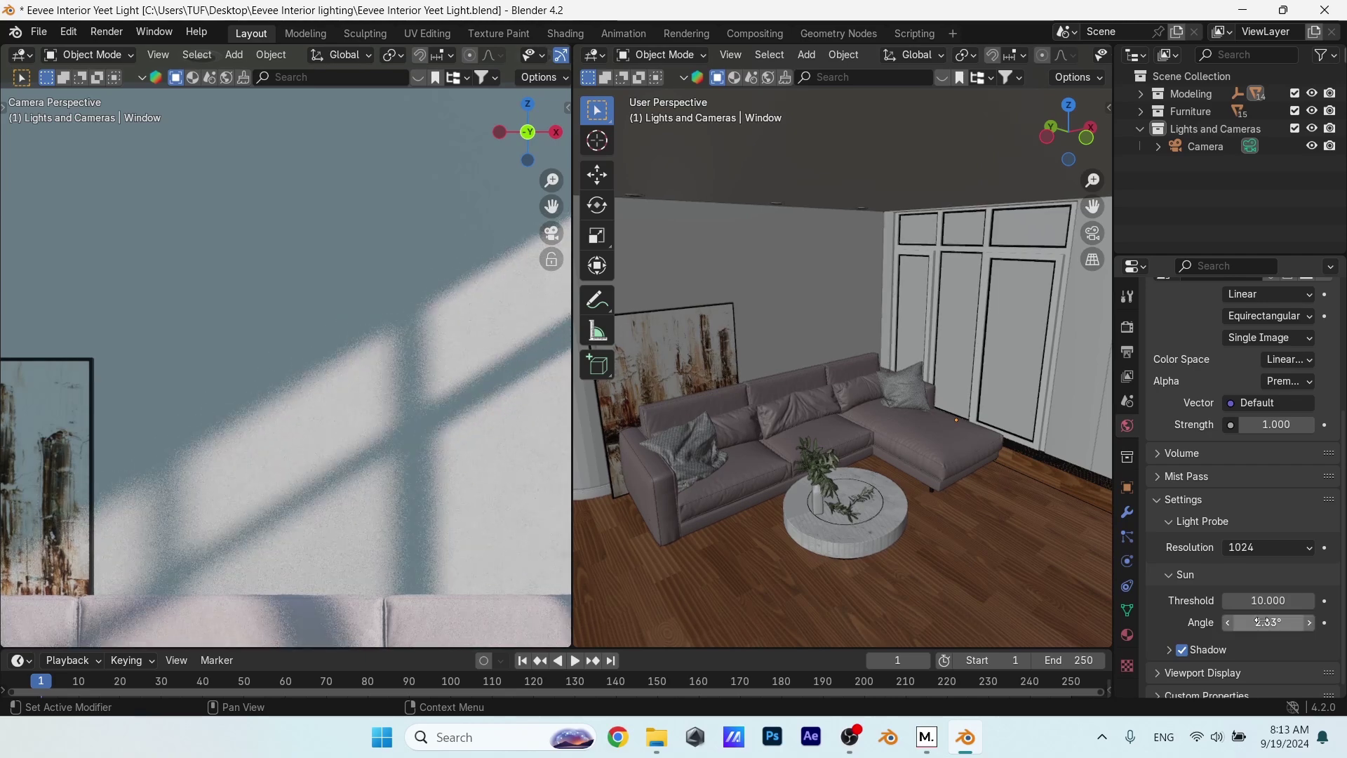
{"action": "left_click", "coordinate": [1260, 622]}
{"action": "type", "text": "1"}
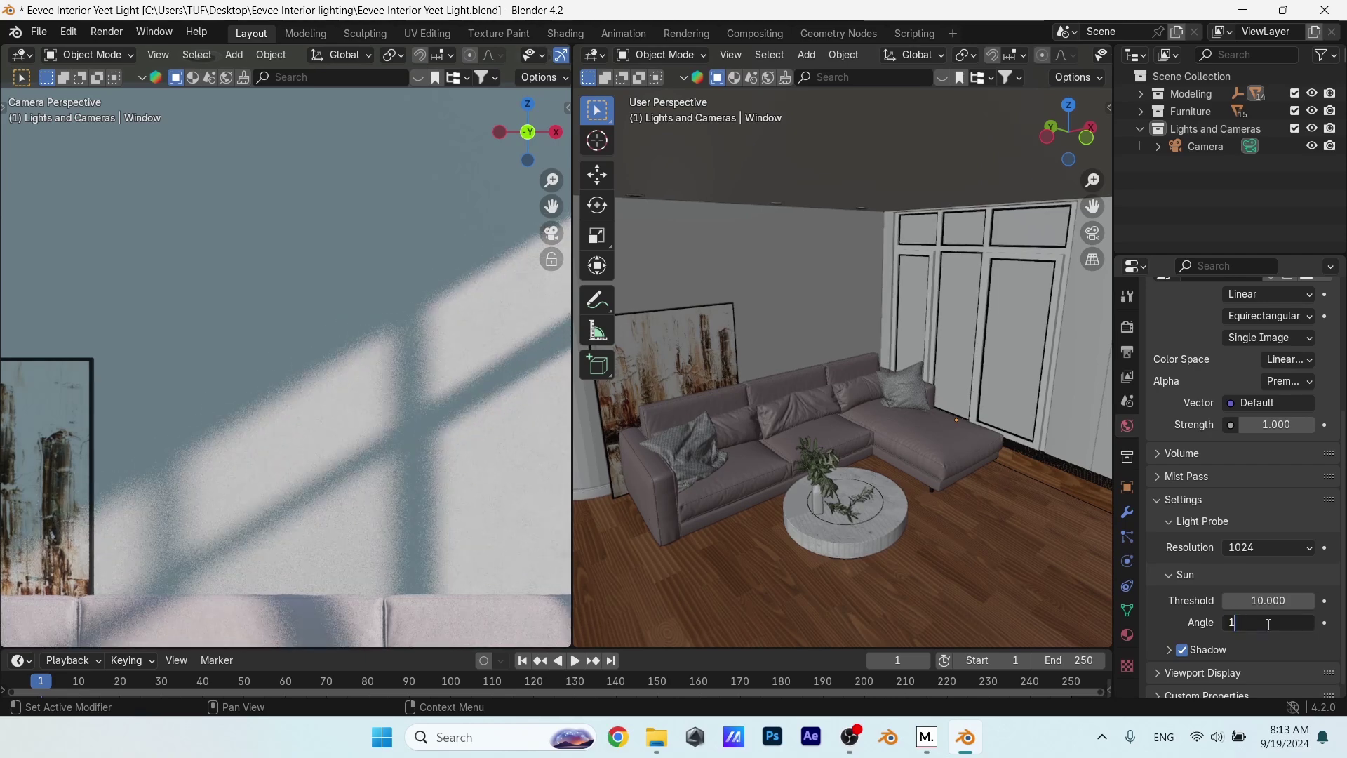
{"action": "key", "text": "Return"}
{"action": "scroll", "coordinate": [403, 444], "scroll_direction": "down", "scroll_amount": 2}
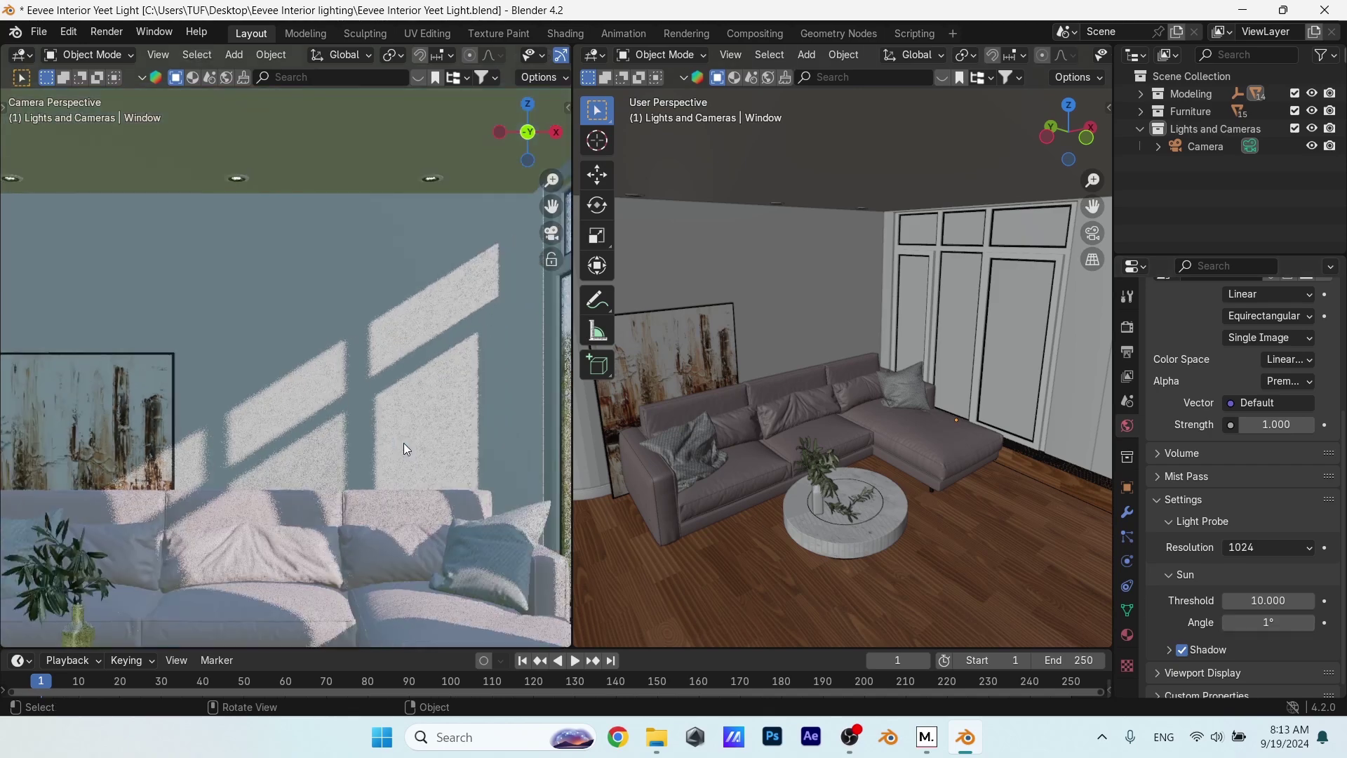
{"action": "scroll", "coordinate": [423, 353], "scroll_direction": "down", "scroll_amount": 2}
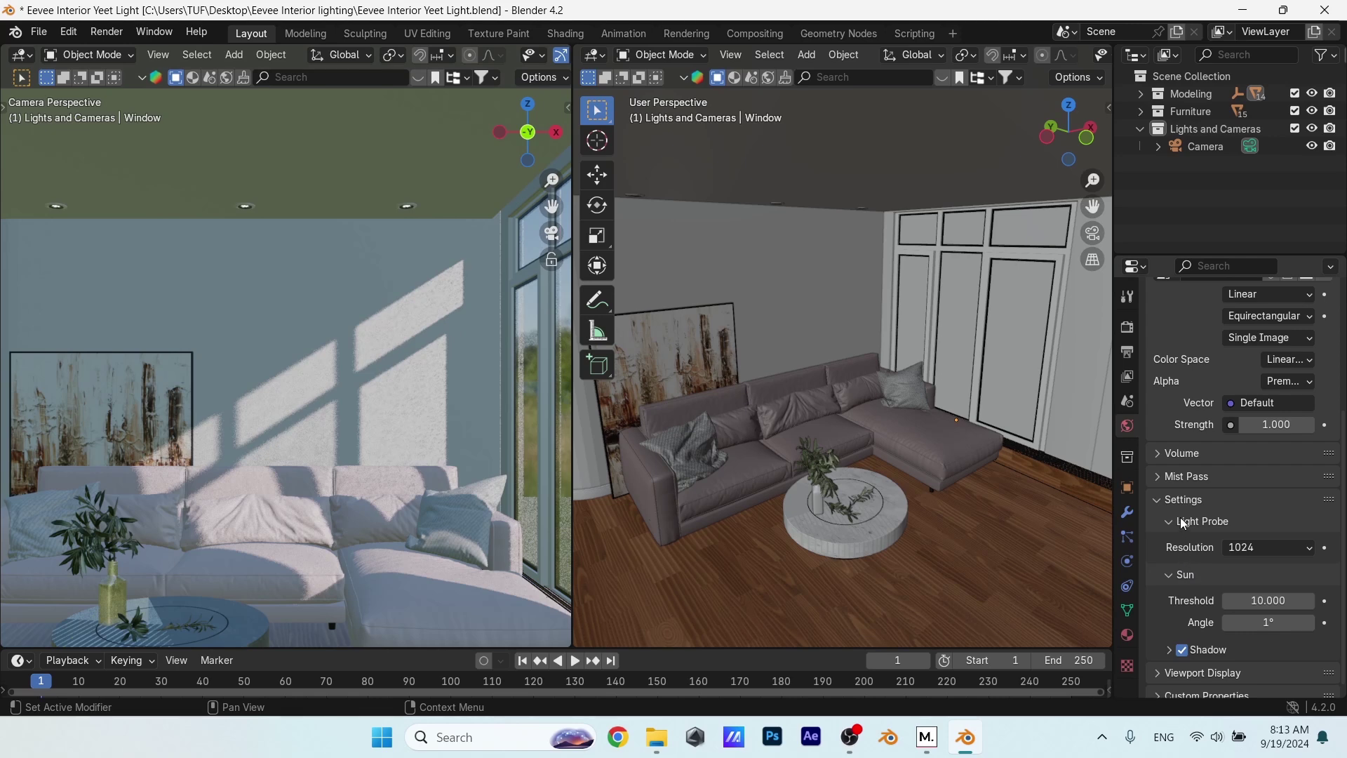
- Open the render settings, widen the properties area, and set the viewport Samples to 64
{"action": "scroll", "coordinate": [1183, 523], "scroll_direction": "up", "scroll_amount": 4}
{"action": "scroll", "coordinate": [1183, 522], "scroll_direction": "up", "scroll_amount": 1}
{"action": "left_click", "coordinate": [1127, 327]}
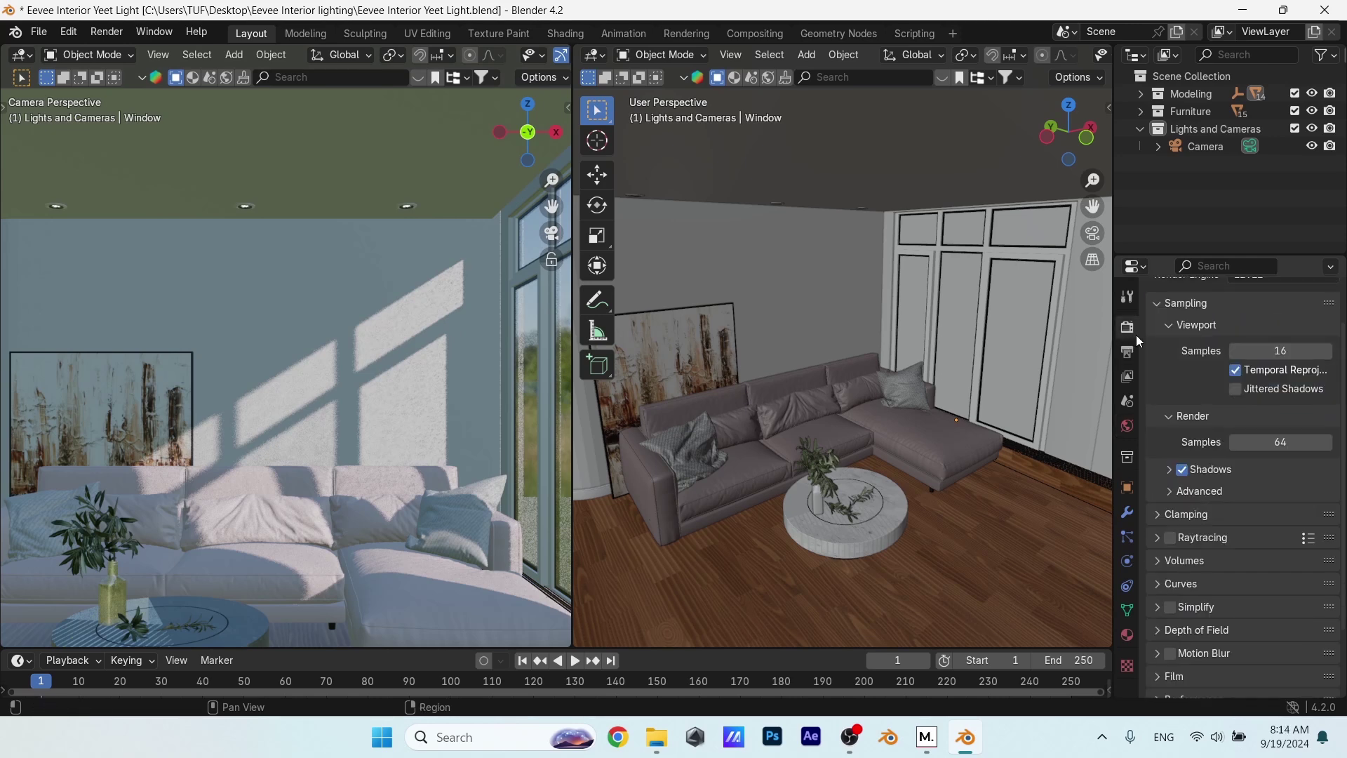
{"action": "left_click_drag", "start_coordinate": [1122, 343], "coordinate": [1090, 342]}
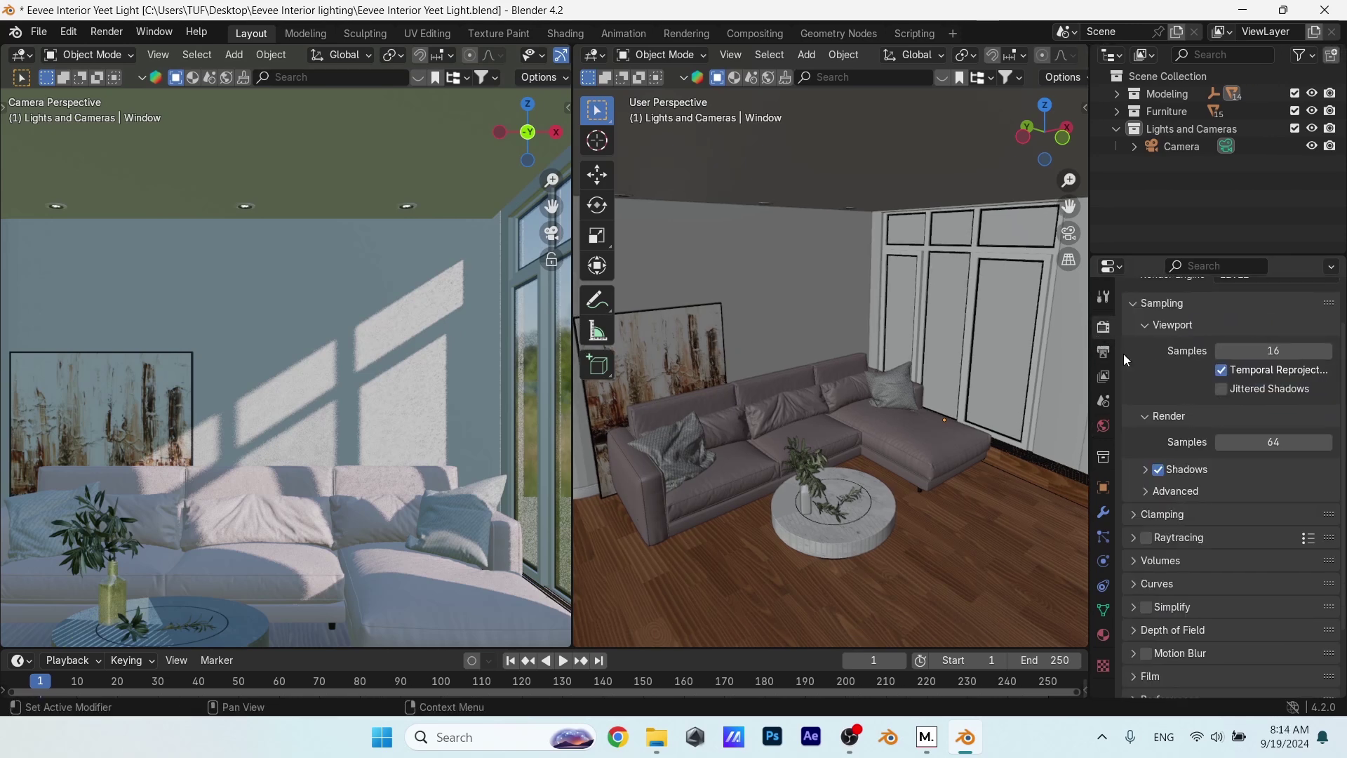
{"action": "scroll", "coordinate": [1193, 406], "scroll_direction": "up", "scroll_amount": 2}
{"action": "left_click", "coordinate": [1265, 404]}
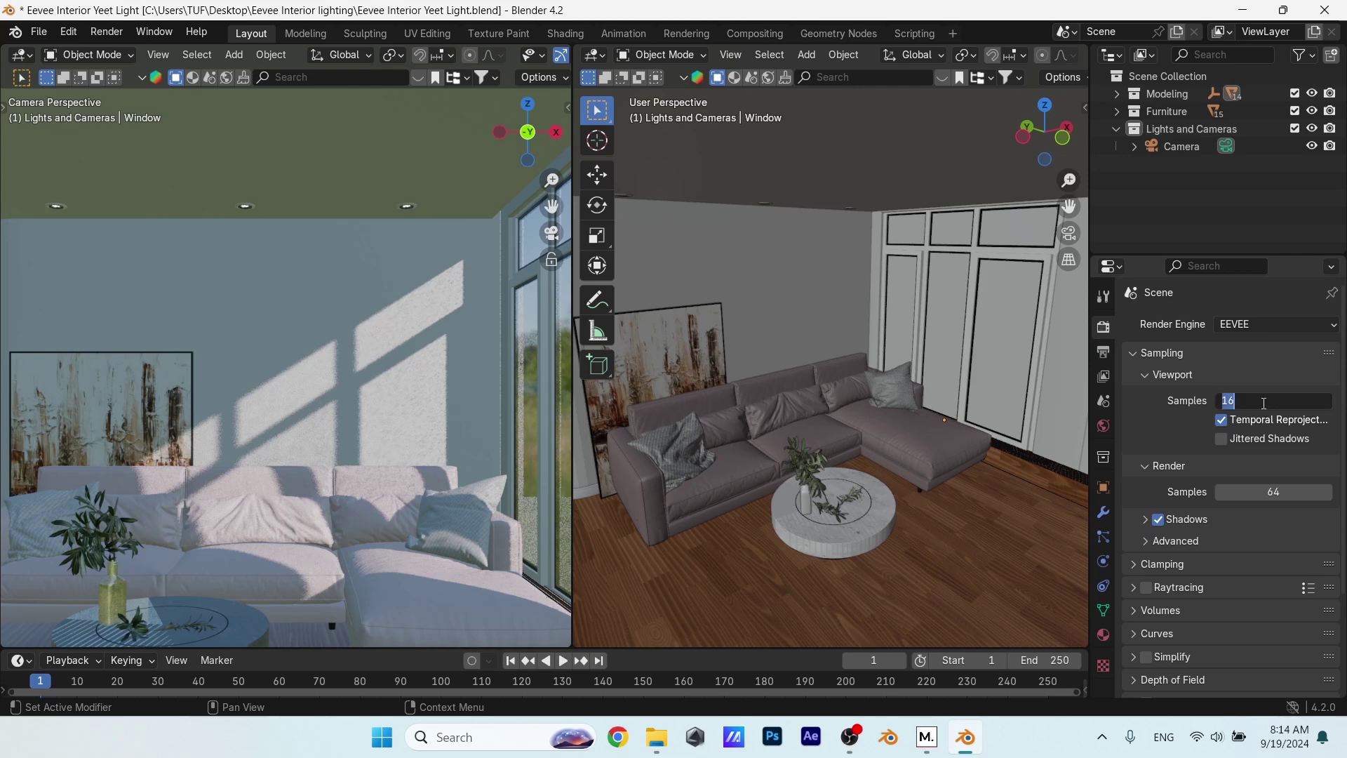
{"action": "type", "text": "64"}
{"action": "key", "text": "Return"}
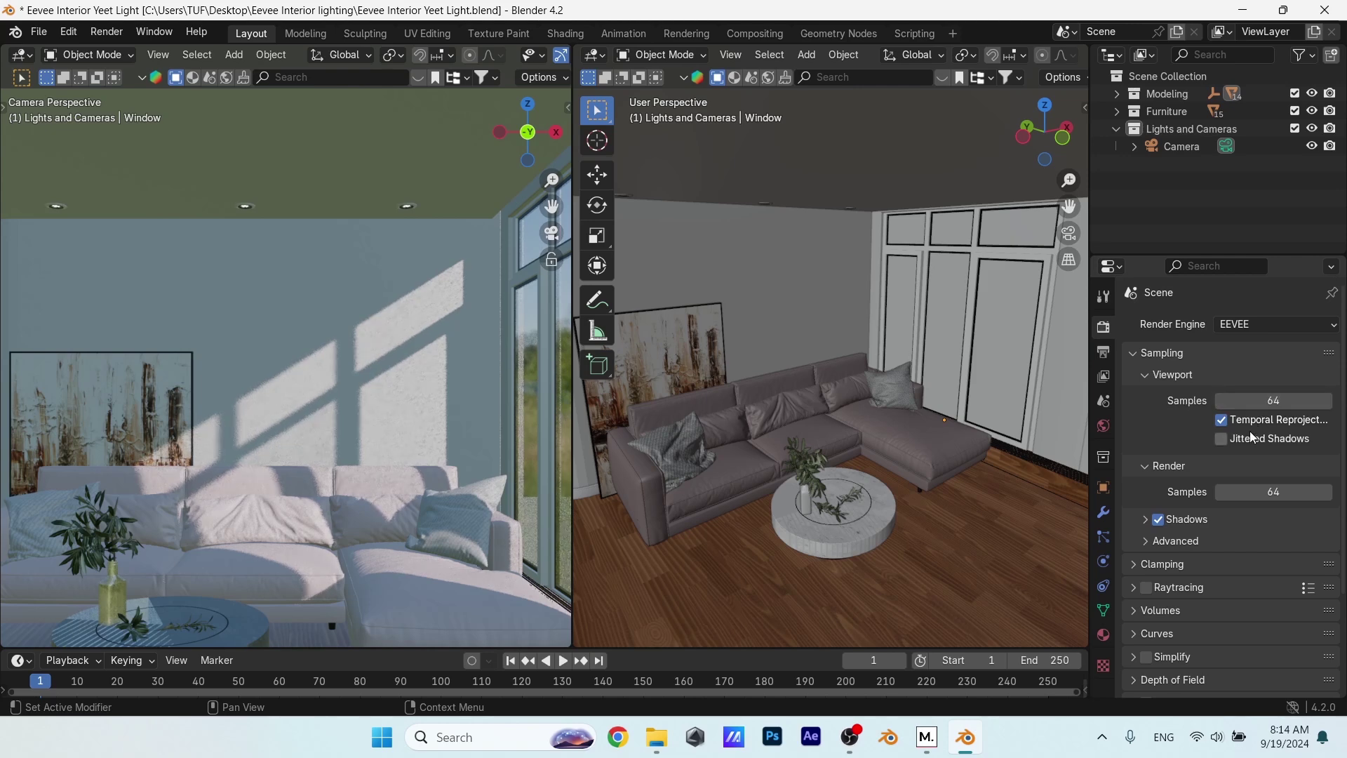
- Enable Jittered Shadows for viewport sampling, collapse the Render subsection, and check the Shadows sampling options
{"action": "left_click", "coordinate": [1222, 439]}
{"action": "left_click", "coordinate": [1147, 466]}
{"action": "left_click", "coordinate": [1146, 487]}
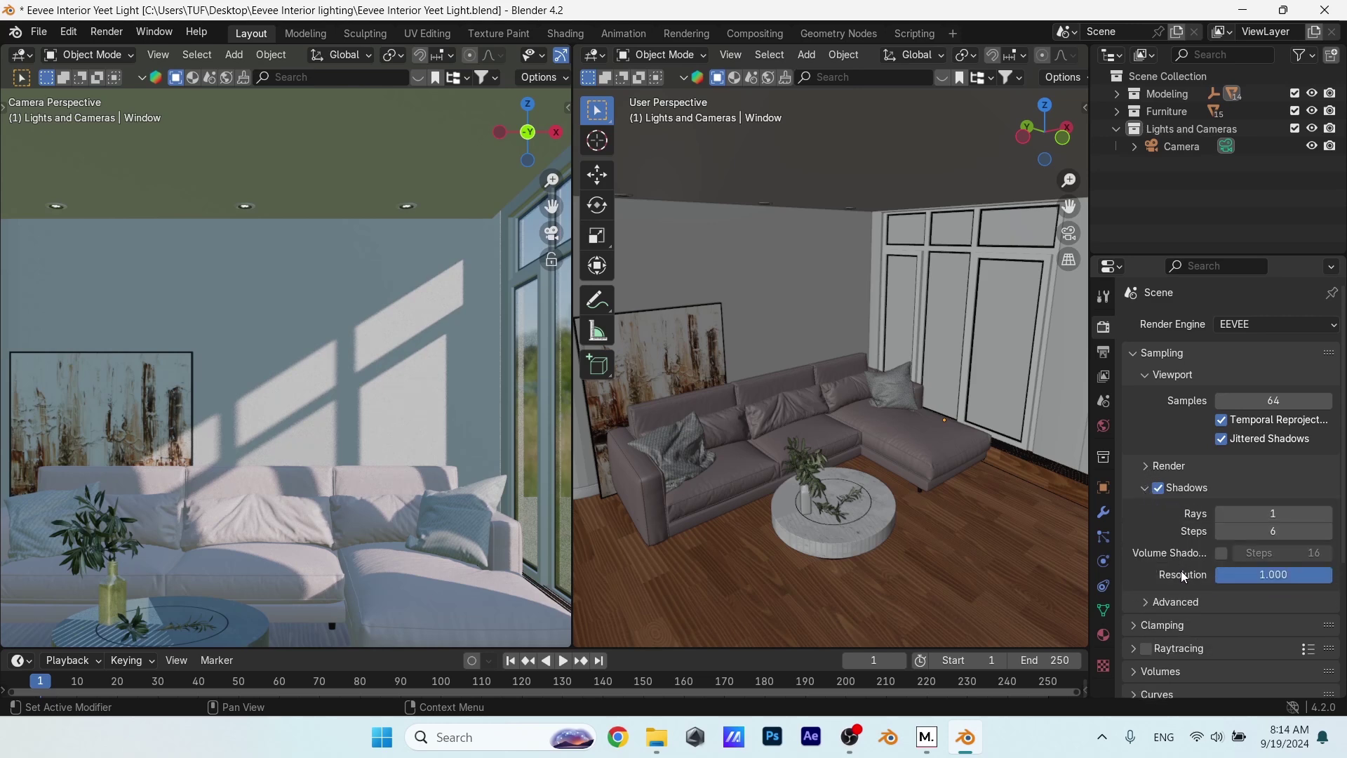
{"action": "left_click", "coordinate": [1146, 489]}
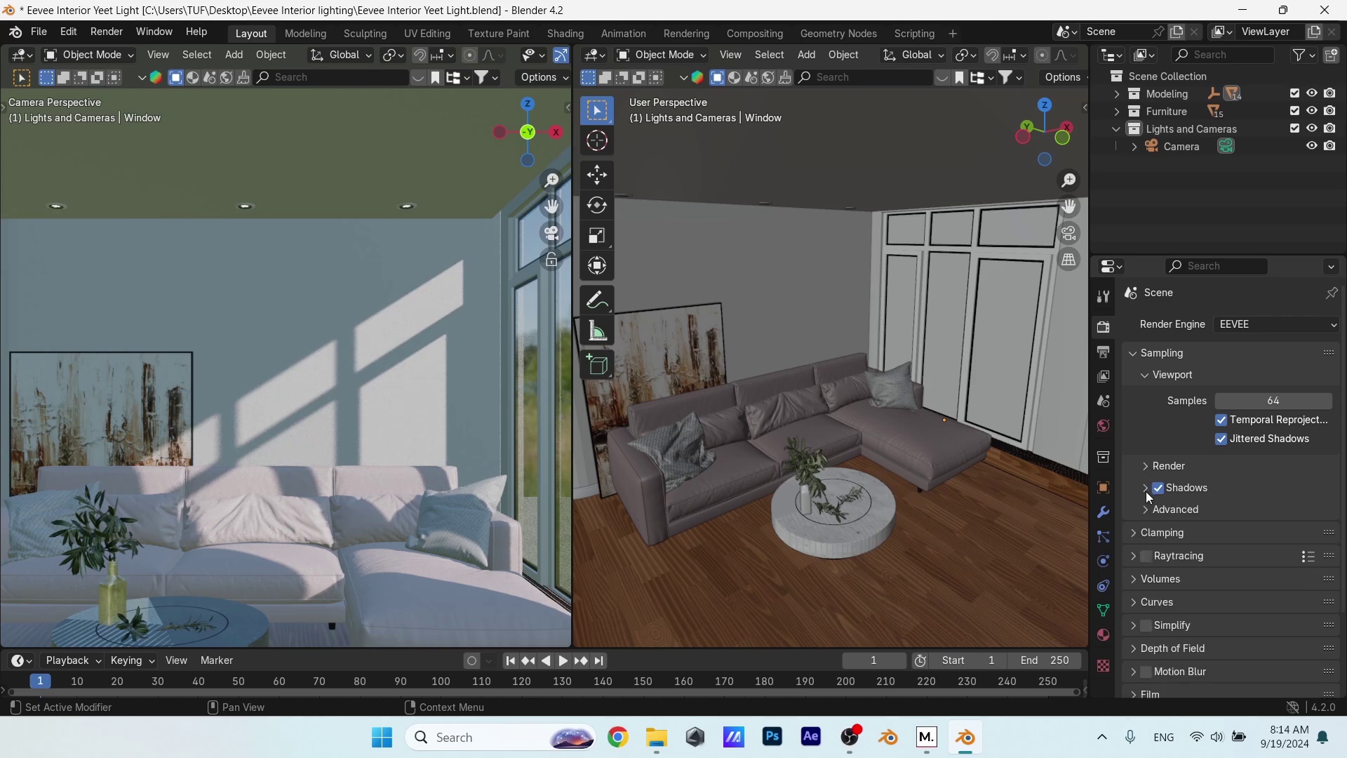
- Enable Raytracing, toggling it off and back on to compare the room lighting in the camera view
{"action": "left_click", "coordinate": [1147, 557]}
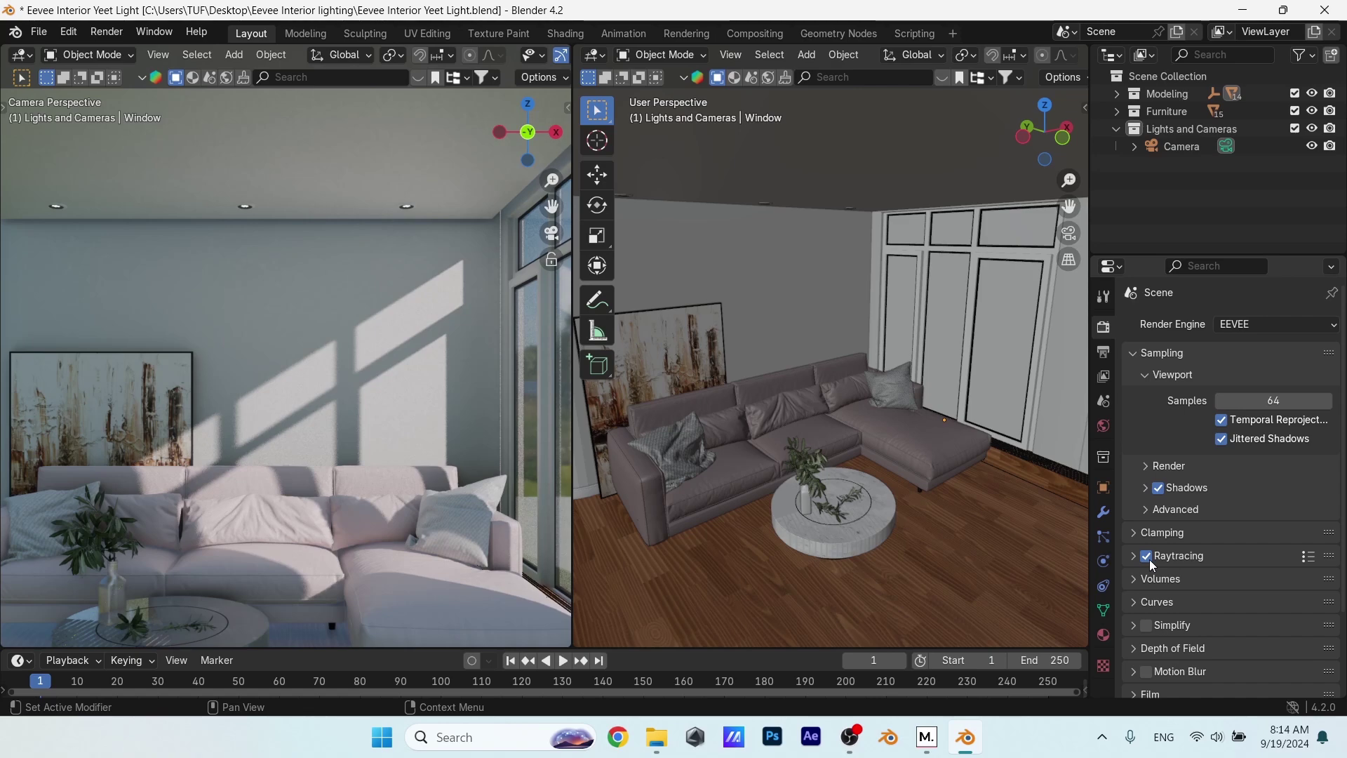
{"action": "left_click", "coordinate": [1148, 557]}
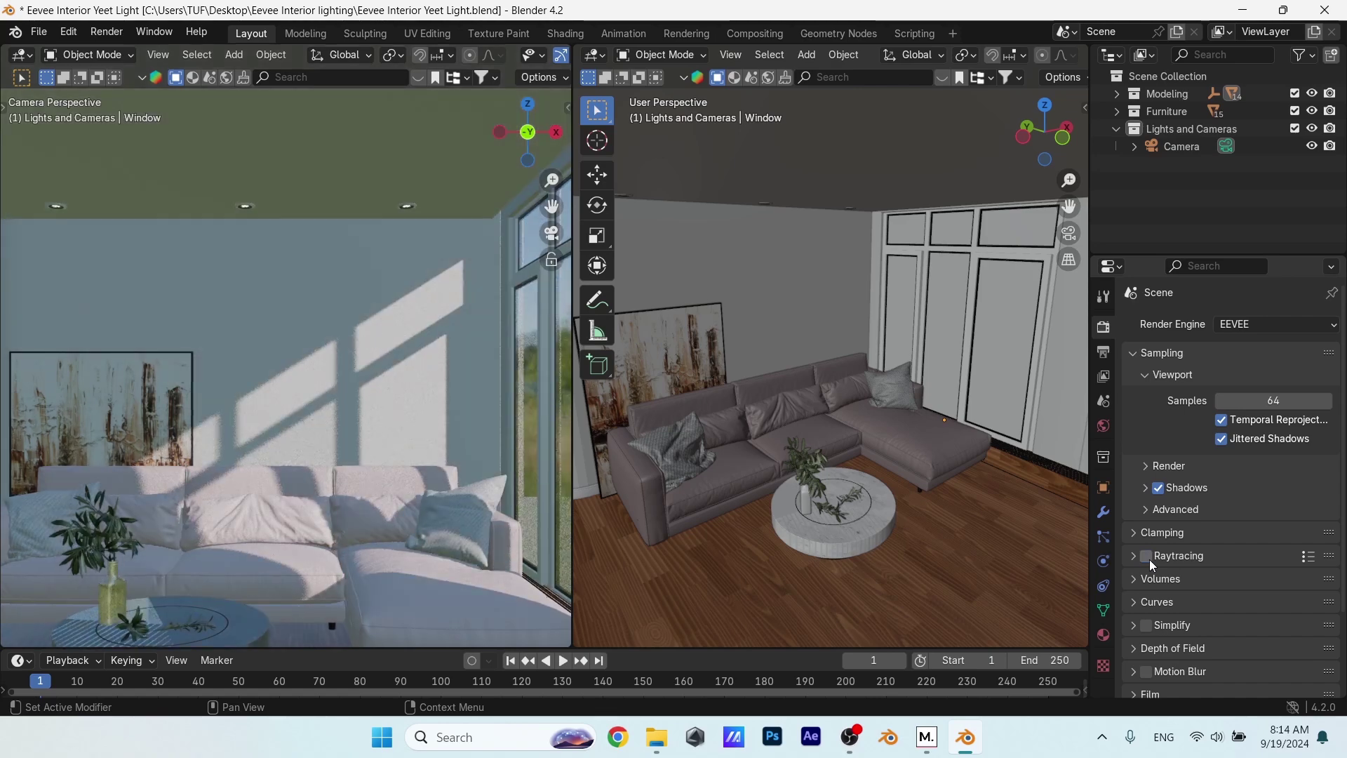
{"action": "left_click", "coordinate": [1147, 557]}
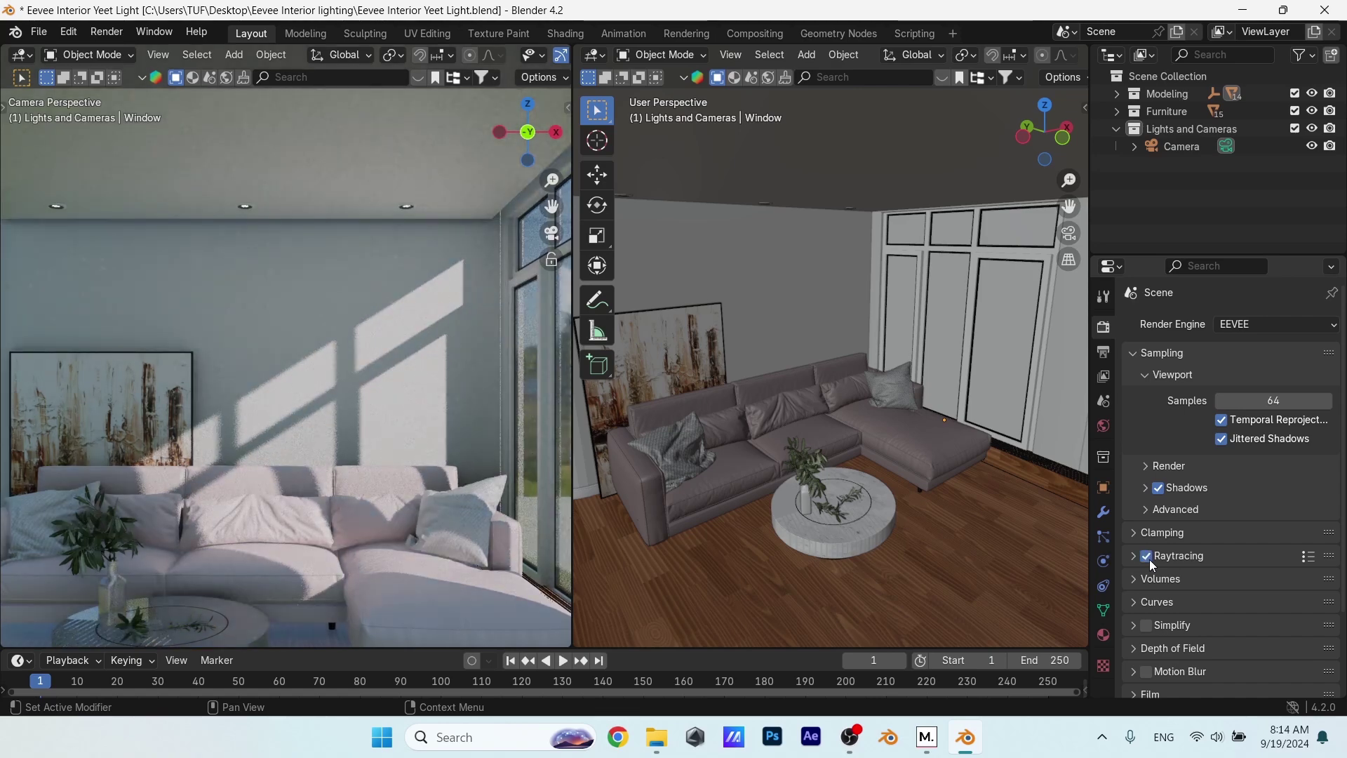
- Expand the Raytracing settings and set Max Roughness to 0.8
{"action": "left_click", "coordinate": [1135, 556]}
{"action": "scroll", "coordinate": [1149, 561], "scroll_direction": "down", "scroll_amount": 3}
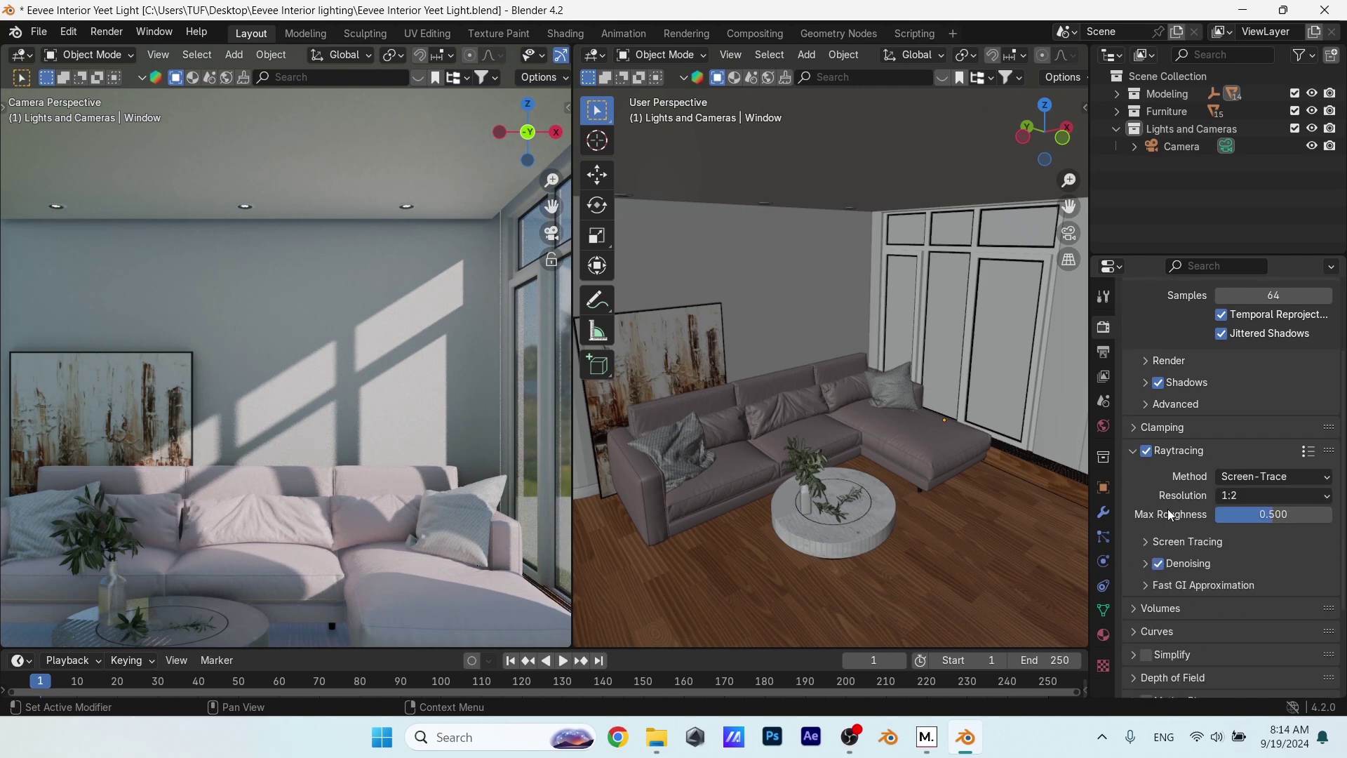
{"action": "left_click_drag", "start_coordinate": [1248, 523], "coordinate": [1307, 515]}
{"action": "left_click", "coordinate": [1296, 515]}
{"action": "type", "text": "0.8"}
{"action": "key", "text": "Return"}
- Expand the Screen Tracing settings and set Precision to 0.8
{"action": "left_click", "coordinate": [1222, 539]}
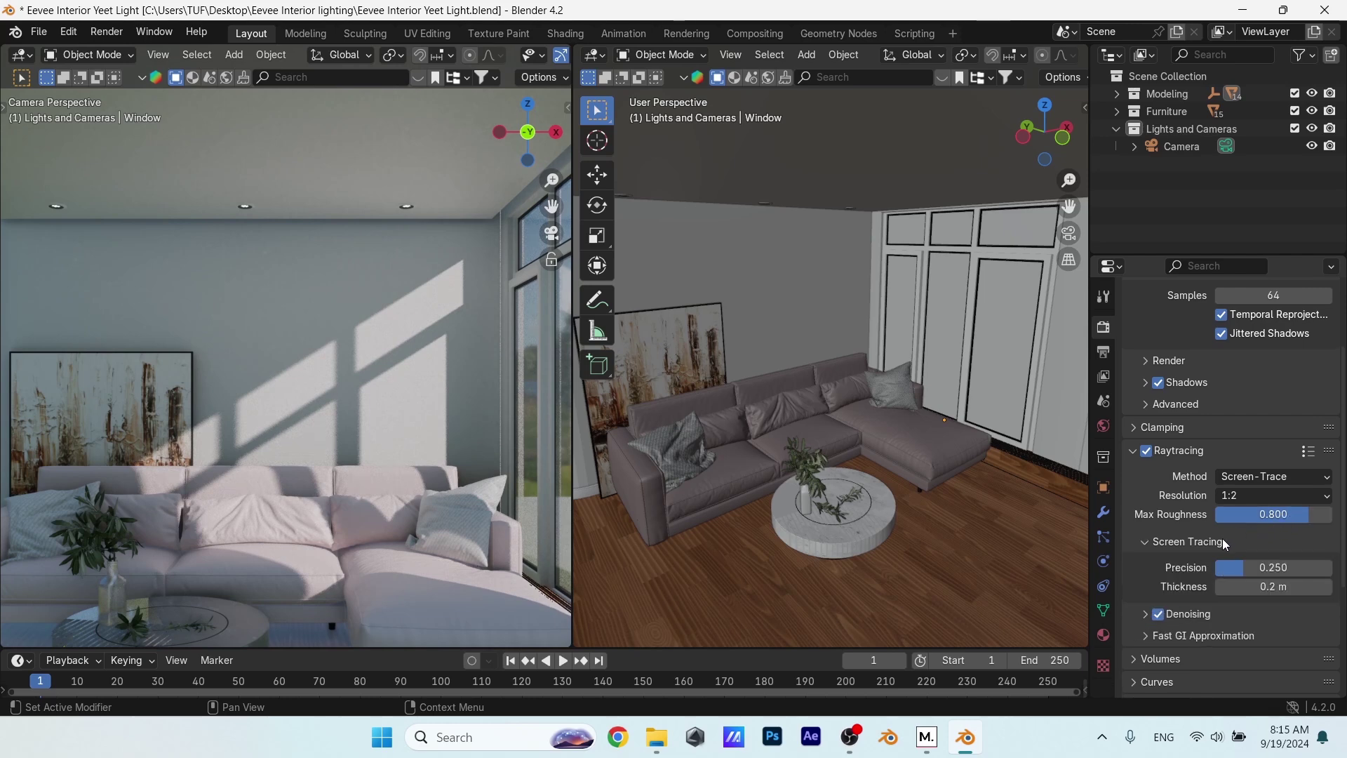
{"action": "left_click", "coordinate": [1266, 563]}
{"action": "type", "text": "0.8"}
{"action": "key", "text": "Return"}
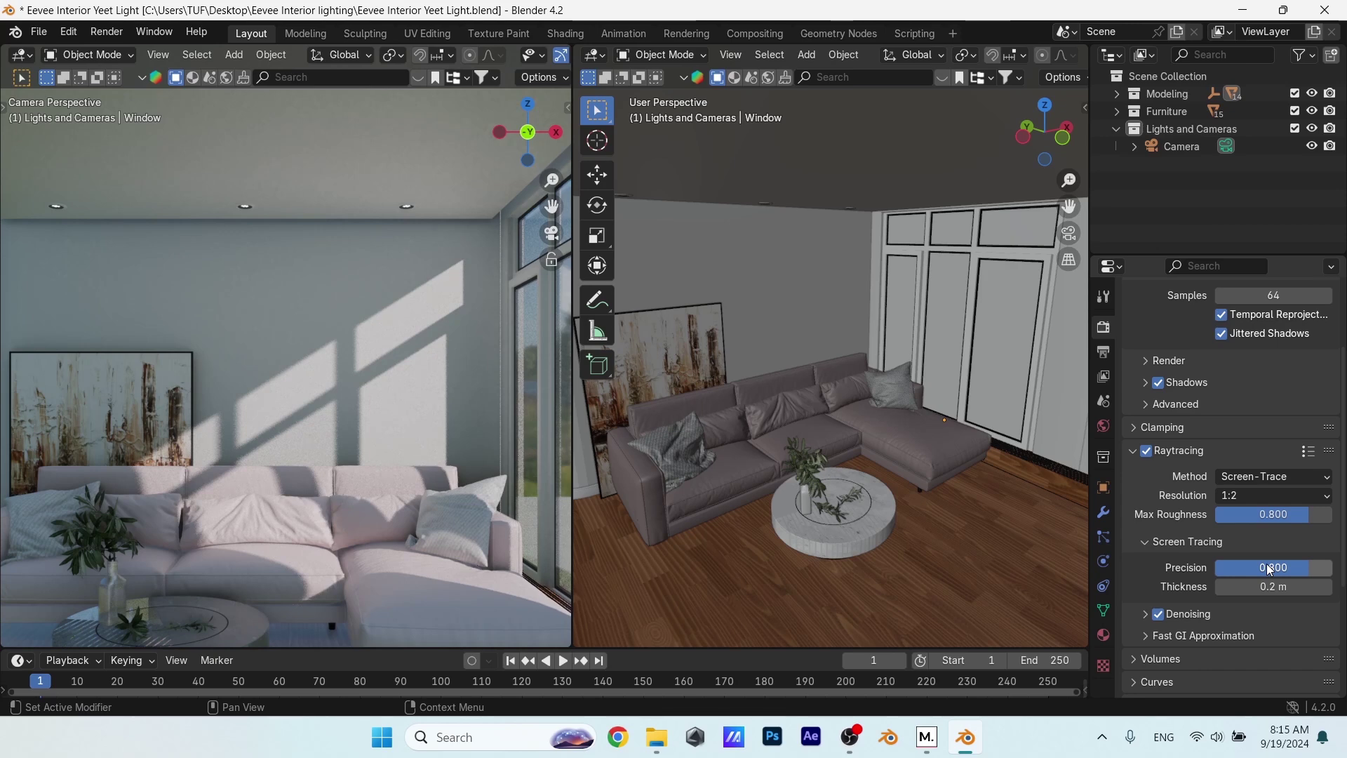
- Try Screen Tracing Thickness values of 1.7 m and 0 to compare their effect on the room
{"action": "left_click_drag", "start_coordinate": [1257, 584], "coordinate": [1346, 584]}
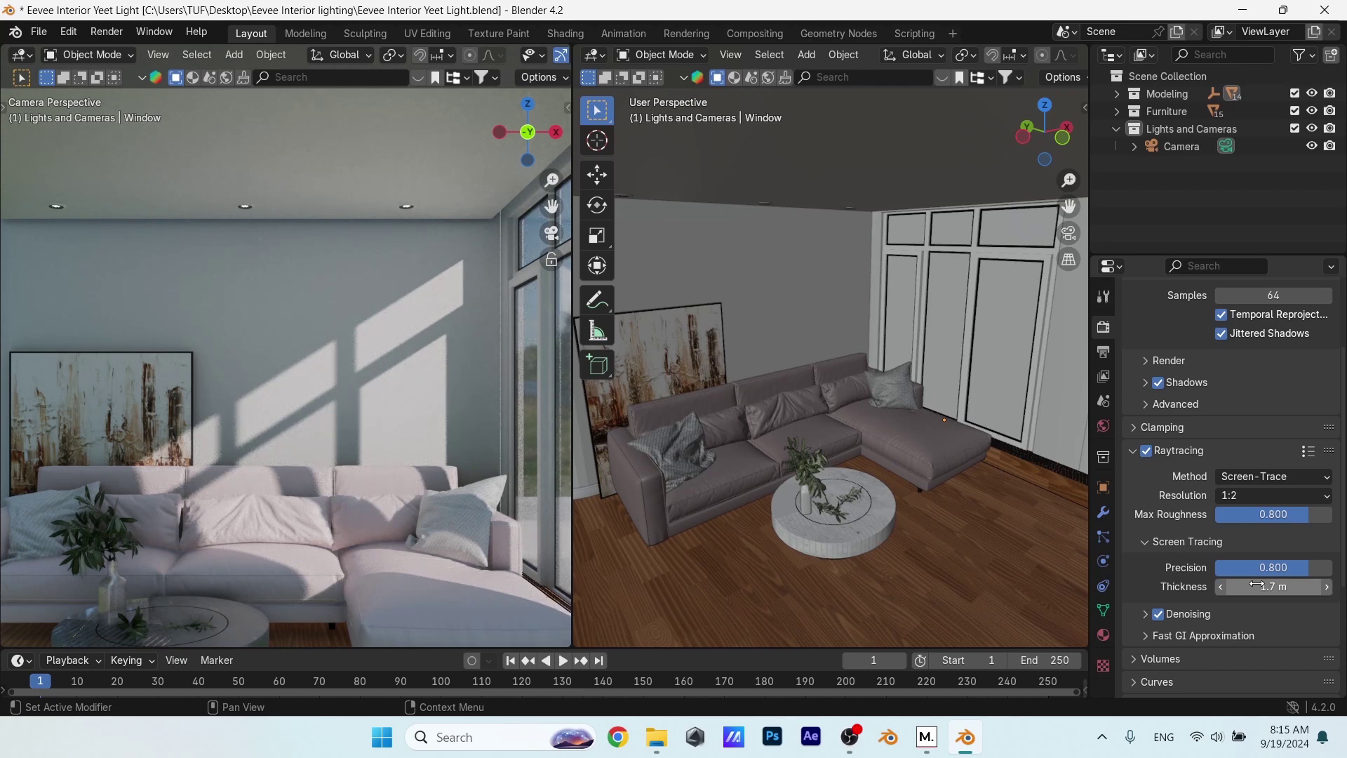
{"action": "left_click", "coordinate": [1257, 586]}
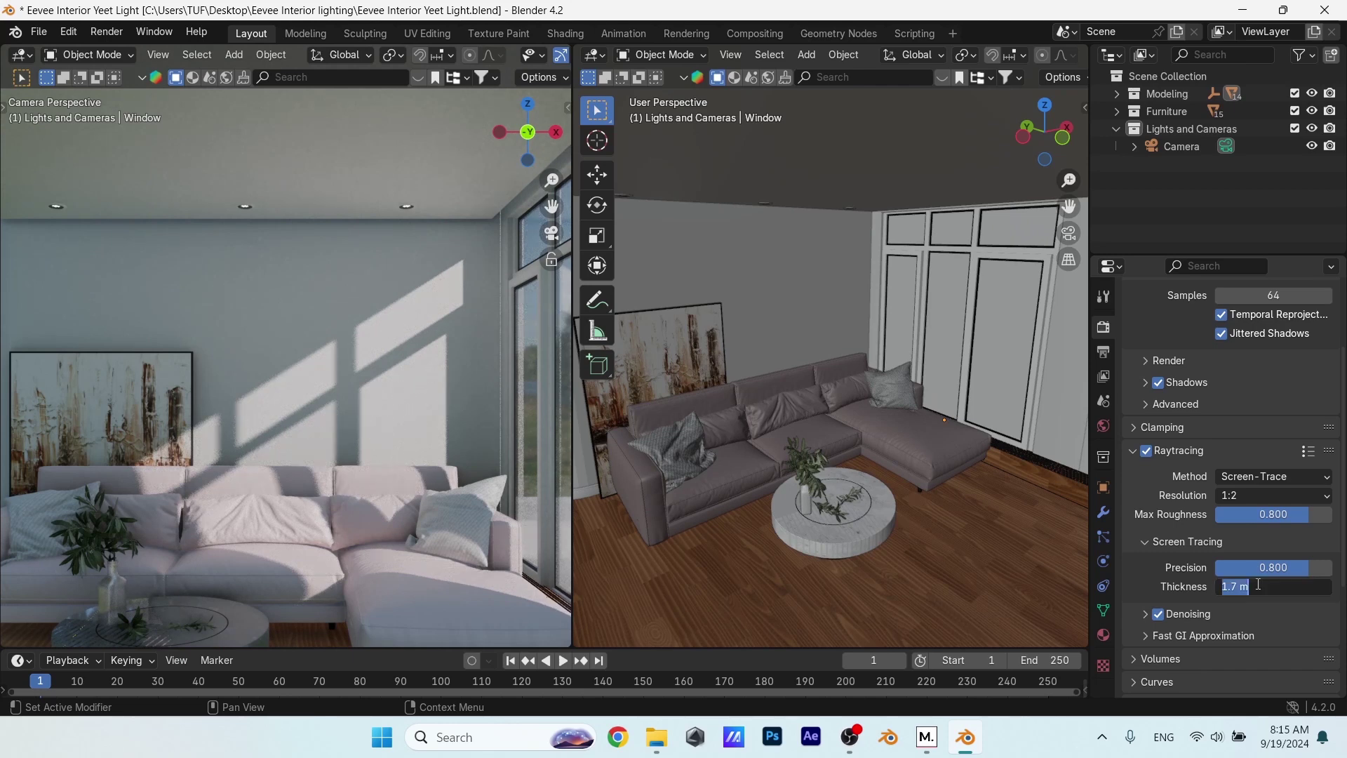
{"action": "type", "text": "0"}
{"action": "key", "text": "Return"}
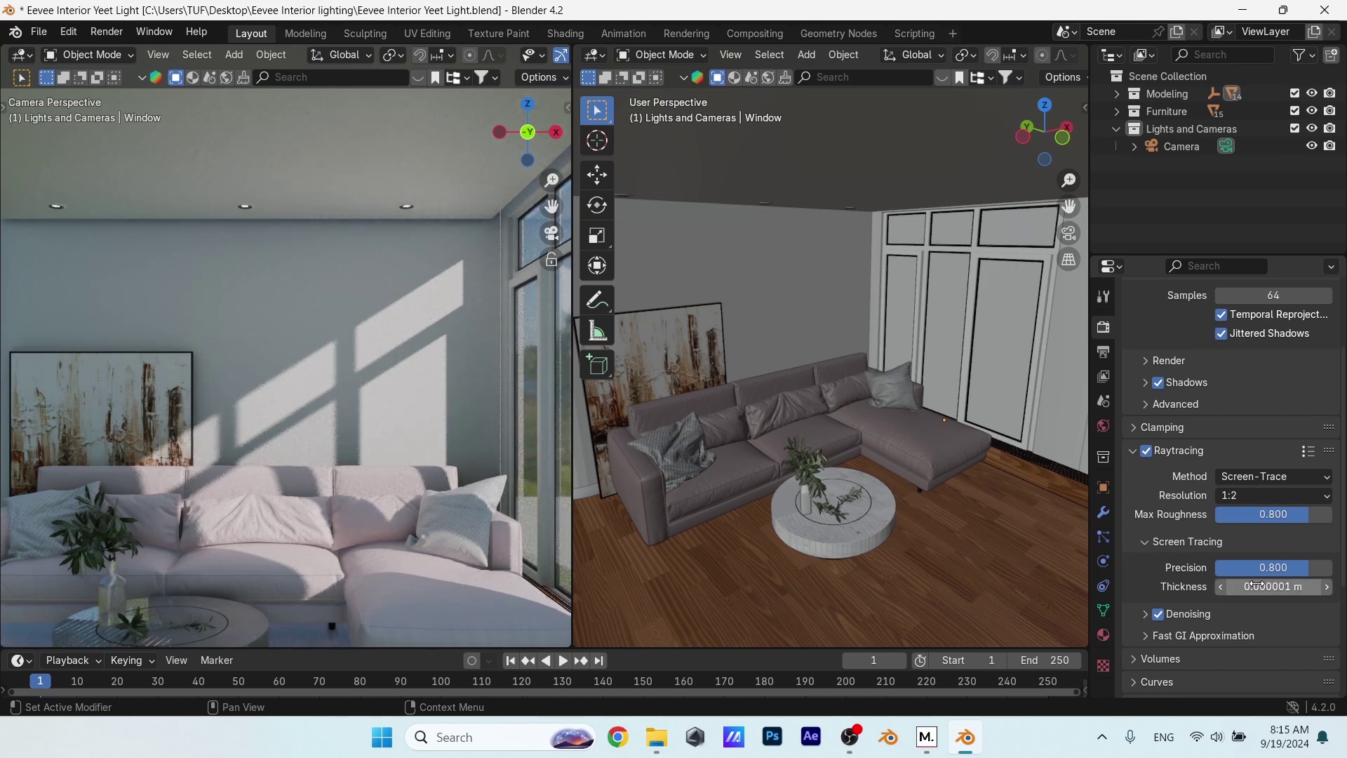
- Set the Screen Tracing Thickness to 5 m and collapse the Raytracing settings
{"action": "left_click", "coordinate": [1257, 586]}
{"action": "type", "text": "5"}
{"action": "key", "text": "Return"}
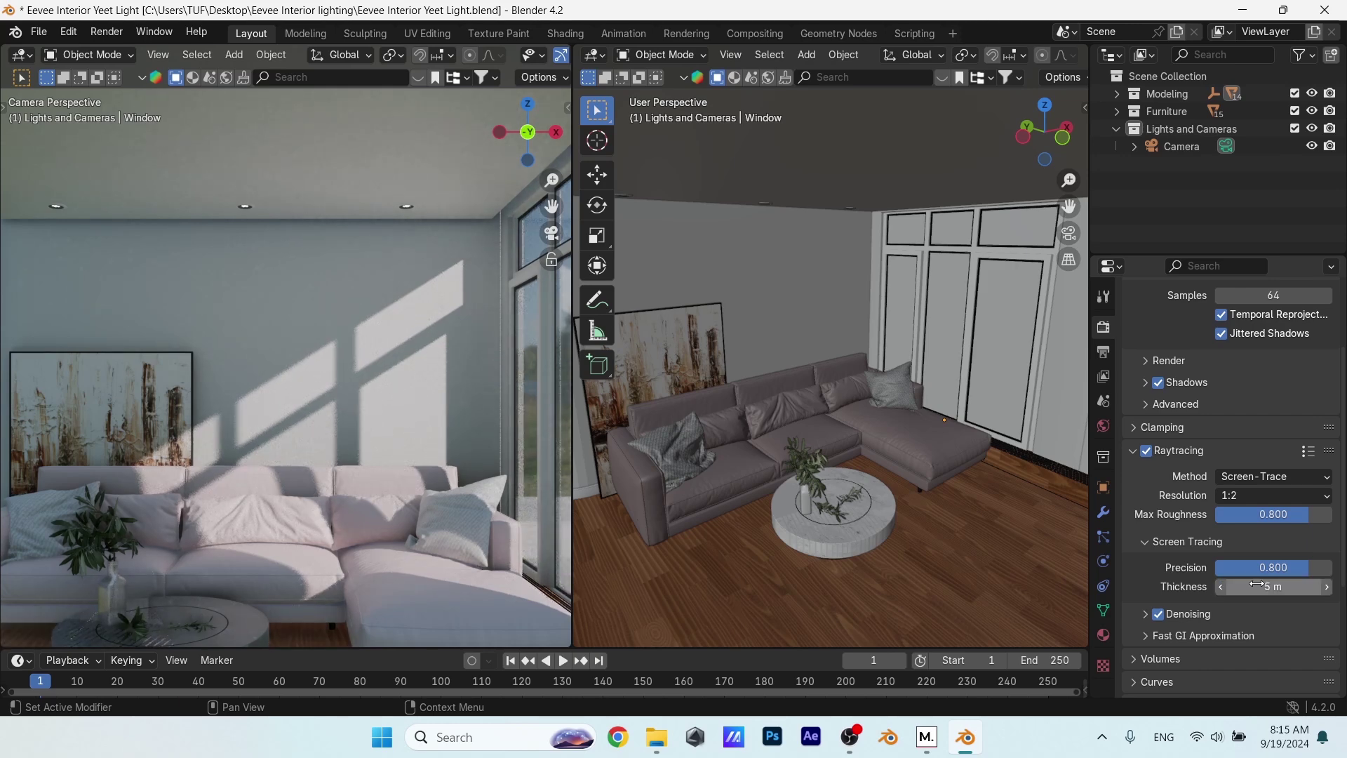
{"action": "left_click", "coordinate": [1130, 454]}
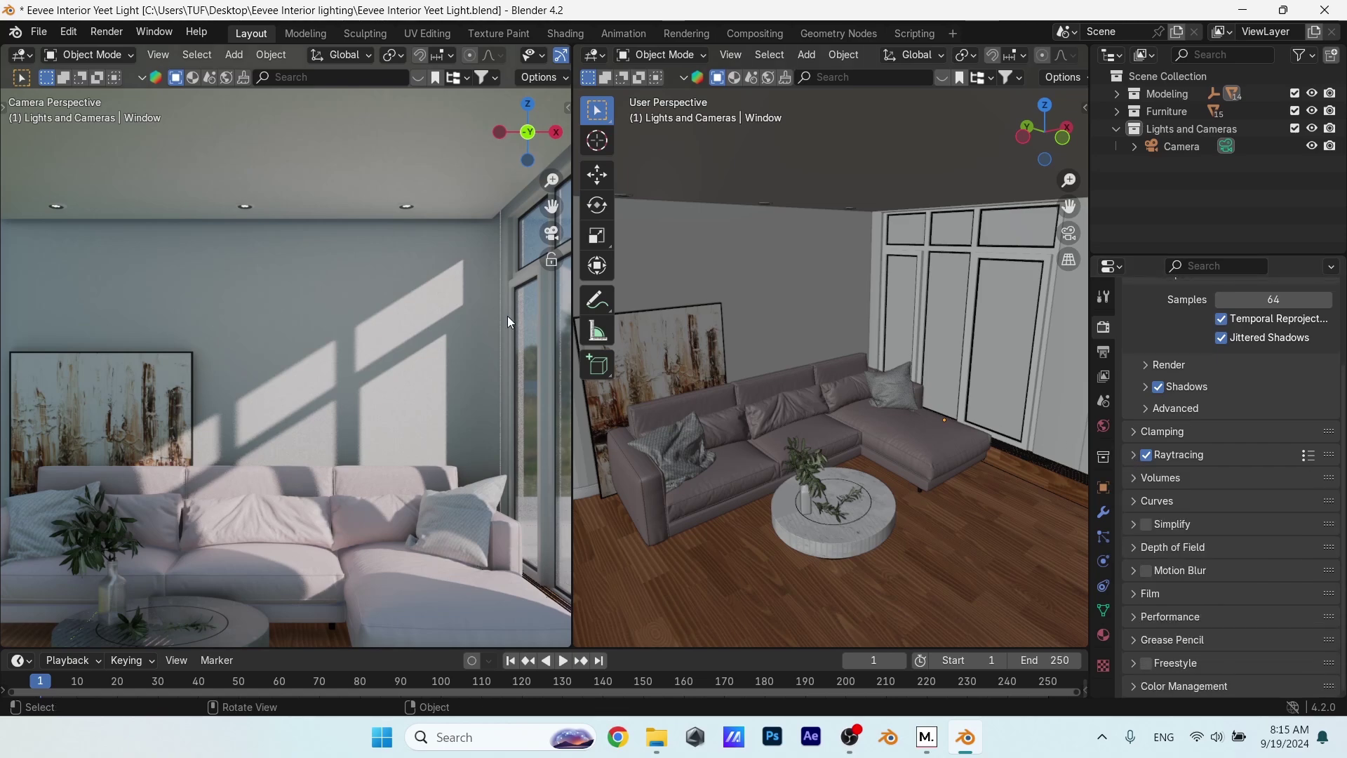
- Make Lights and Cameras the active collection and add a Sun light to it
{"action": "left_click", "coordinate": [412, 378]}
{"action": "scroll", "coordinate": [407, 351], "scroll_direction": "down", "scroll_amount": 4}
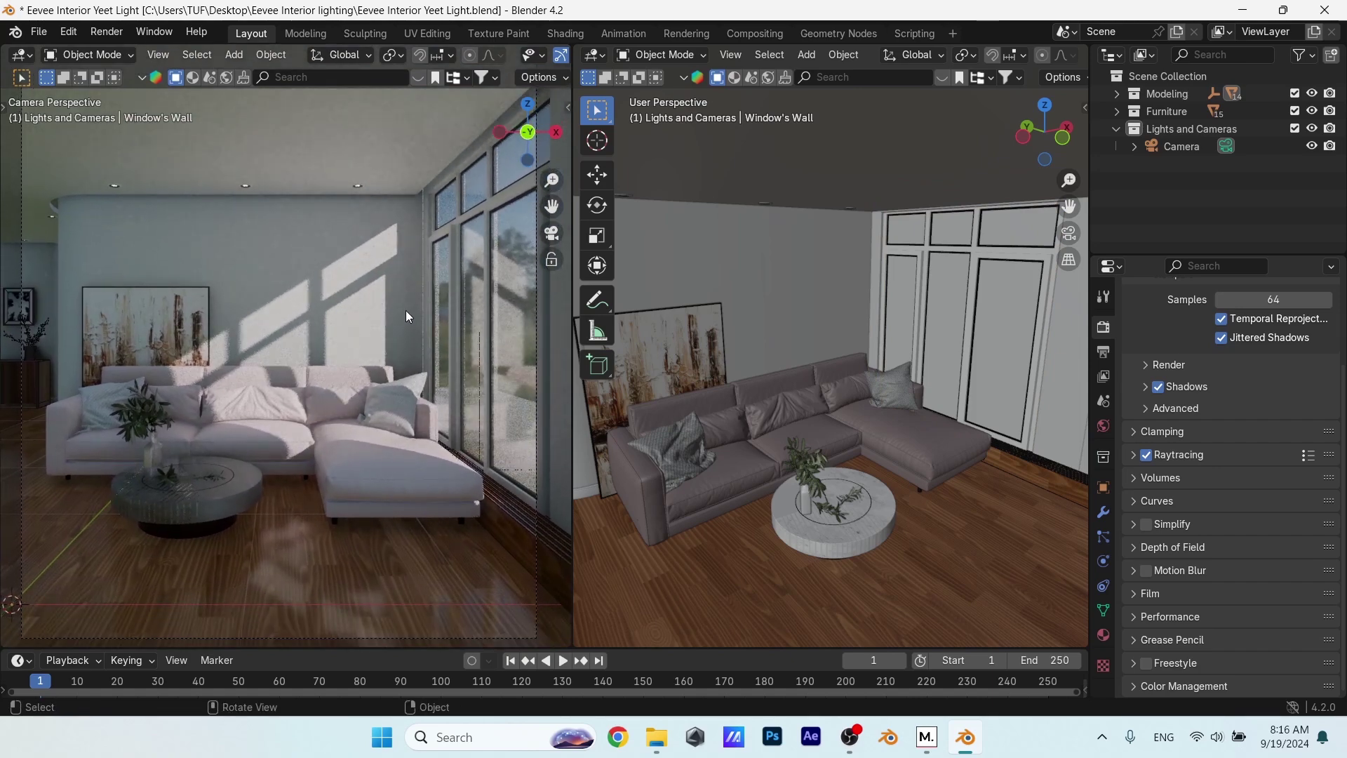
{"action": "scroll", "coordinate": [406, 309], "scroll_direction": "down", "scroll_amount": 3}
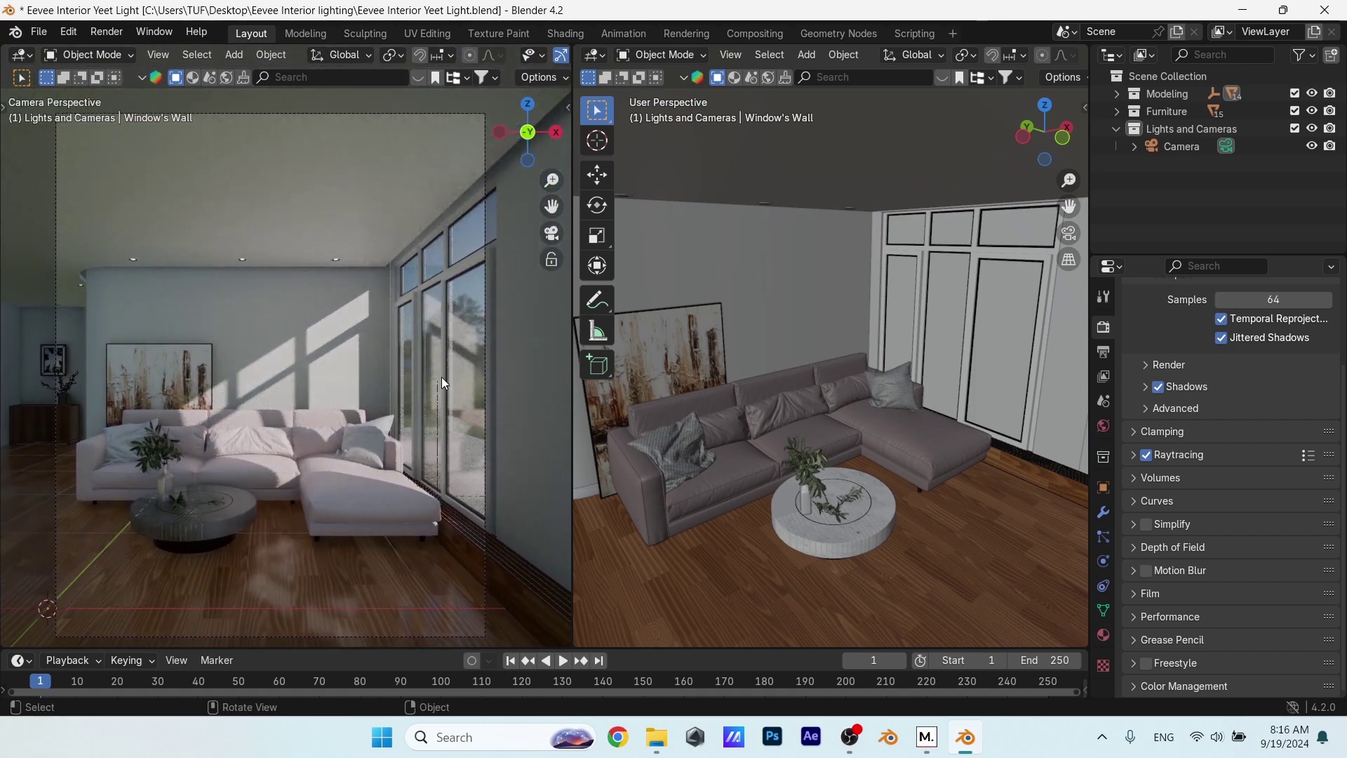
{"action": "key", "text": "shift+a"}
{"action": "mouse_move", "coordinate": [431, 583]}
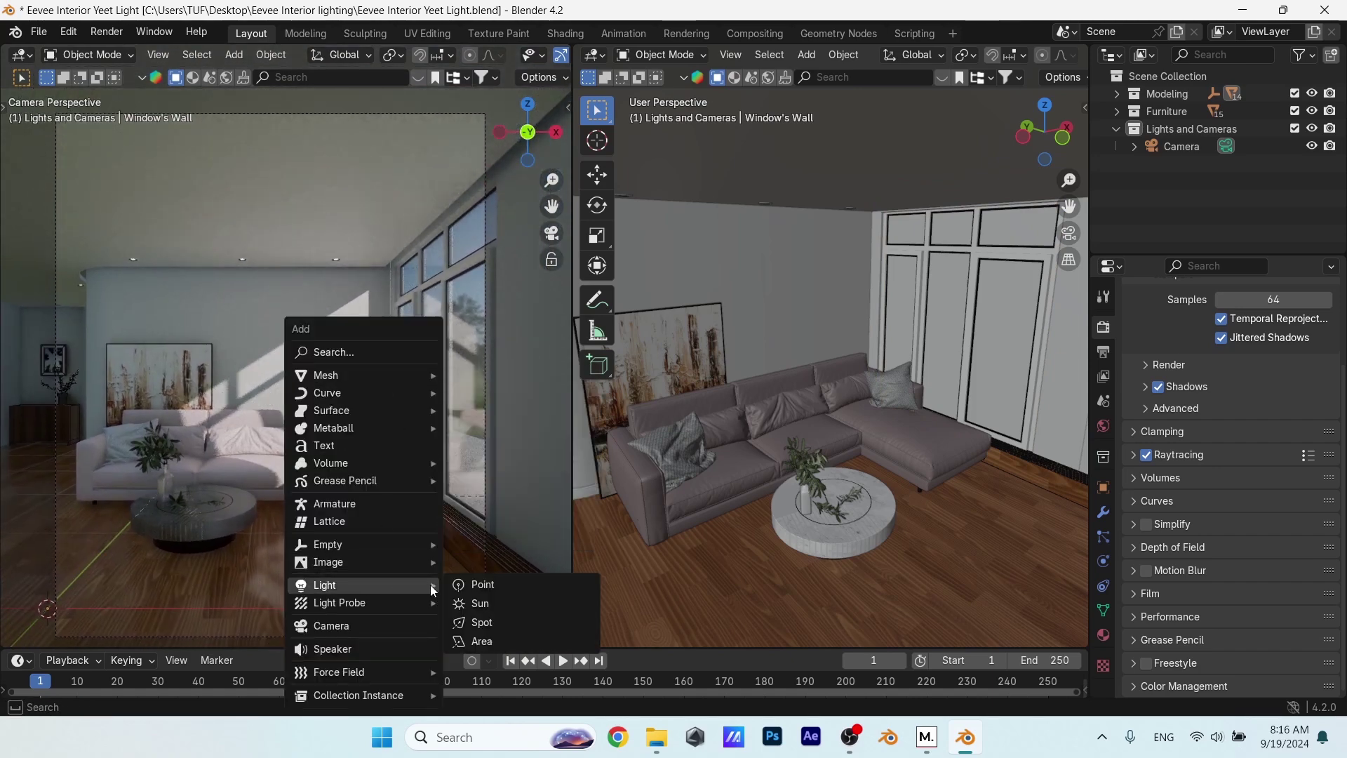
{"action": "left_click", "coordinate": [1171, 135]}
{"action": "key", "text": "shift+a"}
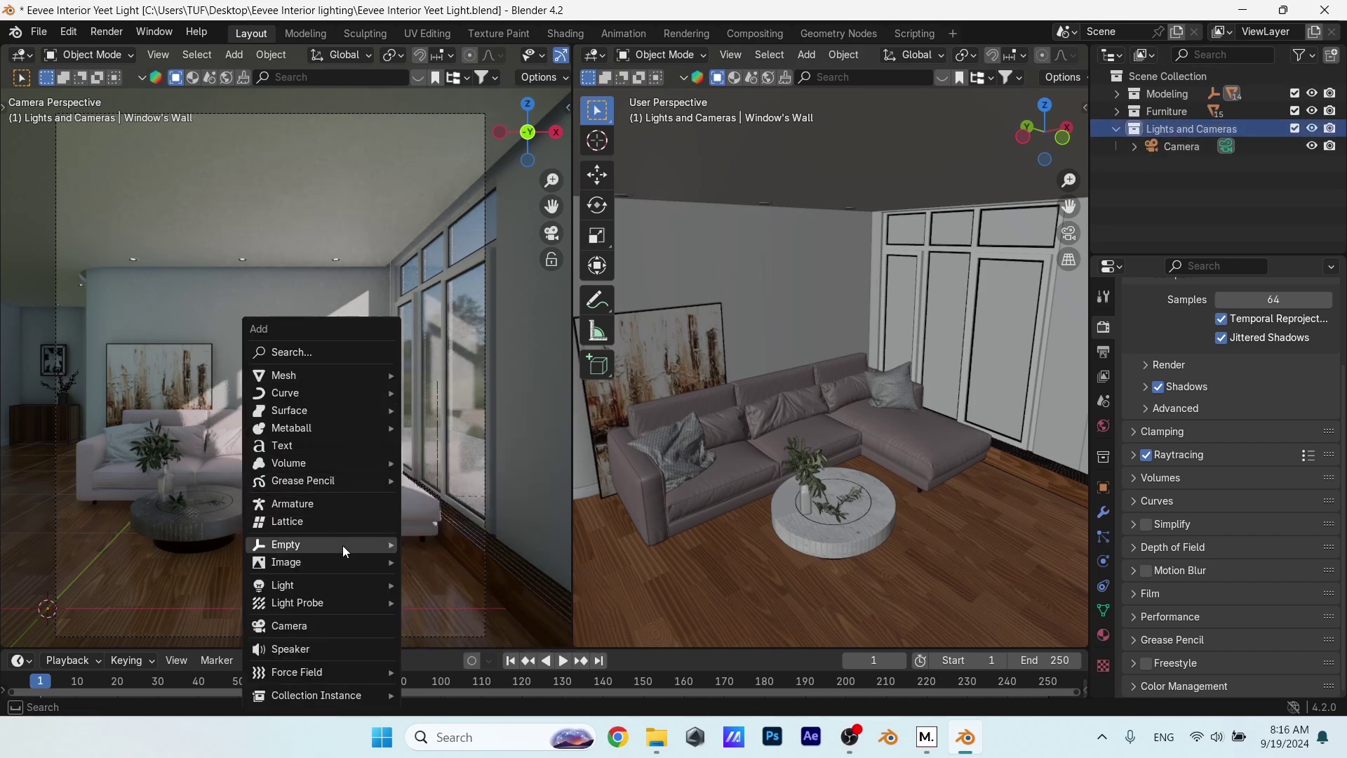
{"action": "mouse_move", "coordinate": [334, 587]}
{"action": "left_click", "coordinate": [437, 602]}
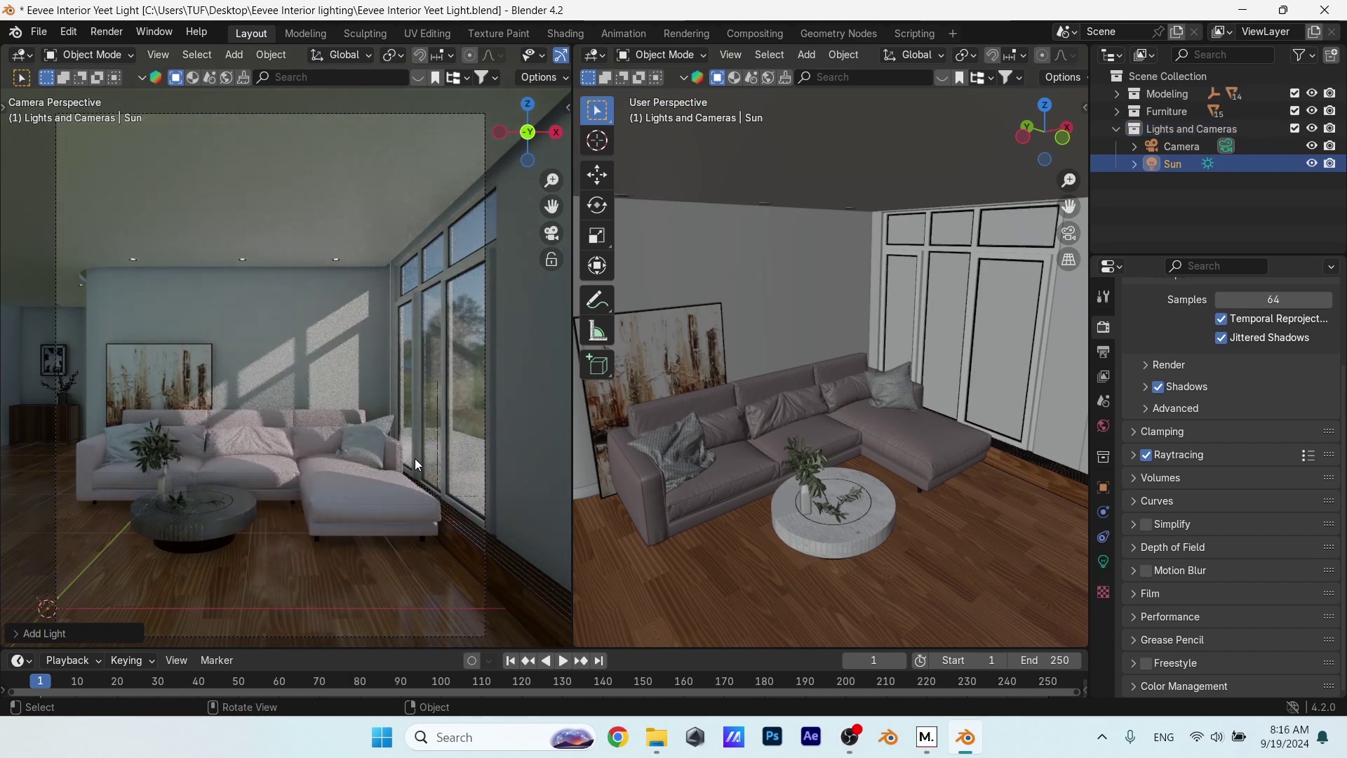
- Move the sun outside the windows, about 4.7 m along X and about 3.5 m up along Z
{"action": "middle_click_drag", "start_coordinate": [1000, 376], "coordinate": [844, 406]}
{"action": "key", "text": "g"}
{"action": "key", "text": "x"}
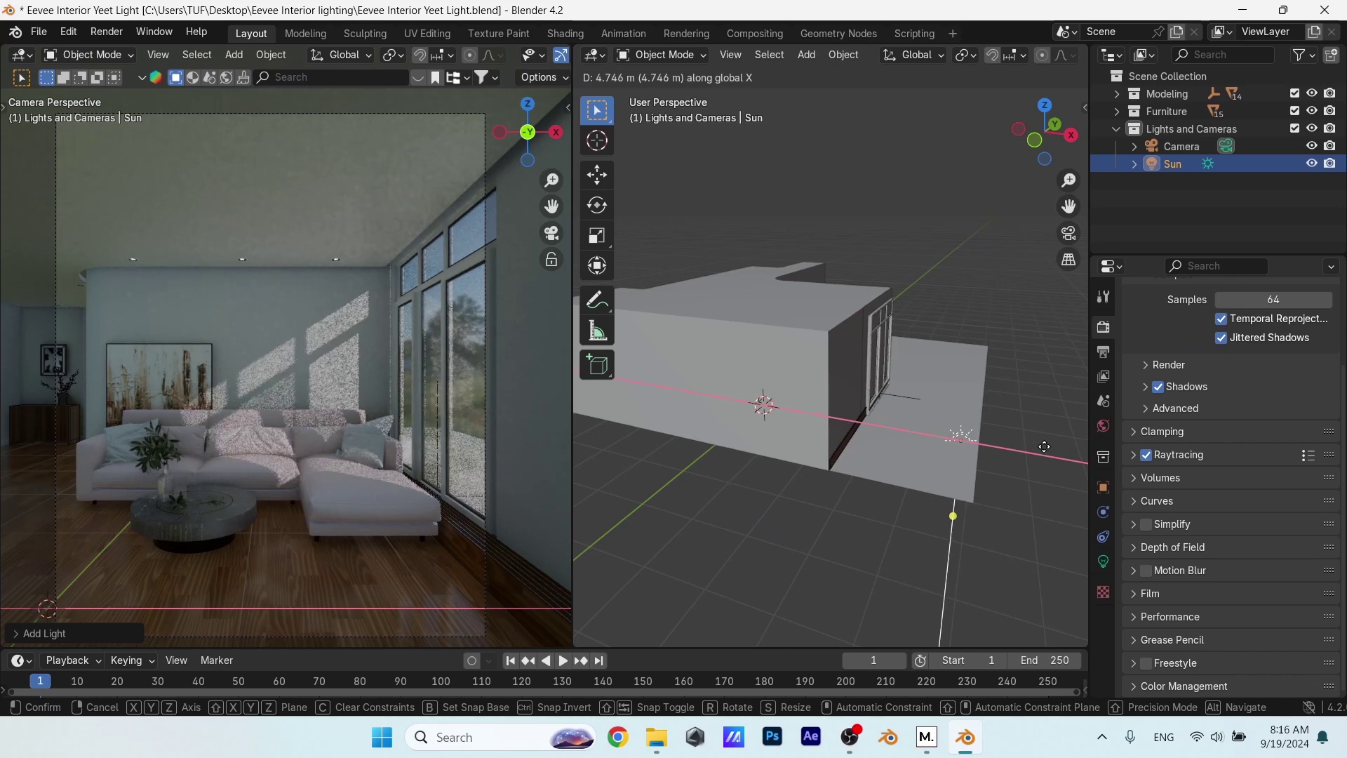
{"action": "left_click", "coordinate": [1044, 446]}
{"action": "key", "text": "g"}
{"action": "key", "text": "z"}
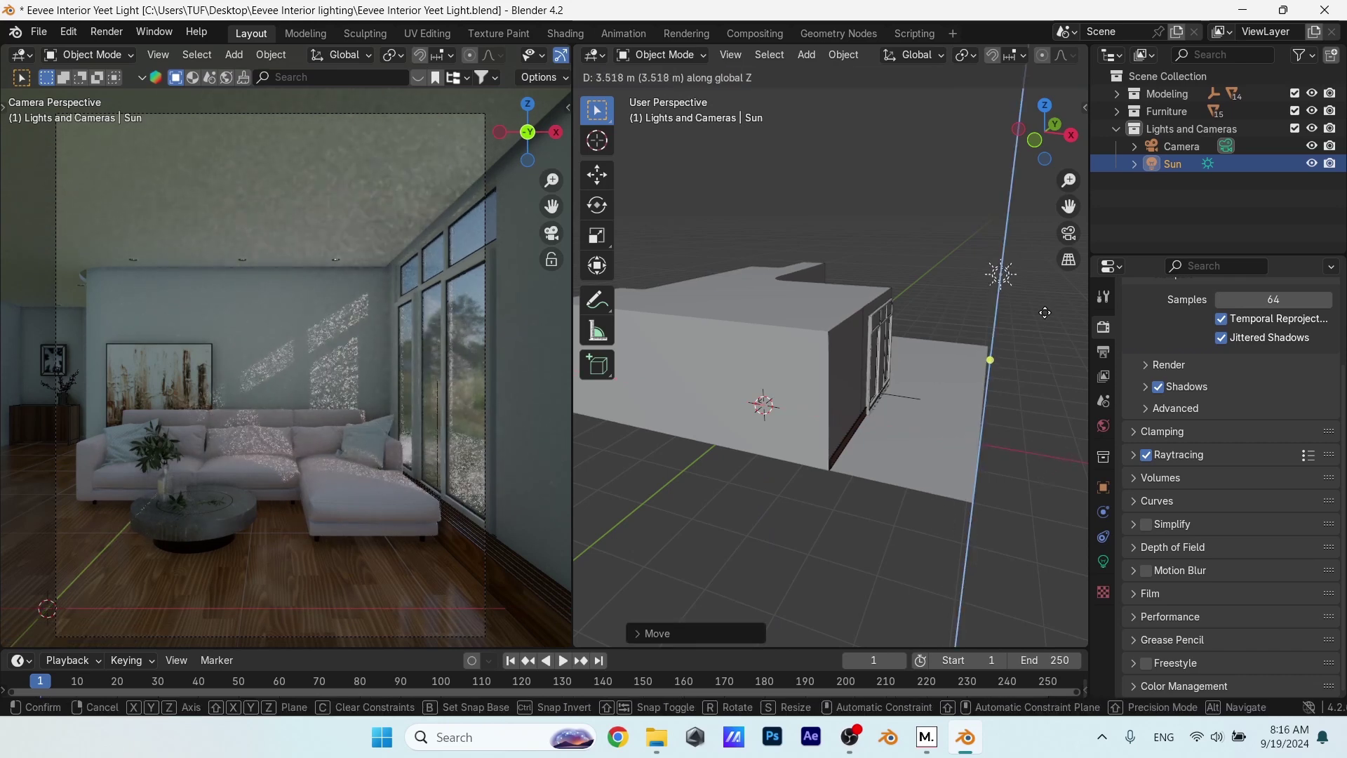
{"action": "left_click", "coordinate": [1047, 312]}
- Switch the user perspective view to rendered shading and rotate the sun about -64° so it points toward the windows
{"action": "middle_click_drag", "start_coordinate": [988, 362], "coordinate": [1001, 259]}
{"action": "key", "text": "z"}
{"action": "left_click", "coordinate": [993, 187]}
{"action": "mouse_move", "coordinate": [972, 212]}
{"action": "middle_mouse_down"}
{"action": "mouse_move", "coordinate": [898, 385]}
{"action": "mouse_move", "coordinate": [947, 331]}
{"action": "mouse_move", "coordinate": [869, 376]}
{"action": "mouse_move", "coordinate": [677, 404]}
{"action": "mouse_move", "coordinate": [1079, 386]}
{"action": "mouse_move", "coordinate": [978, 459]}
{"action": "mouse_move", "coordinate": [944, 509]}
{"action": "mouse_move", "coordinate": [766, 501]}
{"action": "mouse_move", "coordinate": [767, 485]}
{"action": "middle_mouse_up"}
{"action": "key", "text": "r"}
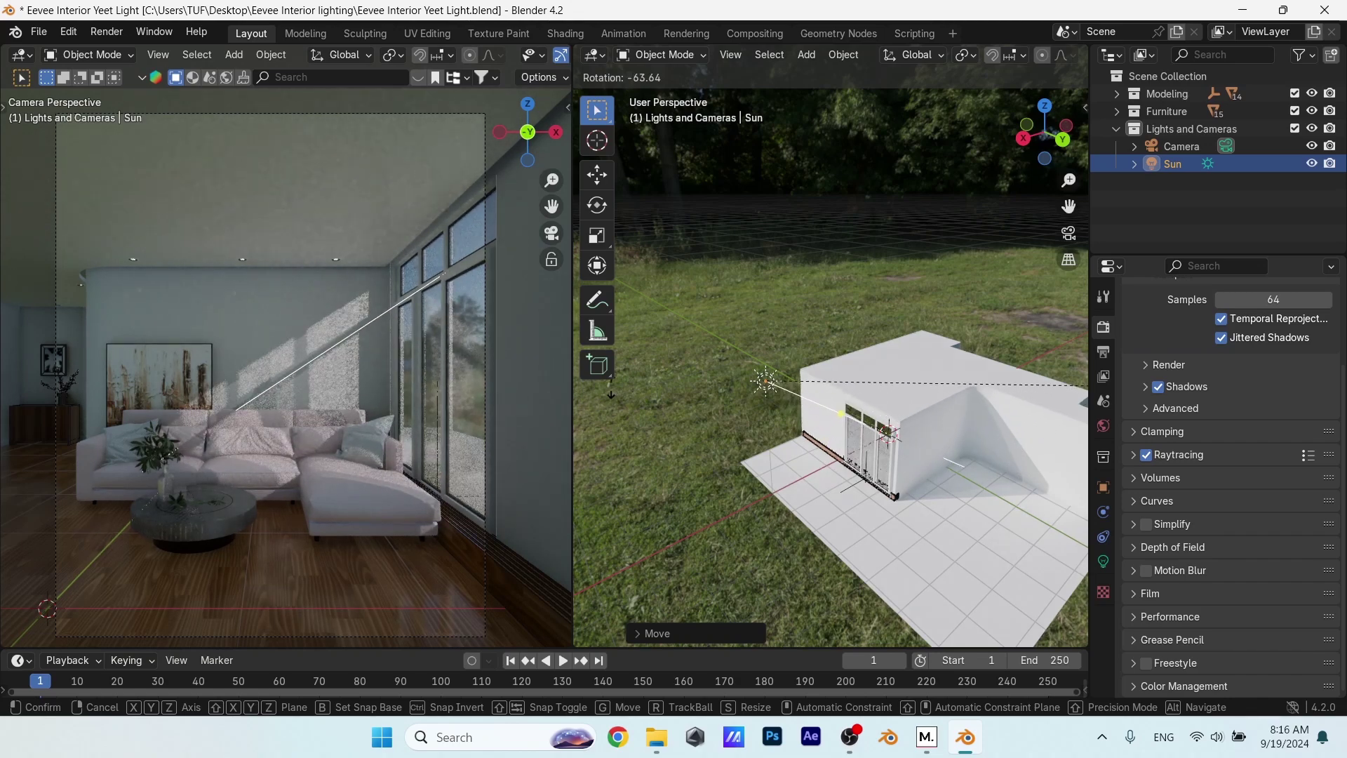
{"action": "left_click", "coordinate": [592, 435]}
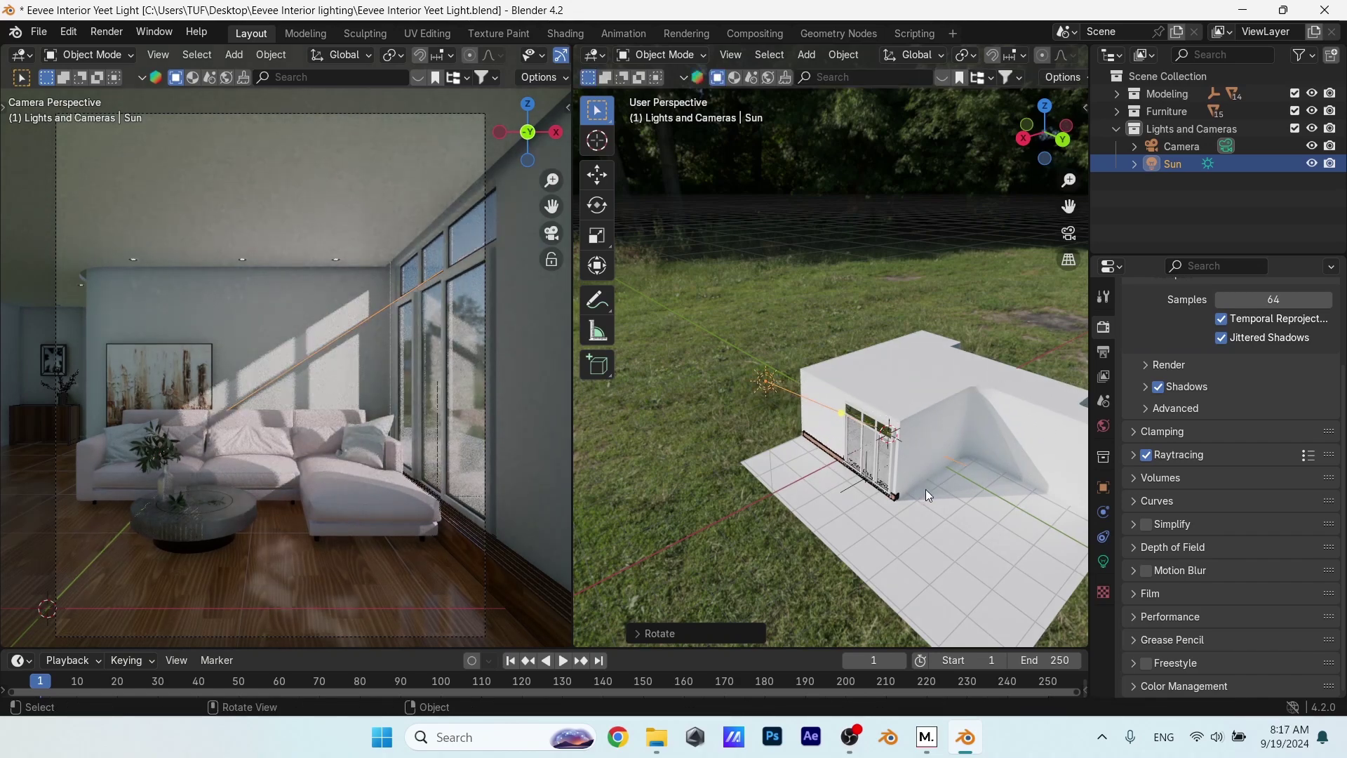
- Fine-tune the sun's rotation from a side view so its direction line passes through the windows into the room
{"action": "key", "text": "s"}
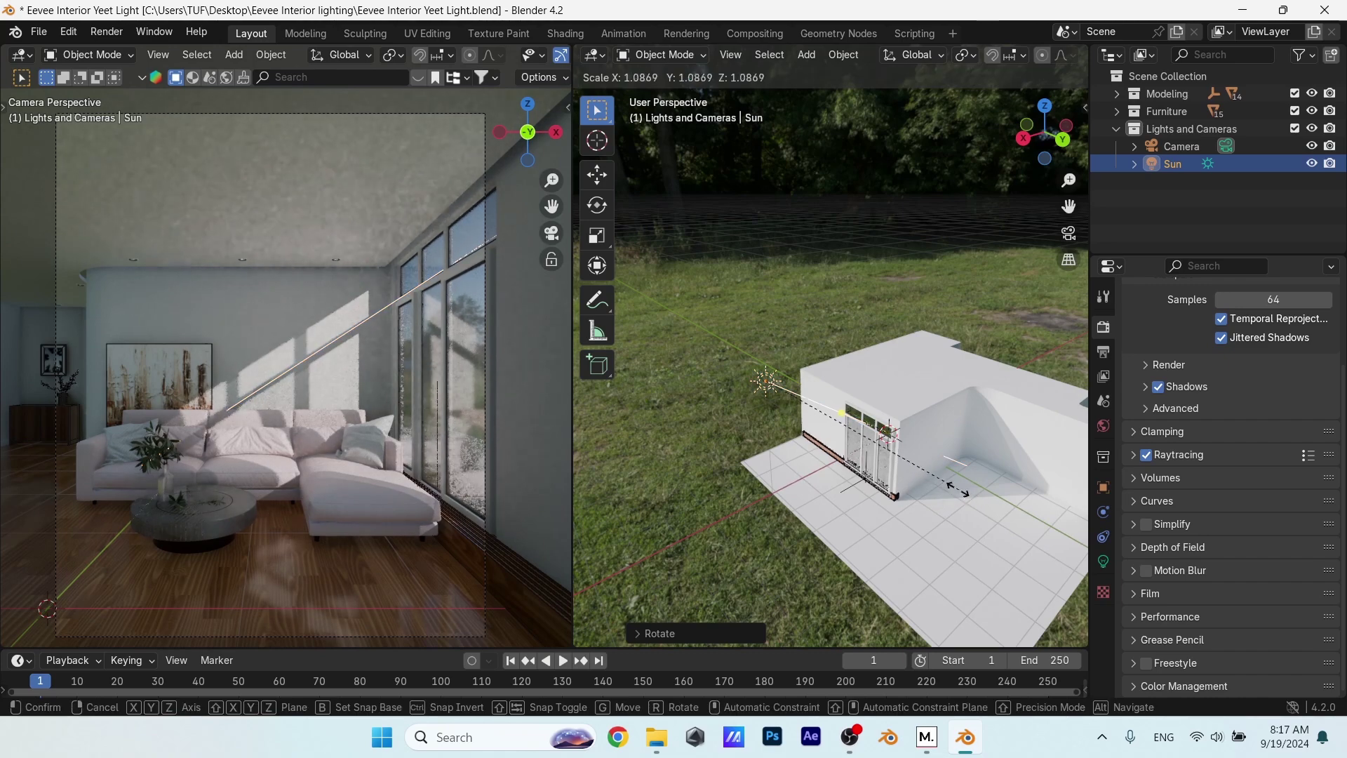
{"action": "right_click", "coordinate": [908, 481]}
{"action": "scroll", "coordinate": [901, 484], "scroll_direction": "up", "scroll_amount": 1}
{"action": "middle_click_drag", "start_coordinate": [905, 491], "coordinate": [839, 481]}
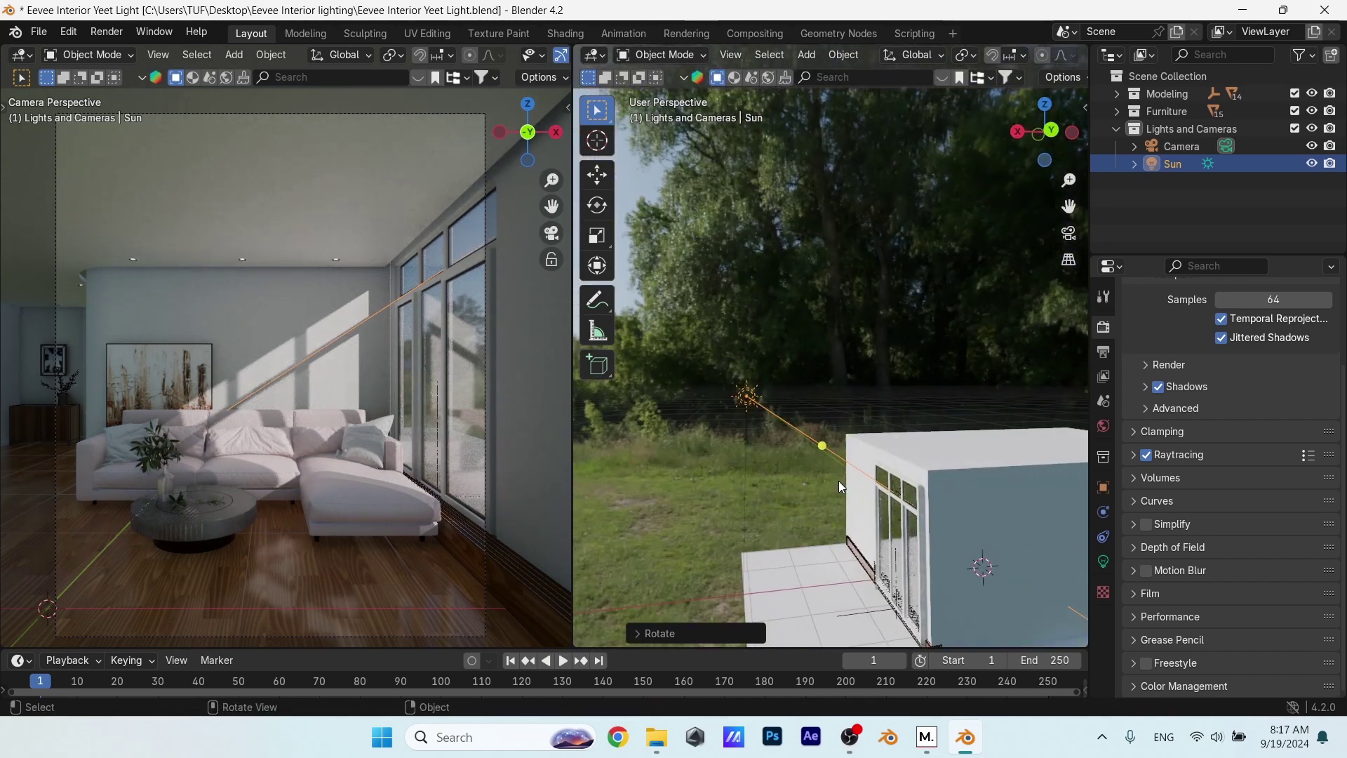
{"action": "key", "text": "r"}
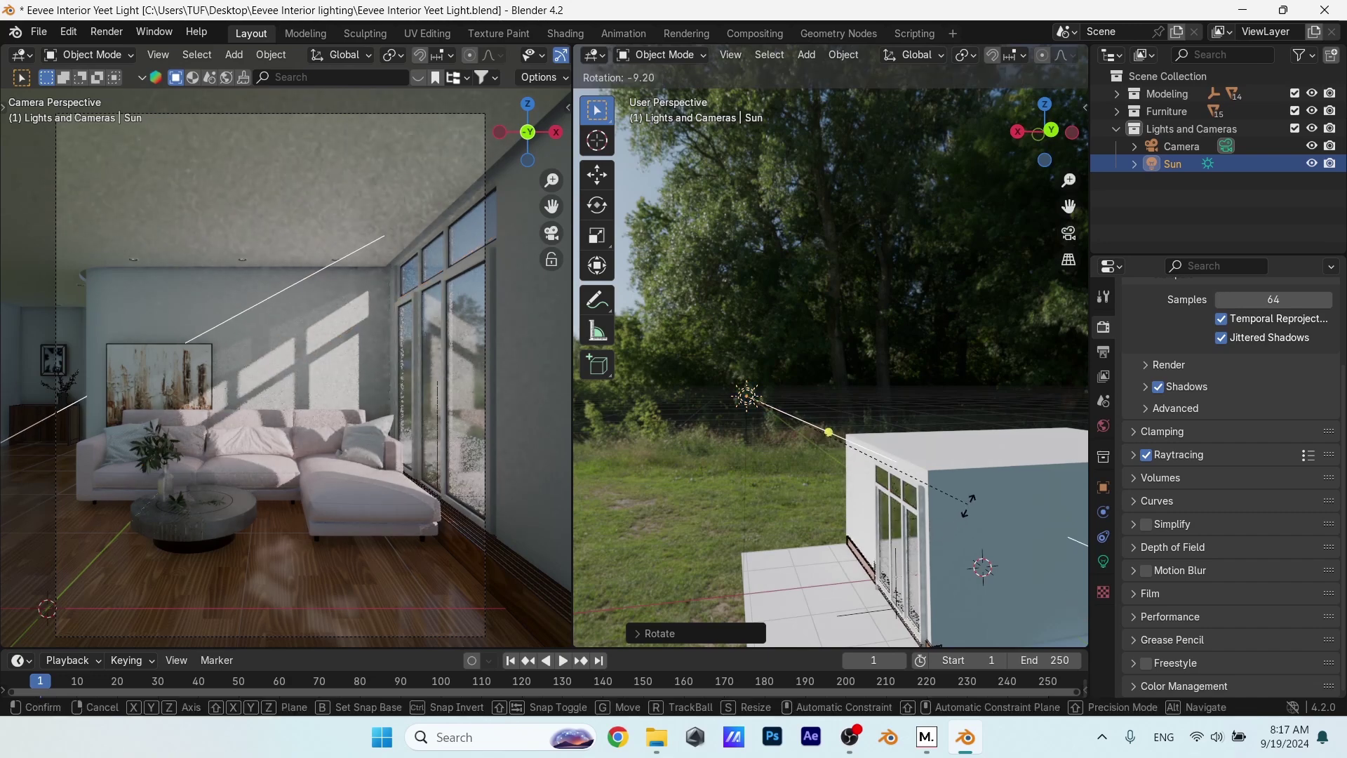
{"action": "left_click", "coordinate": [971, 556]}
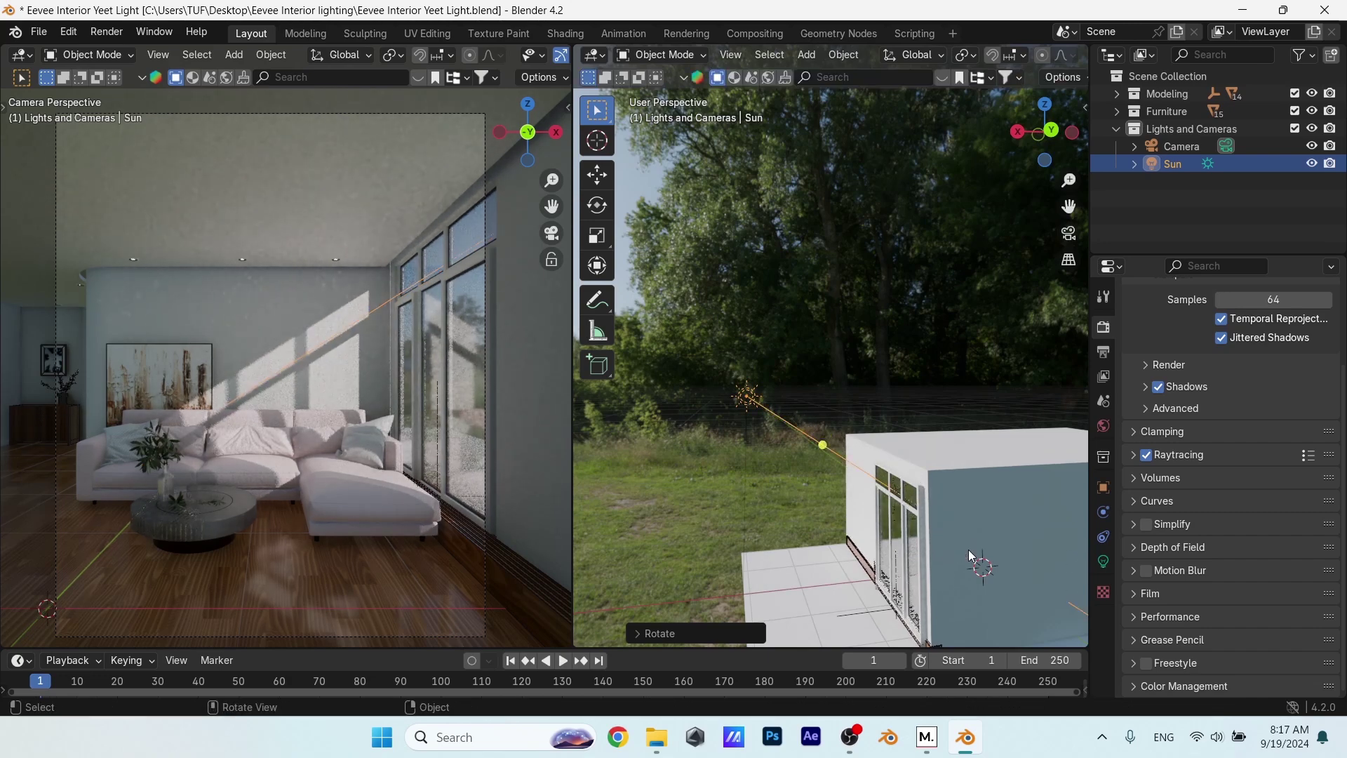
{"action": "key", "text": "r"}
{"action": "right_click", "coordinate": [940, 550]}
- Open the sun's light properties and set its Strength to 5
{"action": "left_click", "coordinate": [1104, 562]}
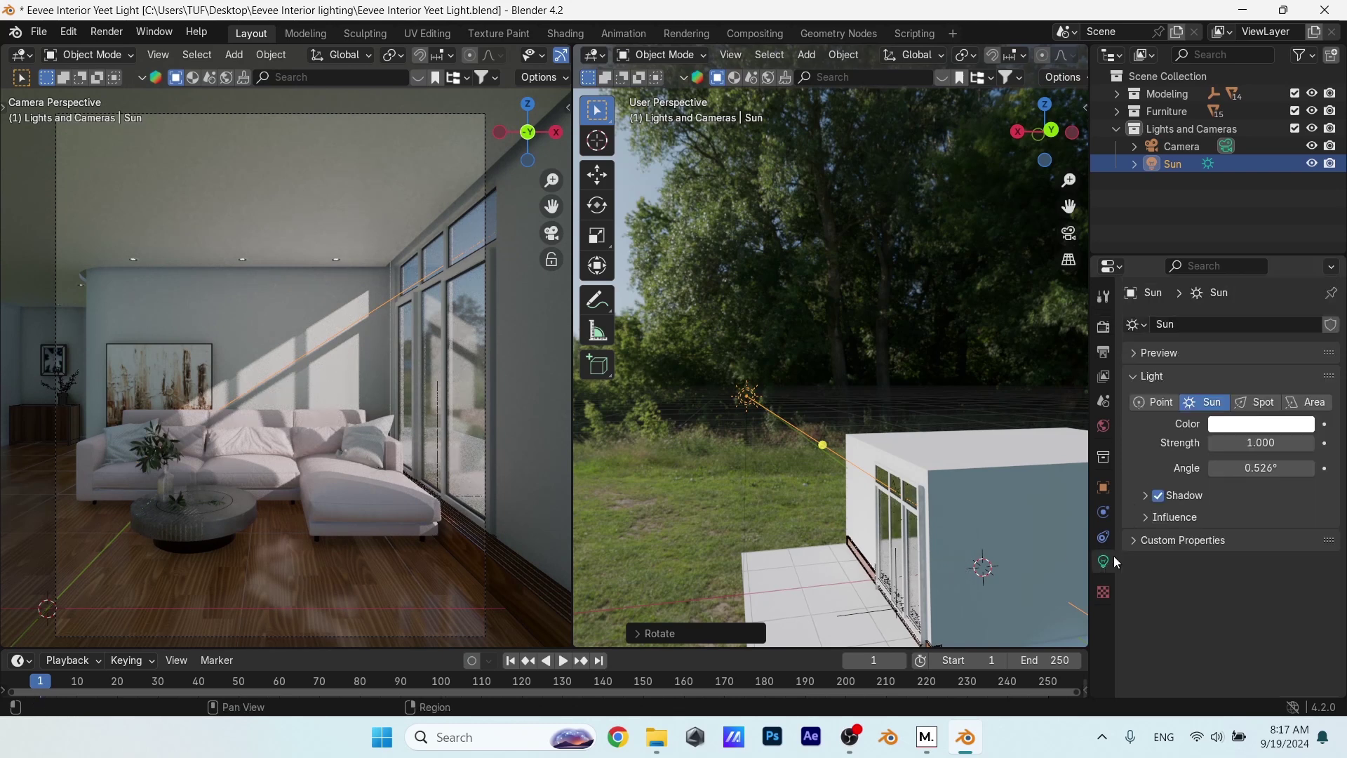
{"action": "left_click", "coordinate": [1265, 449]}
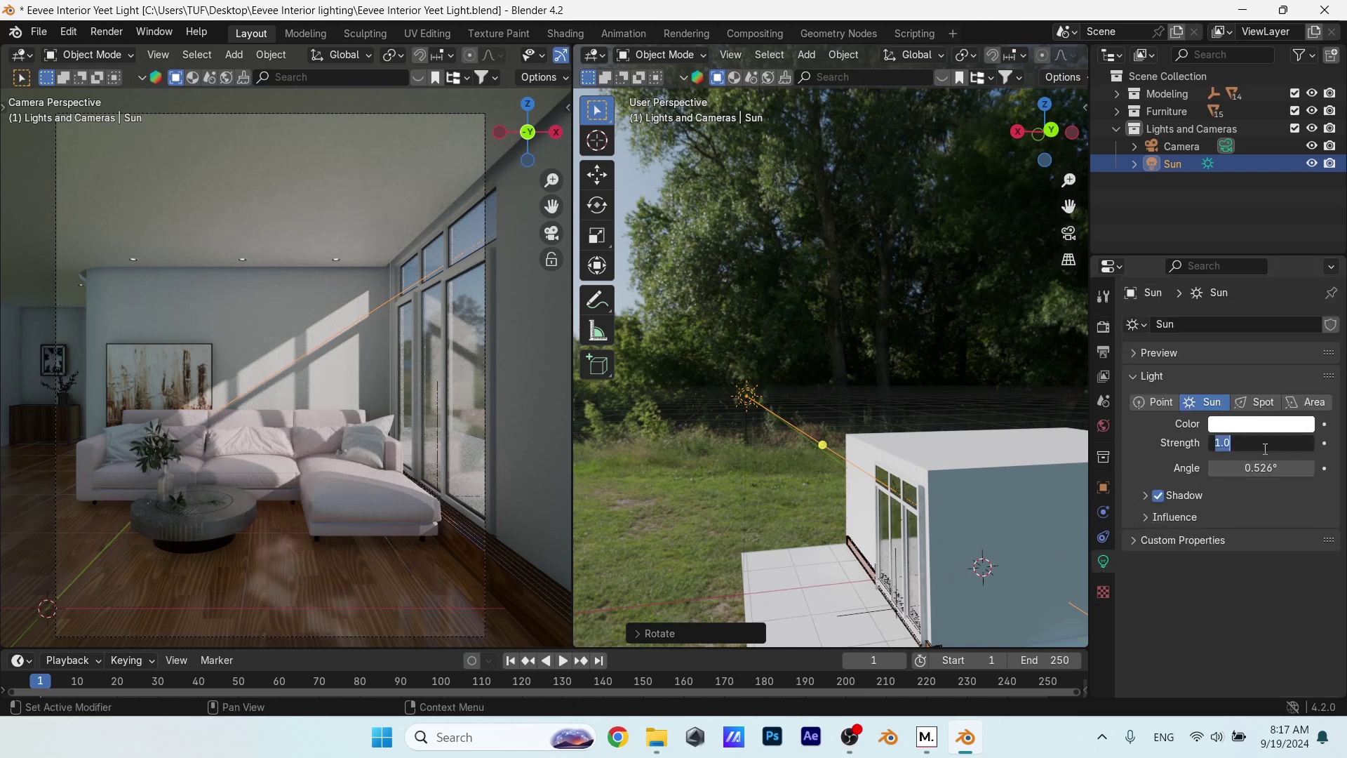
{"action": "key", "text": "Return"}
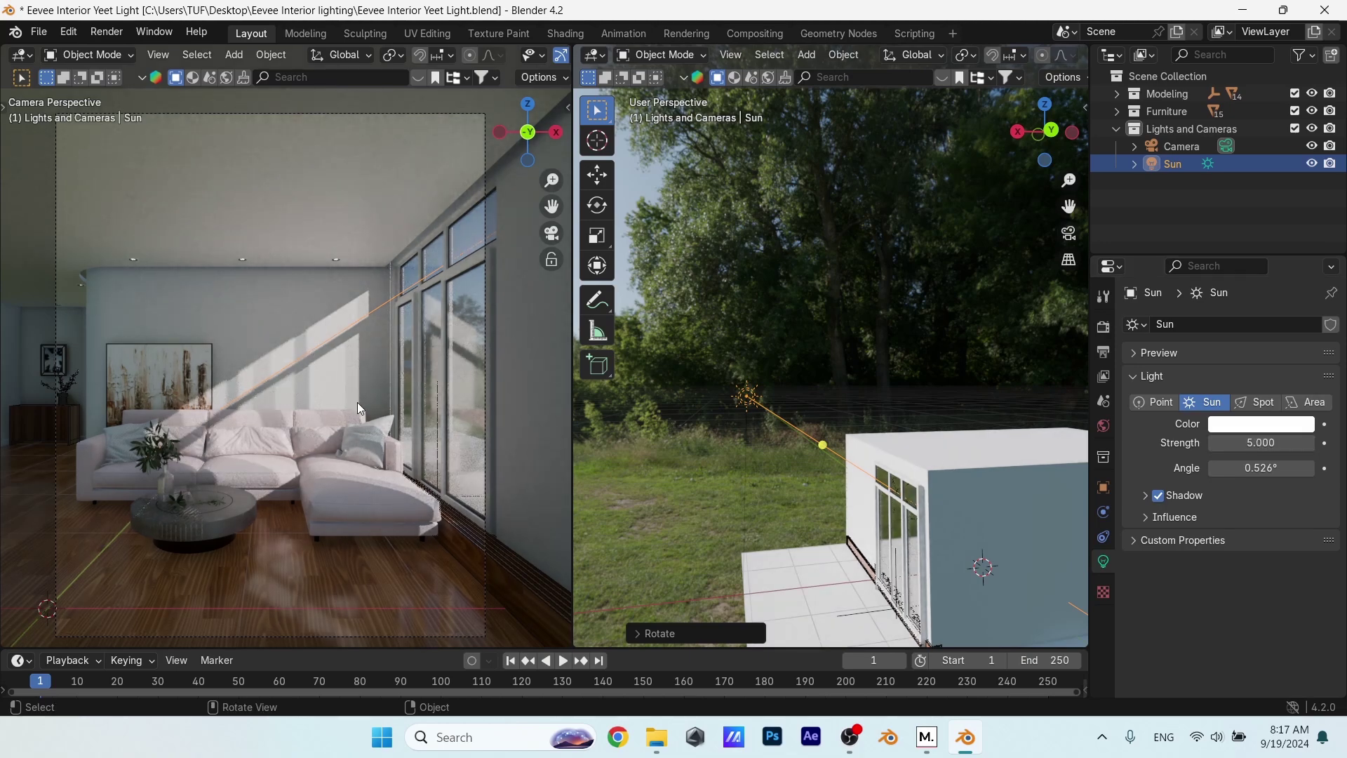
- Try world Strength values of 0 and 0.3 and examine the sun's shadow edges on the wall behind the sofa
{"action": "left_click", "coordinate": [1100, 424]}
{"action": "left_click_drag", "start_coordinate": [1259, 615], "coordinate": [940, 556]}
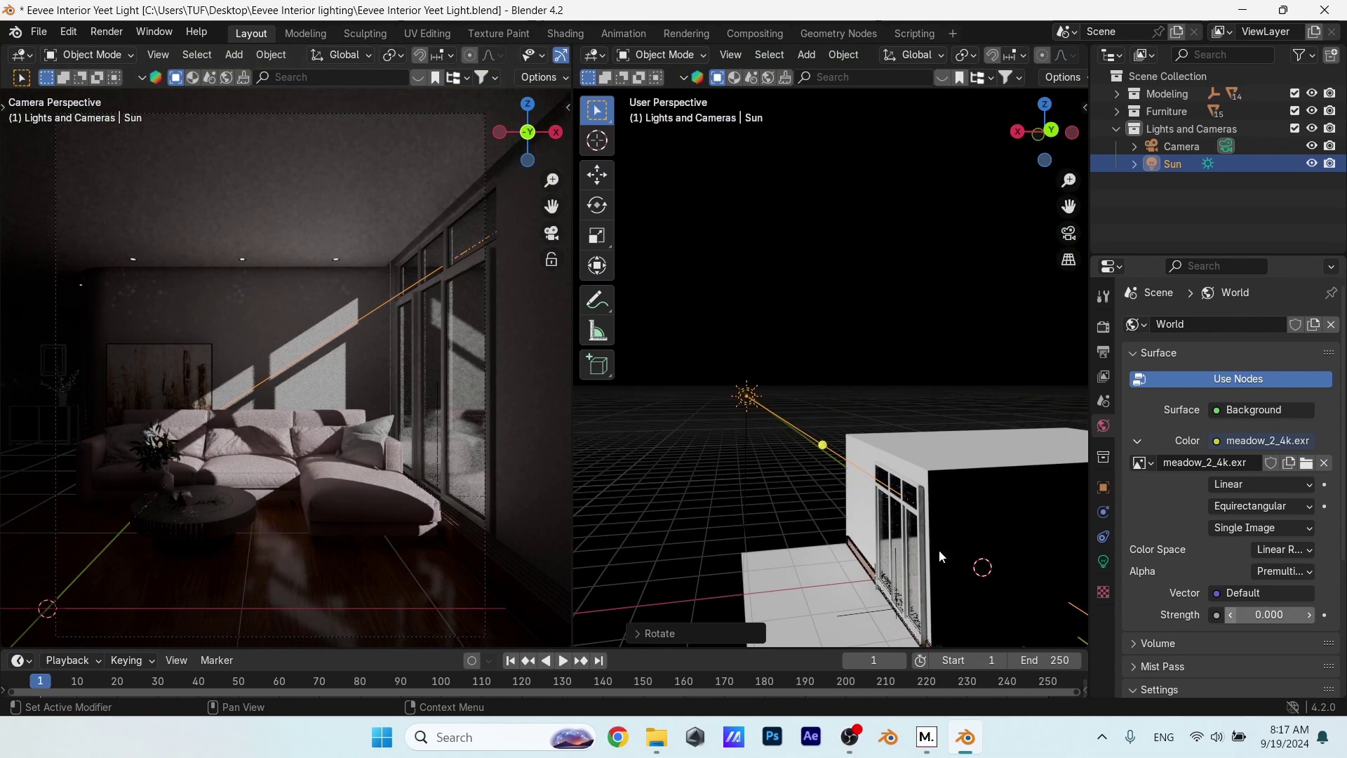
{"action": "mouse_move", "coordinate": [1248, 615]}
{"action": "left_mouse_down"}
{"action": "mouse_move", "coordinate": [1273, 614]}
{"action": "mouse_move", "coordinate": [1256, 615]}
{"action": "left_mouse_up"}
{"action": "scroll", "coordinate": [361, 403], "scroll_direction": "up", "scroll_amount": 6}
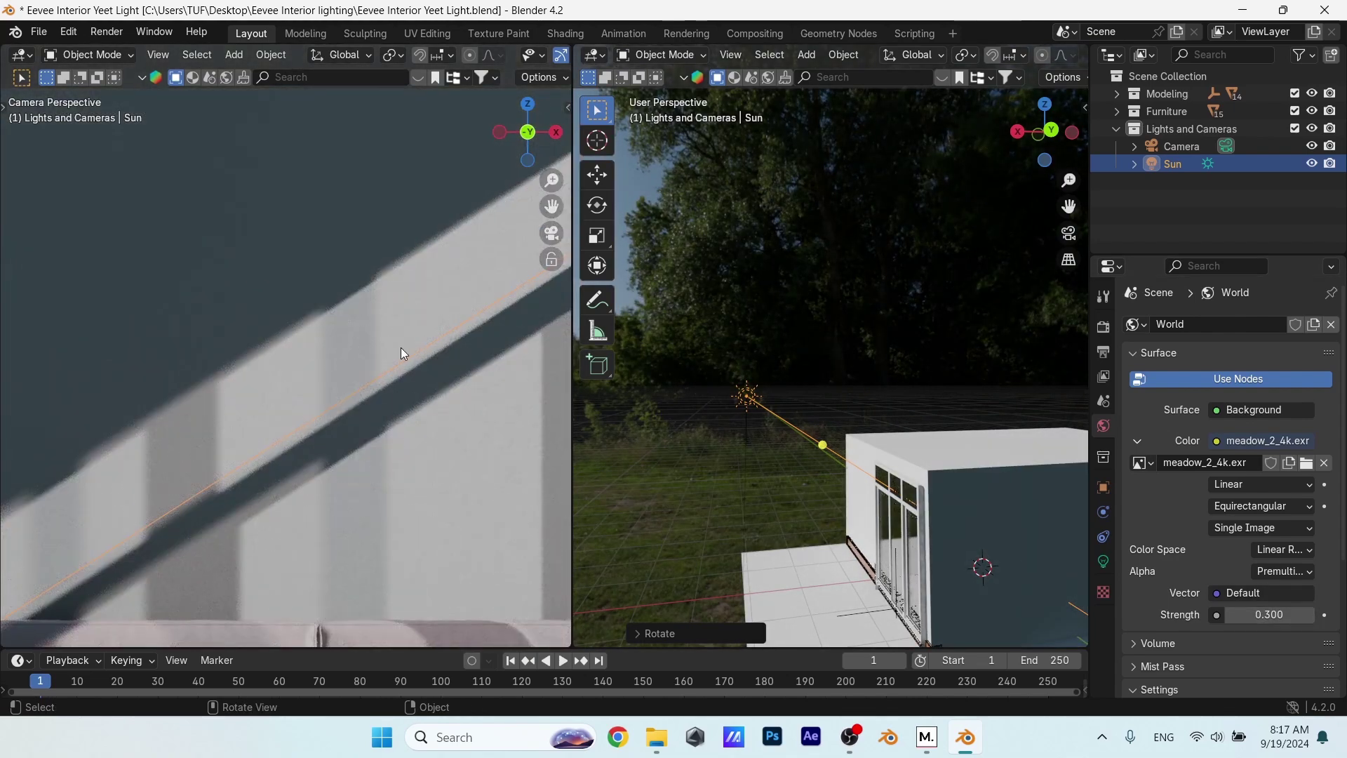
{"action": "scroll", "coordinate": [401, 347], "scroll_direction": "down", "scroll_amount": 5}
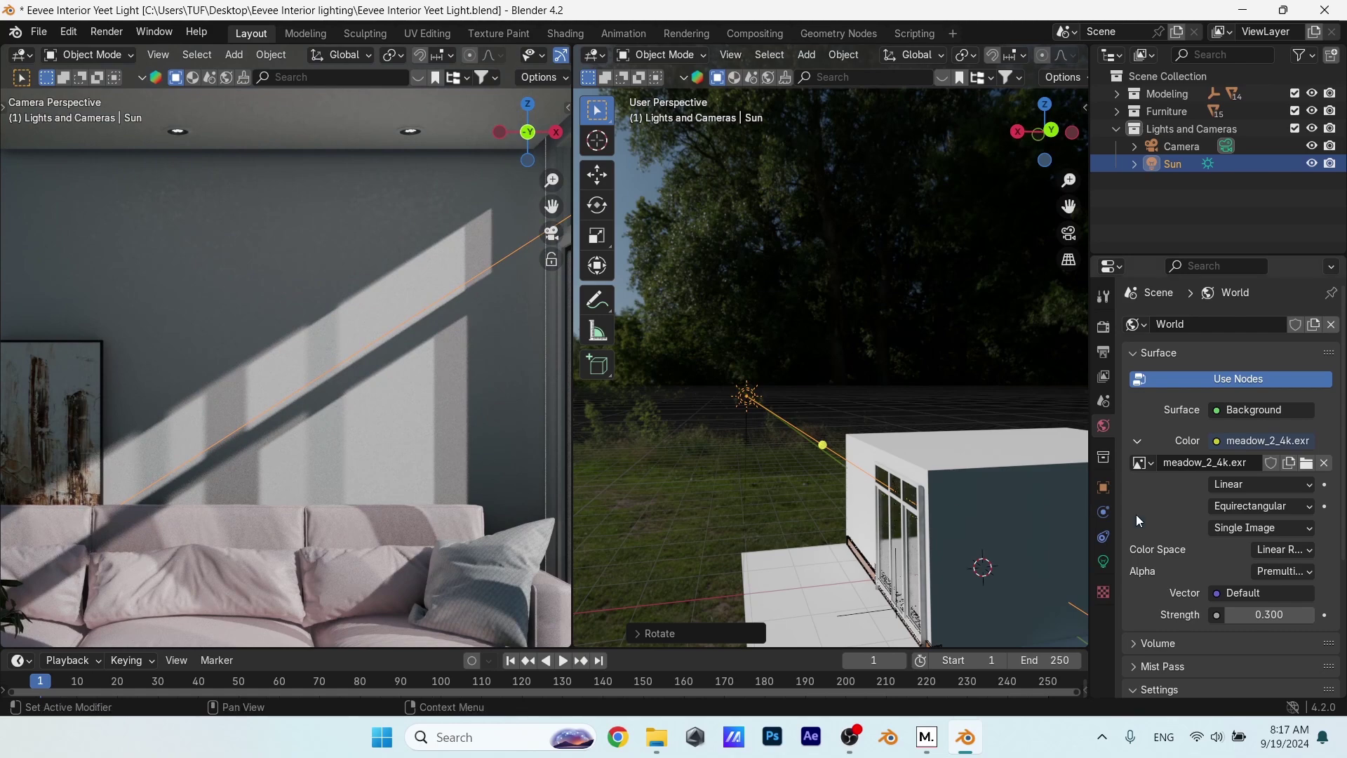
- Set the world environment Strength to 1
{"action": "left_click", "coordinate": [1255, 612]}
{"action": "type", "text": "1"}
{"action": "key", "text": "Return"}
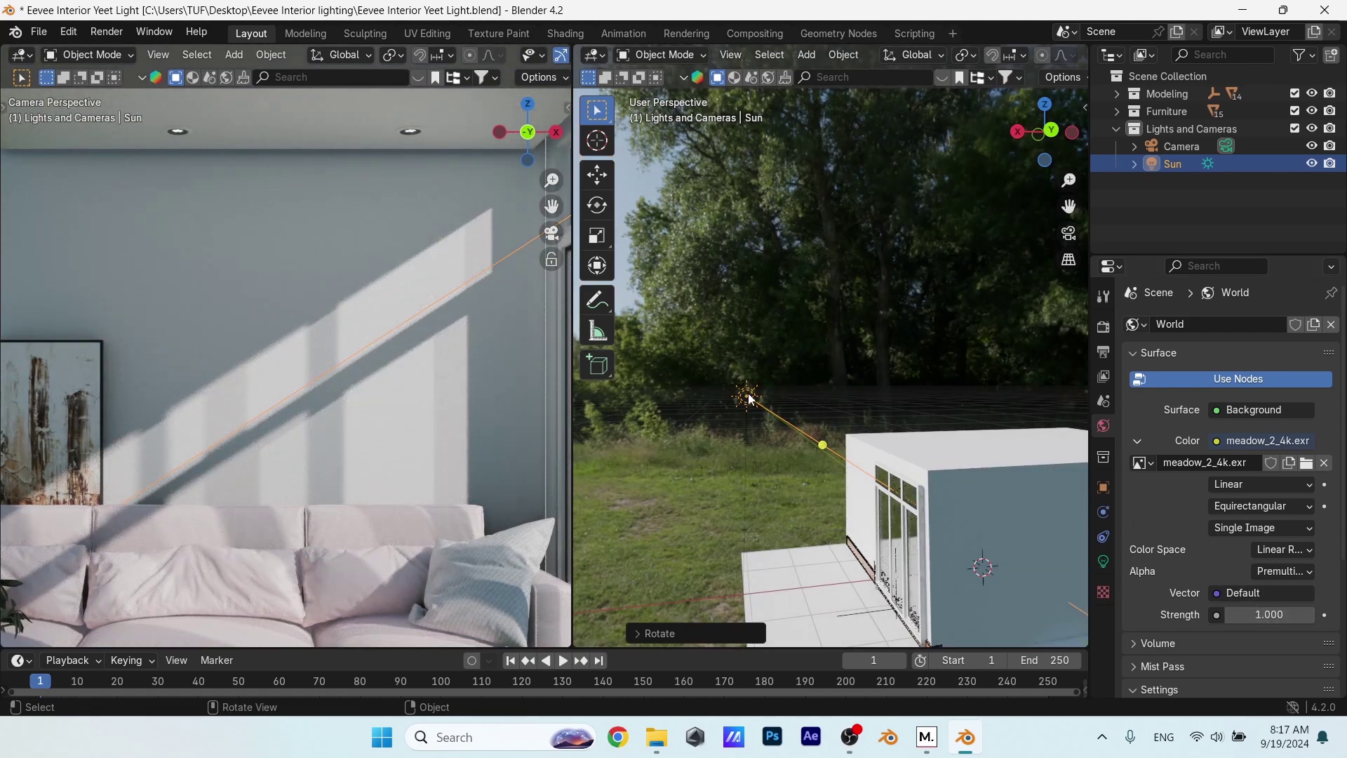
- Switch to Chrome and download the Source code (zip) of the HDRI Sun Aligner v1.6 release from its GitHub page
{"action": "left_click", "coordinate": [617, 736]}
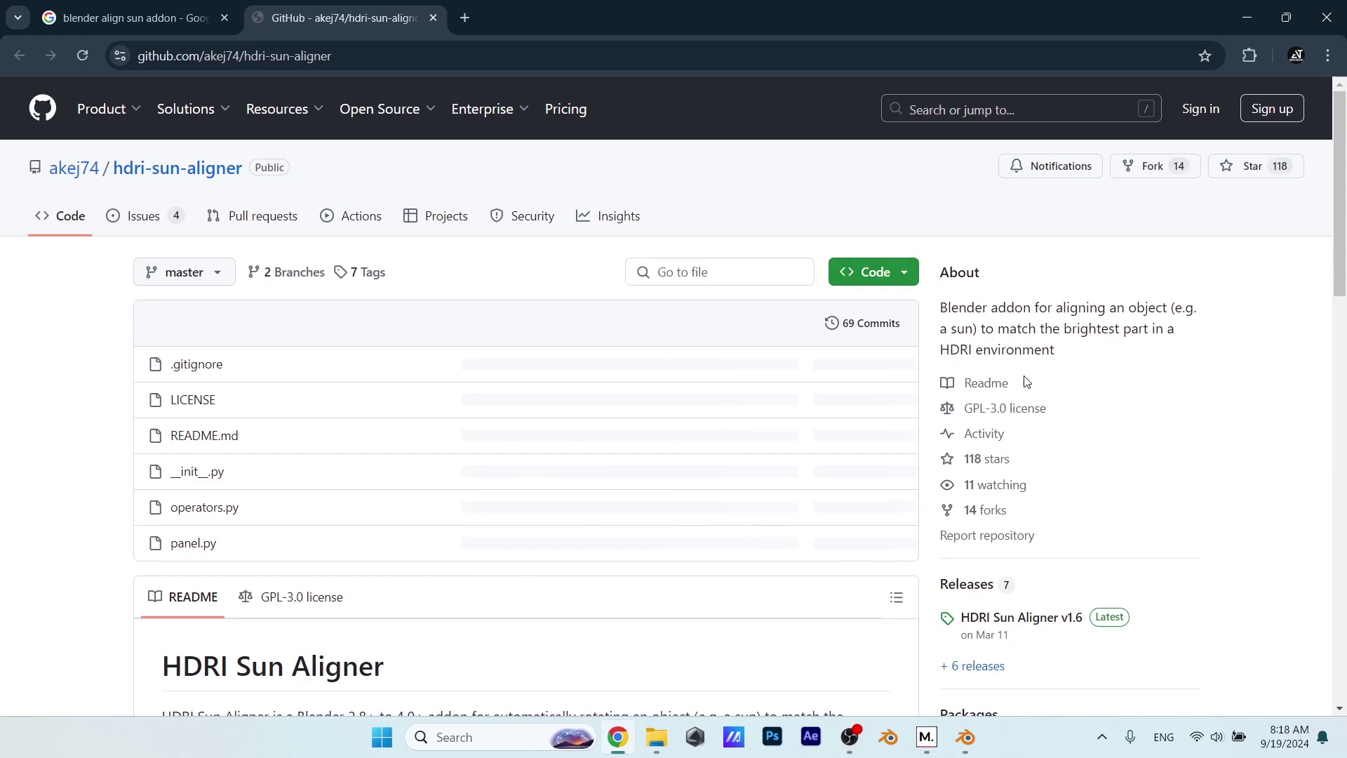
{"action": "left_click", "coordinate": [1030, 617]}
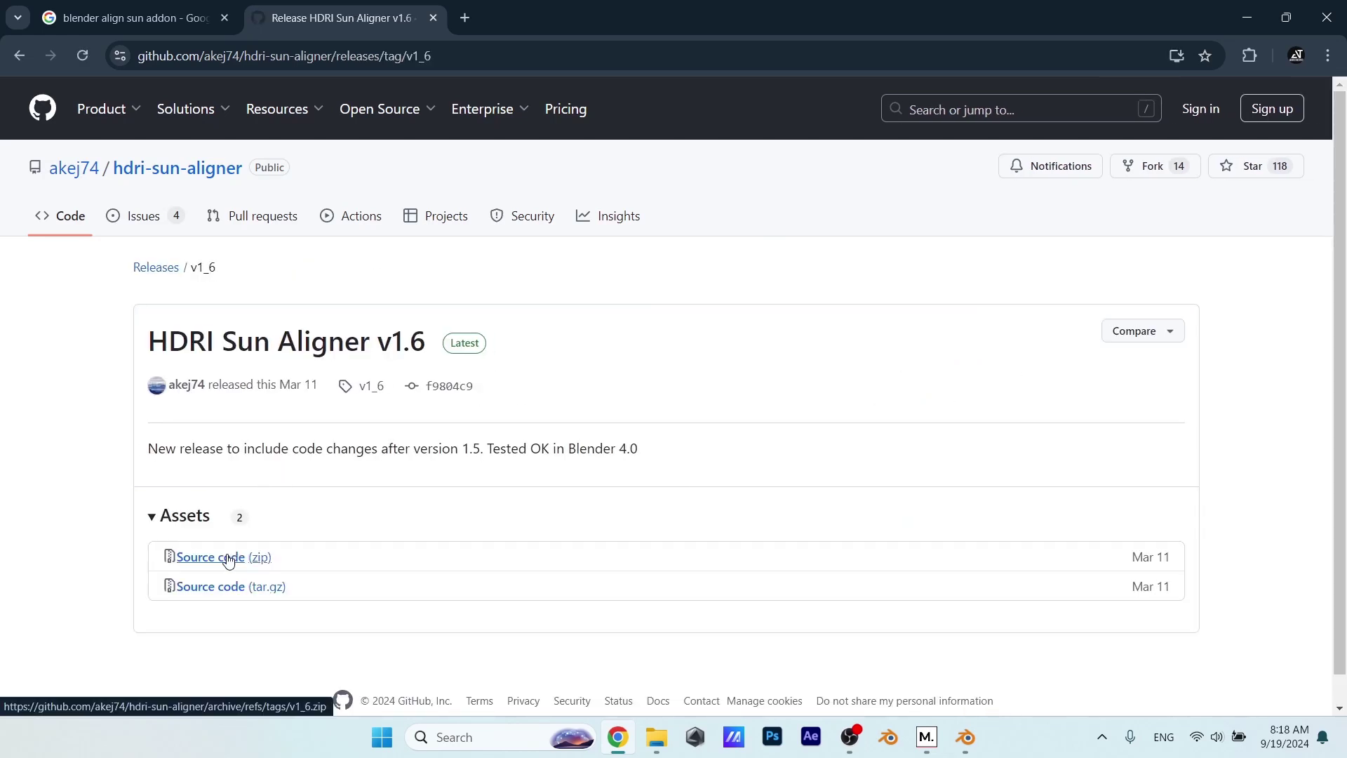
{"action": "left_click", "coordinate": [228, 557]}
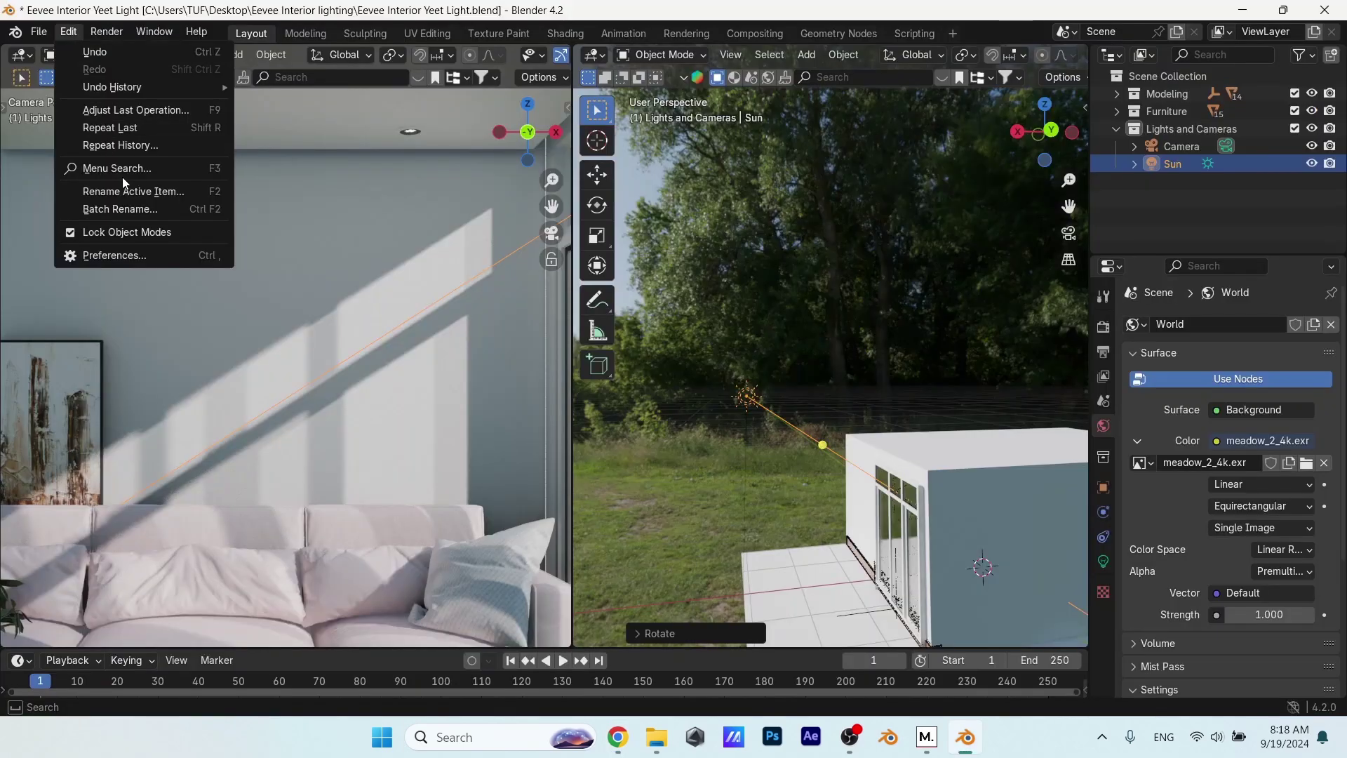
- Switch to Blender, install the HDRI Sun Aligner add-on from the downloaded zip on disk, and check its details in Preferences
{"action": "left_click", "coordinate": [141, 257]}
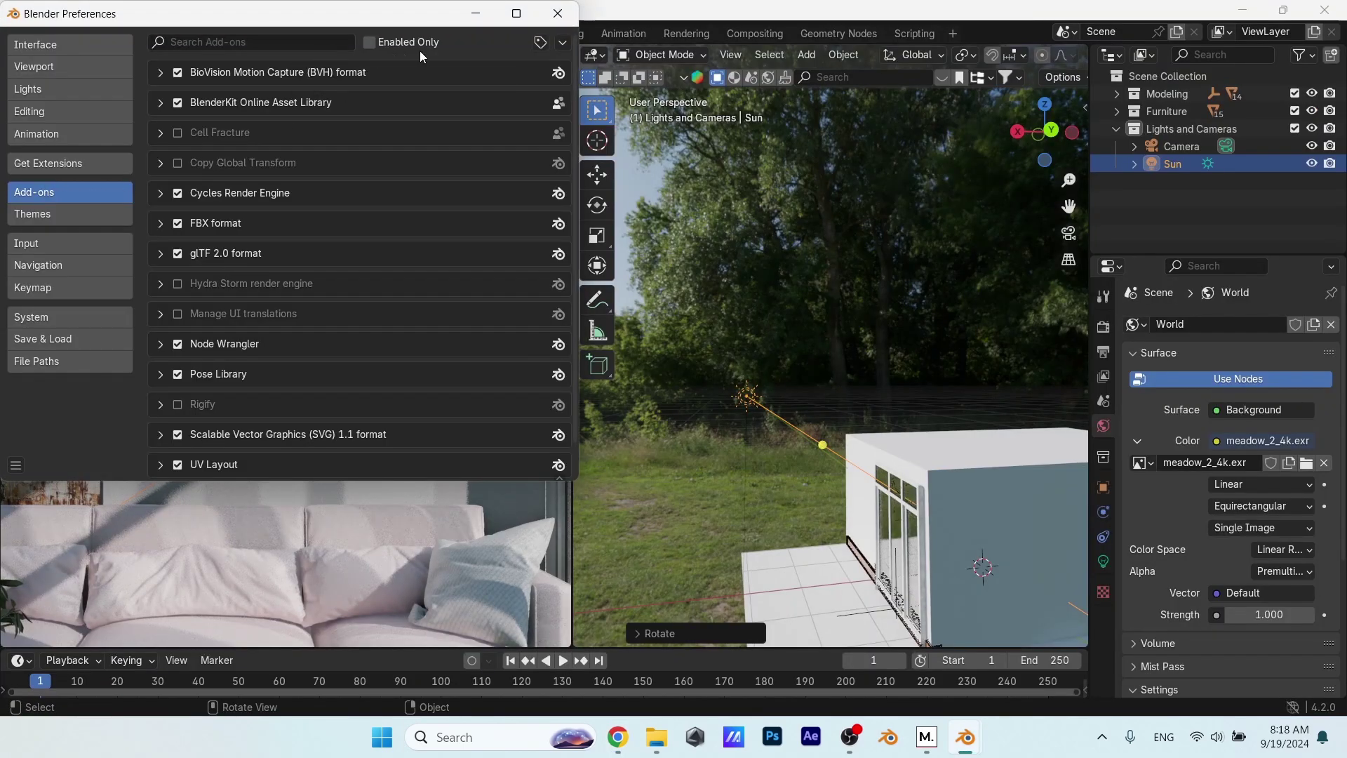
{"action": "left_click", "coordinate": [563, 42]}
{"action": "left_click", "coordinate": [539, 43]}
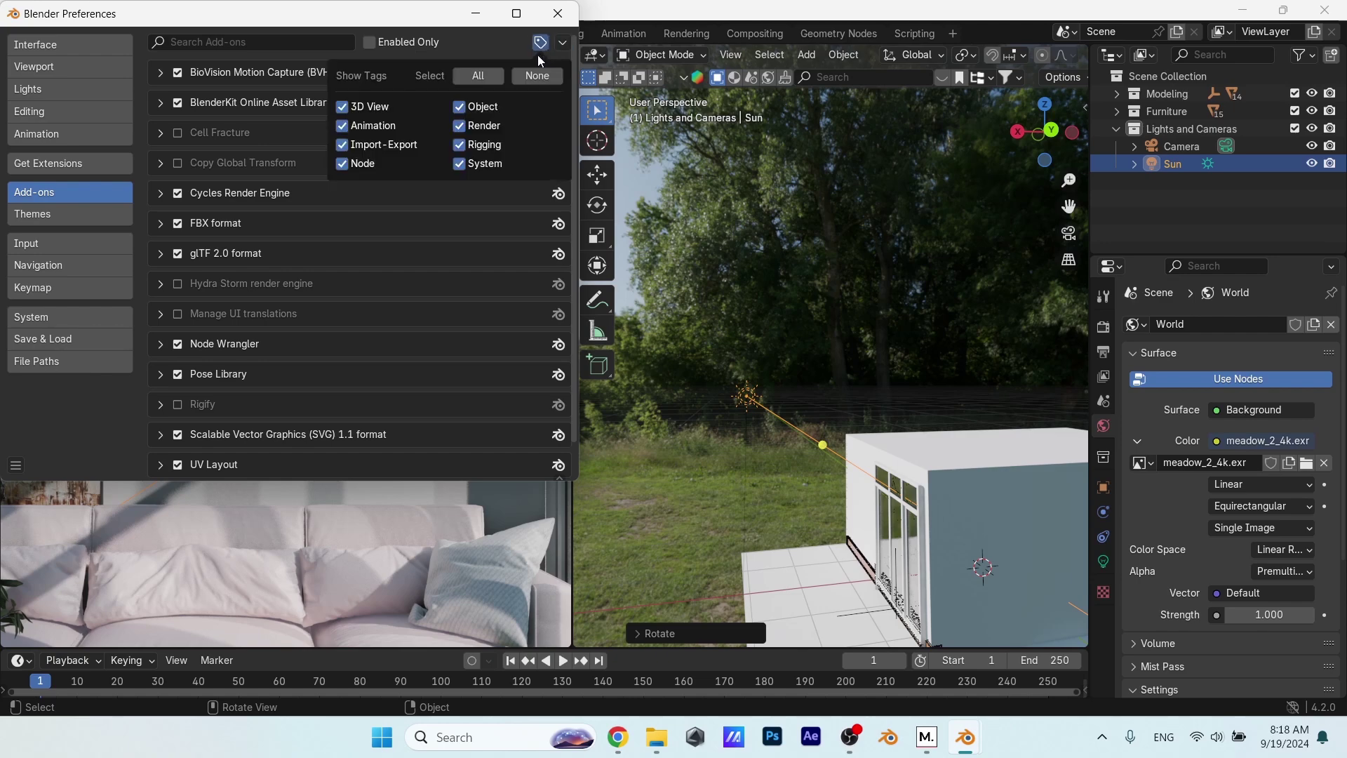
{"action": "left_click", "coordinate": [558, 45]}
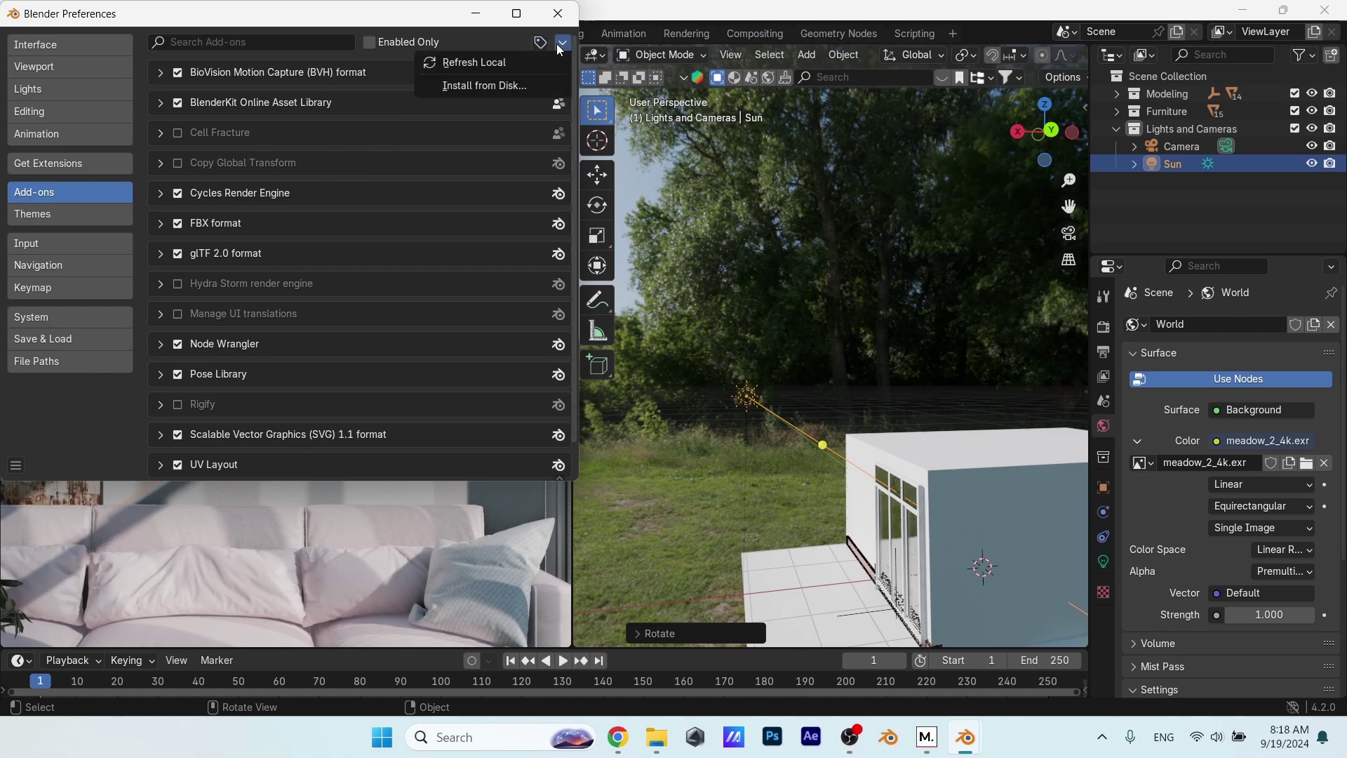
{"action": "left_click", "coordinate": [525, 82]}
{"action": "double_click", "coordinate": [252, 106]}
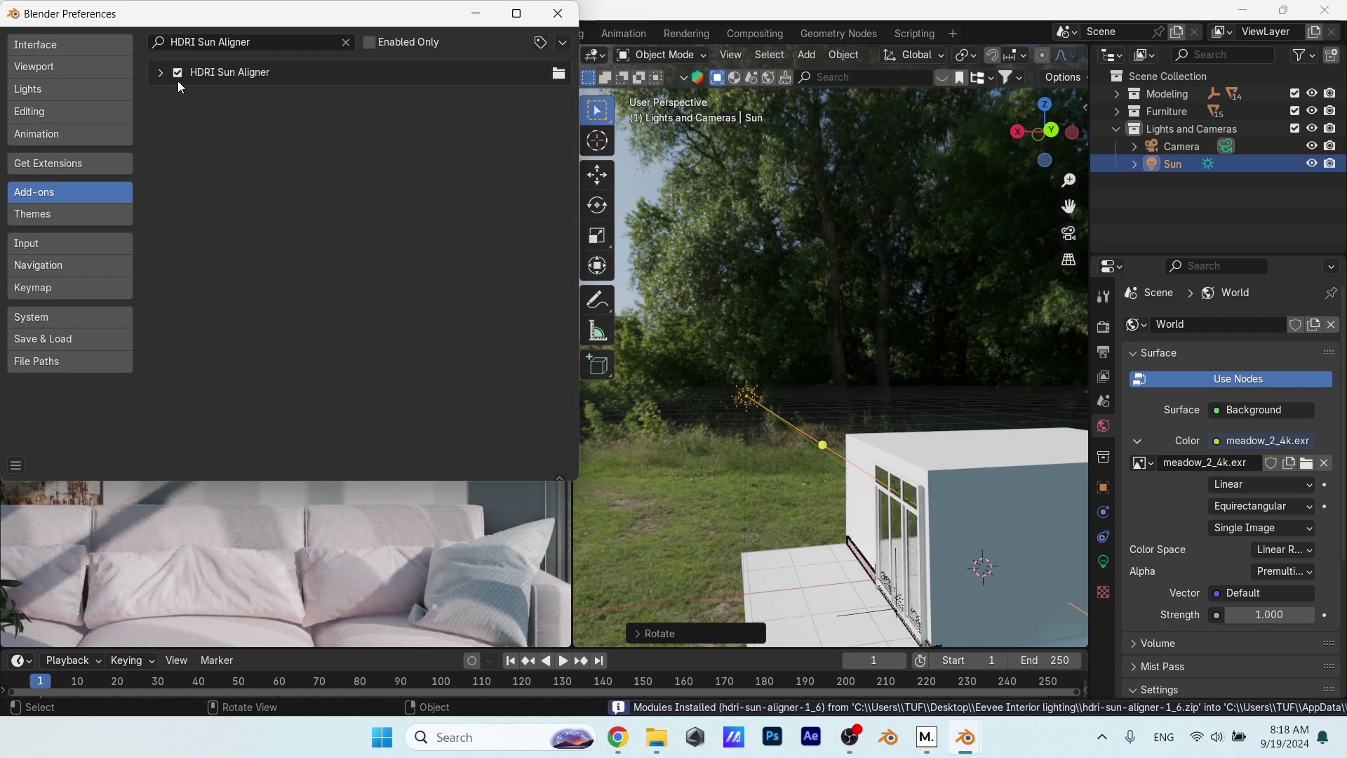
{"action": "left_click", "coordinate": [160, 73]}
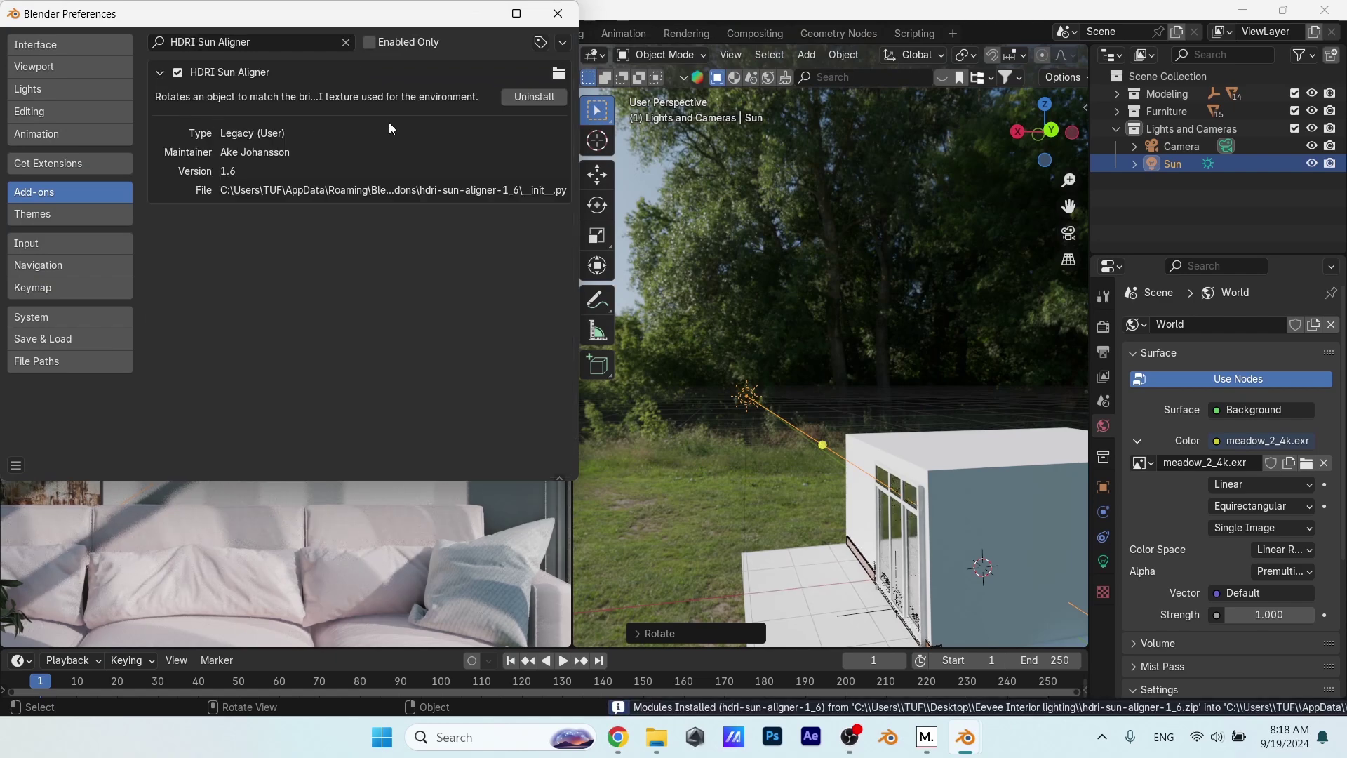
{"action": "left_click", "coordinate": [545, 20]}
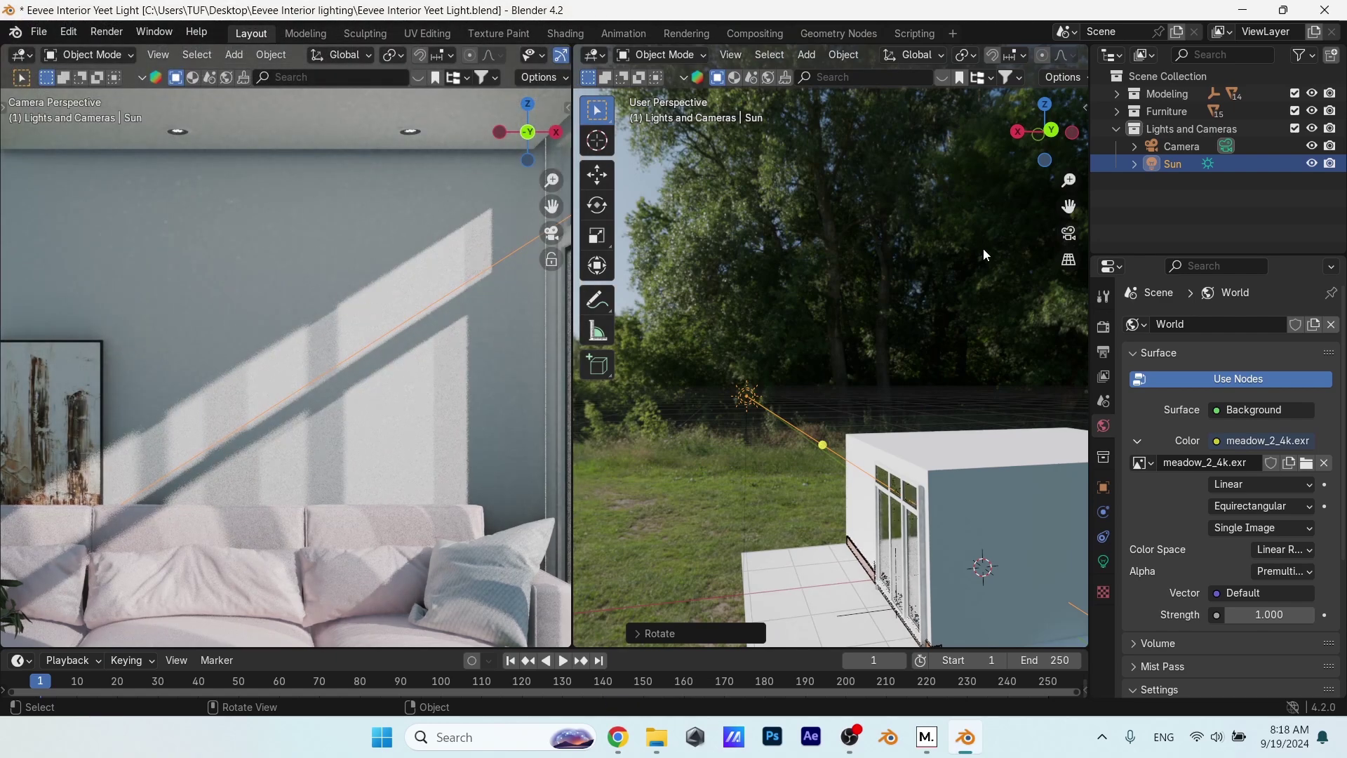
- Calculate the sun position from the HDRI with HDRI Sun Aligner and rotate the active sun lamp to match it
{"action": "middle_click_drag", "start_coordinate": [953, 259], "coordinate": [798, 255]}
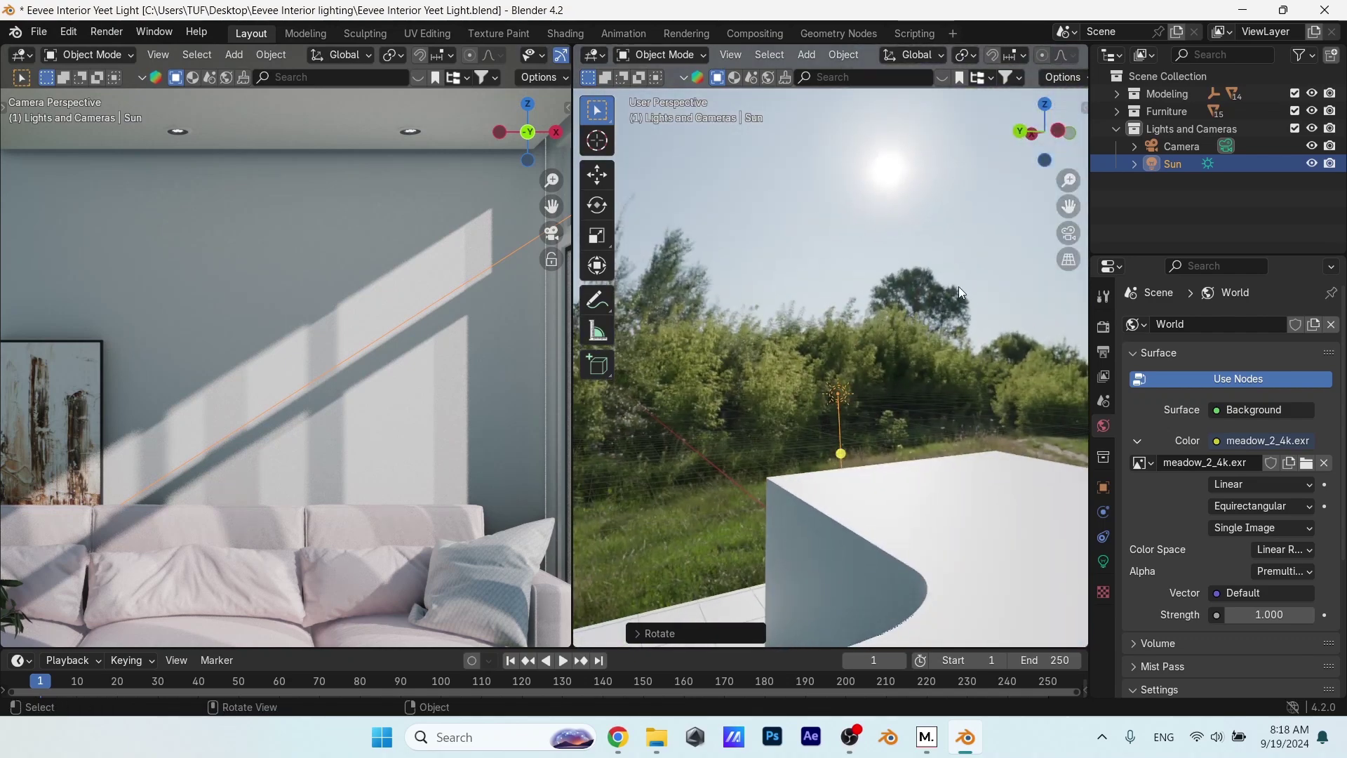
{"action": "key", "text": "n"}
{"action": "left_click", "coordinate": [1079, 320]}
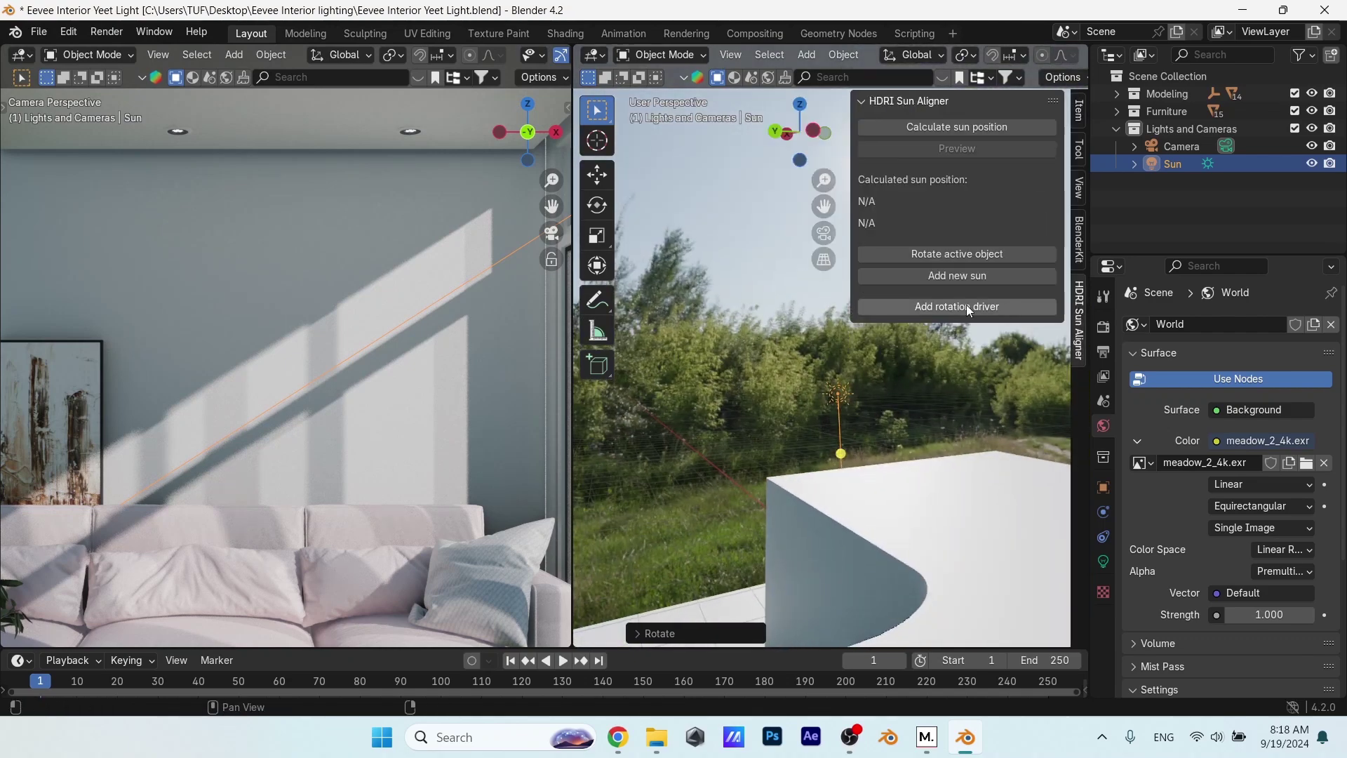
{"action": "middle_click_drag", "start_coordinate": [829, 351], "coordinate": [800, 308]}
{"action": "left_click", "coordinate": [949, 128]}
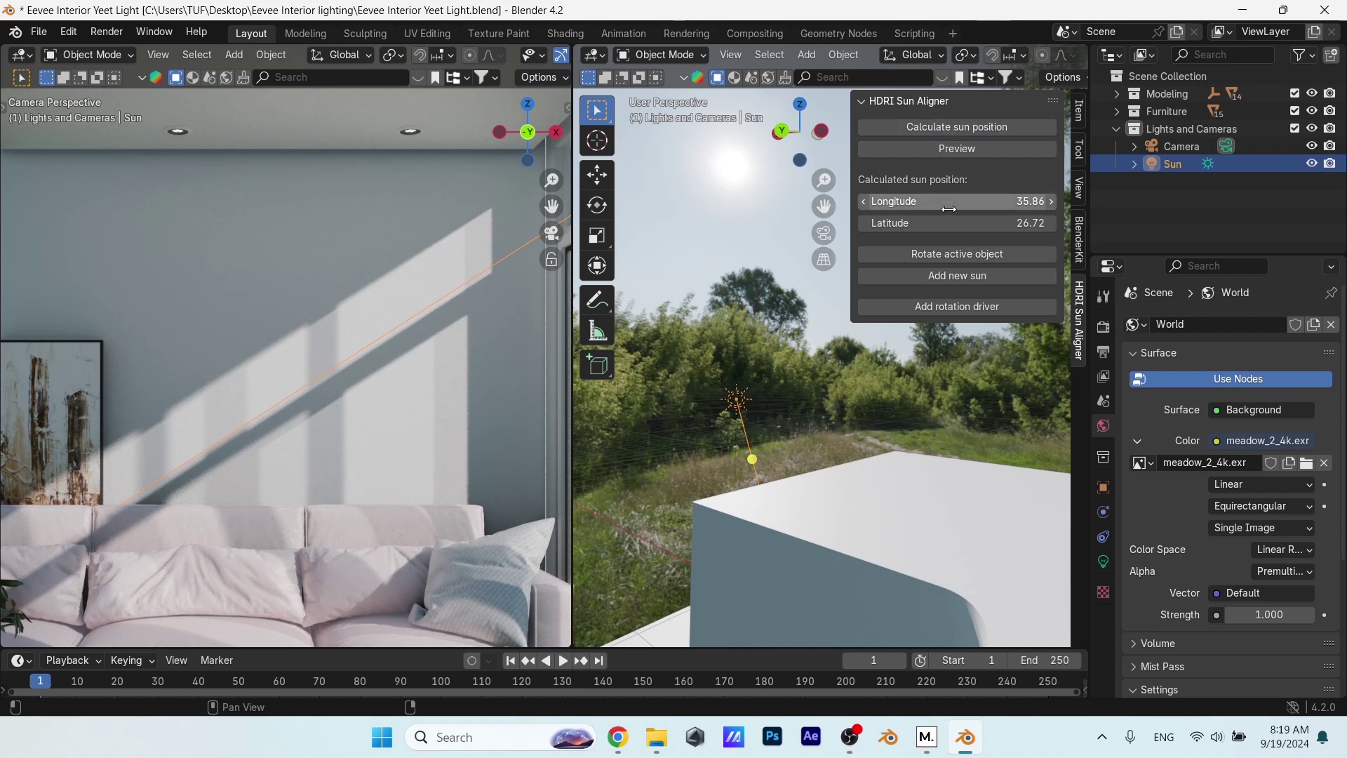
{"action": "left_click", "coordinate": [951, 254]}
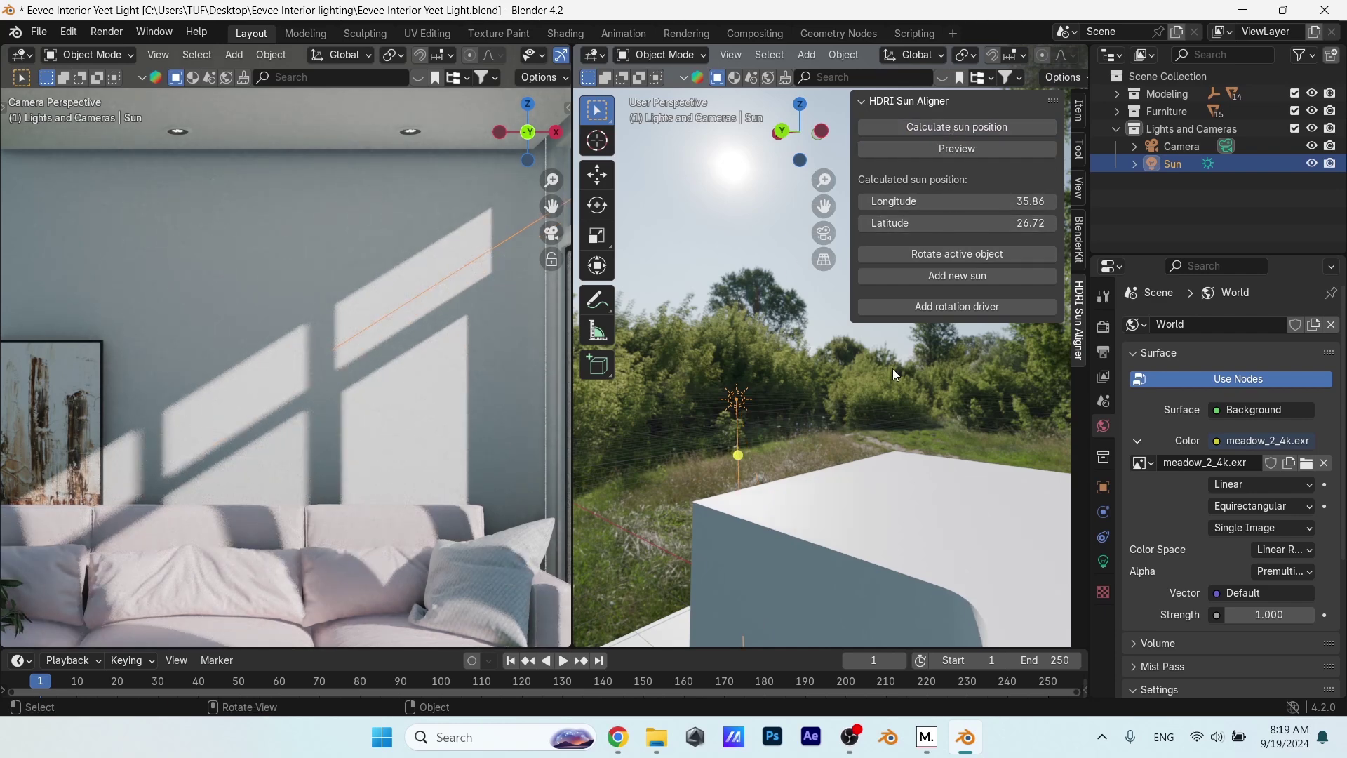
{"action": "middle_click_drag", "start_coordinate": [892, 368], "coordinate": [936, 377]}
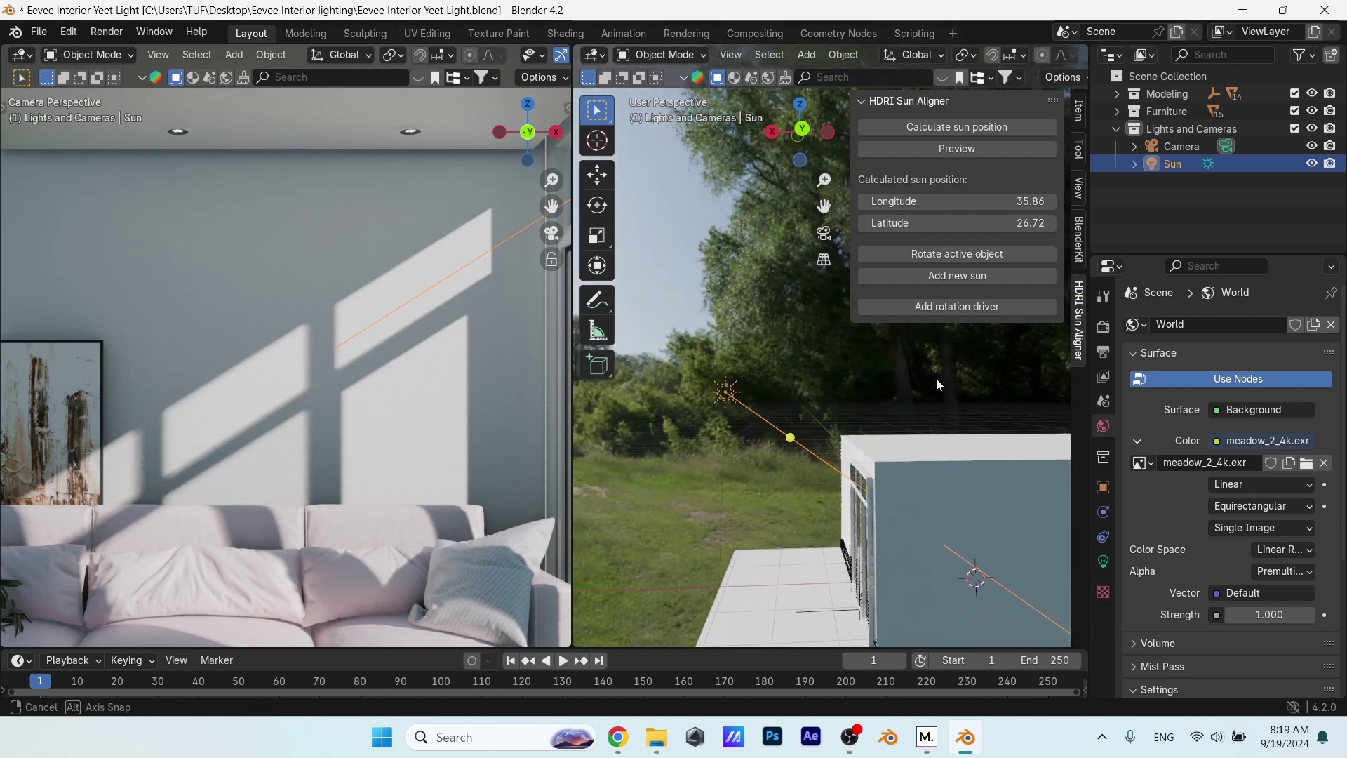
{"action": "key", "text": "n"}
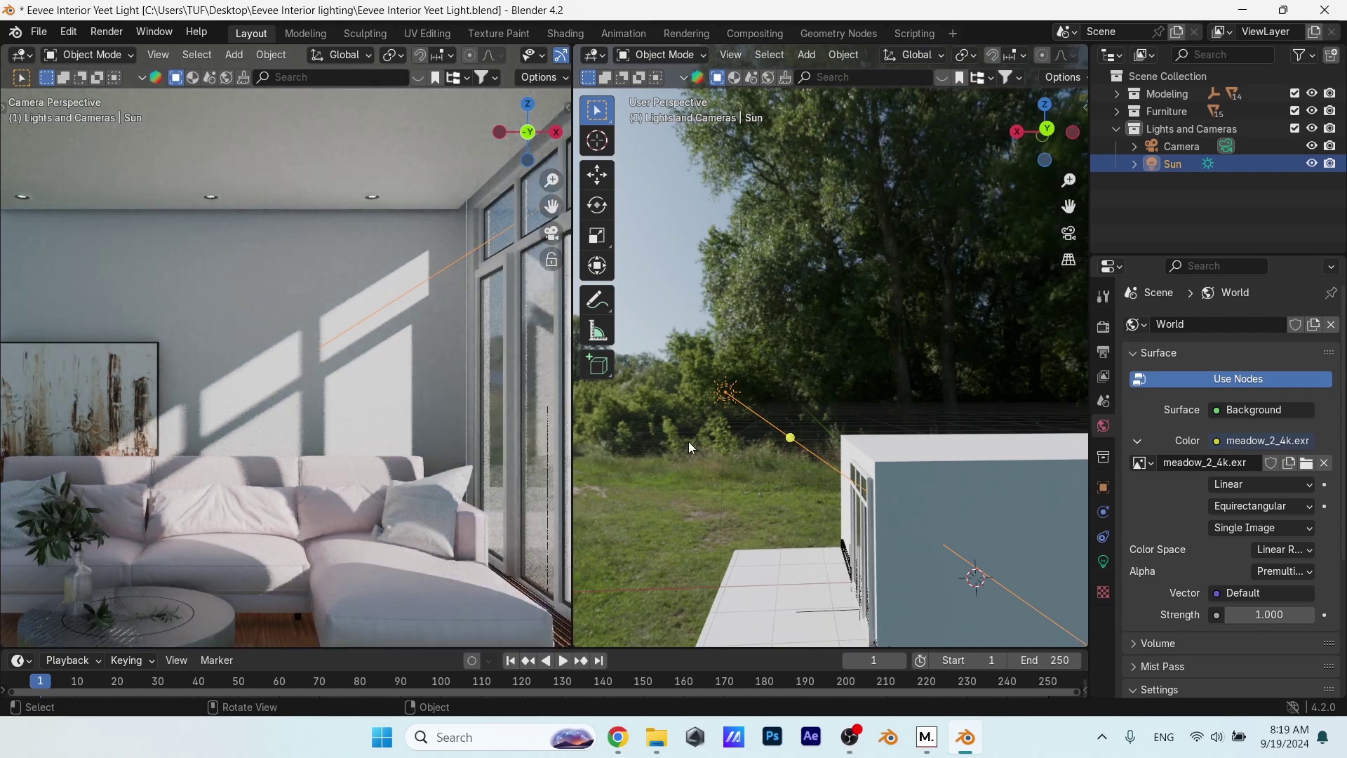
- Configure the sun light with an Angle of 1°, a Strength of 8 and shadow Jitter enabled
{"action": "left_click", "coordinate": [1104, 562]}
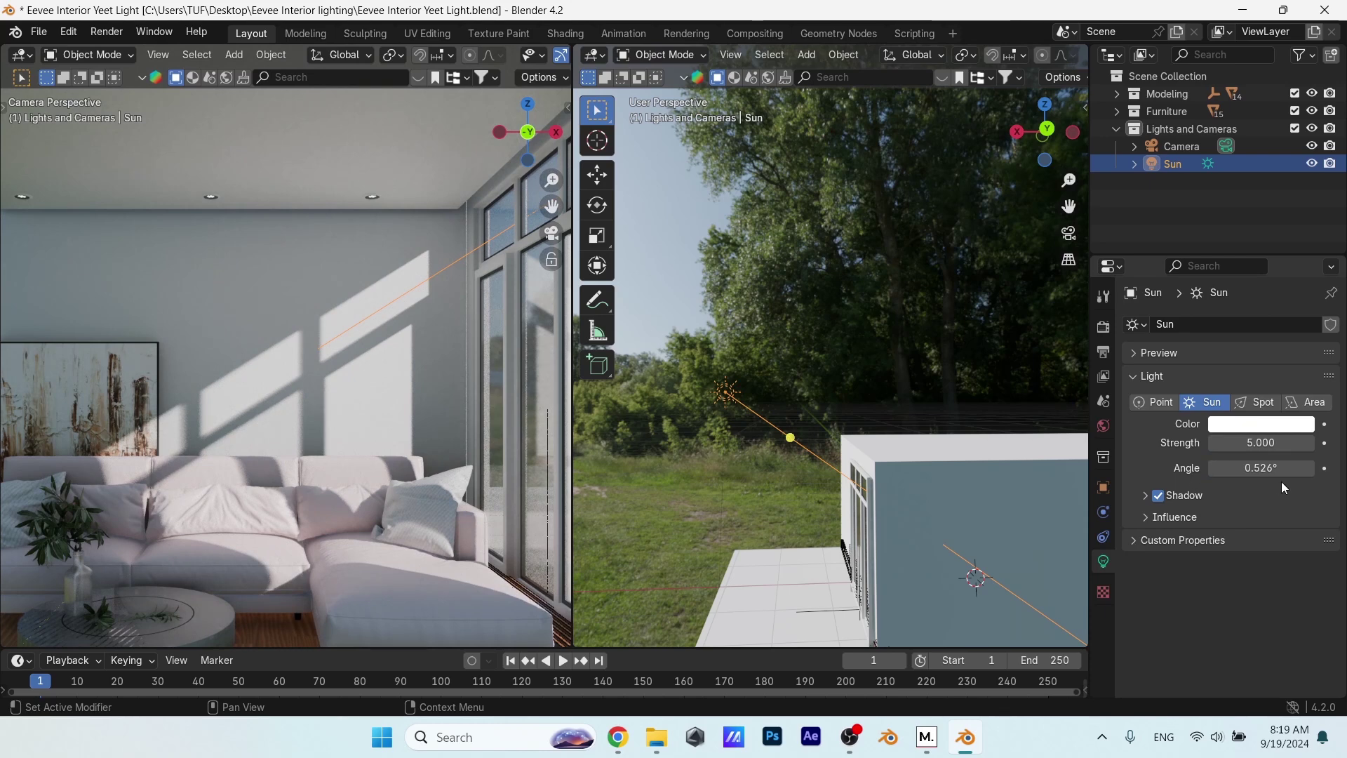
{"action": "left_click", "coordinate": [1256, 468]}
{"action": "key", "text": "Return"}
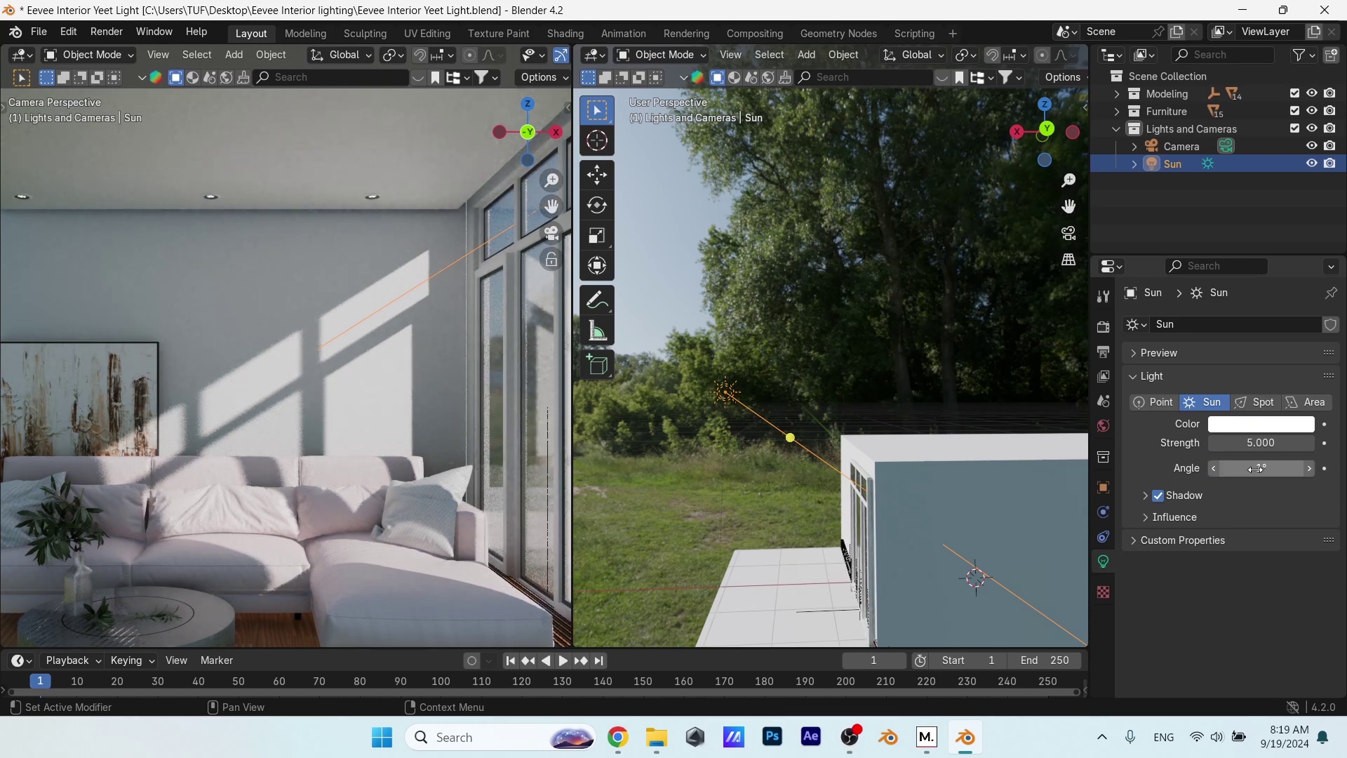
{"action": "left_click", "coordinate": [1252, 450]}
{"action": "key", "text": "Return"}
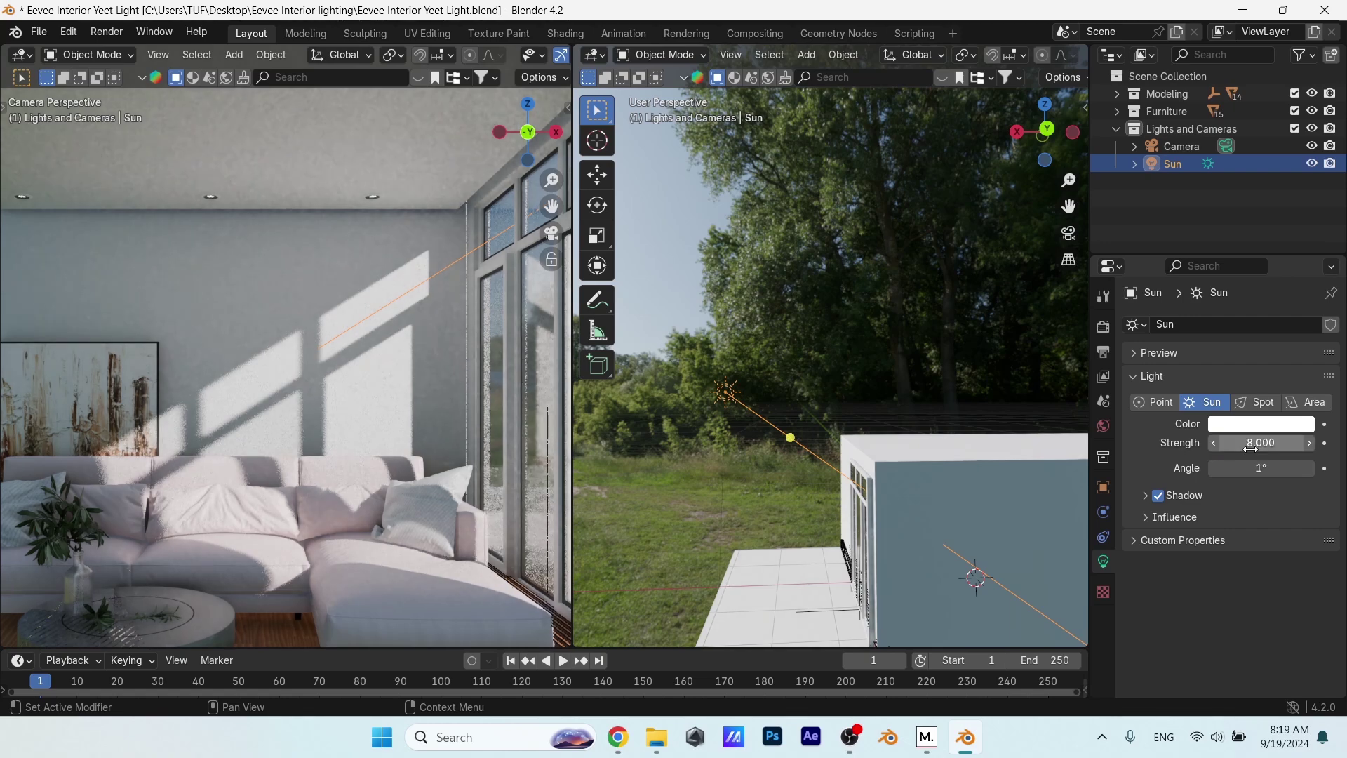
{"action": "left_click", "coordinate": [1146, 495]}
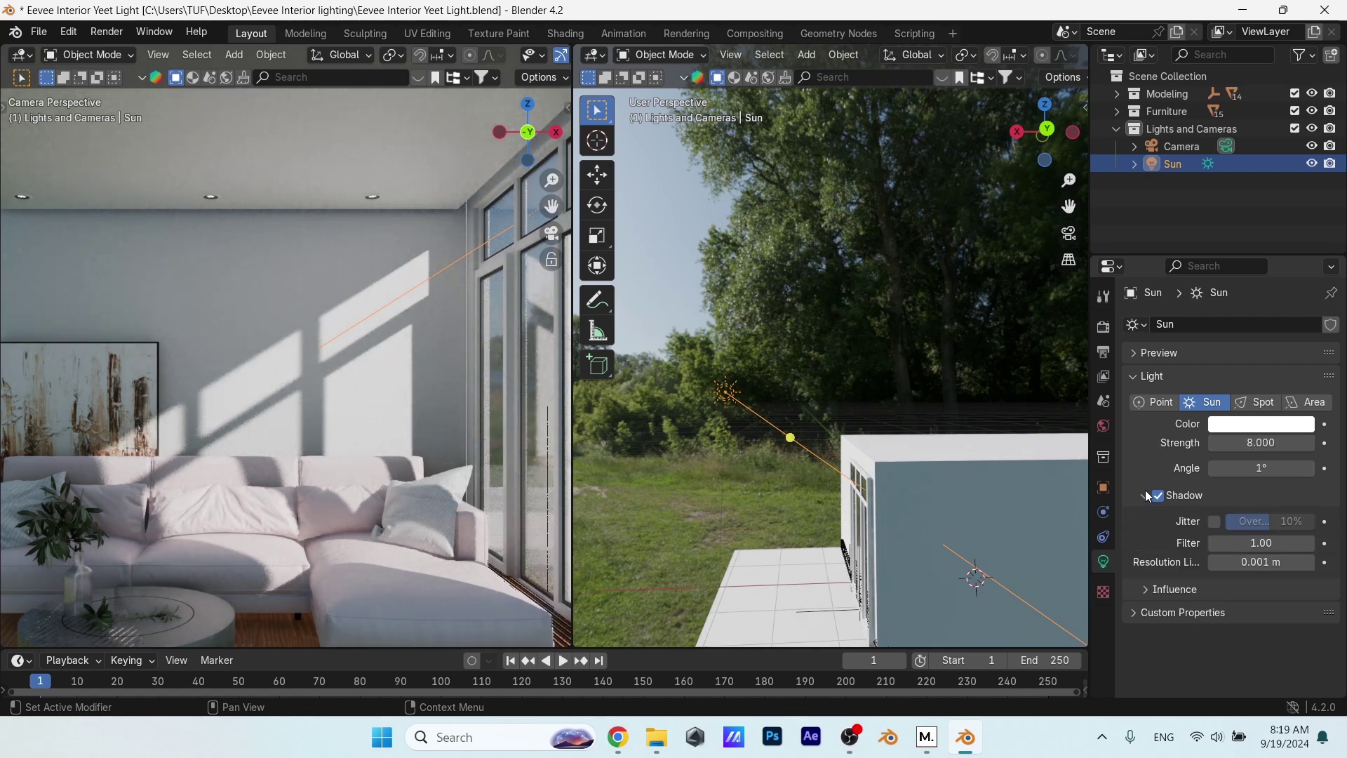
{"action": "left_click", "coordinate": [1213, 522]}
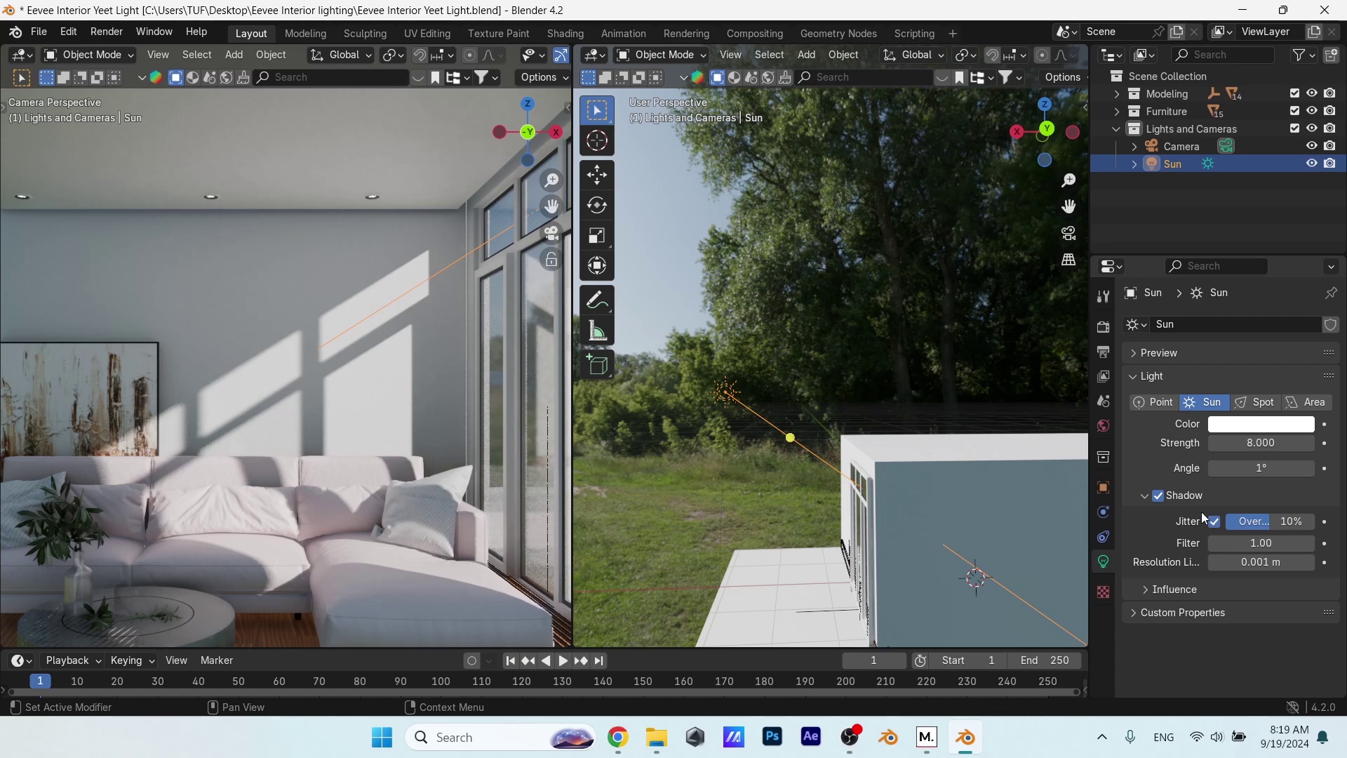
- Set the world environment Strength to 1.5
{"action": "left_click", "coordinate": [1103, 426]}
{"action": "scroll", "coordinate": [1255, 519], "scroll_direction": "down", "scroll_amount": 3}
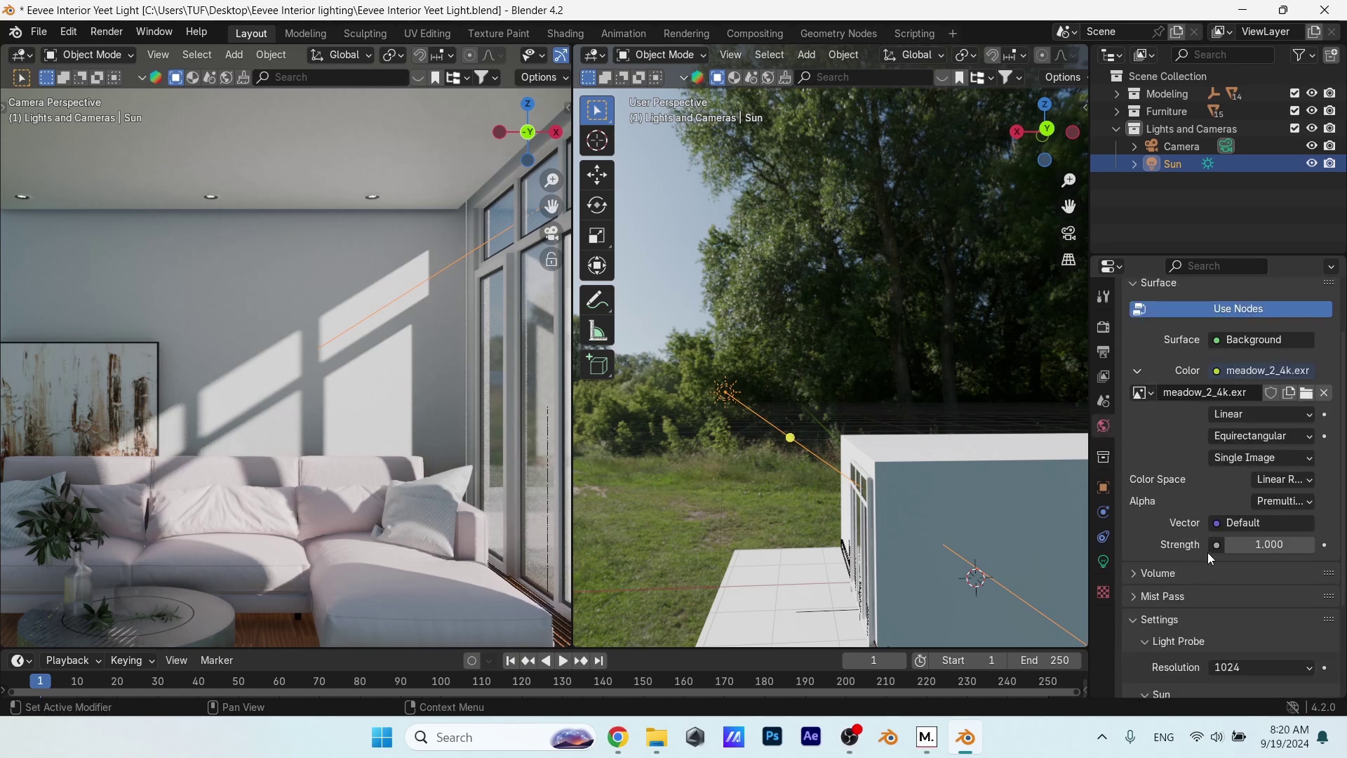
{"action": "left_click", "coordinate": [1256, 545]}
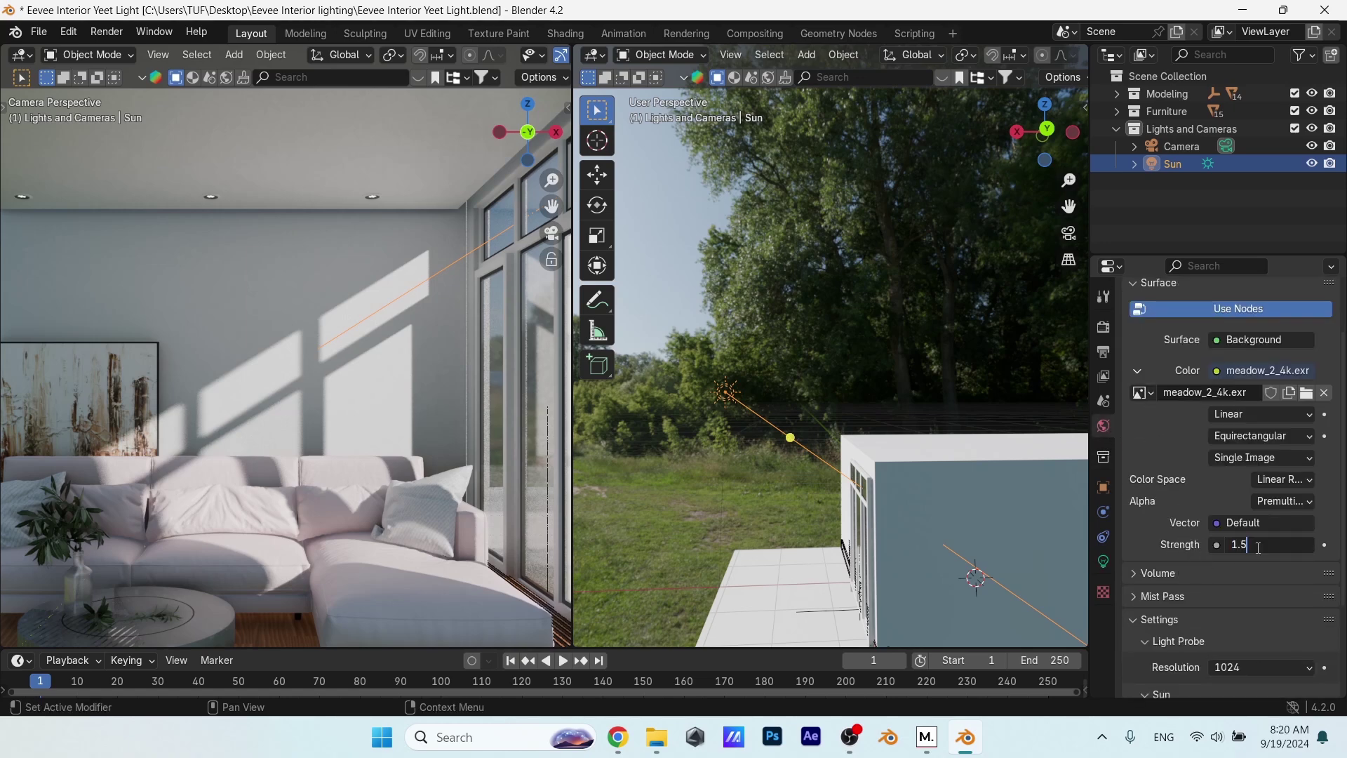
{"action": "key", "text": "Return"}
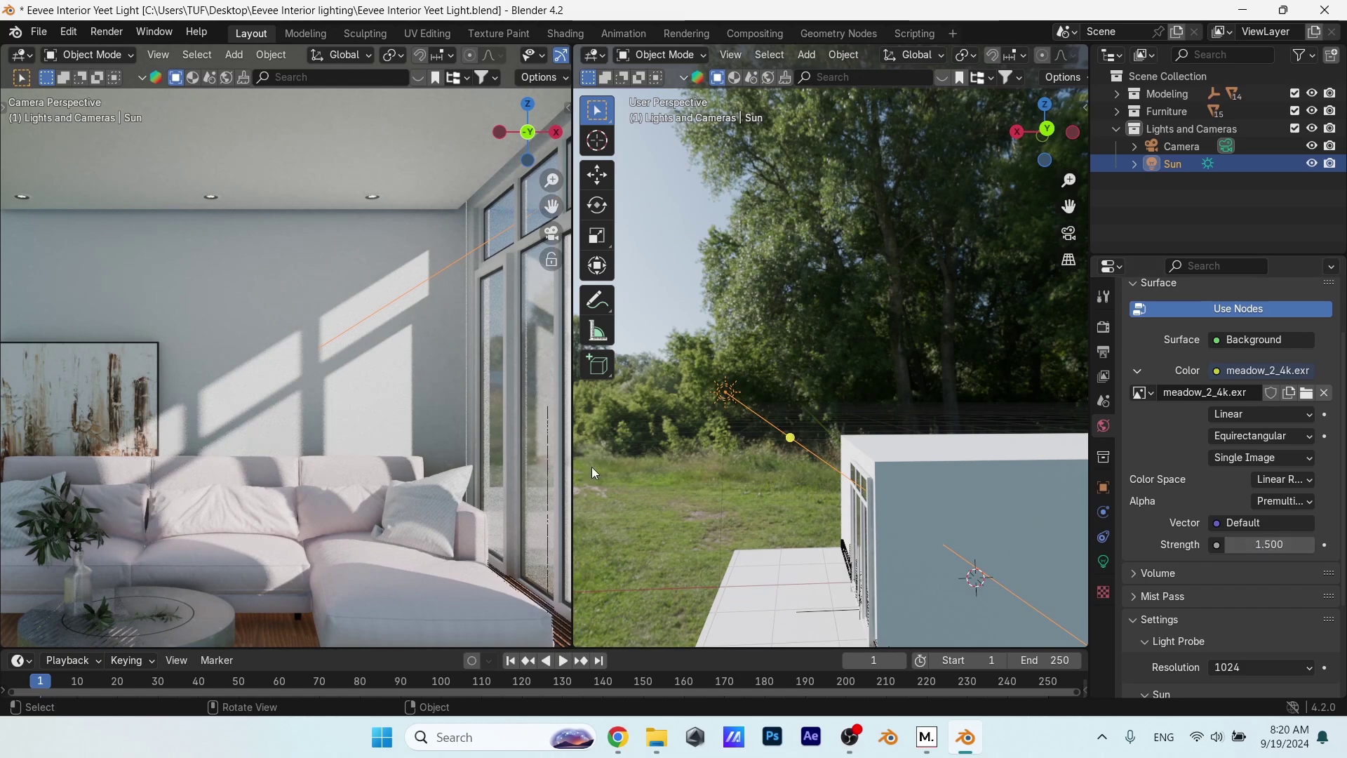
- Select the Window object from outside the house and hide it, leaving the wall around it in place
{"action": "scroll", "coordinate": [444, 418], "scroll_direction": "down", "scroll_amount": 2}
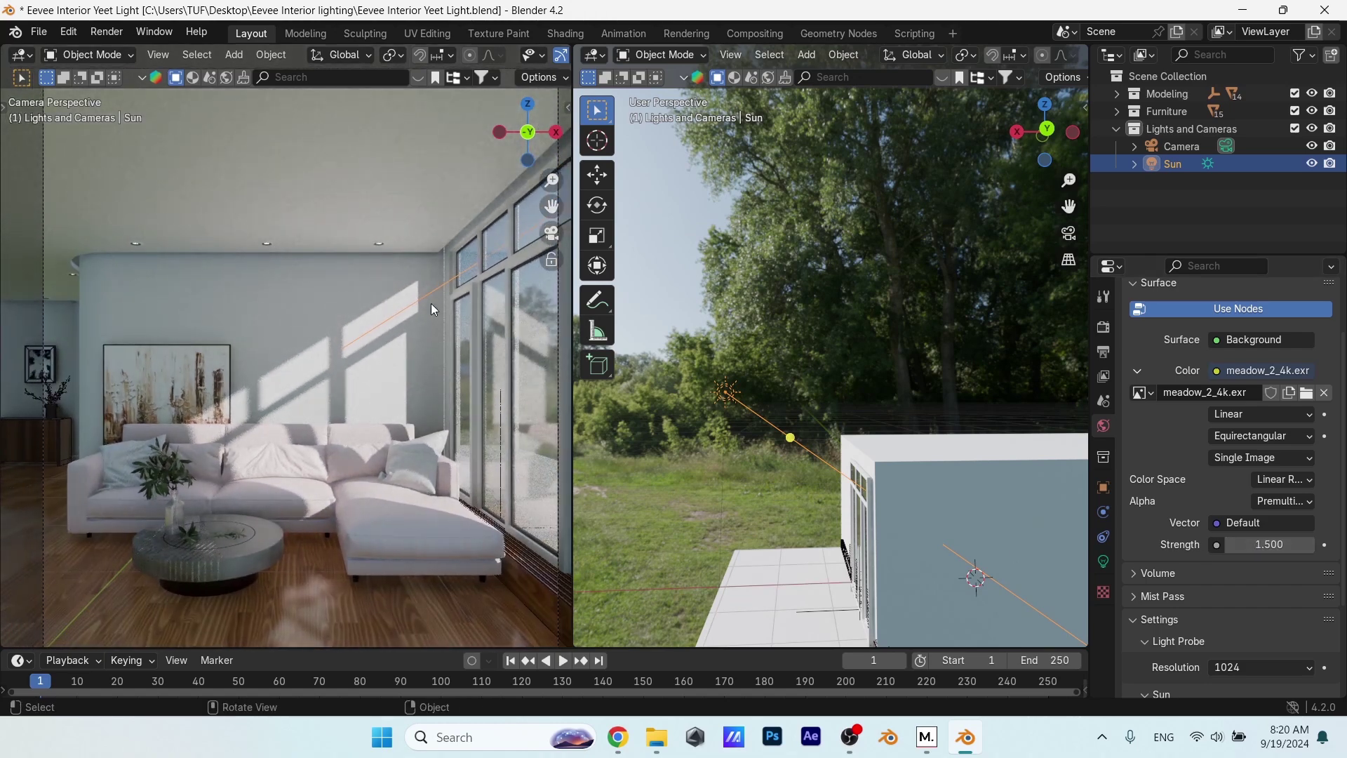
{"action": "middle_click_drag", "start_coordinate": [447, 356], "coordinate": [302, 301]}
{"action": "left_click", "coordinate": [270, 329]}
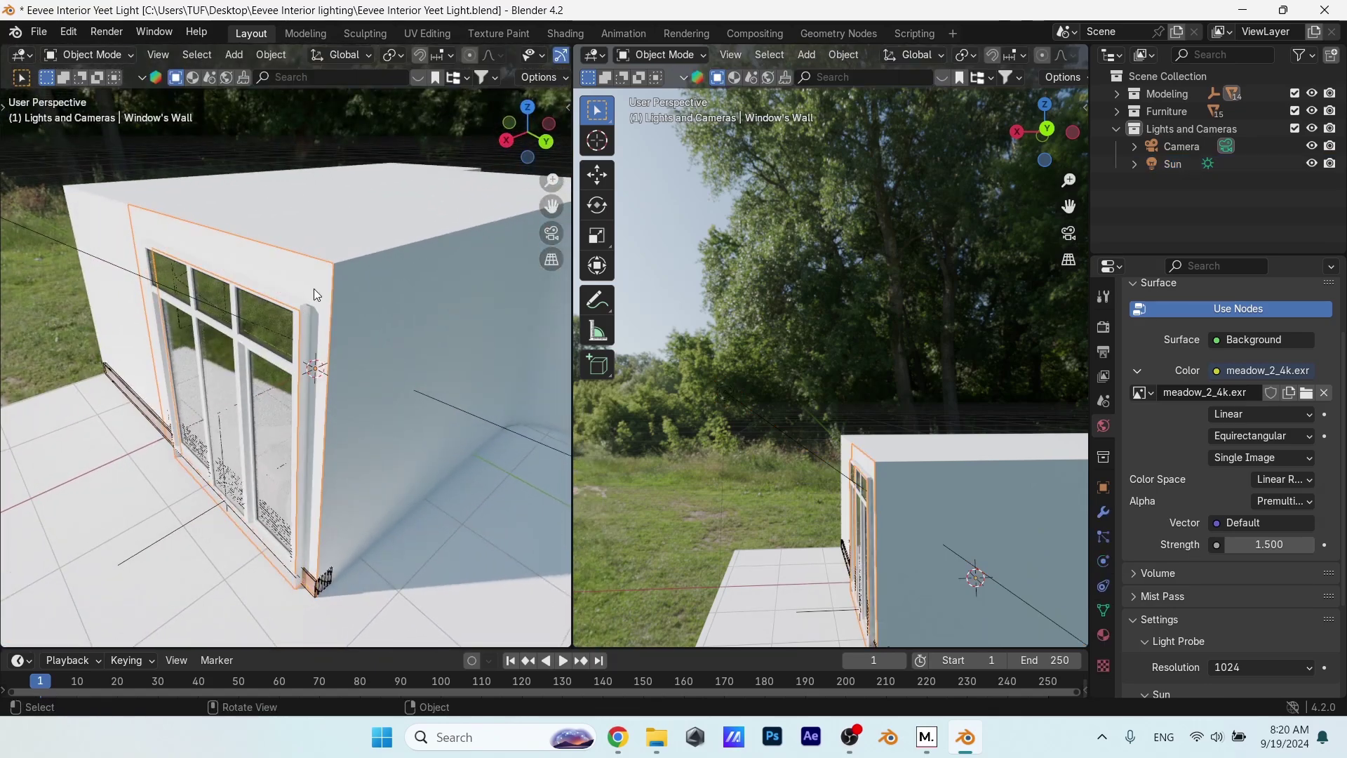
{"action": "left_click", "coordinate": [267, 351]}
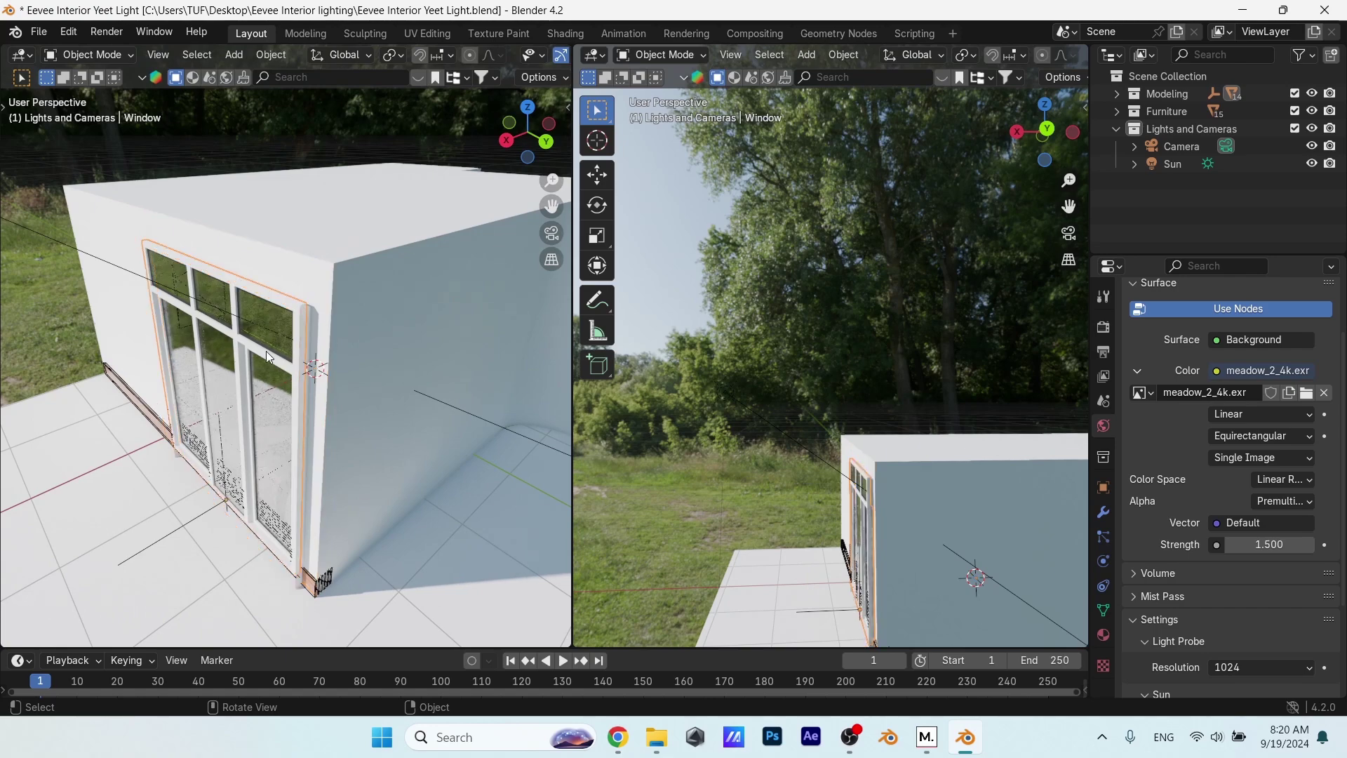
{"action": "key", "text": "h"}
- Examine the interior corner where the window's wall meets the room walls, selecting each object to see their shared edge
{"action": "middle_click_drag", "start_coordinate": [285, 344], "coordinate": [91, 292]}
{"action": "left_click", "coordinate": [405, 271]}
{"action": "scroll", "coordinate": [393, 310], "scroll_direction": "up", "scroll_amount": 6}
{"action": "middle_click_drag", "start_coordinate": [286, 333], "coordinate": [403, 318]}
{"action": "scroll", "coordinate": [403, 319], "scroll_direction": "up", "scroll_amount": 2}
{"action": "middle_click_drag", "start_coordinate": [311, 300], "coordinate": [428, 209]}
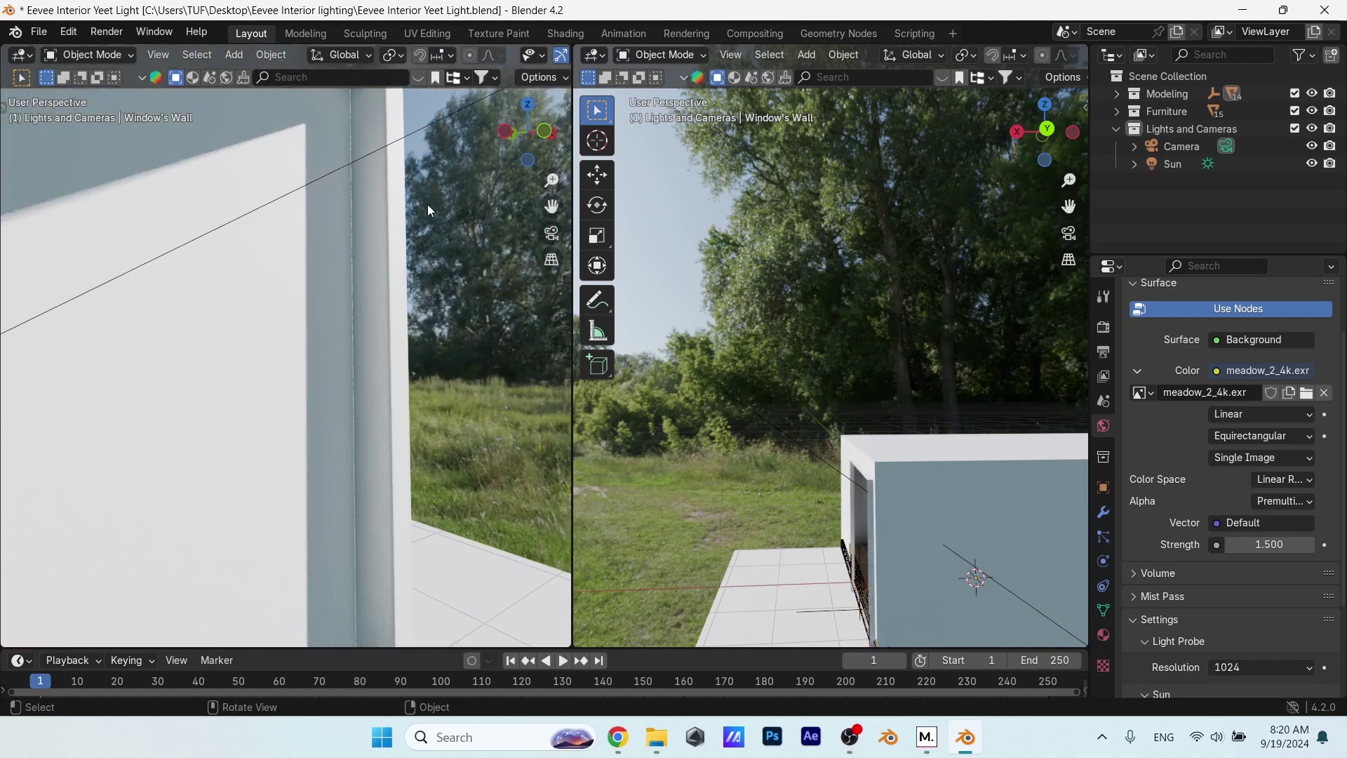
{"action": "left_click", "coordinate": [365, 308]}
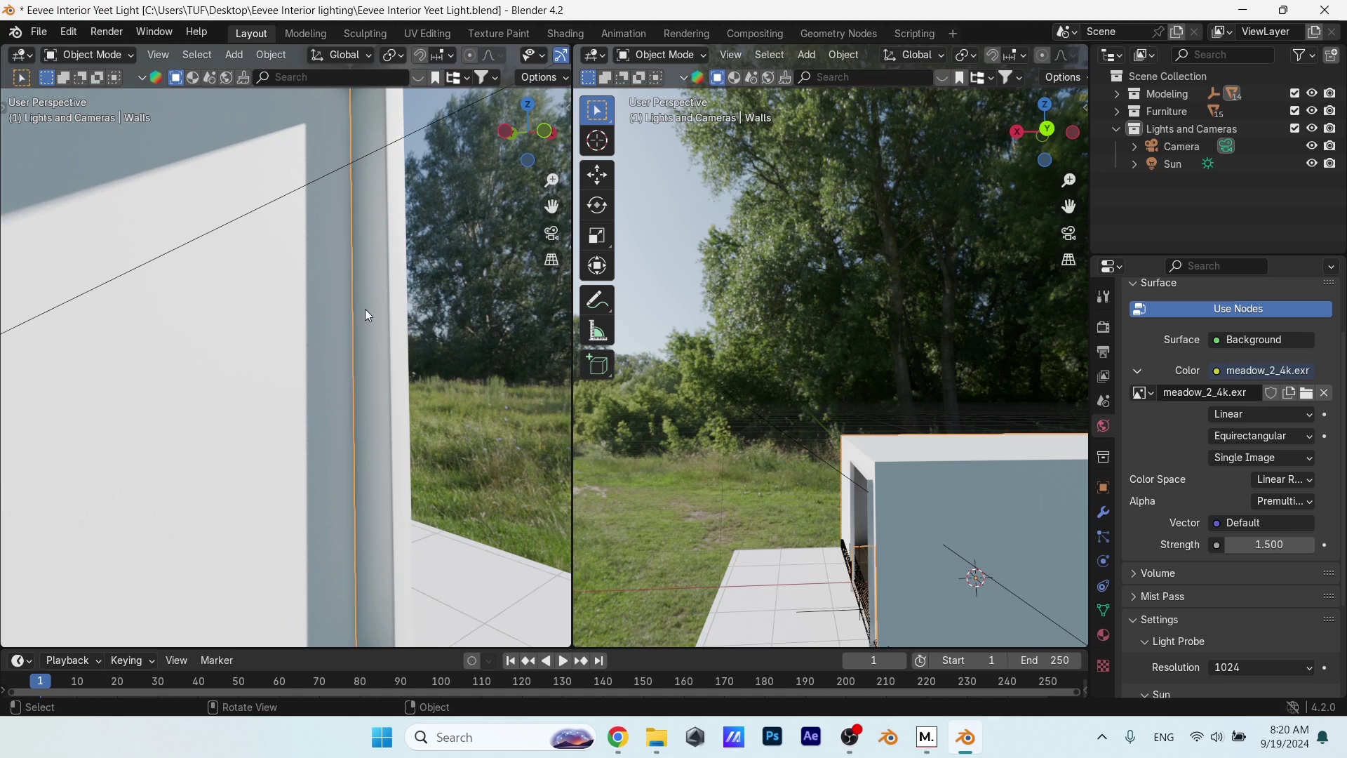
{"action": "scroll", "coordinate": [366, 310], "scroll_direction": "down", "scroll_amount": 4}
{"action": "scroll", "coordinate": [432, 393], "scroll_direction": "up", "scroll_amount": 3}
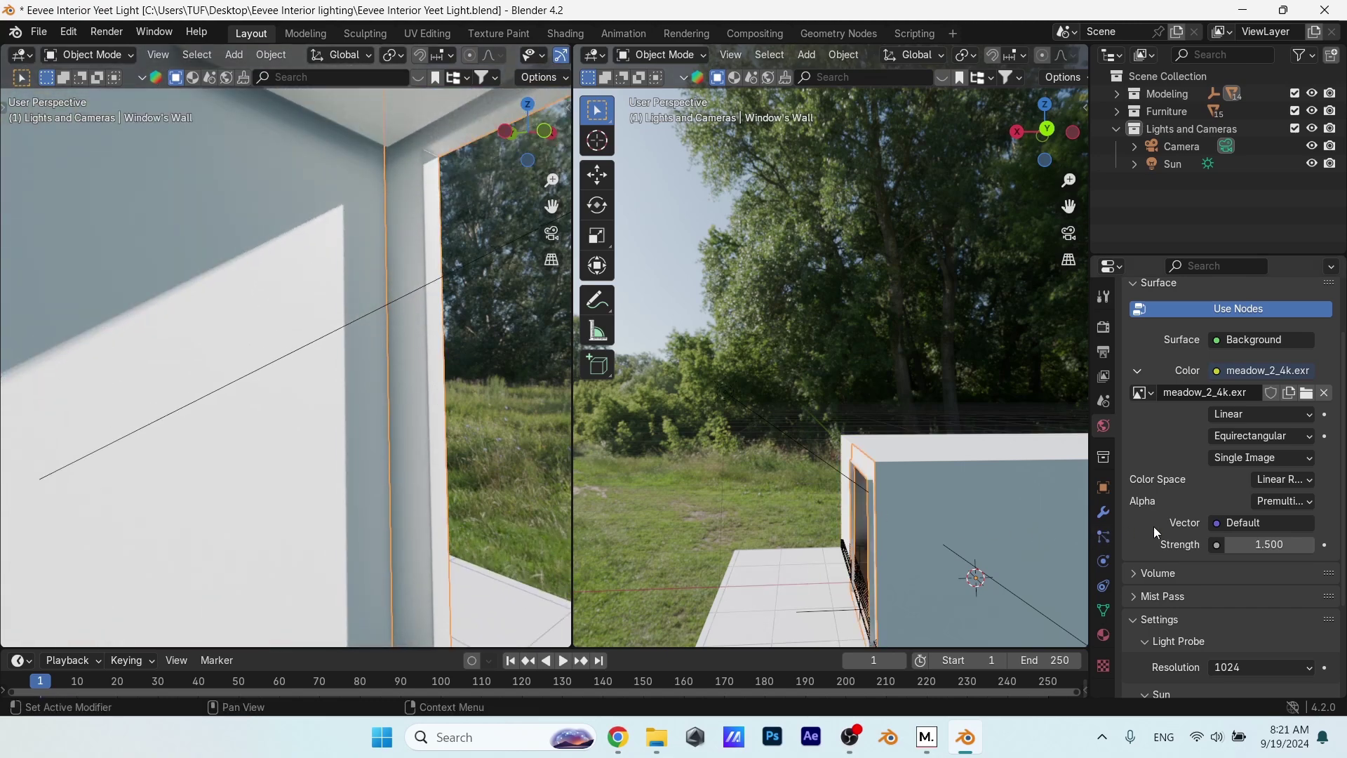
- Set the scene's color management View Transform to Filmic in the render properties
{"action": "left_click", "coordinate": [1103, 327]}
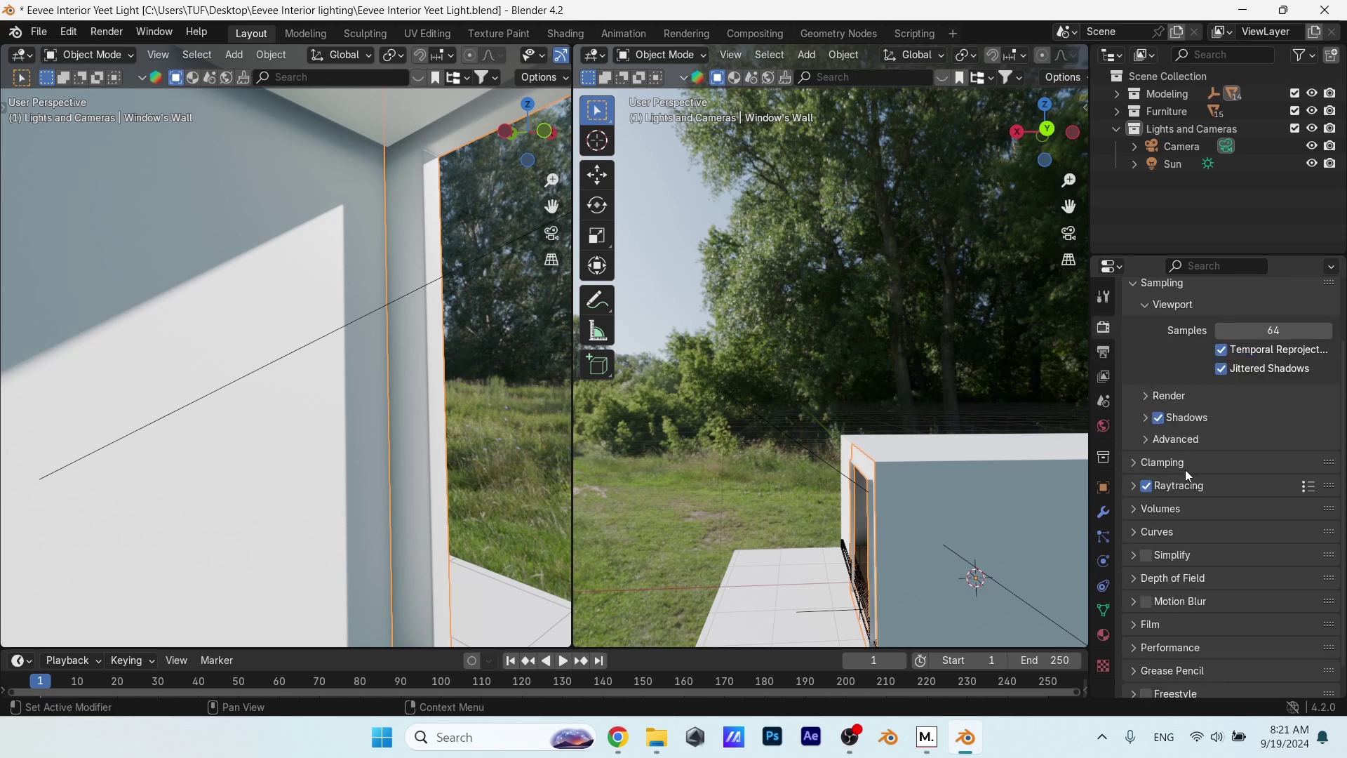
{"action": "scroll", "coordinate": [1196, 488], "scroll_direction": "up", "scroll_amount": 3}
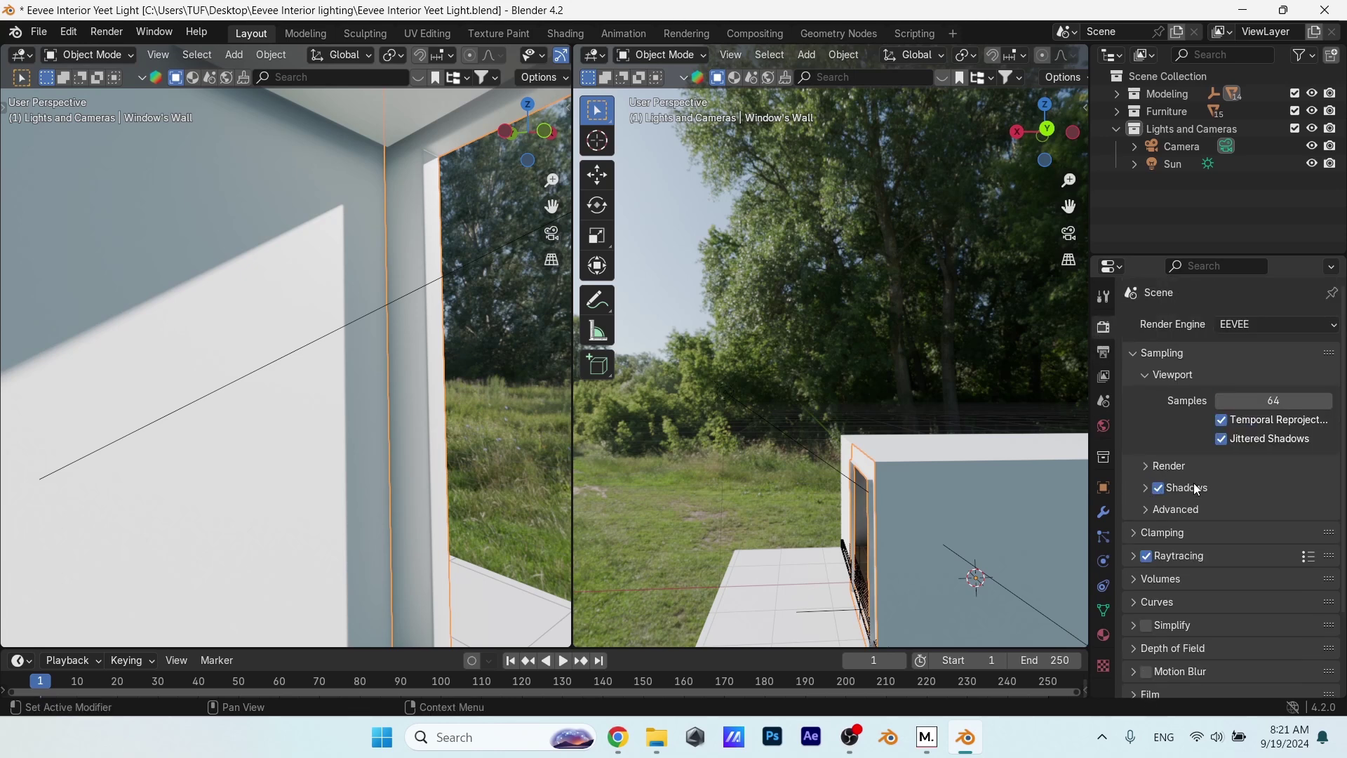
{"action": "scroll", "coordinate": [1196, 489], "scroll_direction": "down", "scroll_amount": 4}
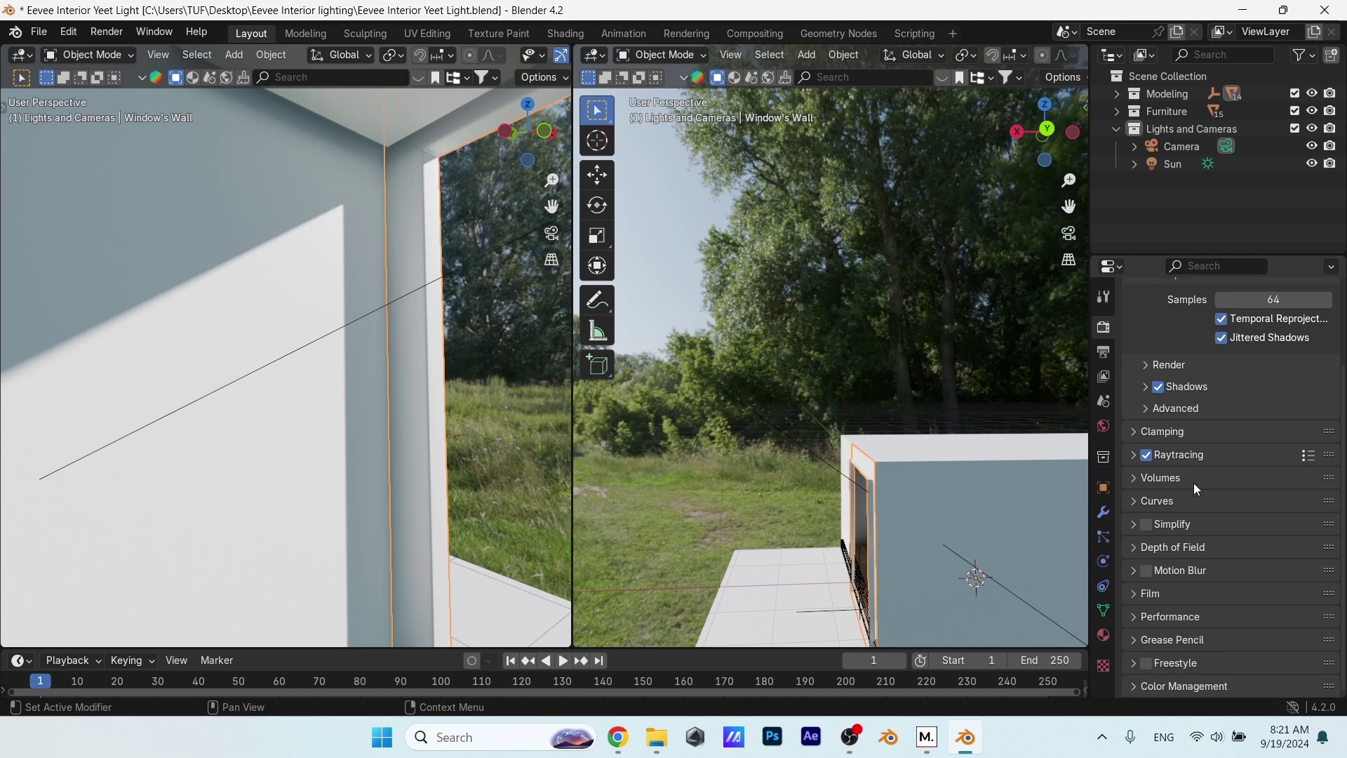
{"action": "left_click", "coordinate": [1185, 679]}
{"action": "scroll", "coordinate": [1217, 591], "scroll_direction": "down", "scroll_amount": 7}
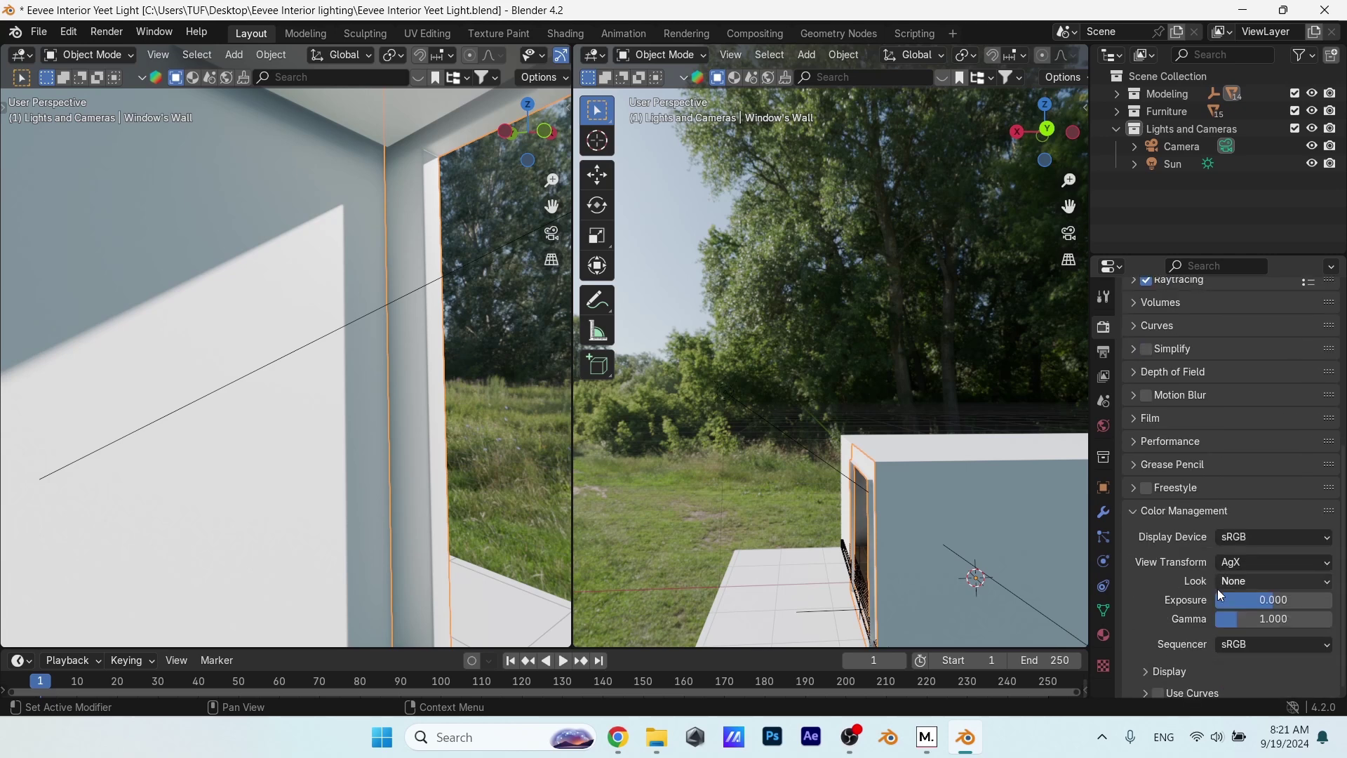
{"action": "left_click", "coordinate": [1243, 564]}
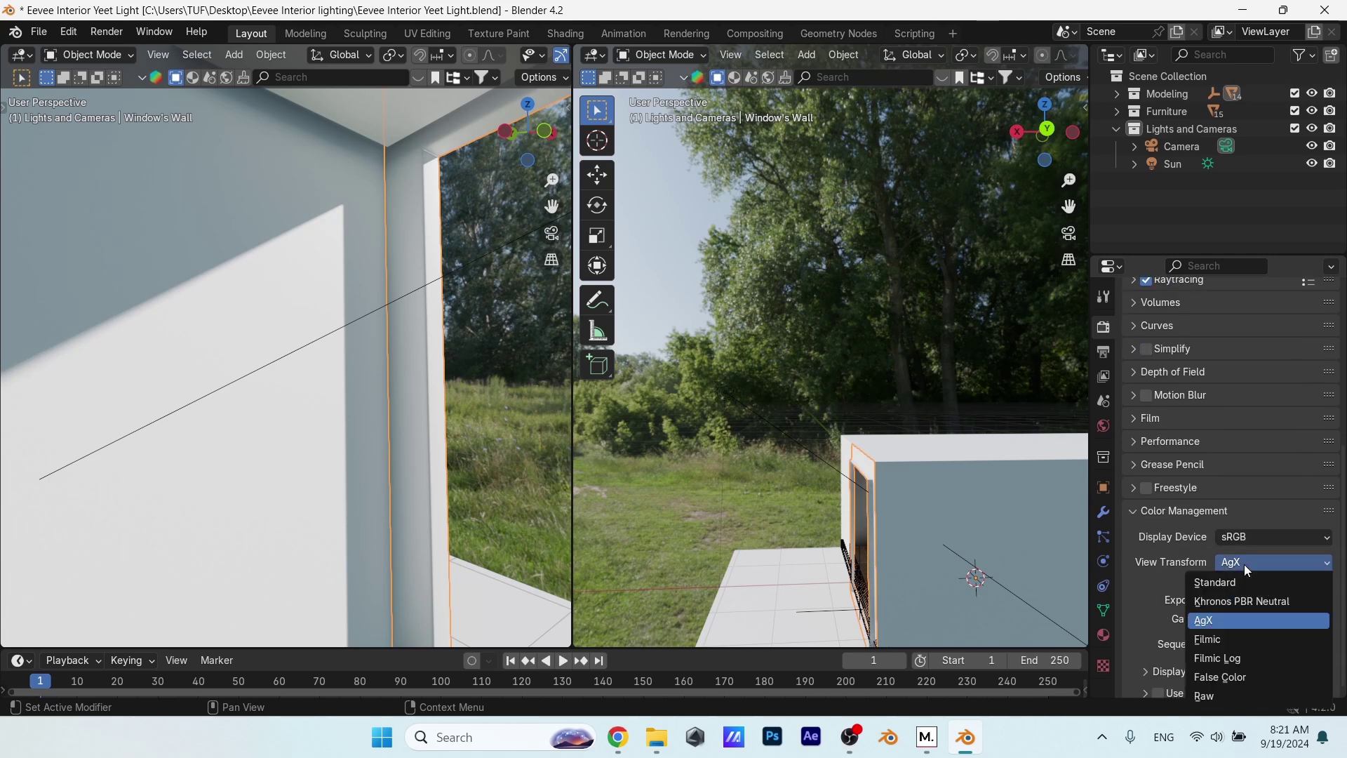
{"action": "left_click", "coordinate": [1226, 637]}
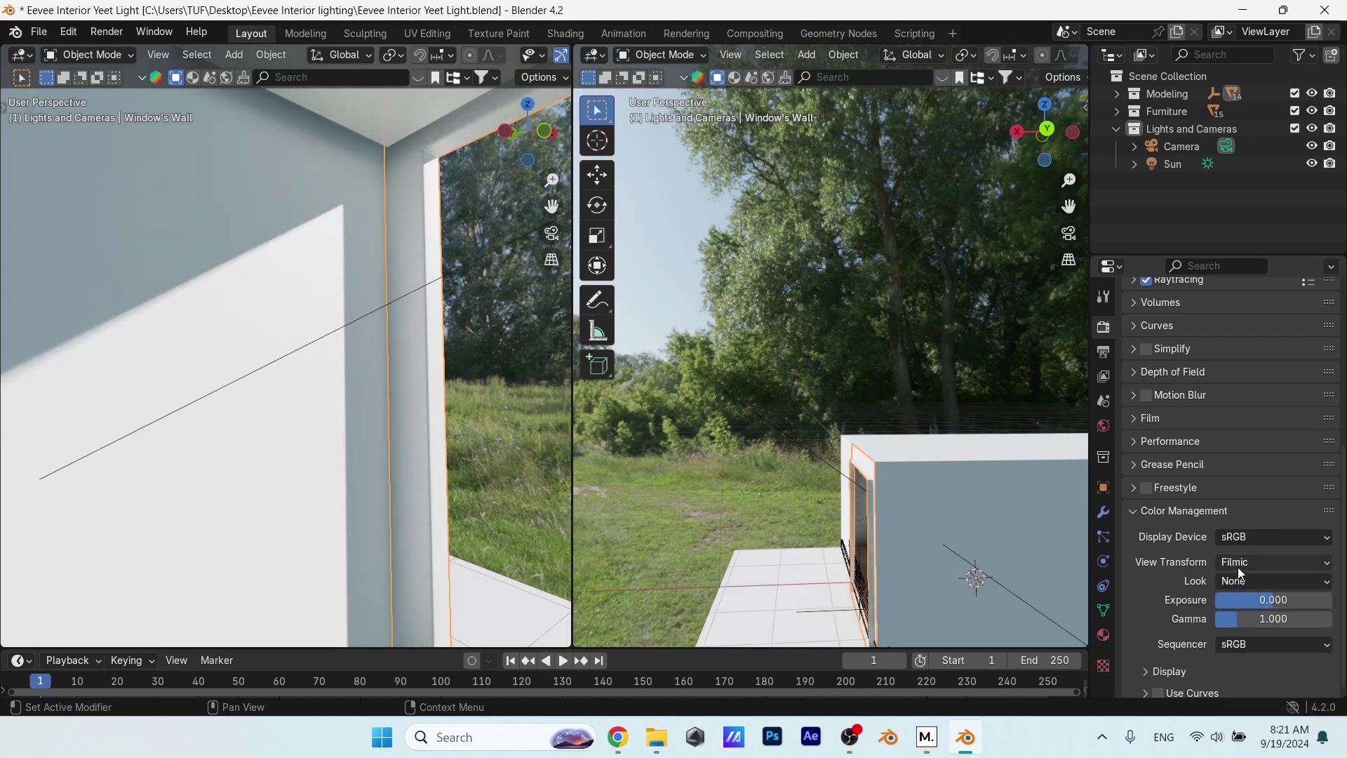
- Deselect the window's wall and set the color management View Transform to AgX
{"action": "left_click", "coordinate": [507, 329]}
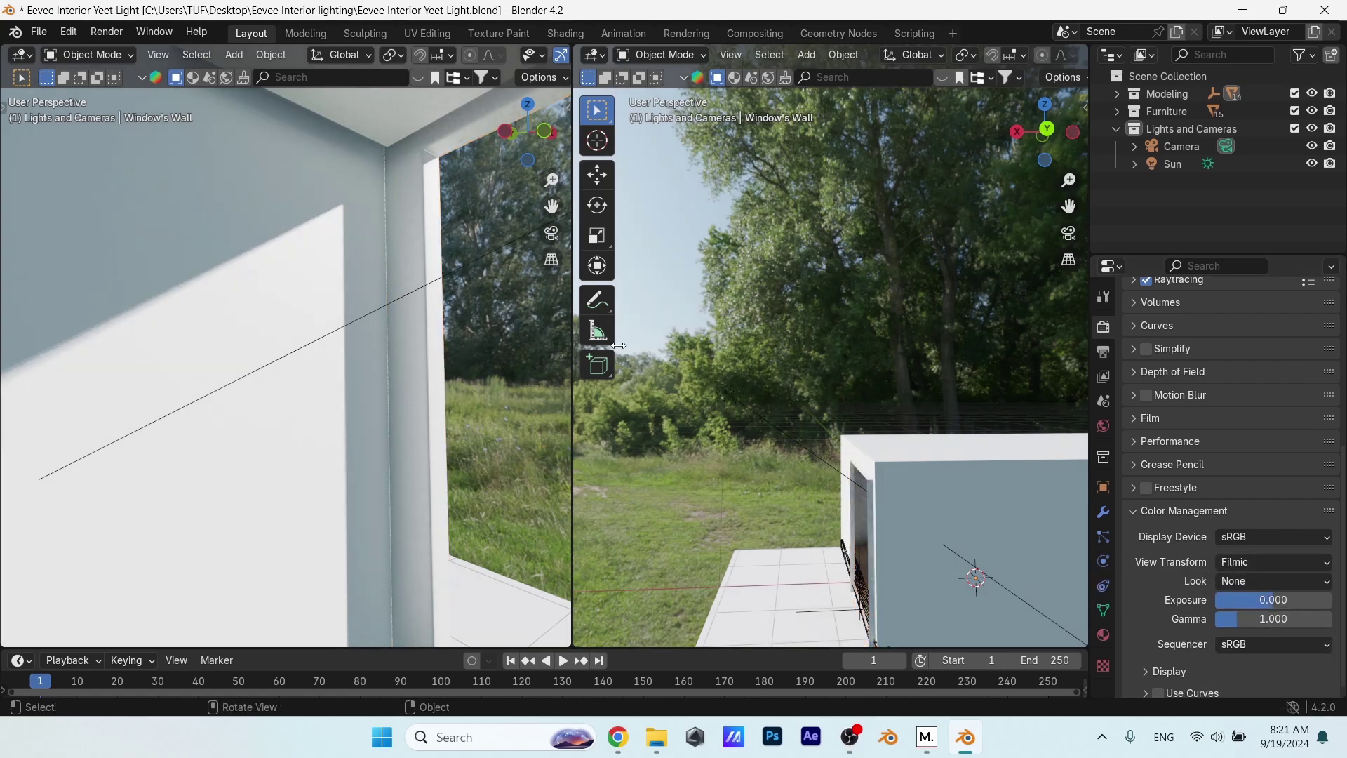
{"action": "left_click", "coordinate": [1277, 561]}
{"action": "left_click", "coordinate": [1236, 620]}
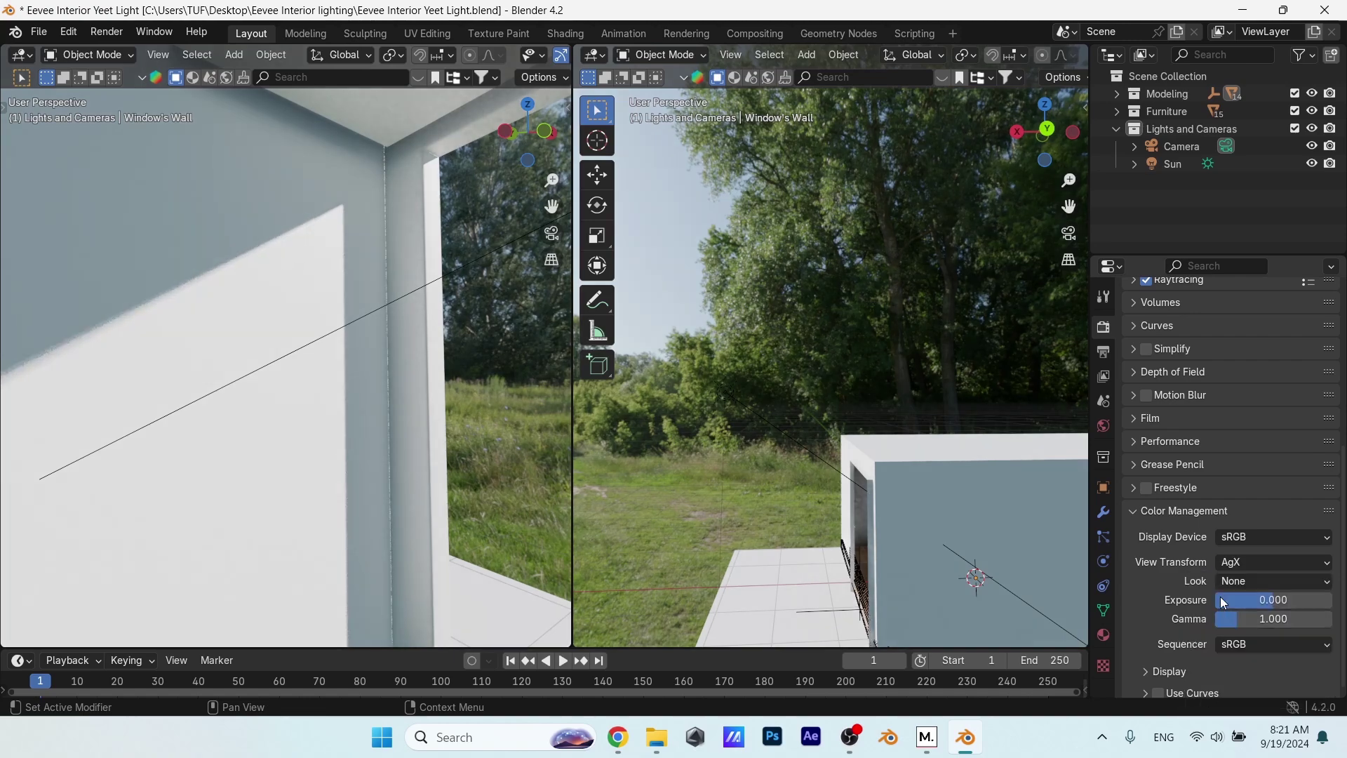
{"action": "scroll", "coordinate": [1189, 512], "scroll_direction": "up", "scroll_amount": 8}
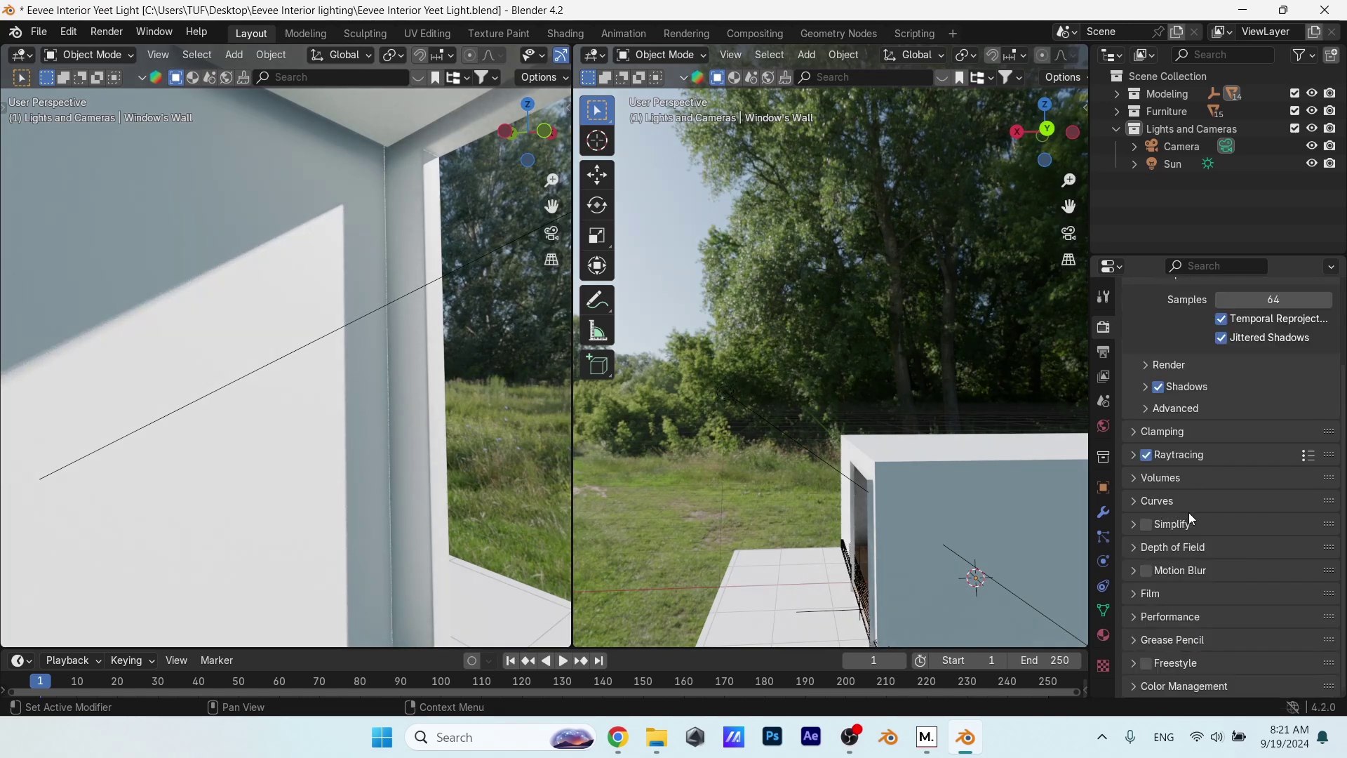
{"action": "scroll", "coordinate": [340, 383], "scroll_direction": "down", "scroll_amount": 2}
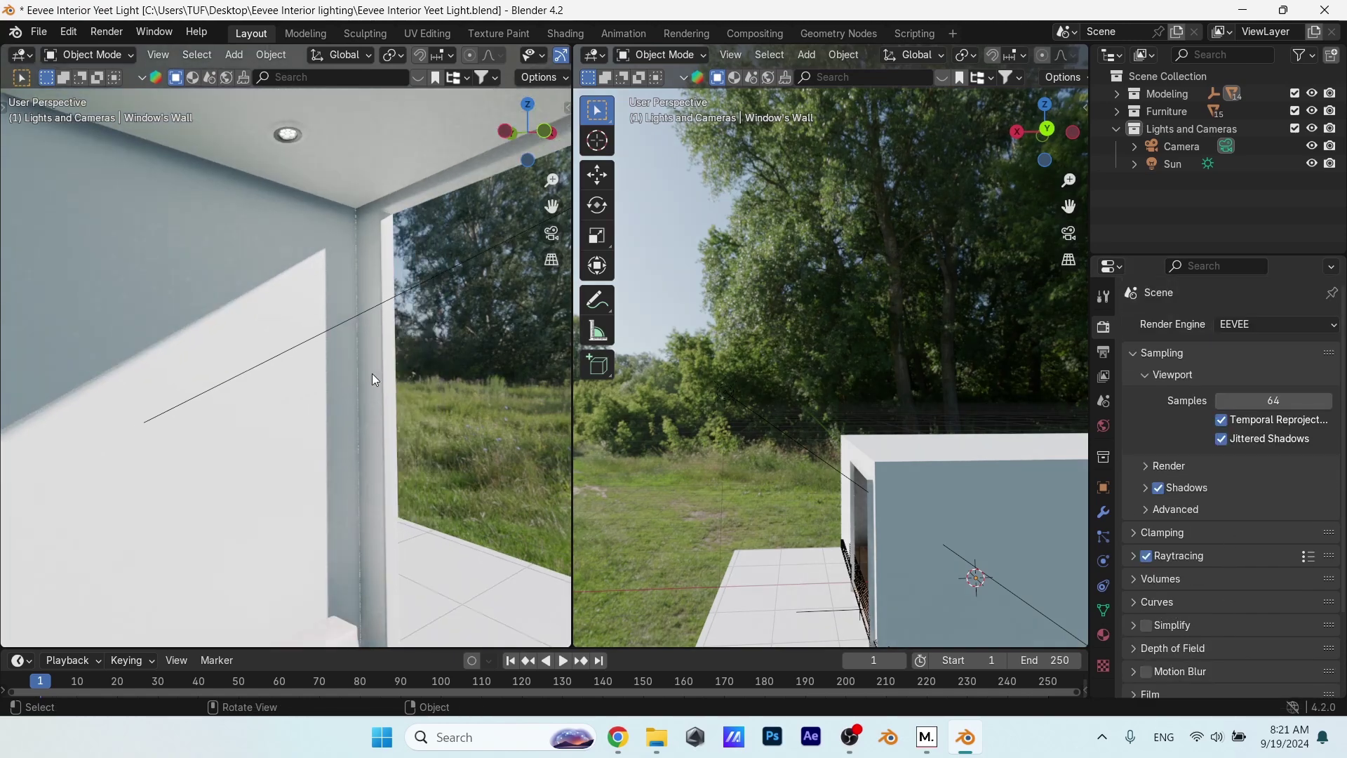
- Separate the selected outer faces of the Window's Wall mesh into an object of their own
{"action": "mouse_move", "coordinate": [381, 310]}
{"action": "middle_mouse_down"}
{"action": "mouse_move", "coordinate": [361, 382]}
{"action": "mouse_move", "coordinate": [150, 360]}
{"action": "mouse_move", "coordinate": [215, 385]}
{"action": "mouse_move", "coordinate": [156, 329]}
{"action": "mouse_move", "coordinate": [301, 334]}
{"action": "mouse_move", "coordinate": [315, 323]}
{"action": "mouse_move", "coordinate": [280, 344]}
{"action": "mouse_move", "coordinate": [358, 306]}
{"action": "middle_mouse_up"}
{"action": "key", "text": "Tab"}
{"action": "key", "text": "3"}
{"action": "left_click", "coordinate": [359, 307]}
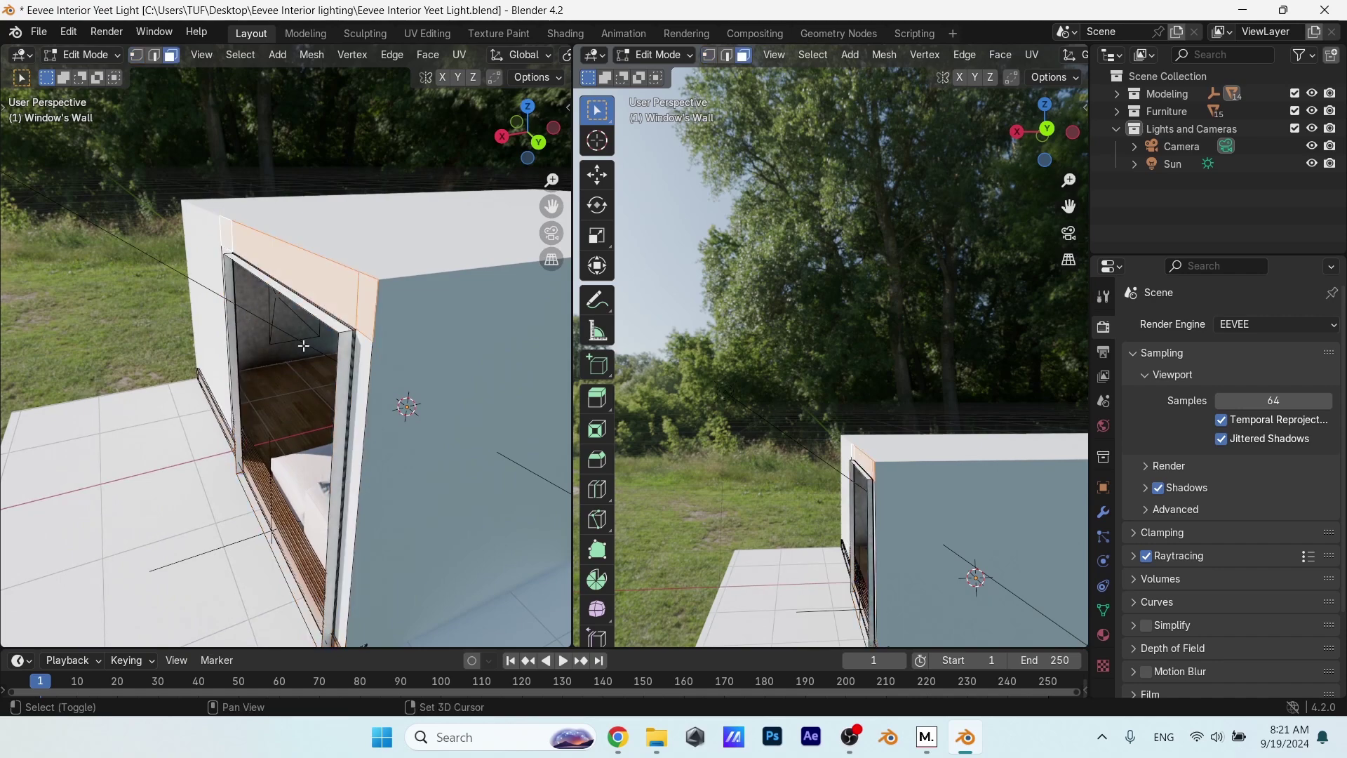
{"action": "middle_click_drag", "start_coordinate": [303, 346], "coordinate": [345, 497]}
{"action": "key", "text": "p"}
{"action": "left_click", "coordinate": [360, 483]}
{"action": "key", "text": "Tab"}
- Select the newly separated window wall piece and remove its Auto Smooth modifier
{"action": "left_click", "coordinate": [442, 275]}
{"action": "left_click", "coordinate": [1103, 512]}
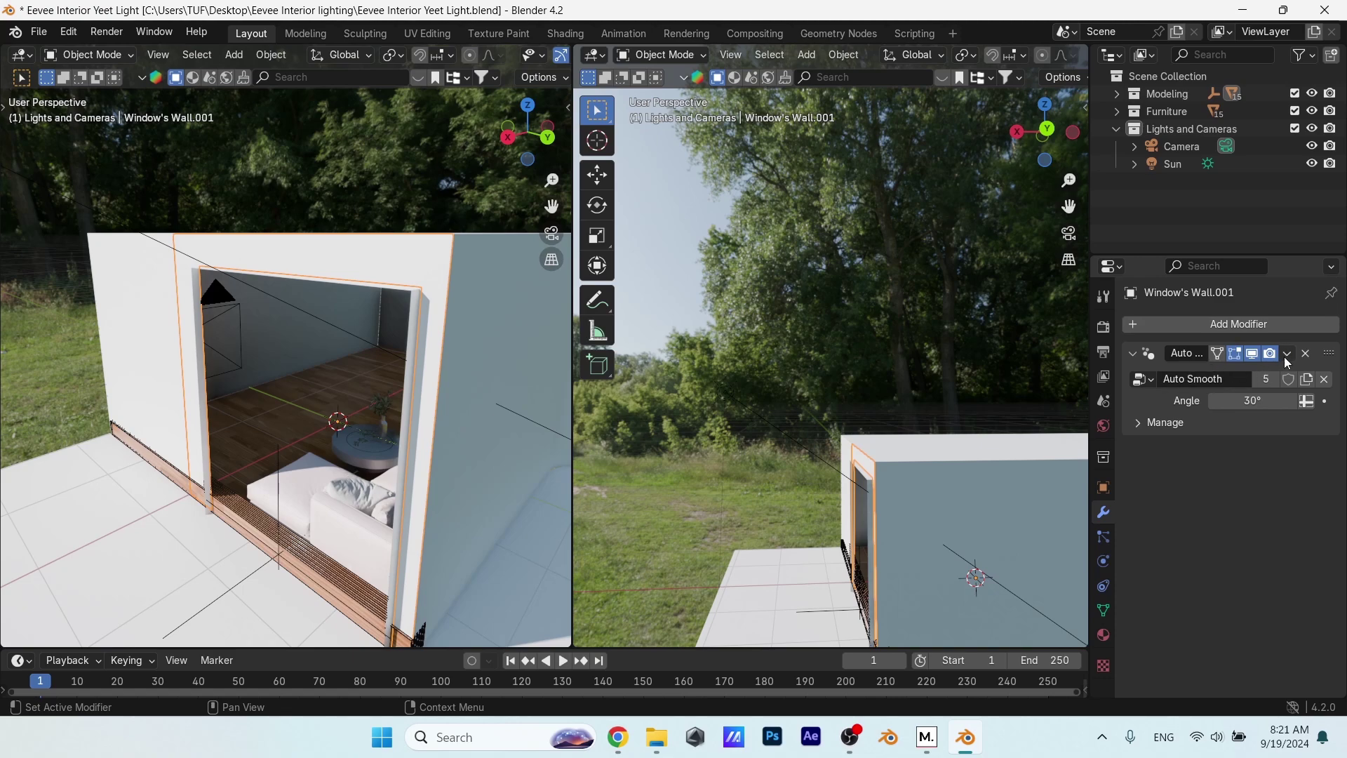
{"action": "left_click", "coordinate": [1306, 354]}
{"action": "middle_click_drag", "start_coordinate": [140, 351], "coordinate": [362, 301]}
{"action": "scroll", "coordinate": [362, 300], "scroll_direction": "up", "scroll_amount": 4}
- Nudge the separated window wall about -0.001 m along the X axis at the interior corner where it meets the room walls
{"action": "left_click", "coordinate": [304, 264]}
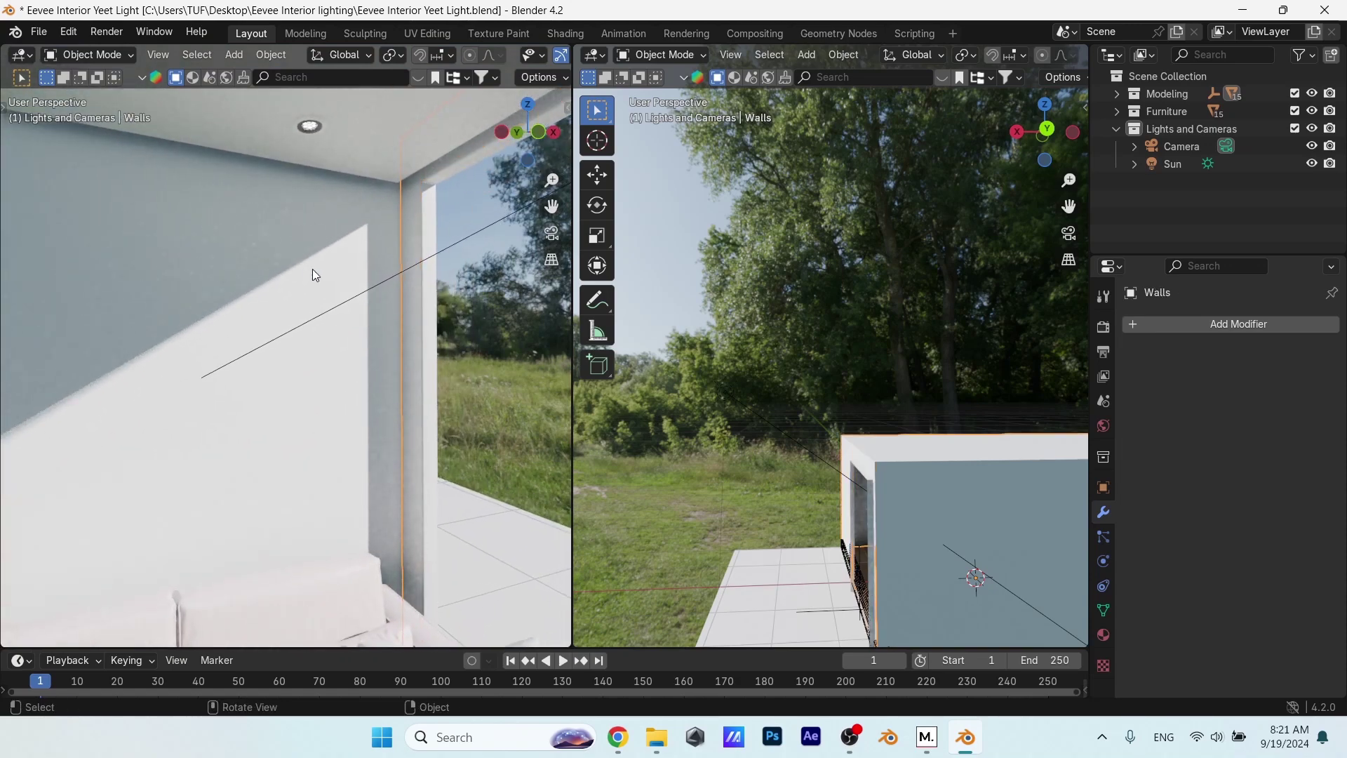
{"action": "middle_click_drag", "start_coordinate": [310, 307], "coordinate": [396, 256]}
{"action": "left_click", "coordinate": [402, 225]}
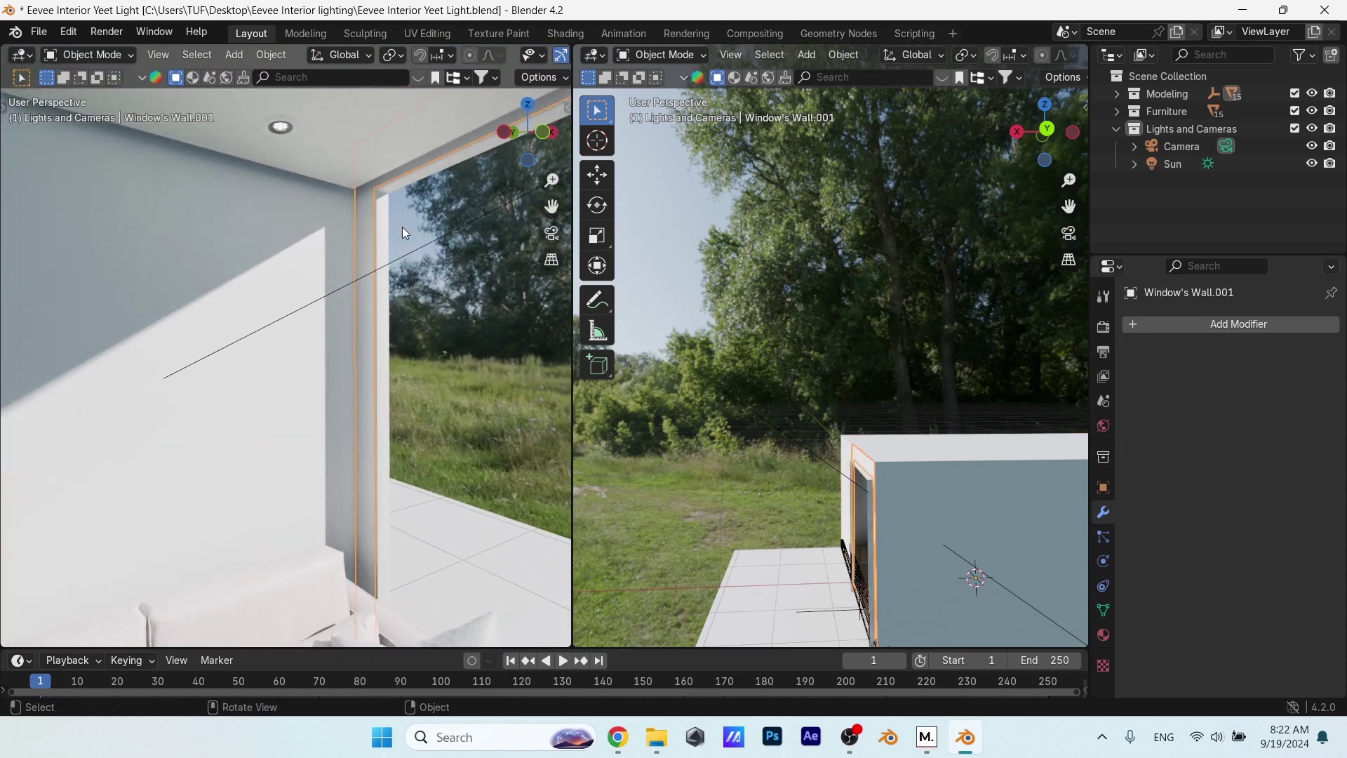
{"action": "key", "text": "g"}
{"action": "key", "text": "x"}
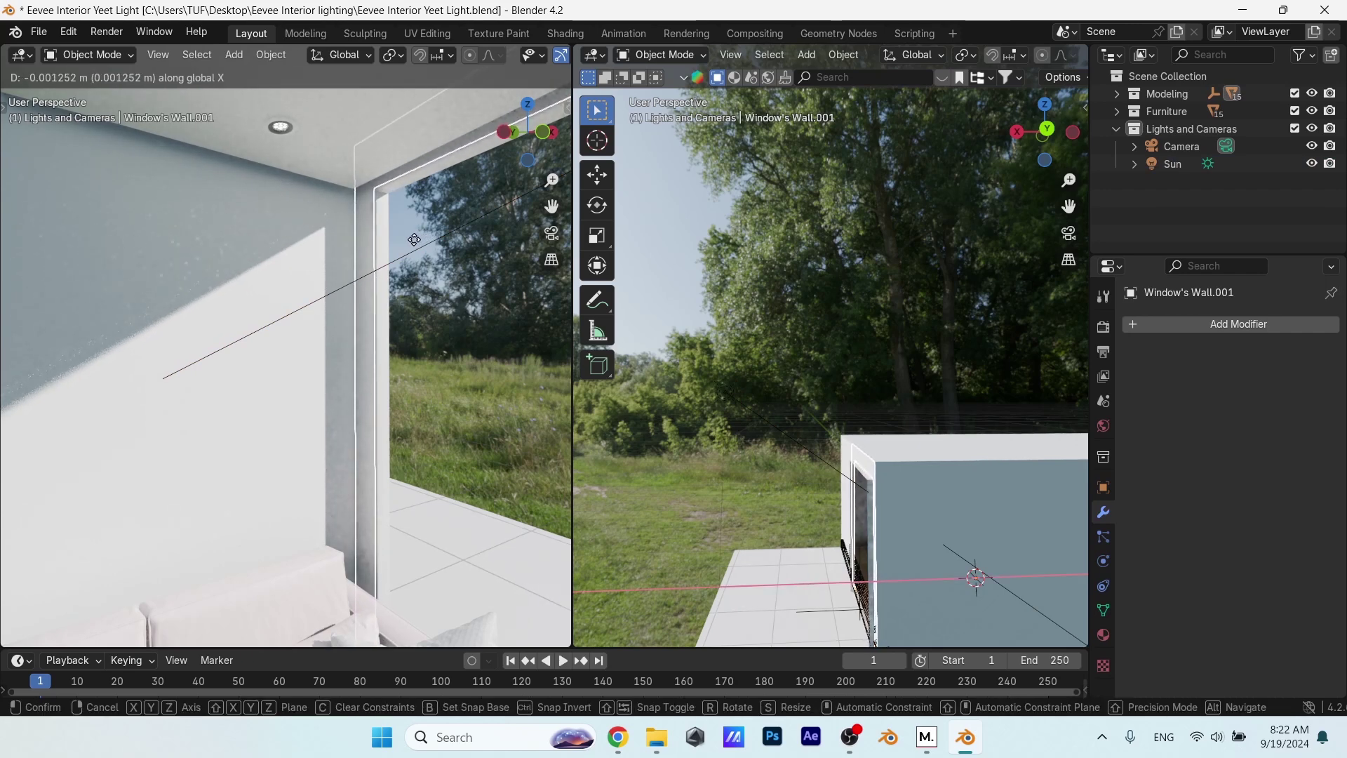
{"action": "left_click", "coordinate": [412, 242]}
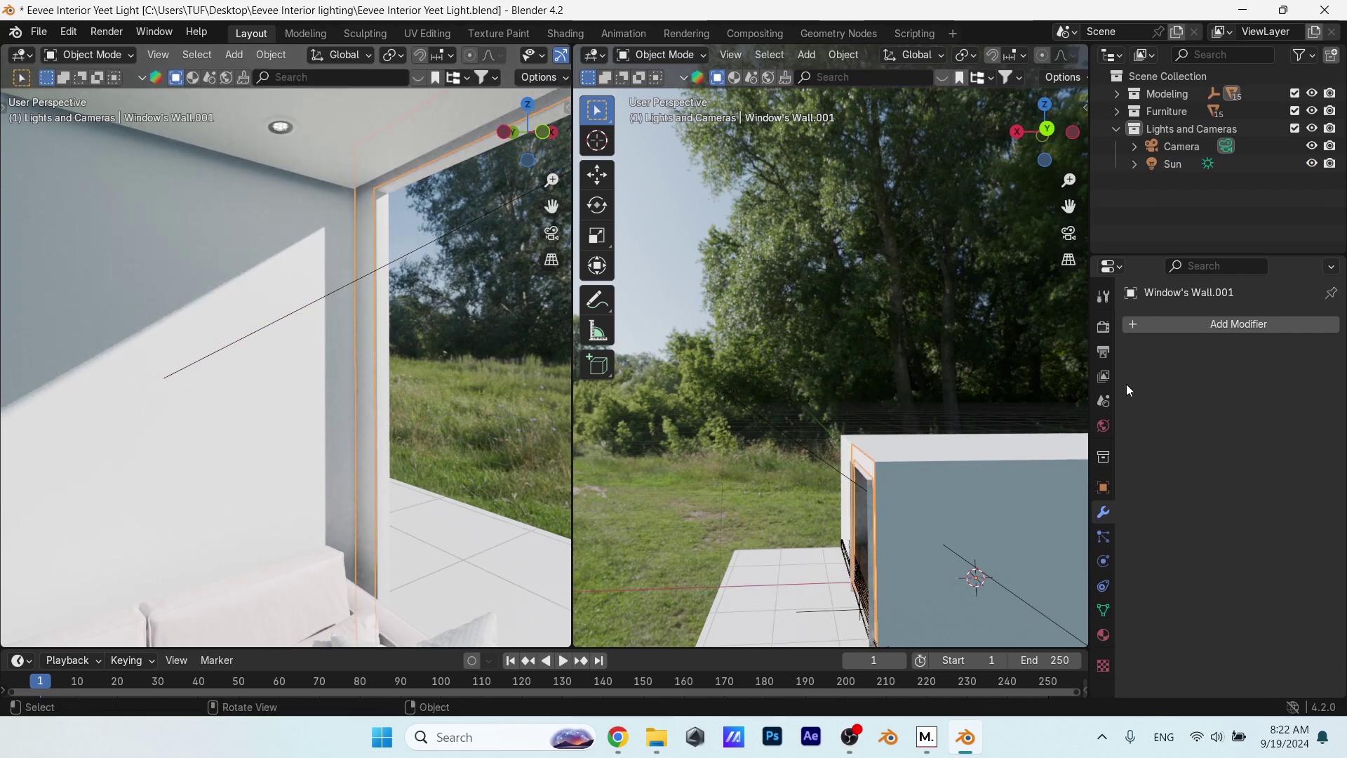
- Add a Solidify modifier with a thickness of 0.05 m to the separated window wall
{"action": "left_click", "coordinate": [1214, 330]}
{"action": "mouse_move", "coordinate": [1156, 399]}
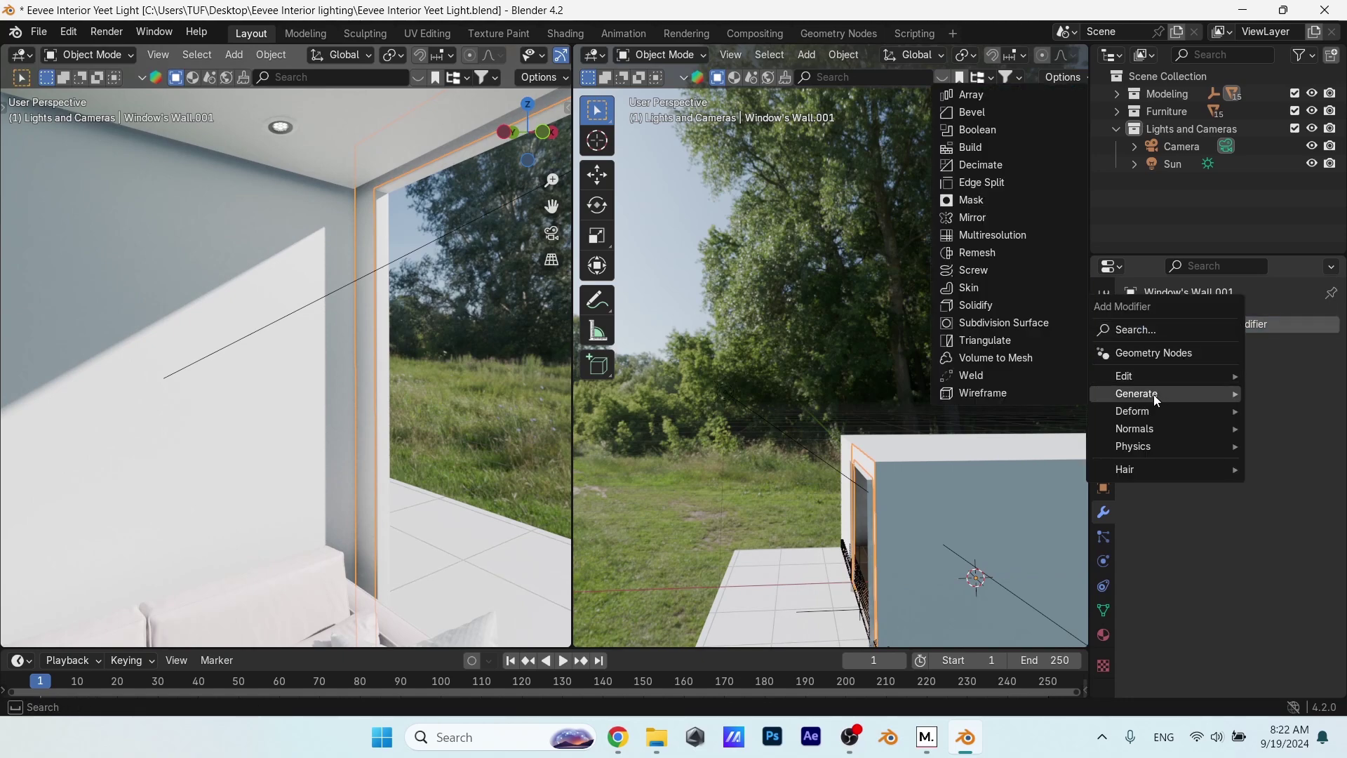
{"action": "left_click", "coordinate": [983, 306]}
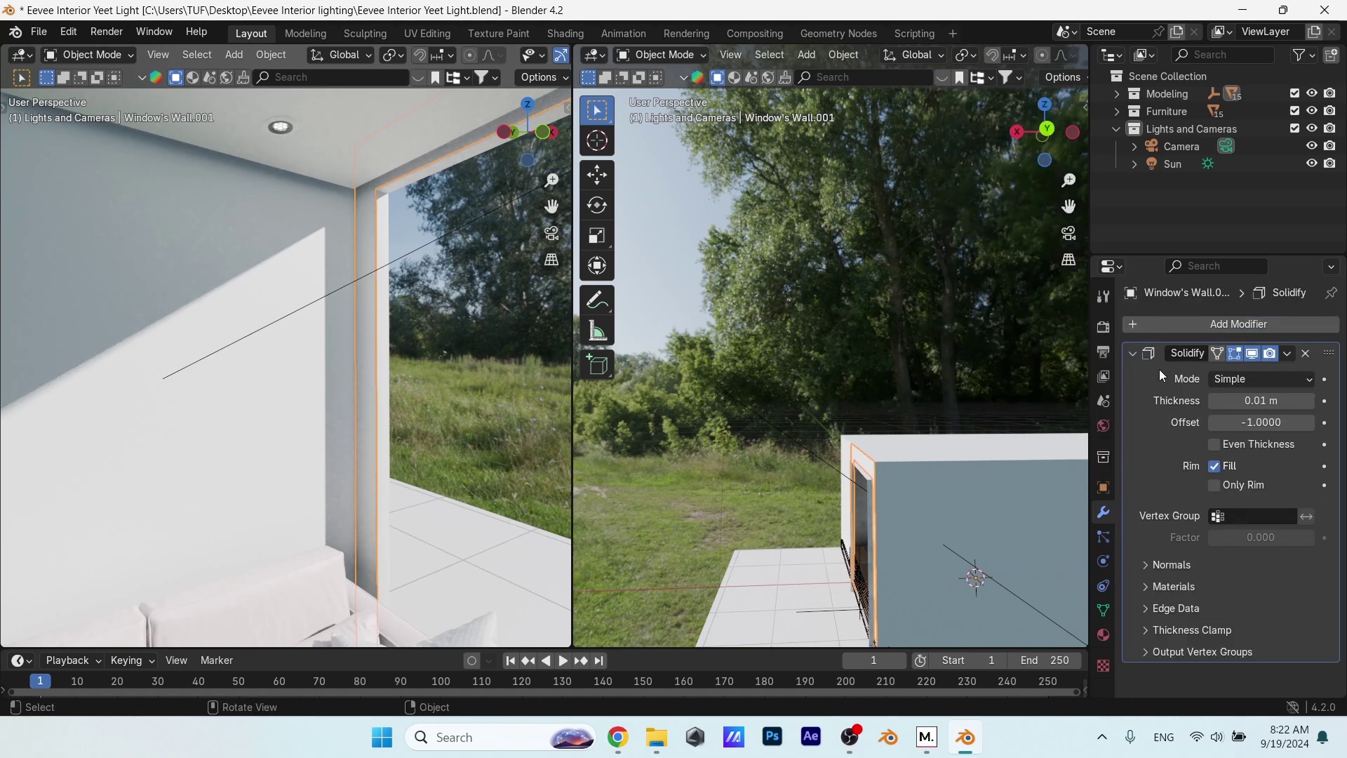
{"action": "left_click_drag", "start_coordinate": [1248, 398], "coordinate": [1284, 399]}
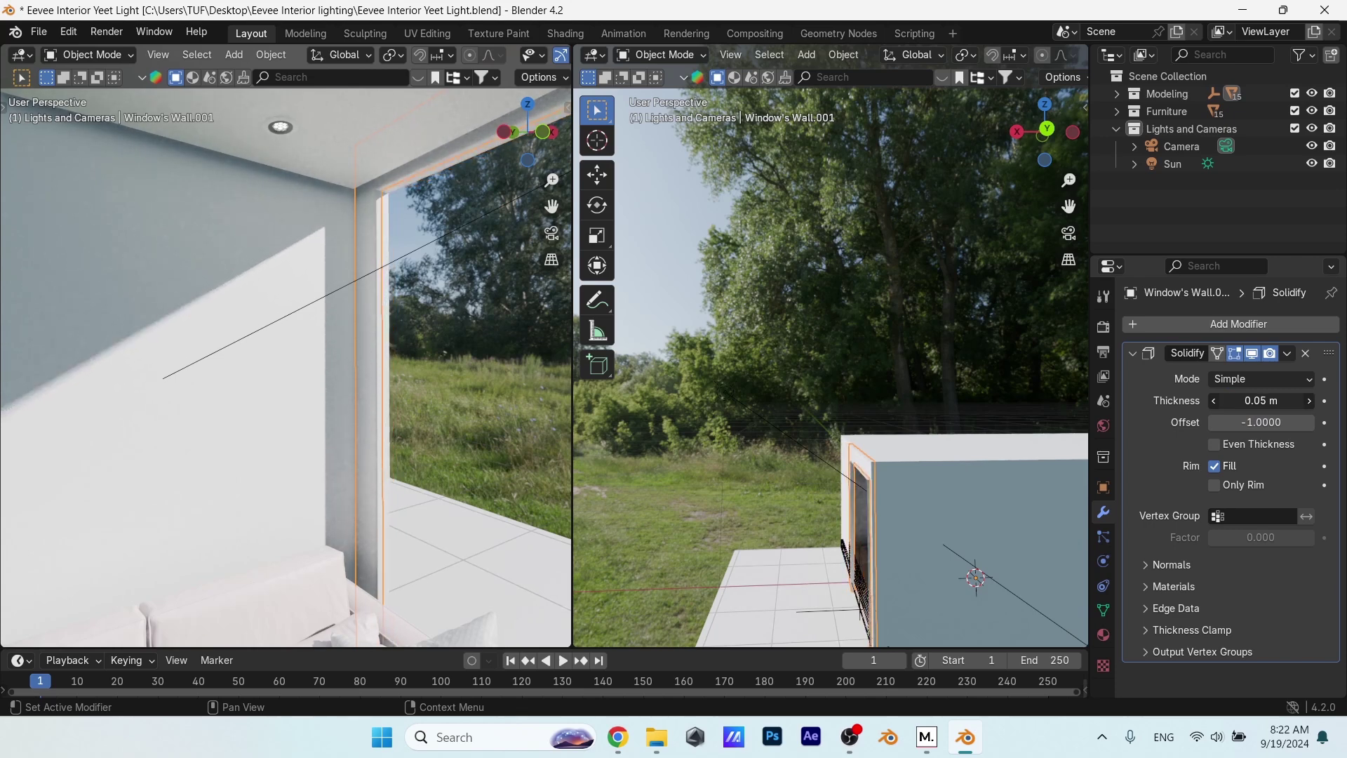
{"action": "left_click", "coordinate": [427, 263]}
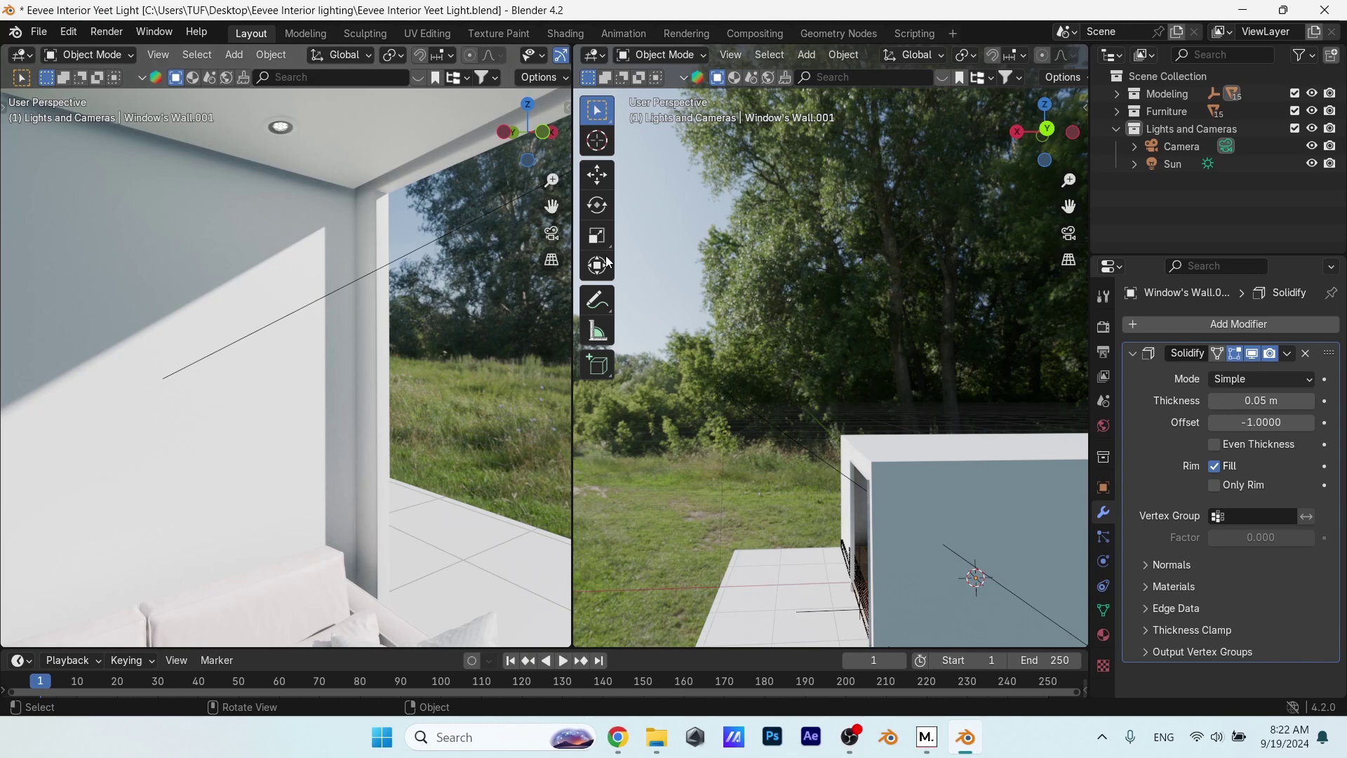
- Return to the camera view and reveal all hidden objects, including the window
{"action": "key", "text": "KP_0"}
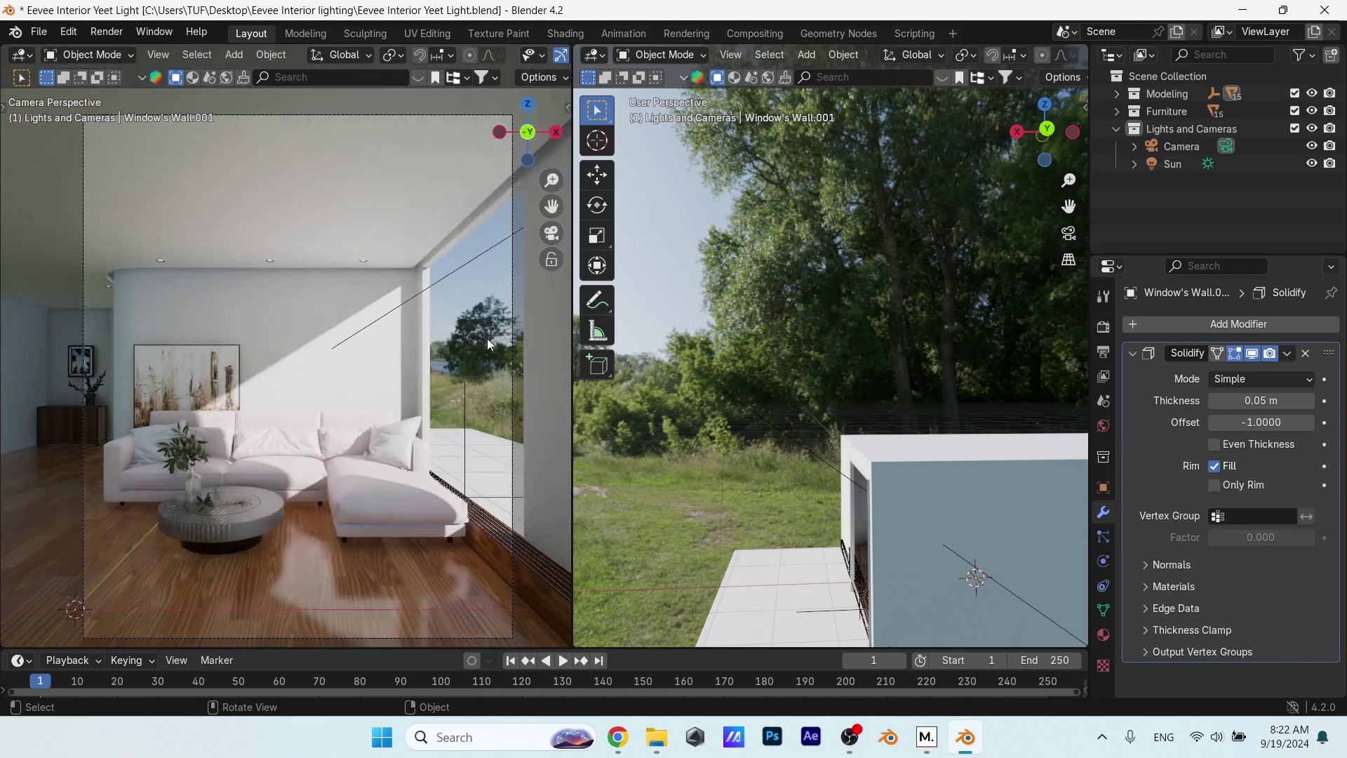
{"action": "key", "text": "alt+h"}
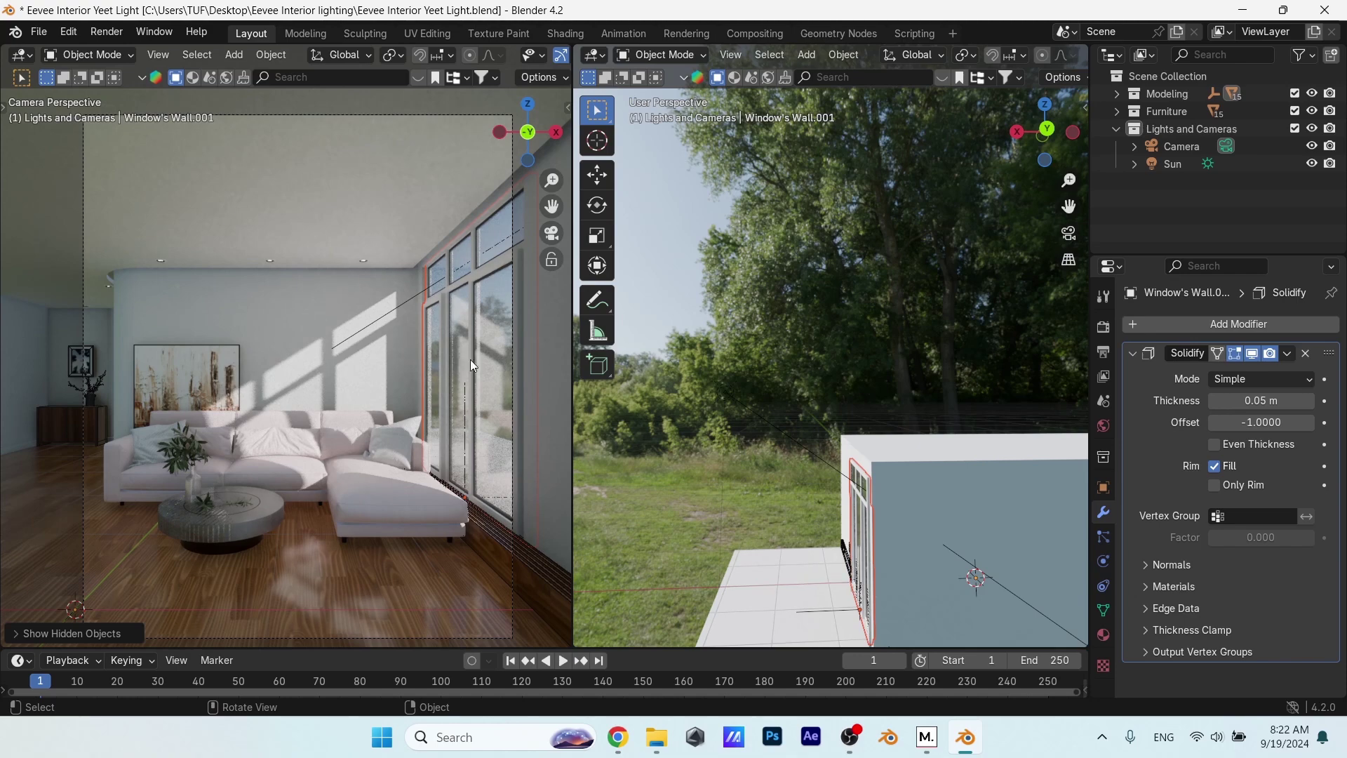
{"action": "middle_click_drag", "start_coordinate": [310, 428], "coordinate": [418, 373], "text": "shift"}
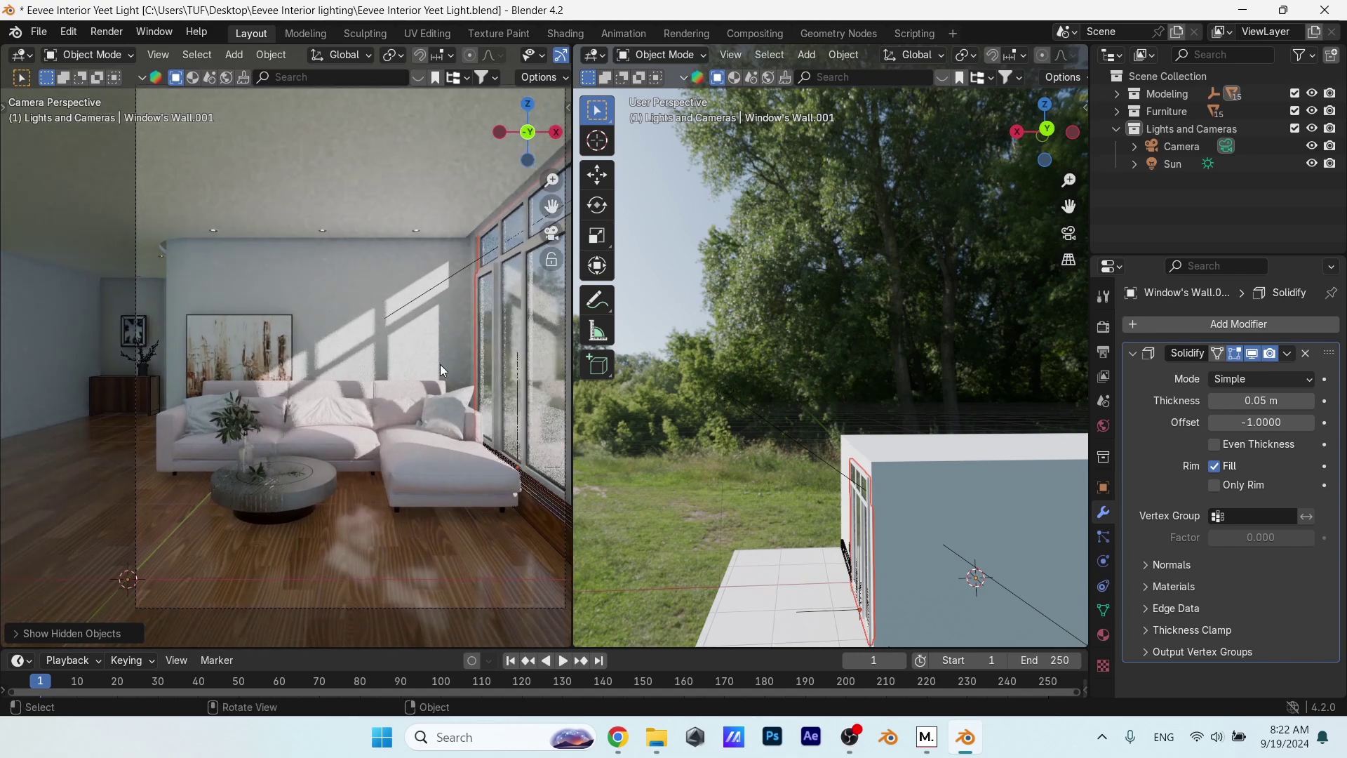
- Open the Window's material settings and search the online material library for "eevee glass" to preview the EEVEE Glass Shader
{"action": "left_click", "coordinate": [569, 360]}
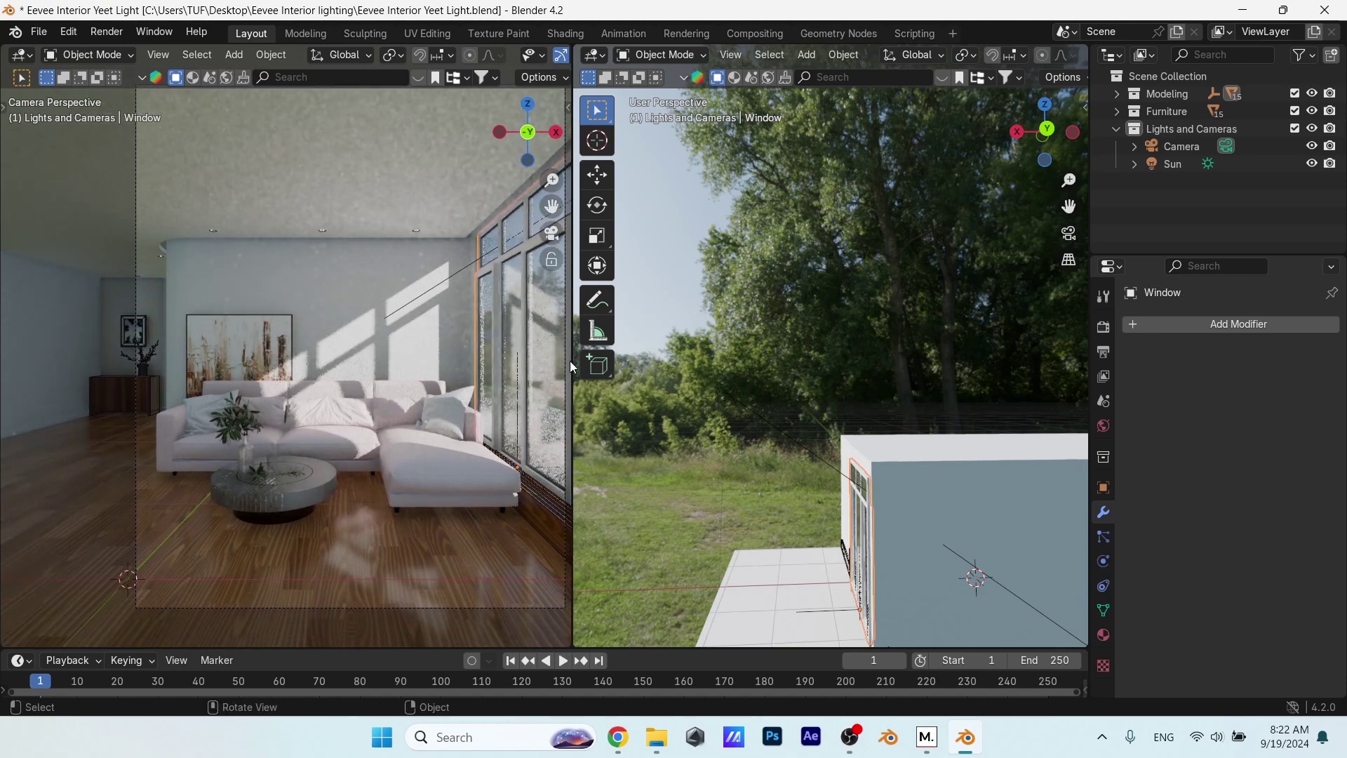
{"action": "left_click", "coordinate": [1101, 632]}
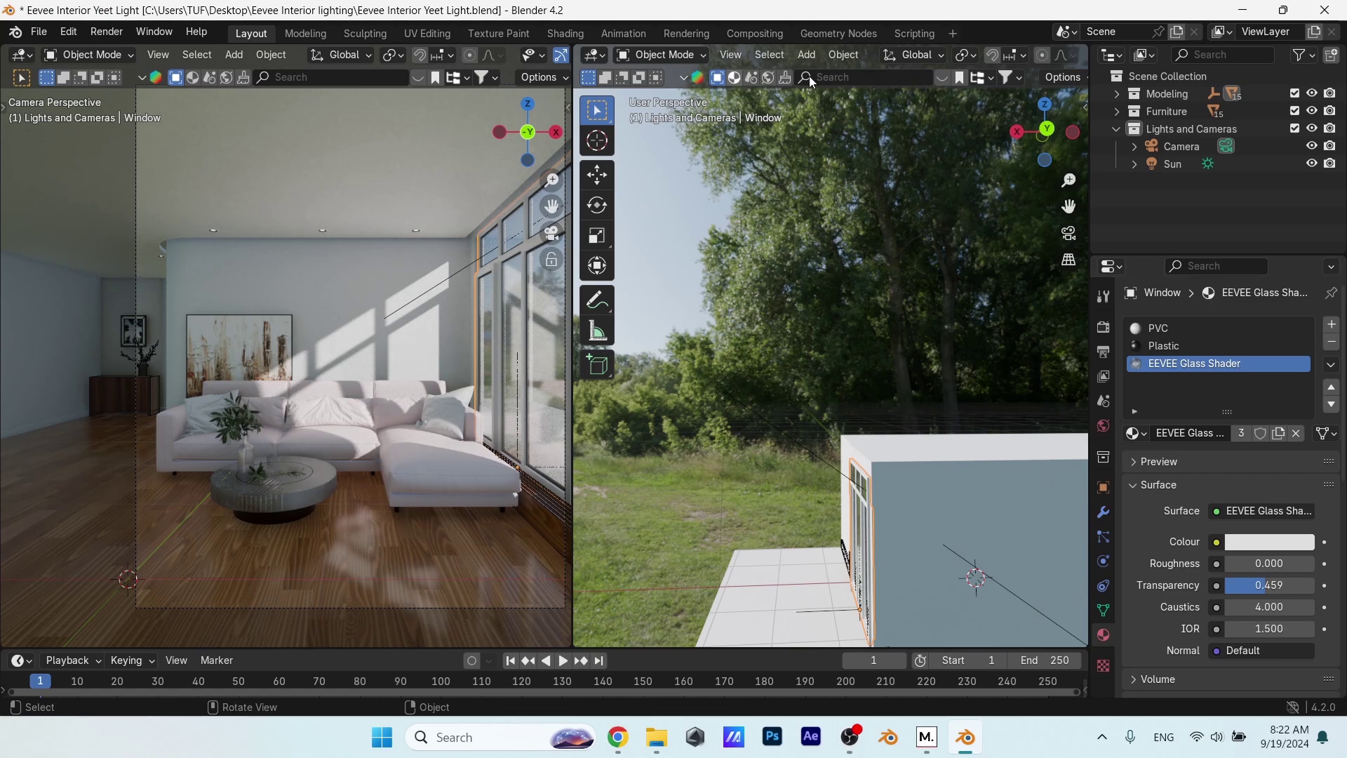
{"action": "left_click", "coordinate": [926, 78]}
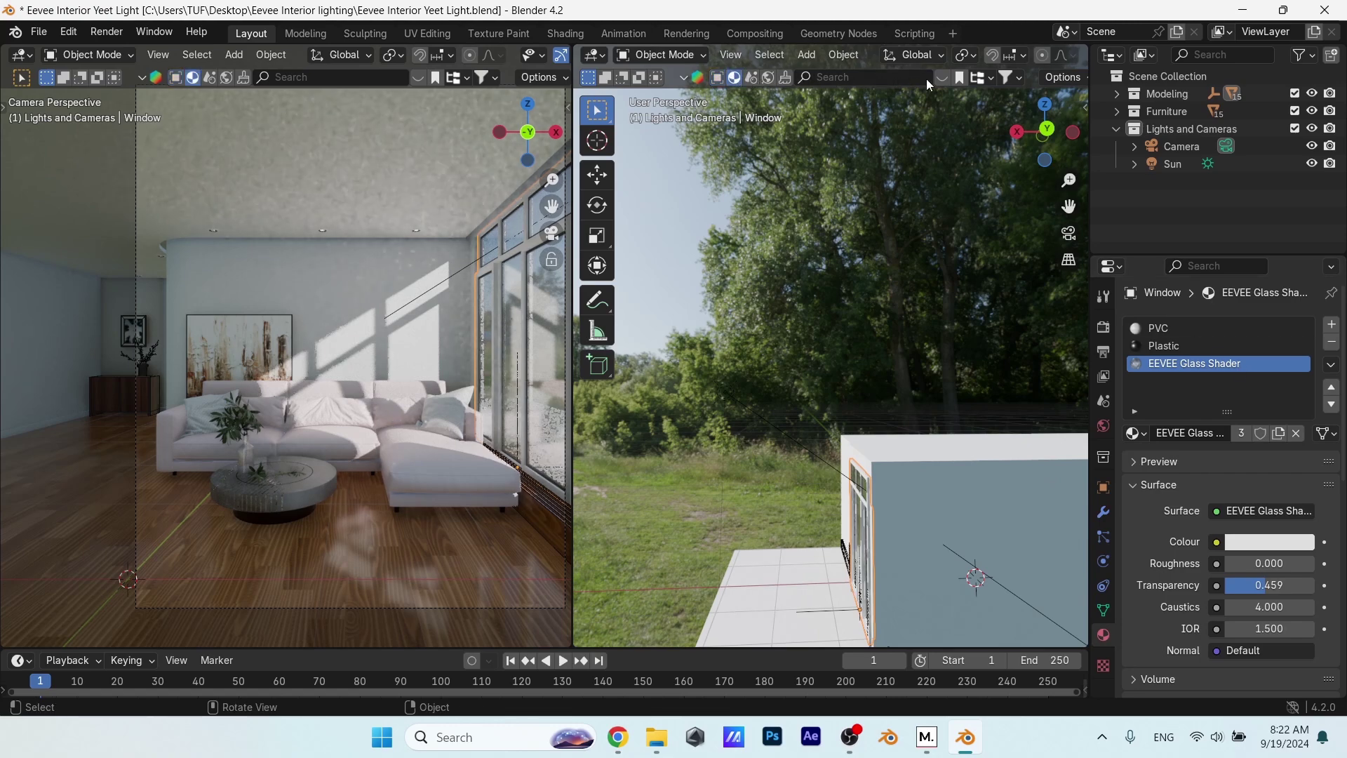
{"action": "left_click", "coordinate": [890, 80]}
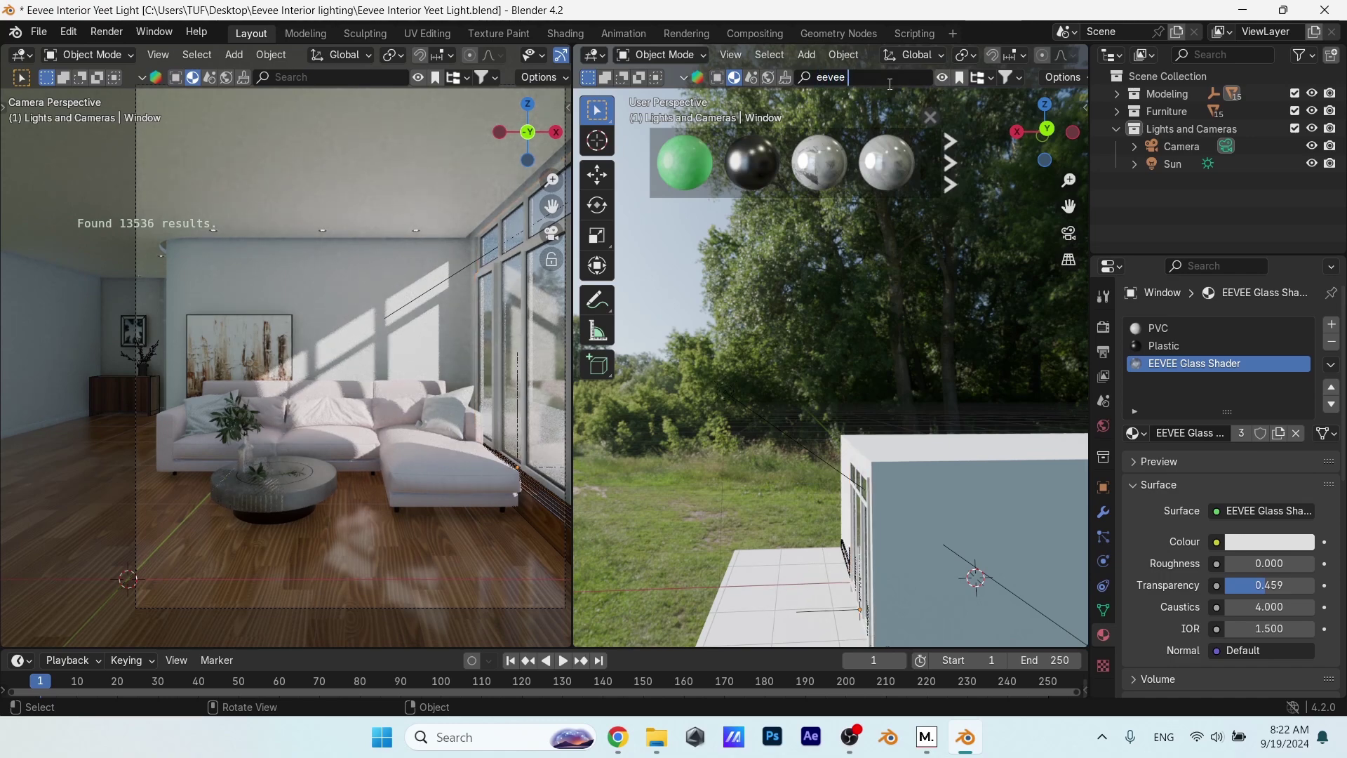
{"action": "key", "text": "Return"}
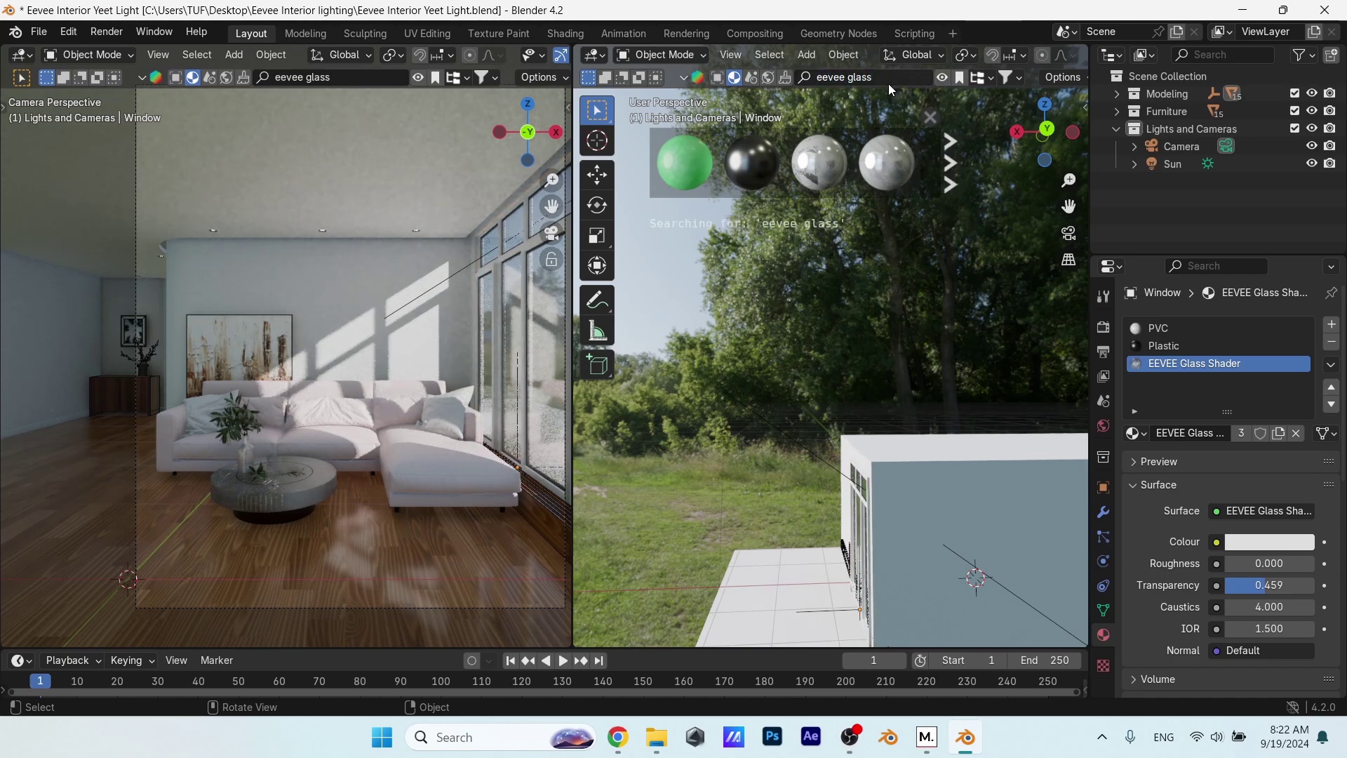
{"action": "mouse_move", "coordinate": [693, 162]}
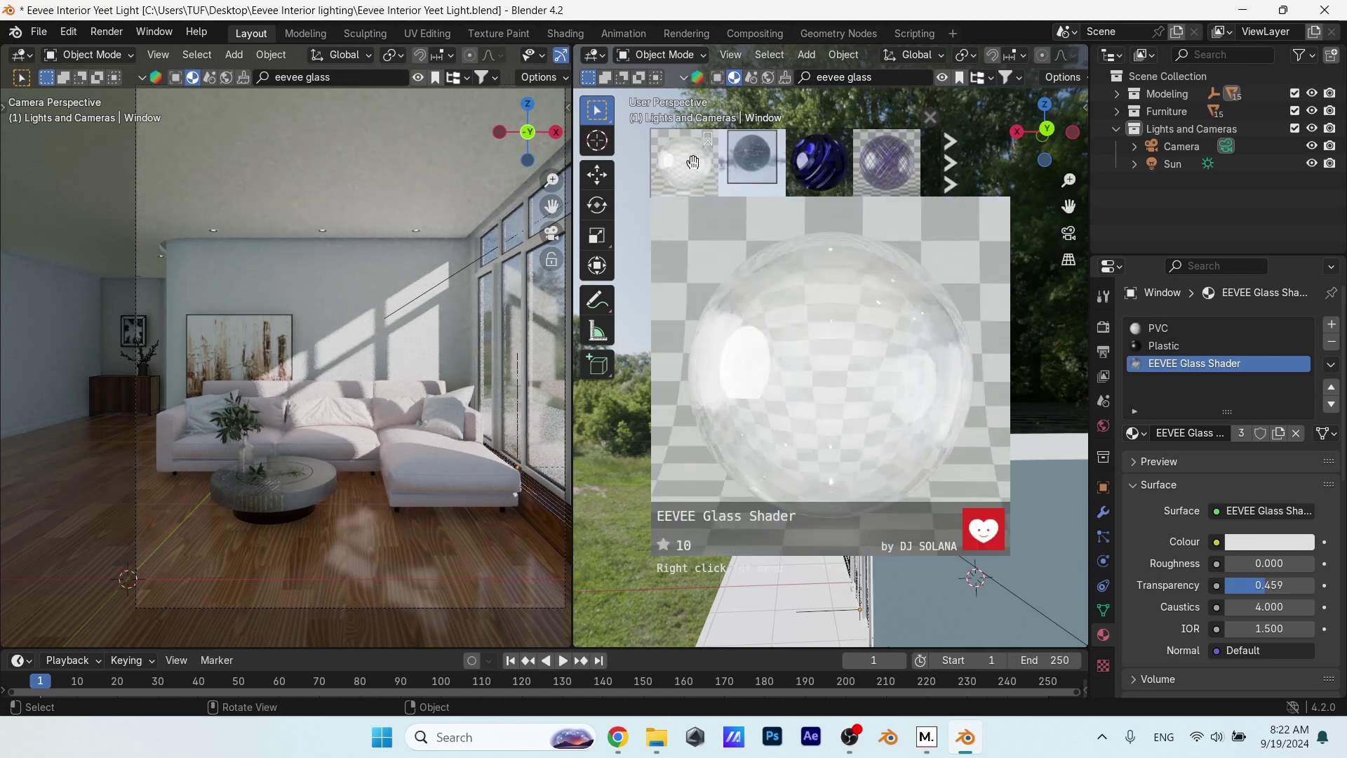
{"action": "left_click", "coordinate": [939, 78]}
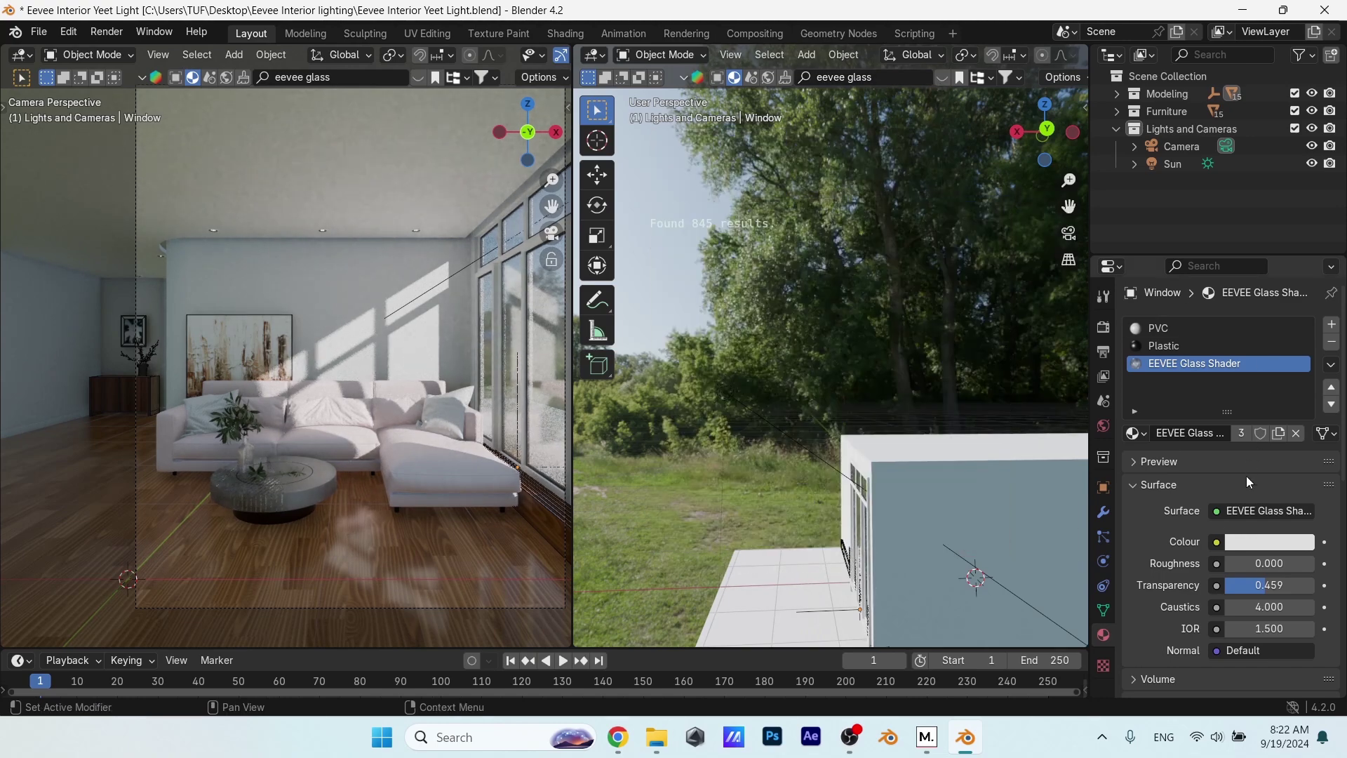
- Set the Transparency of the window's EEVEE Glass Shader to 0.645 and fine-tune its light Colour
{"action": "mouse_move", "coordinate": [1263, 585]}
{"action": "left_mouse_down"}
{"action": "mouse_move", "coordinate": [1193, 585]}
{"action": "mouse_move", "coordinate": [1316, 585]}
{"action": "mouse_move", "coordinate": [1283, 585]}
{"action": "left_mouse_up"}
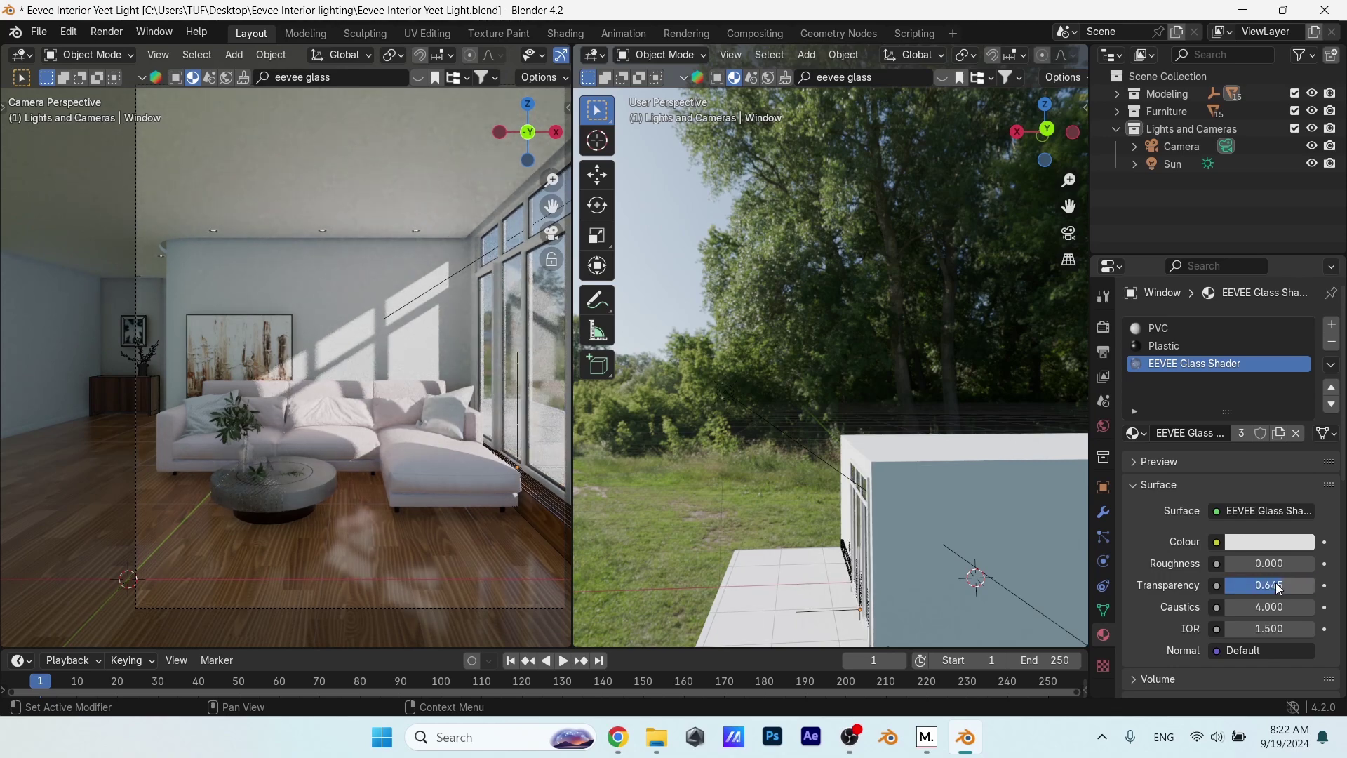
{"action": "left_click", "coordinate": [1270, 545]}
{"action": "left_click_drag", "start_coordinate": [1214, 340], "coordinate": [1209, 342]}
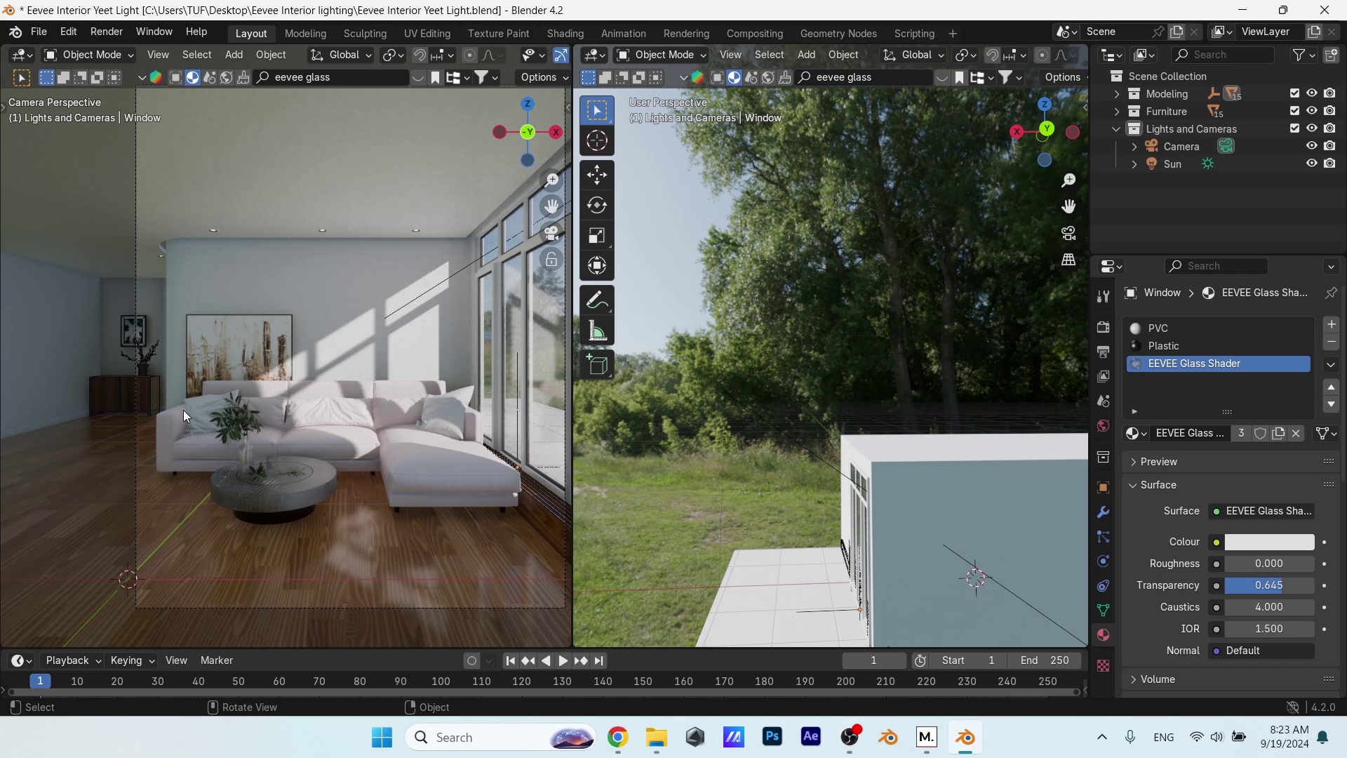
- Hide the Walls.001 object in both the viewport and renders to open the house on that side
{"action": "left_click", "coordinate": [64, 354]}
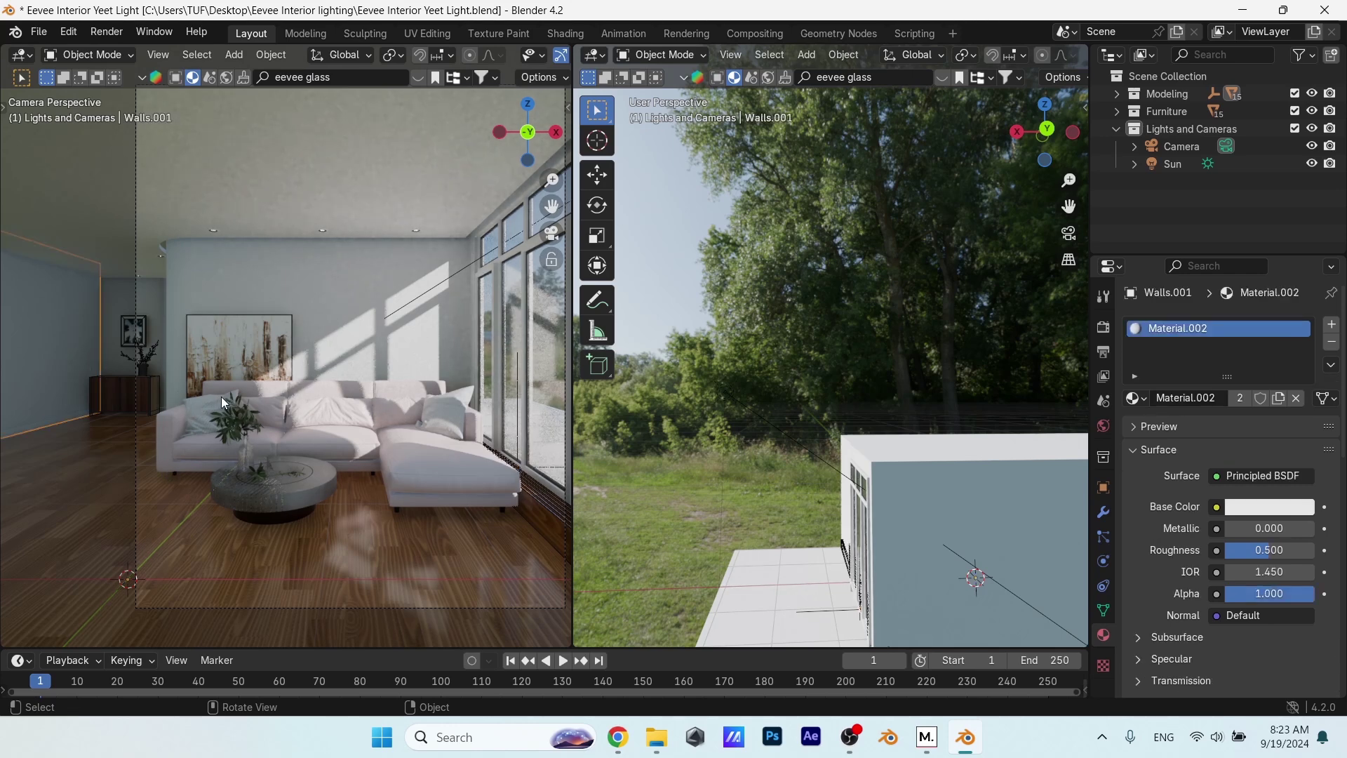
{"action": "middle_click_drag", "start_coordinate": [870, 499], "coordinate": [905, 445]}
{"action": "scroll", "coordinate": [926, 458], "scroll_direction": "up", "scroll_amount": 4}
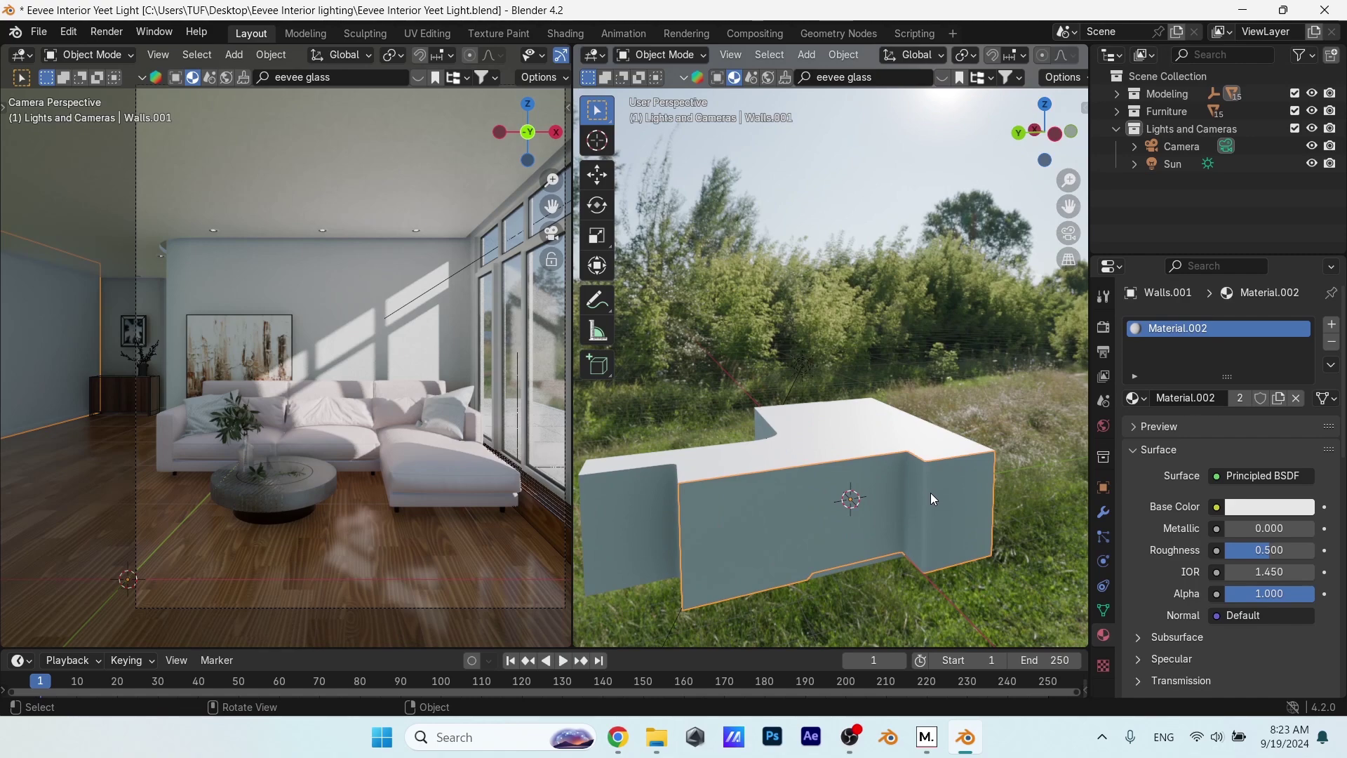
{"action": "left_click", "coordinate": [1118, 94]}
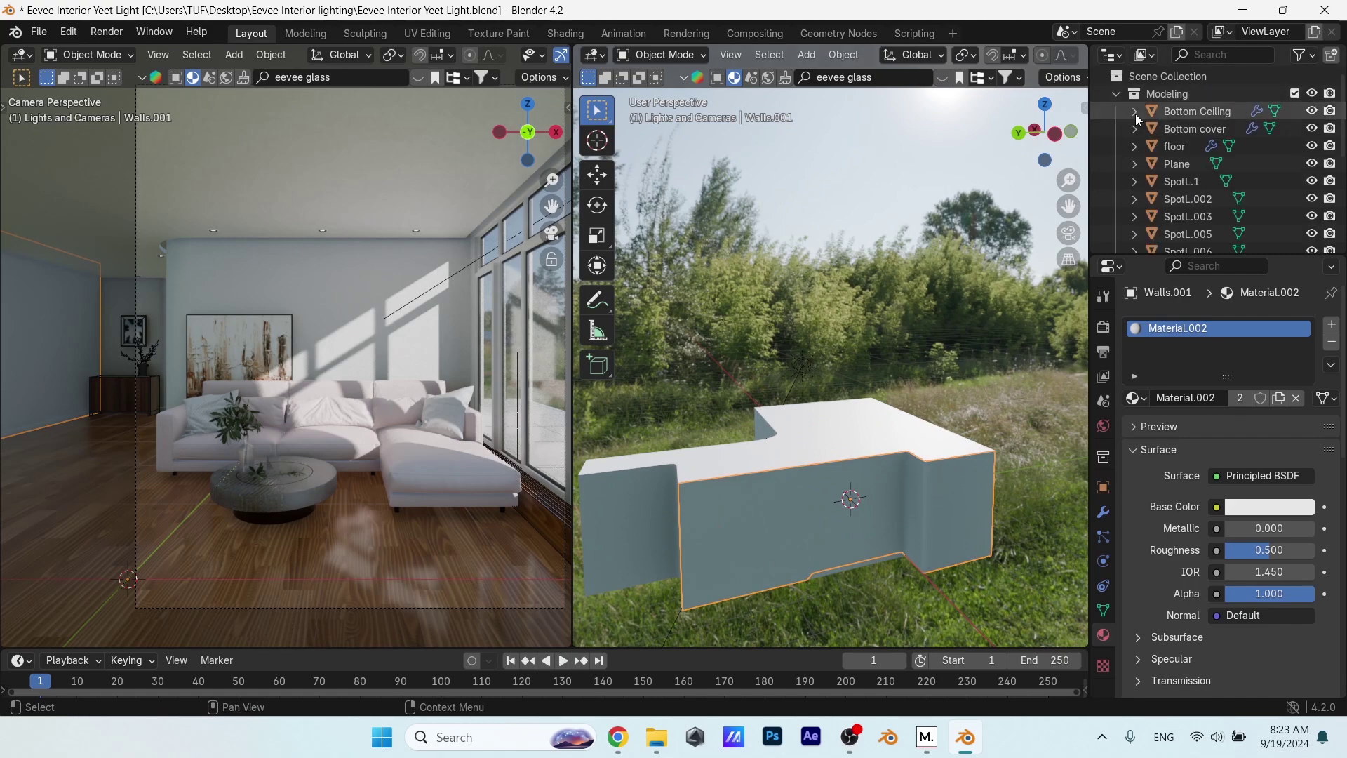
{"action": "scroll", "coordinate": [1151, 141], "scroll_direction": "down", "scroll_amount": 5}
{"action": "left_click", "coordinate": [1312, 165]}
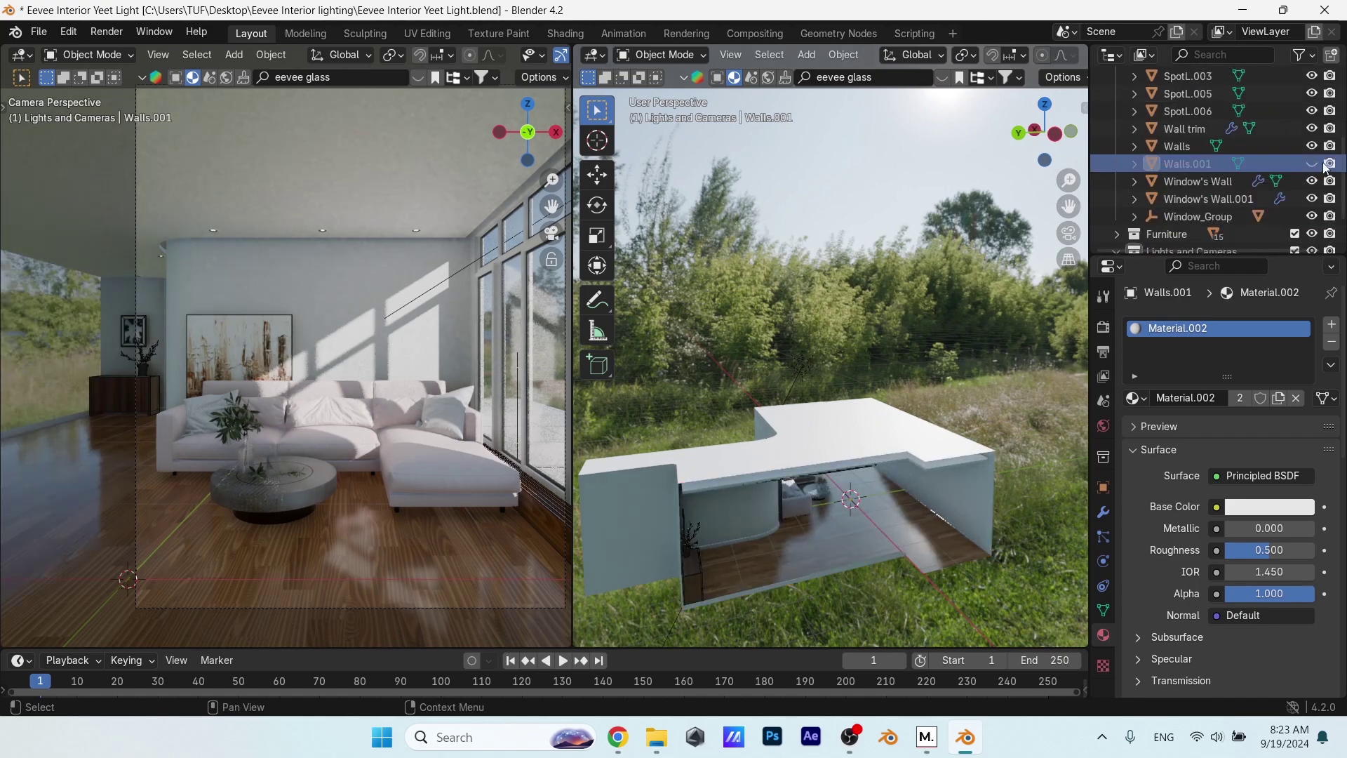
{"action": "left_click", "coordinate": [1329, 164]}
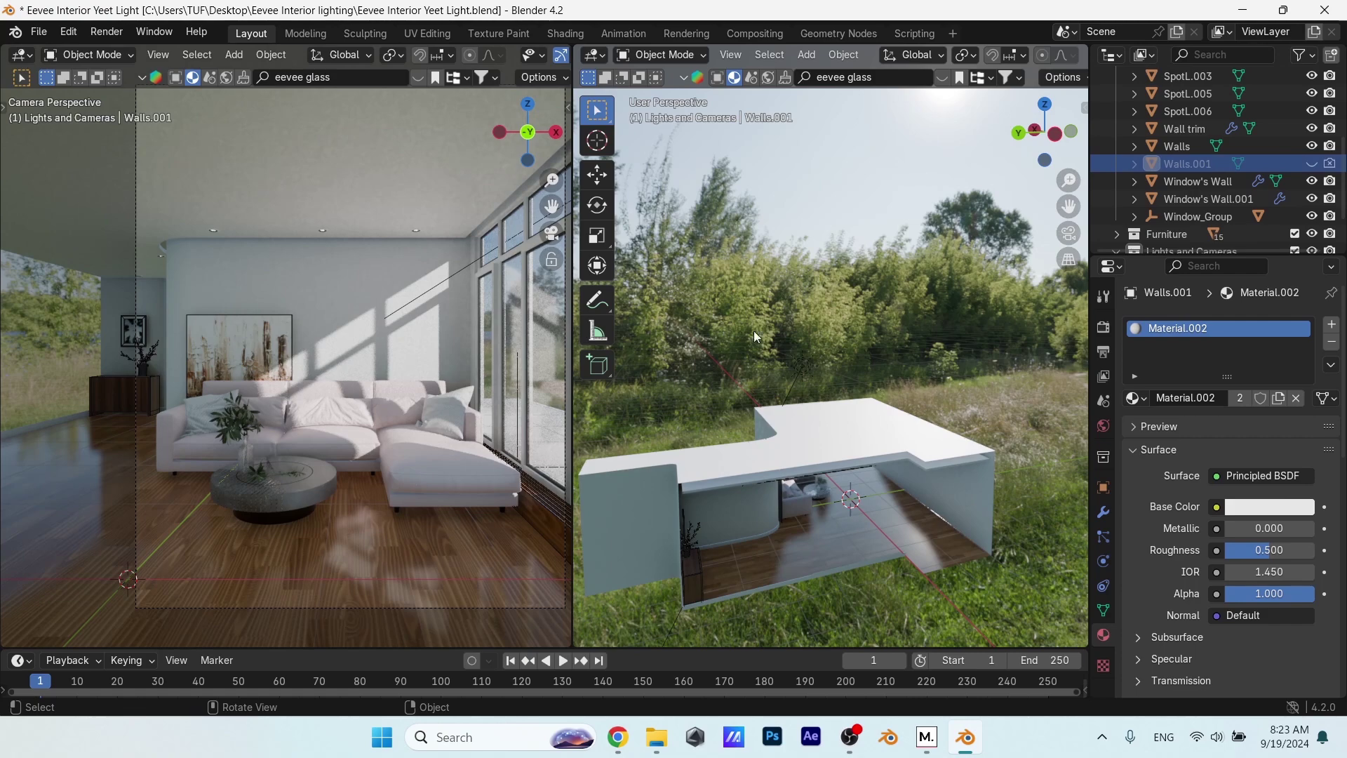
- Add an area light beside the house and rotate it 90° about the Y axis, facing the house's open side
{"action": "middle_click_drag", "start_coordinate": [987, 475], "coordinate": [835, 481]}
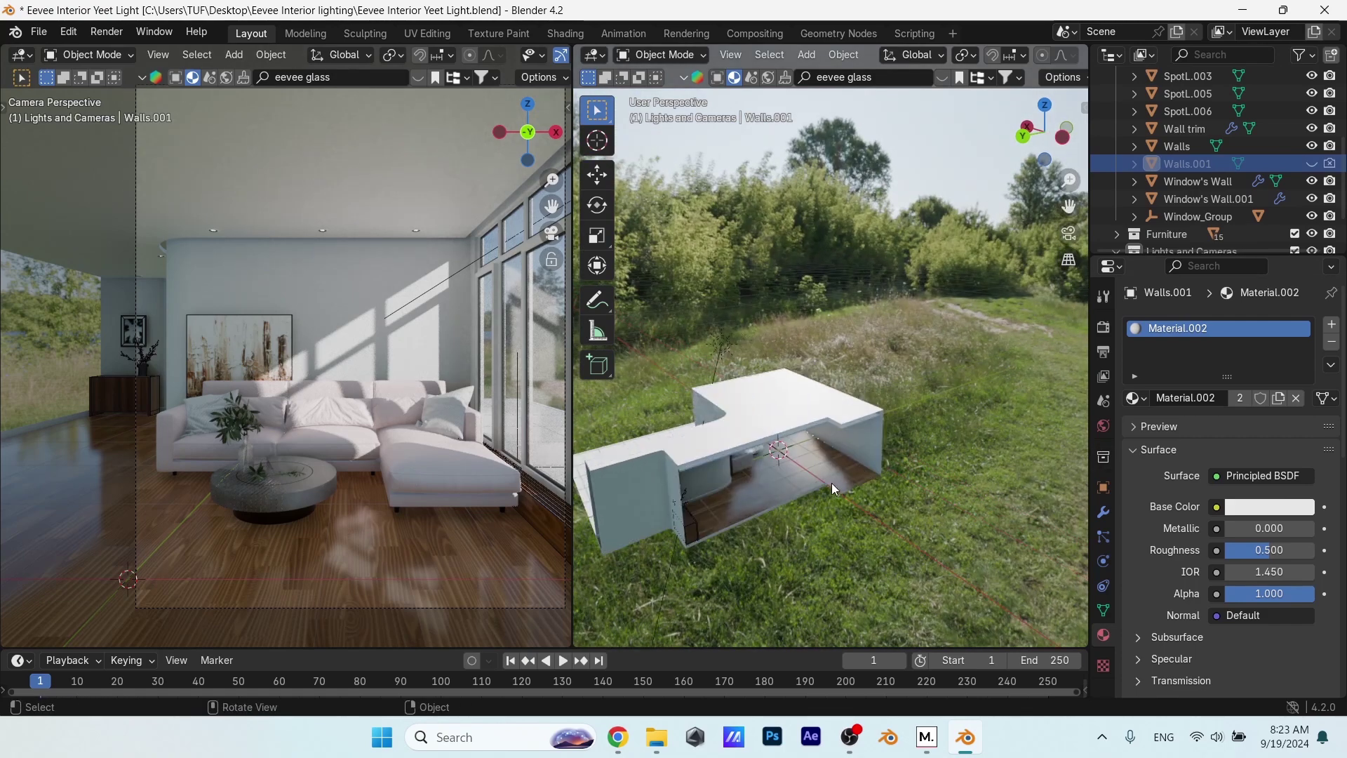
{"action": "key", "text": "shift+a"}
{"action": "mouse_move", "coordinate": [805, 490]}
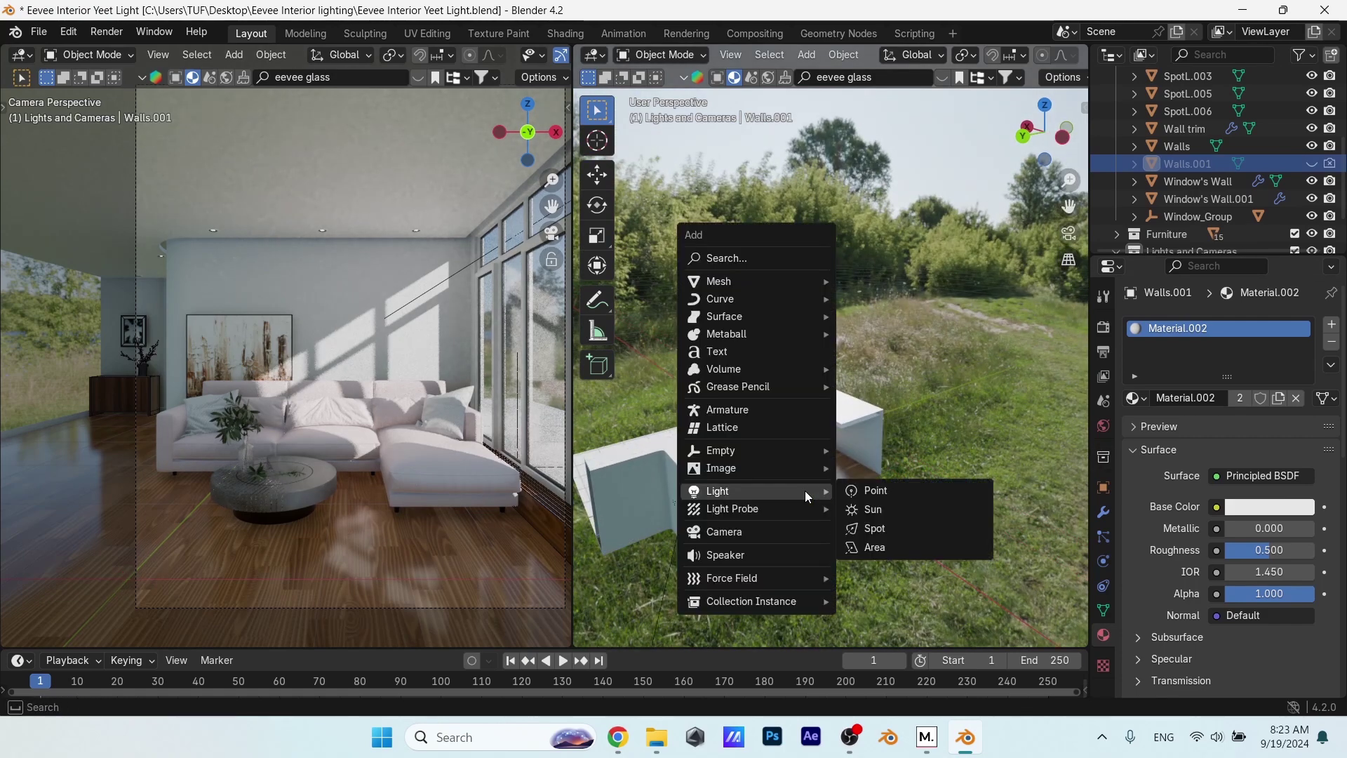
{"action": "left_click", "coordinate": [874, 546]}
{"action": "key", "text": "r"}
{"action": "key", "text": "x"}
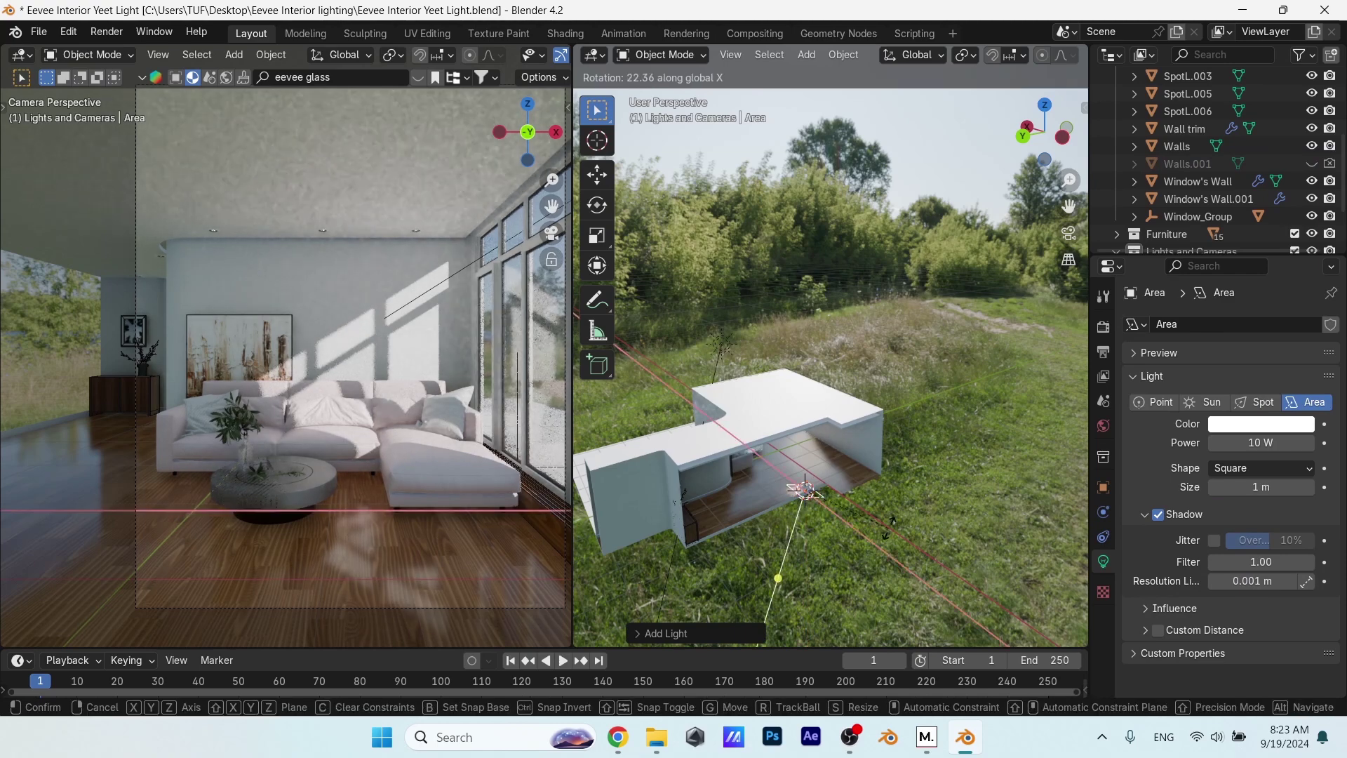
{"action": "type", "text": "y"}
{"action": "type", "text": "90"}
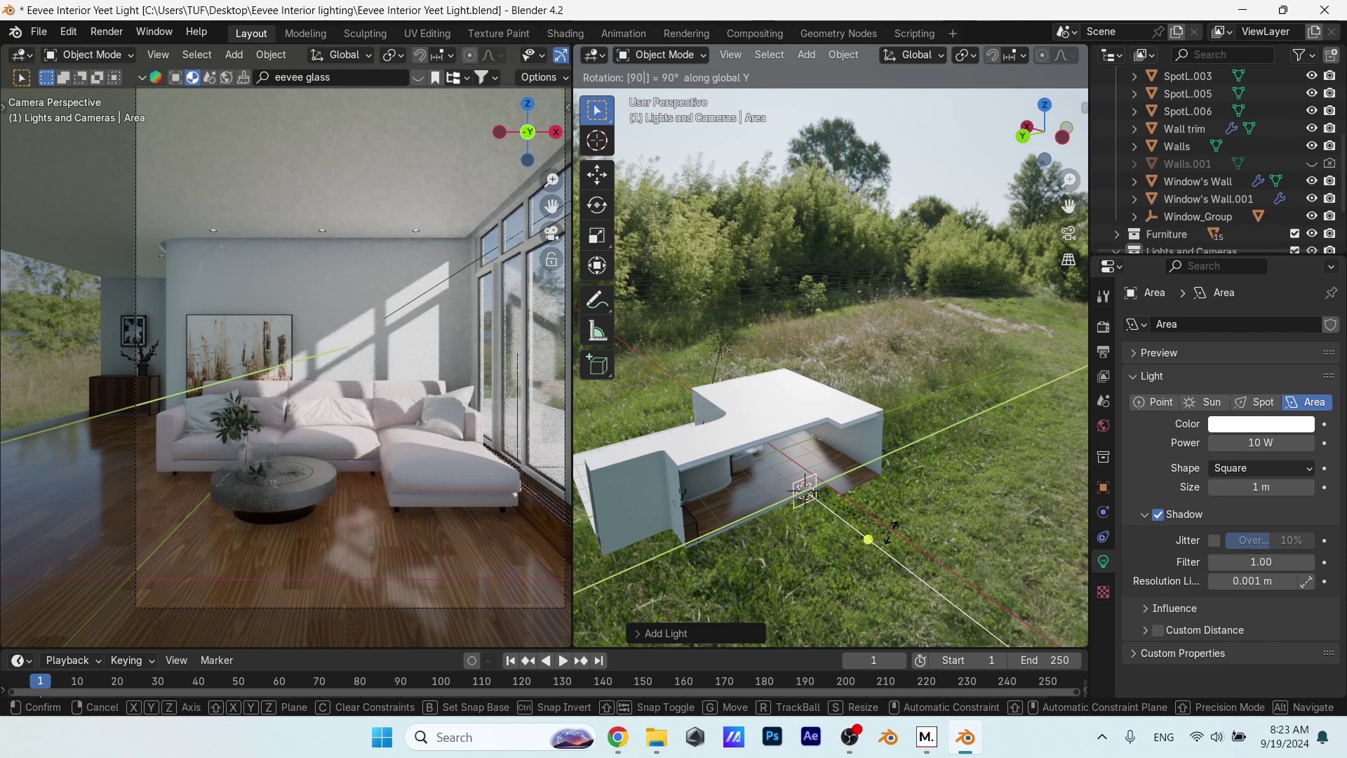
{"action": "key", "text": "Return"}
- Enlarge the area light and move it up in front of the house's open side
{"action": "key", "text": "s"}
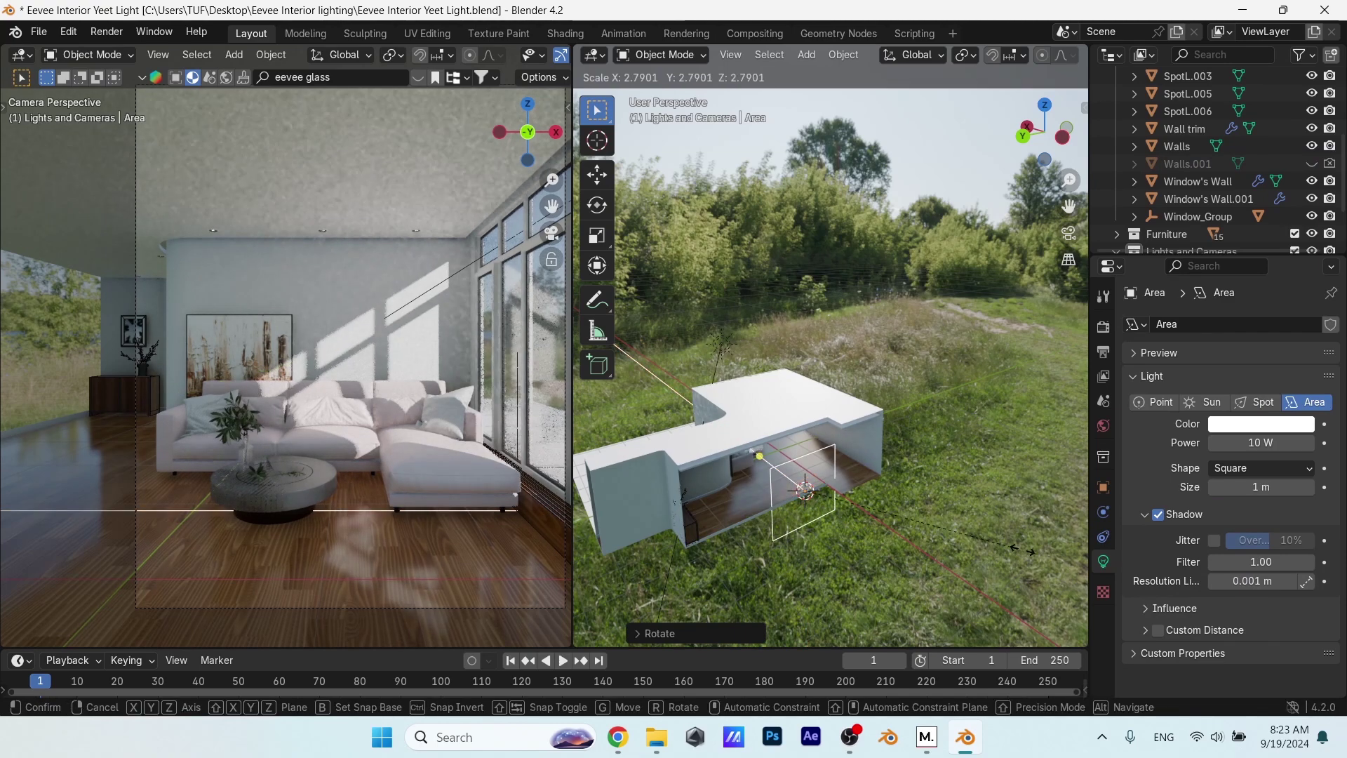
{"action": "left_click", "coordinate": [646, 562]}
{"action": "middle_click_drag", "start_coordinate": [647, 562], "coordinate": [961, 549]}
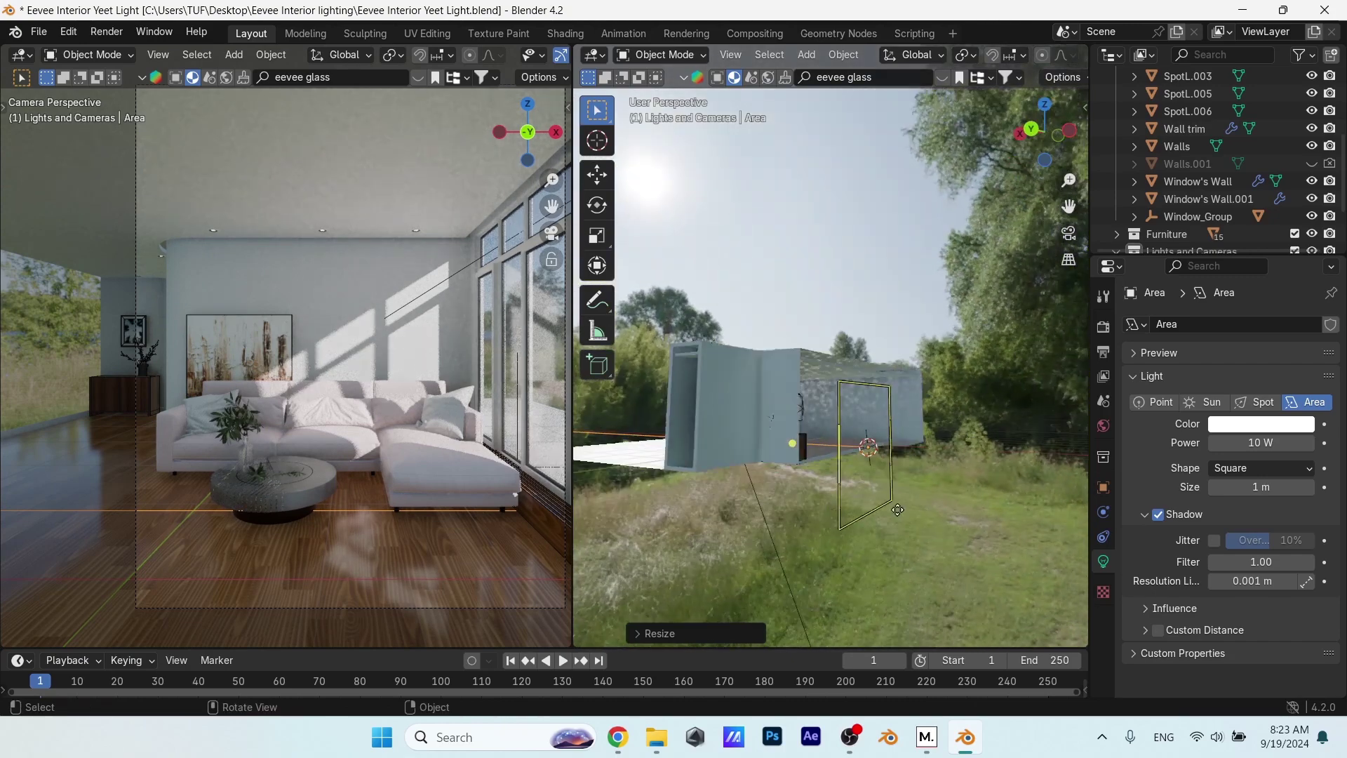
{"action": "key", "text": "g"}
{"action": "left_click", "coordinate": [912, 540]}
{"action": "middle_click_drag", "start_coordinate": [912, 540], "coordinate": [876, 533]}
- Stretch the area light along Y to span the open side, then move it farther out from the house
{"action": "key", "text": "s"}
{"action": "key", "text": "y"}
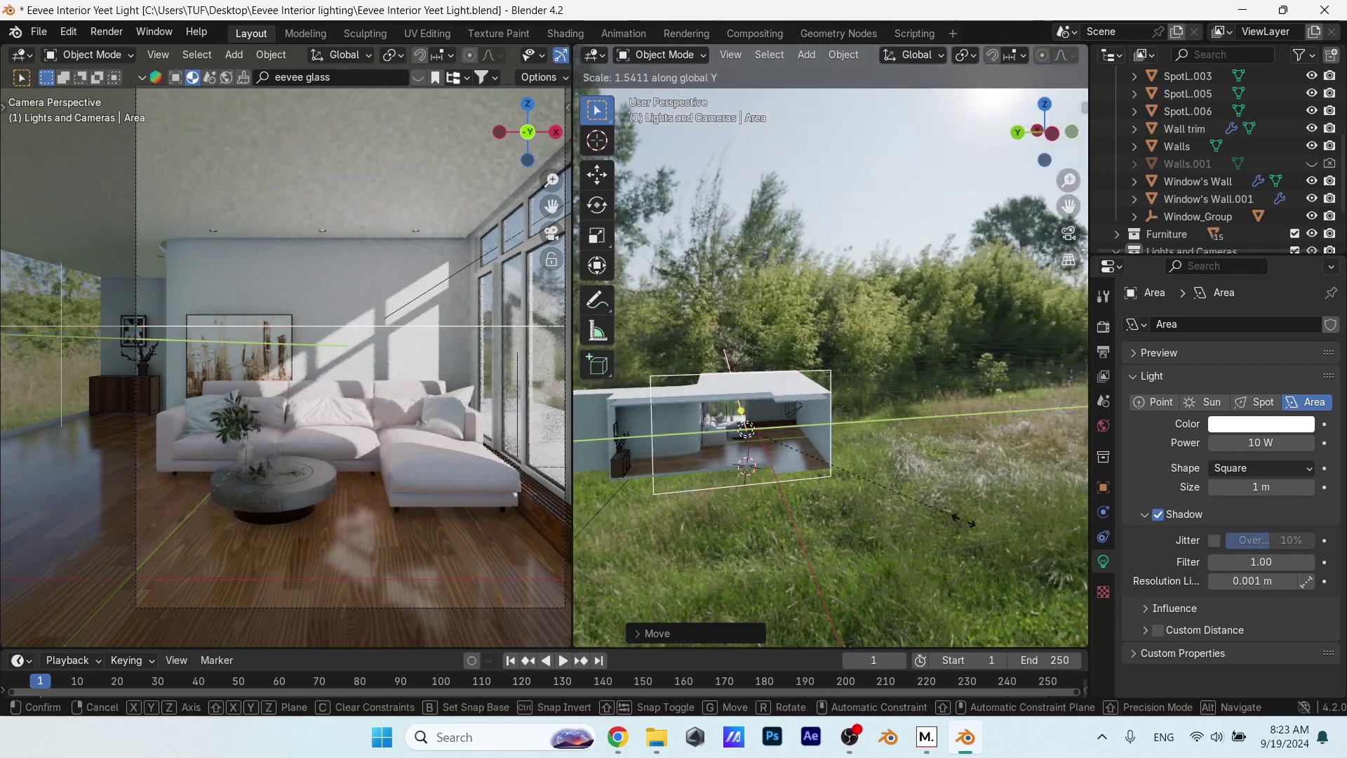
{"action": "left_click", "coordinate": [1026, 522]}
{"action": "middle_click_drag", "start_coordinate": [1035, 515], "coordinate": [1025, 487]}
{"action": "key", "text": "g"}
{"action": "left_click", "coordinate": [970, 533]}
- Tilt the area light about 8° around the Y axis and raise it about 0.46 m along Z
{"action": "key", "text": "r"}
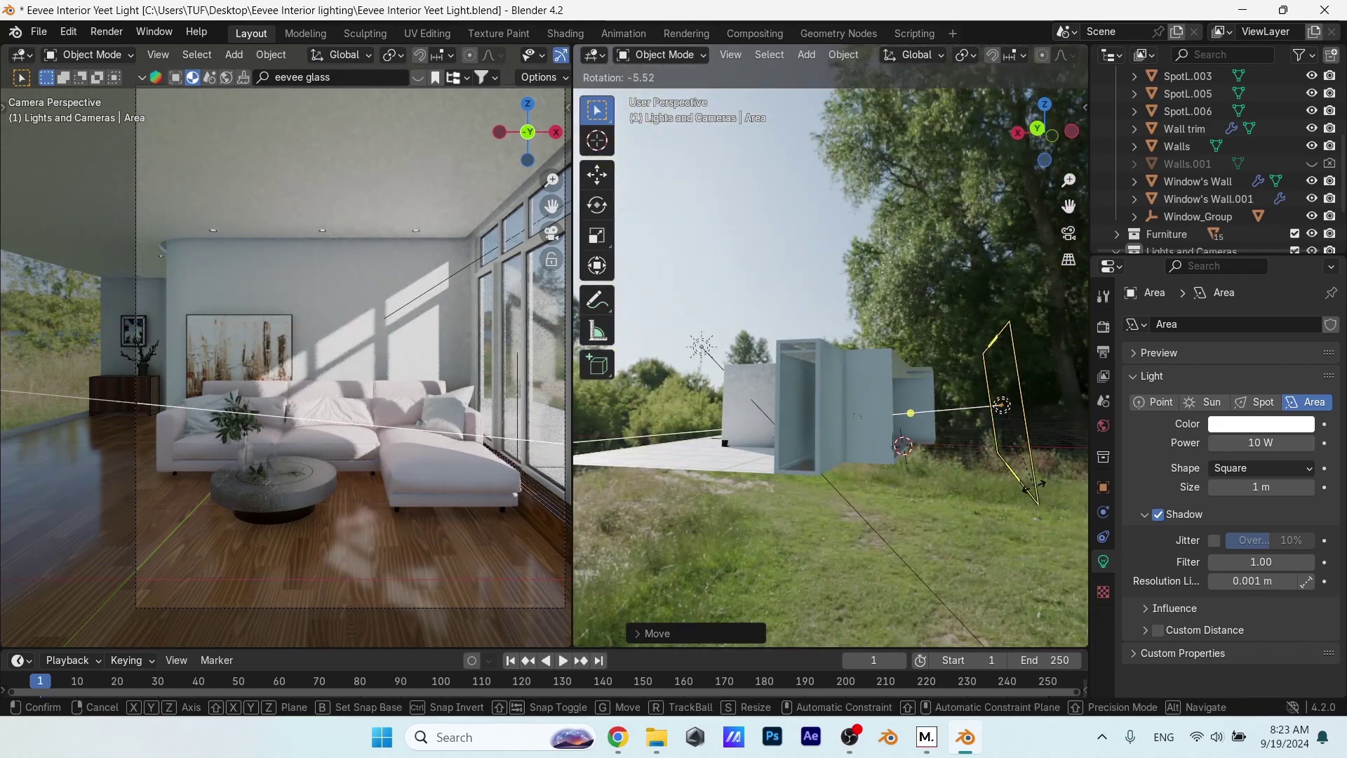
{"action": "key", "text": "x"}
{"action": "key", "text": "y"}
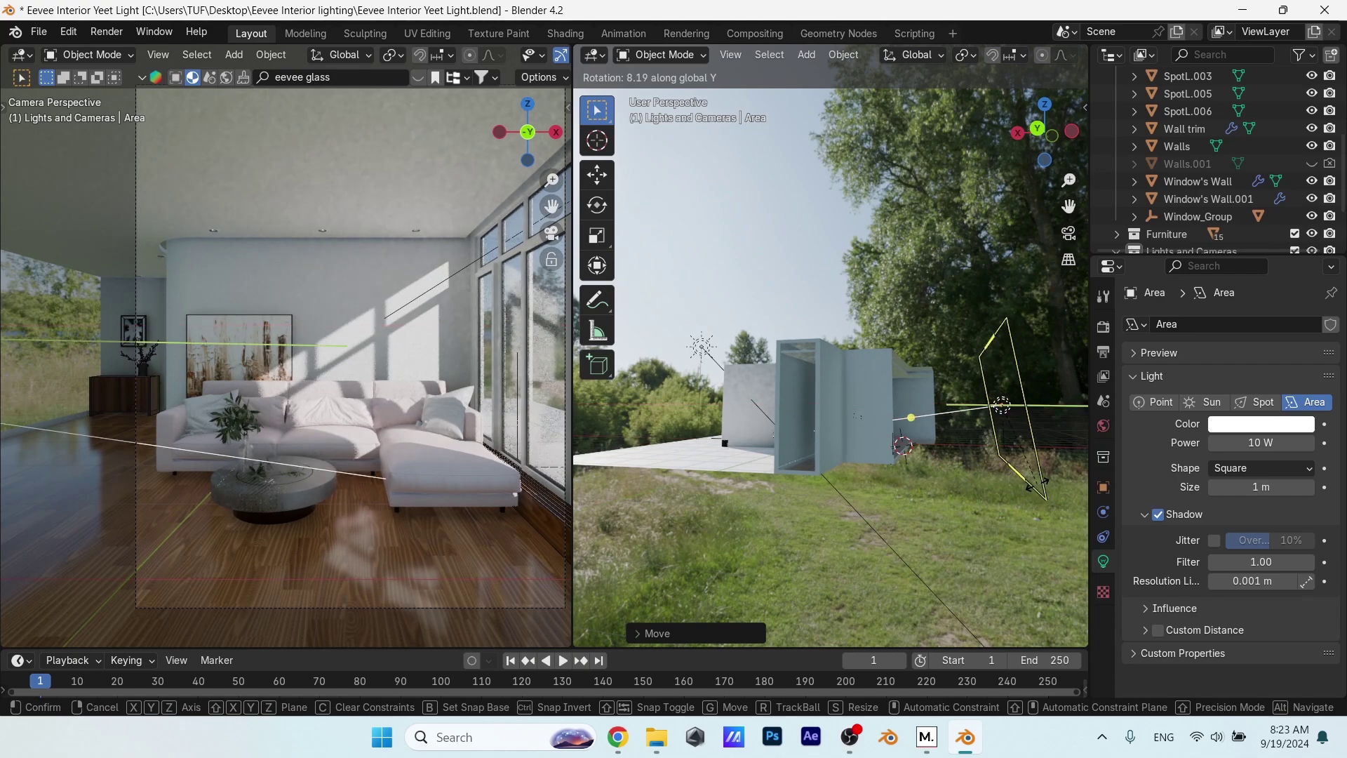
{"action": "left_click", "coordinate": [1036, 484]}
{"action": "key", "text": "g"}
{"action": "key", "text": "z"}
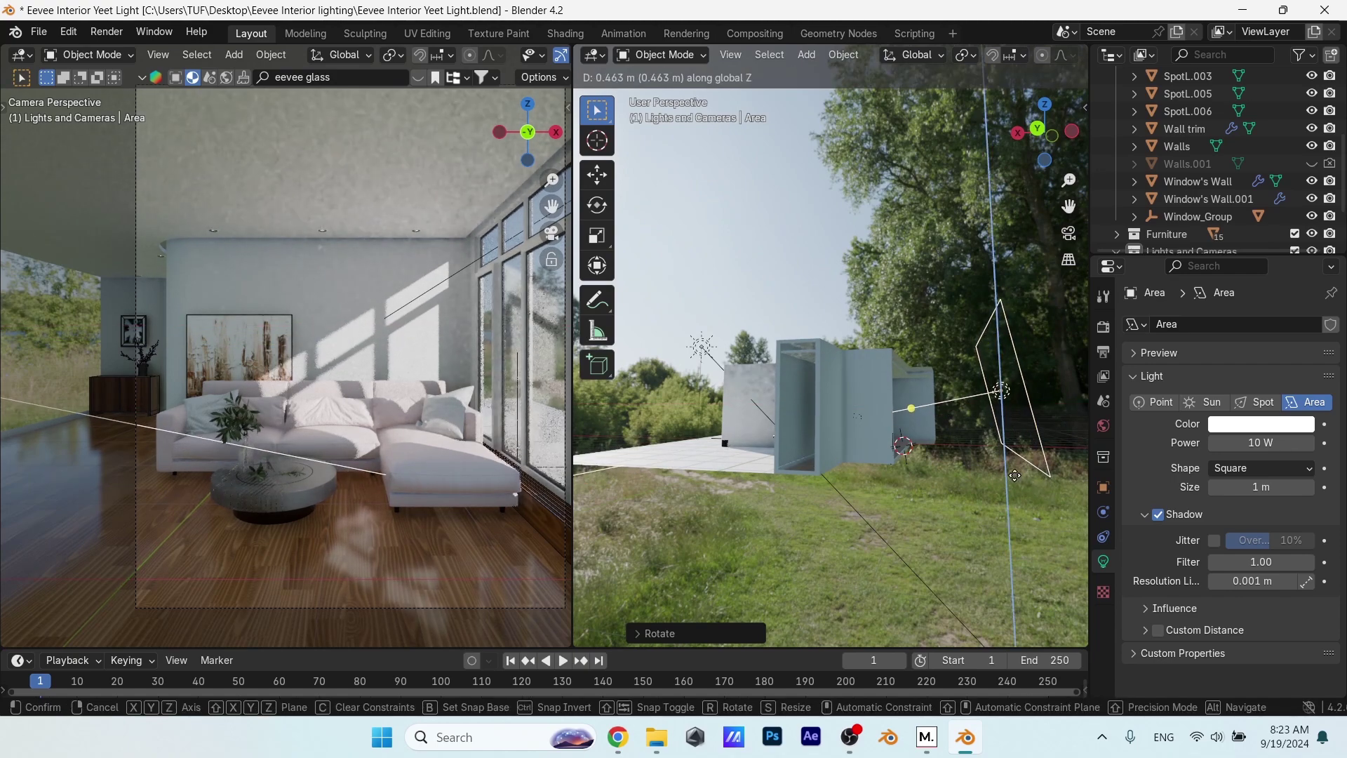
{"action": "left_click", "coordinate": [1015, 474]}
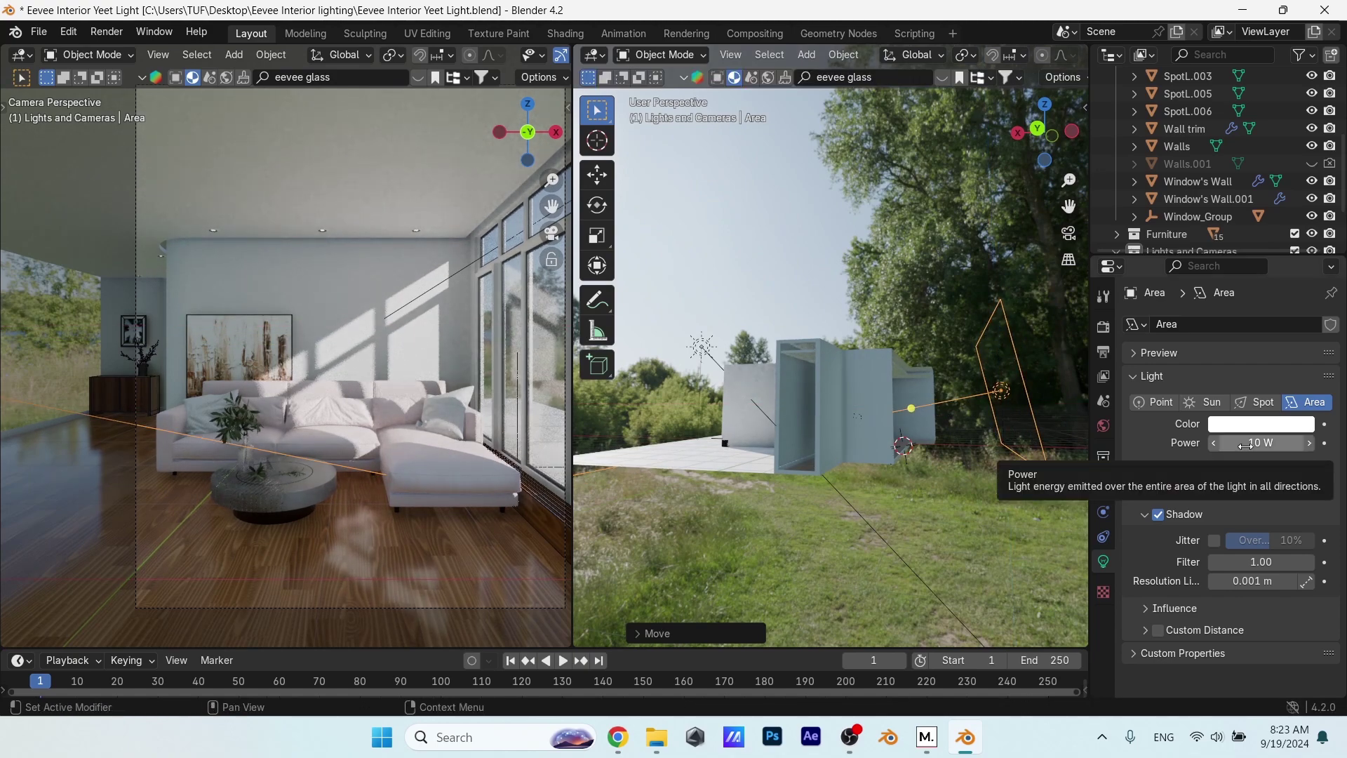
- Raise the area light's power to 232.6 W
{"action": "mouse_move", "coordinate": [1245, 445]}
{"action": "left_mouse_down"}
{"action": "mouse_move", "coordinate": [1304, 444]}
{"action": "mouse_move", "coordinate": [1246, 444]}
{"action": "left_mouse_up"}
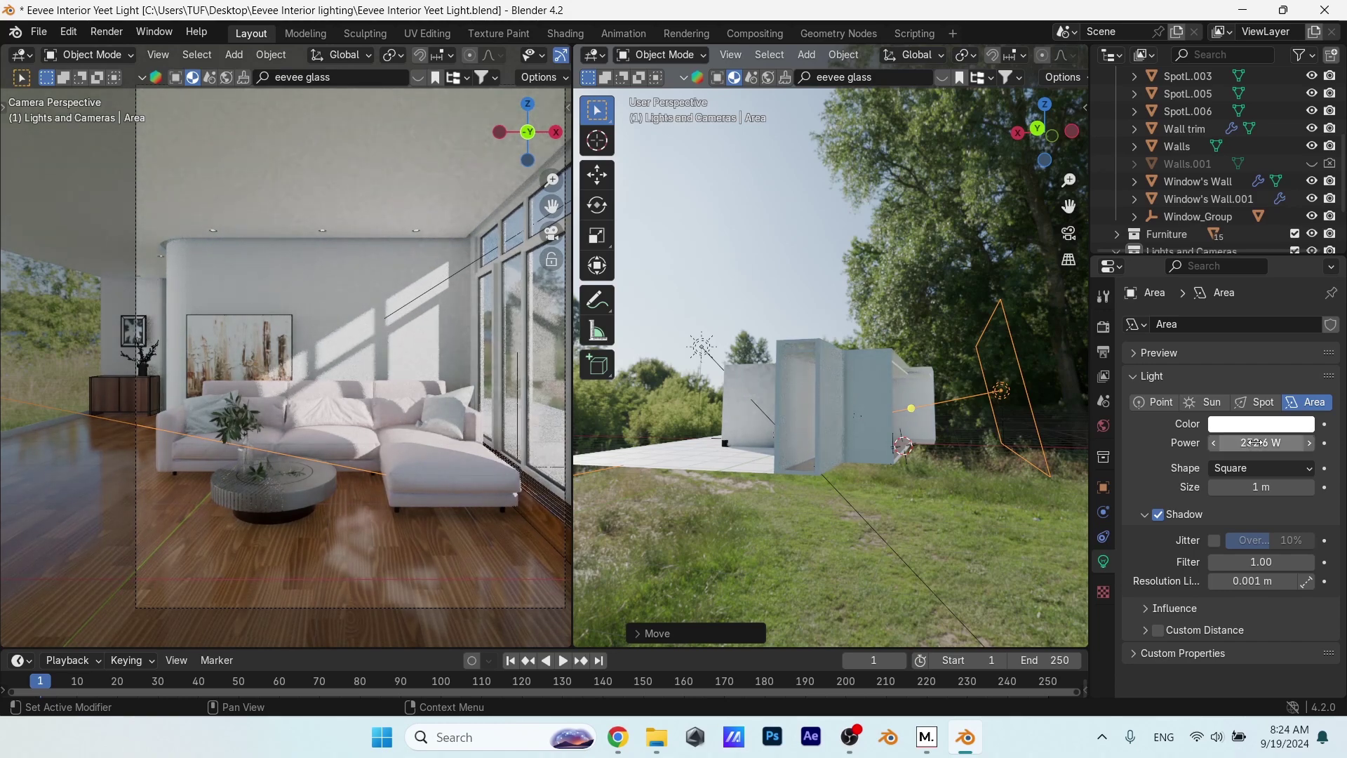
- Apply Shade Smooth to the Walls object
{"action": "left_click", "coordinate": [217, 259]}
{"action": "right_click", "coordinate": [219, 261]}
{"action": "left_click", "coordinate": [207, 232]}
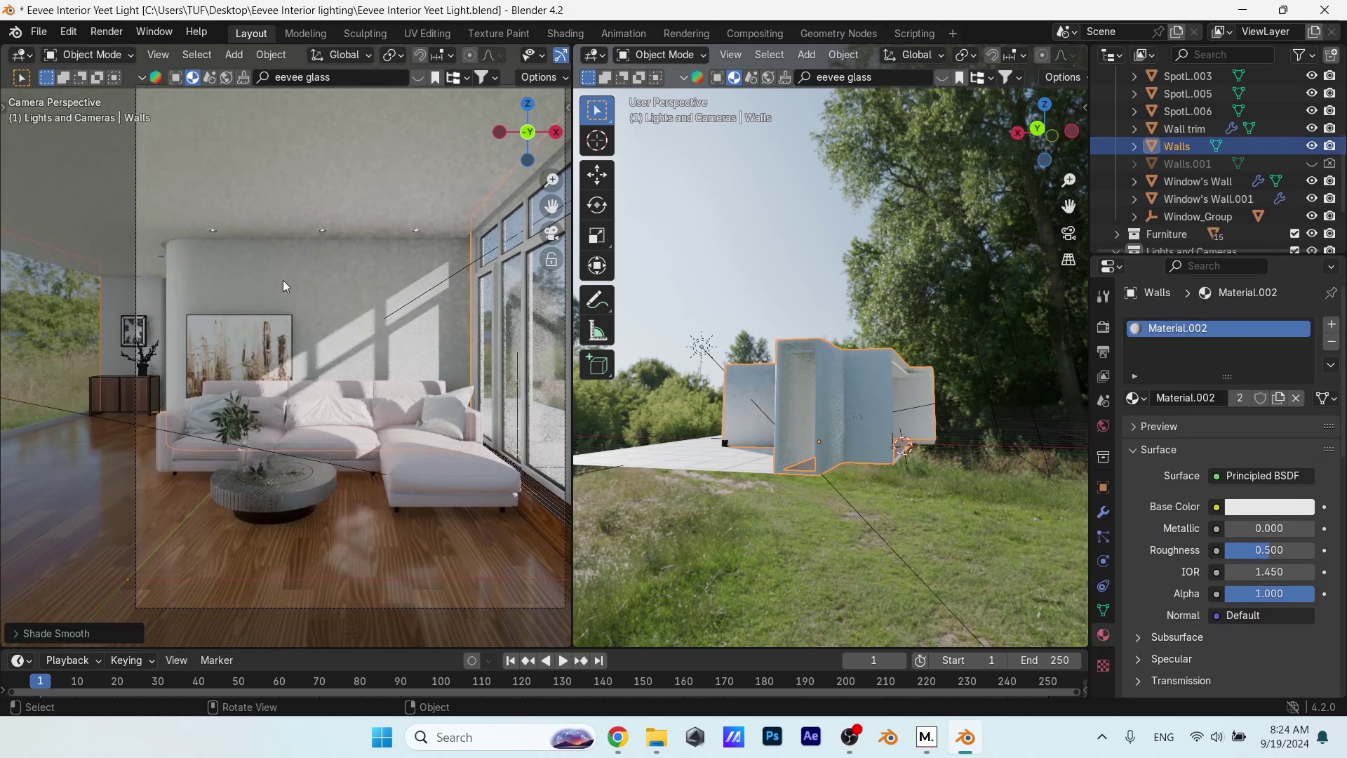
- Set the area light's power to 400 W
{"action": "left_click", "coordinate": [1003, 390]}
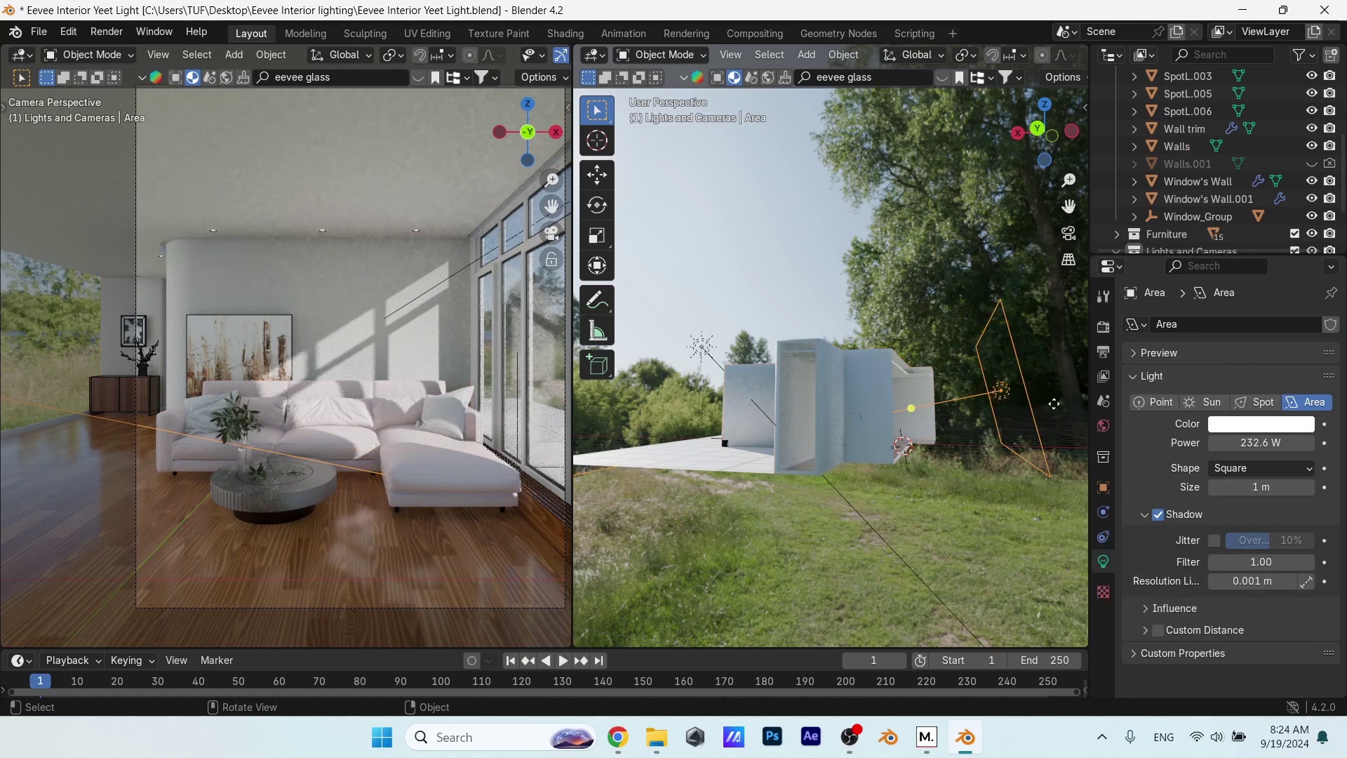
{"action": "left_click", "coordinate": [1243, 440]}
{"action": "type", "text": "400"}
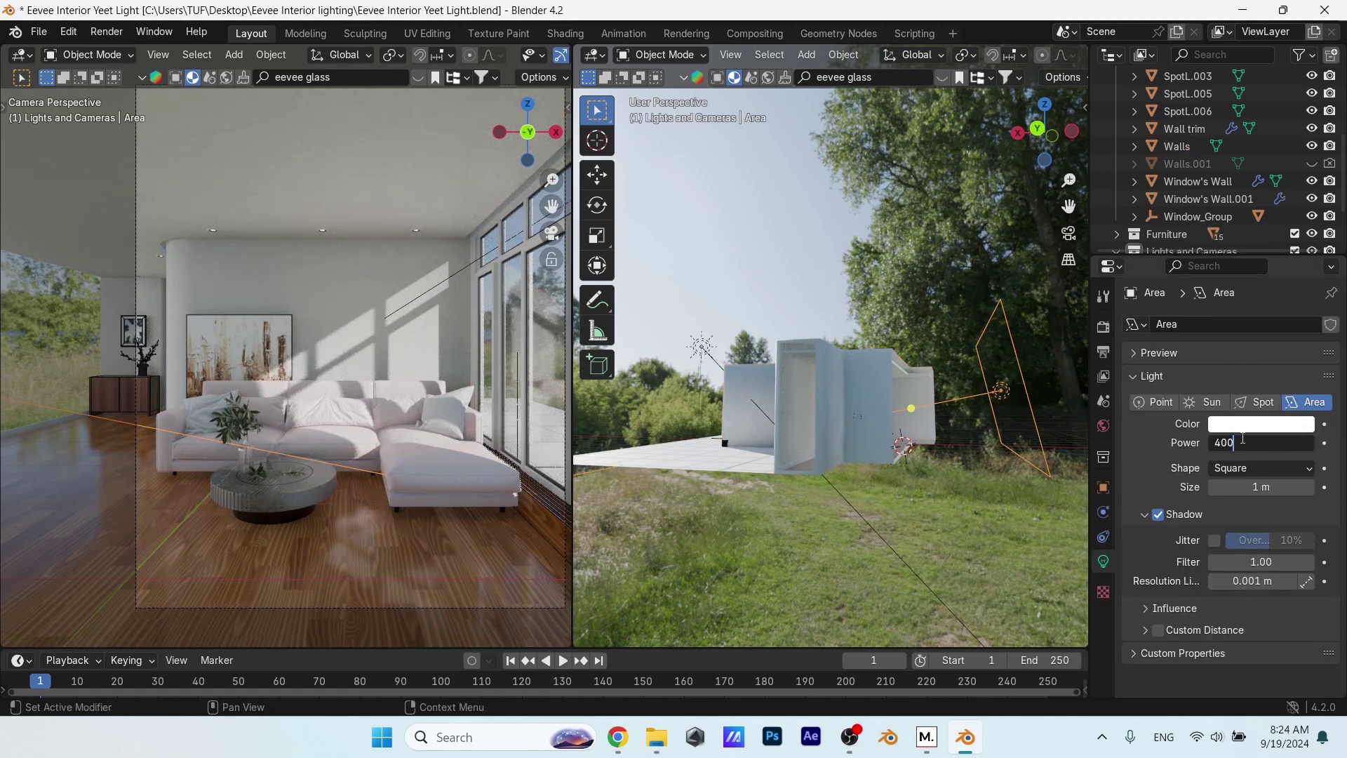
{"action": "key", "text": "Return"}
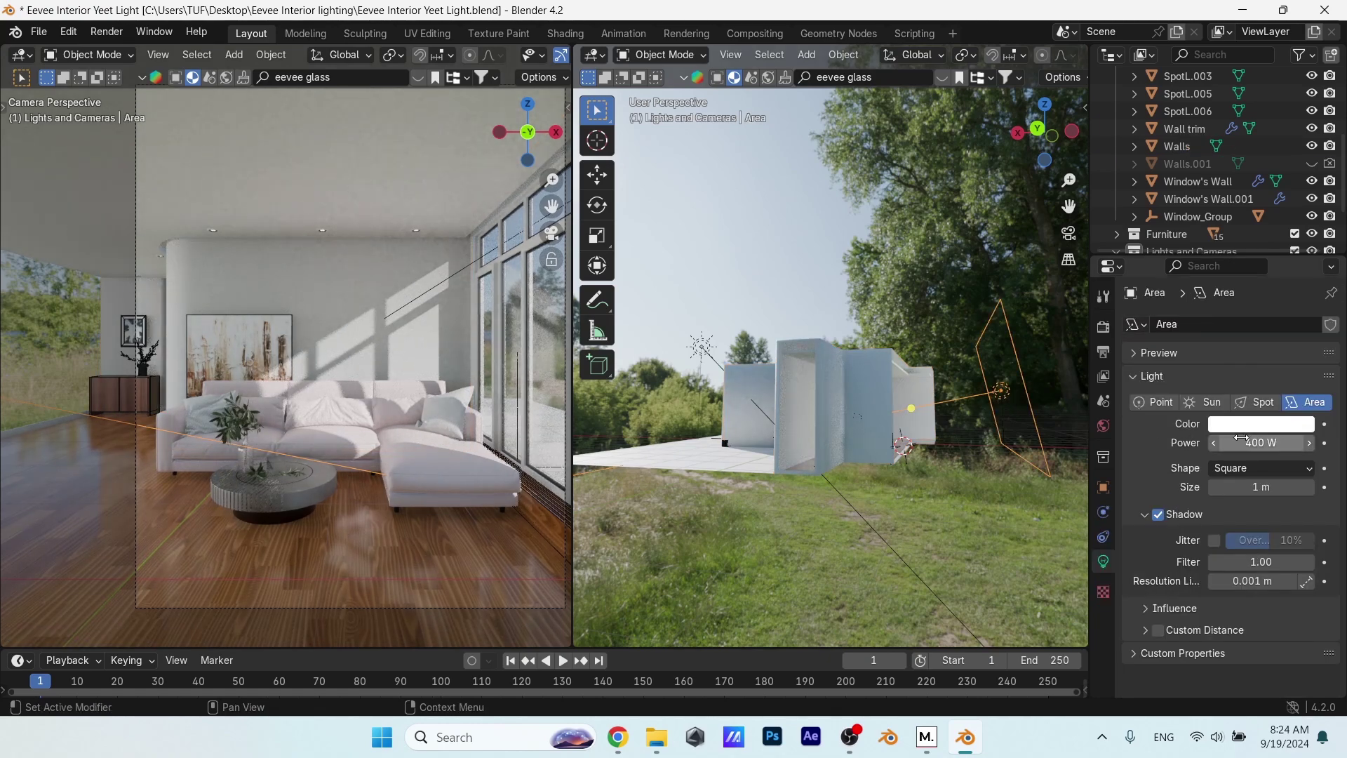
- Duplicate the area light towards the adjacent end of the house and rotate the copy 90° about the Z axis
{"action": "scroll", "coordinate": [190, 367], "scroll_direction": "down", "scroll_amount": 2}
{"action": "middle_click_drag", "start_coordinate": [191, 367], "coordinate": [394, 423]}
{"action": "scroll", "coordinate": [313, 411], "scroll_direction": "down", "scroll_amount": 3}
{"action": "key", "text": "shift+d"}
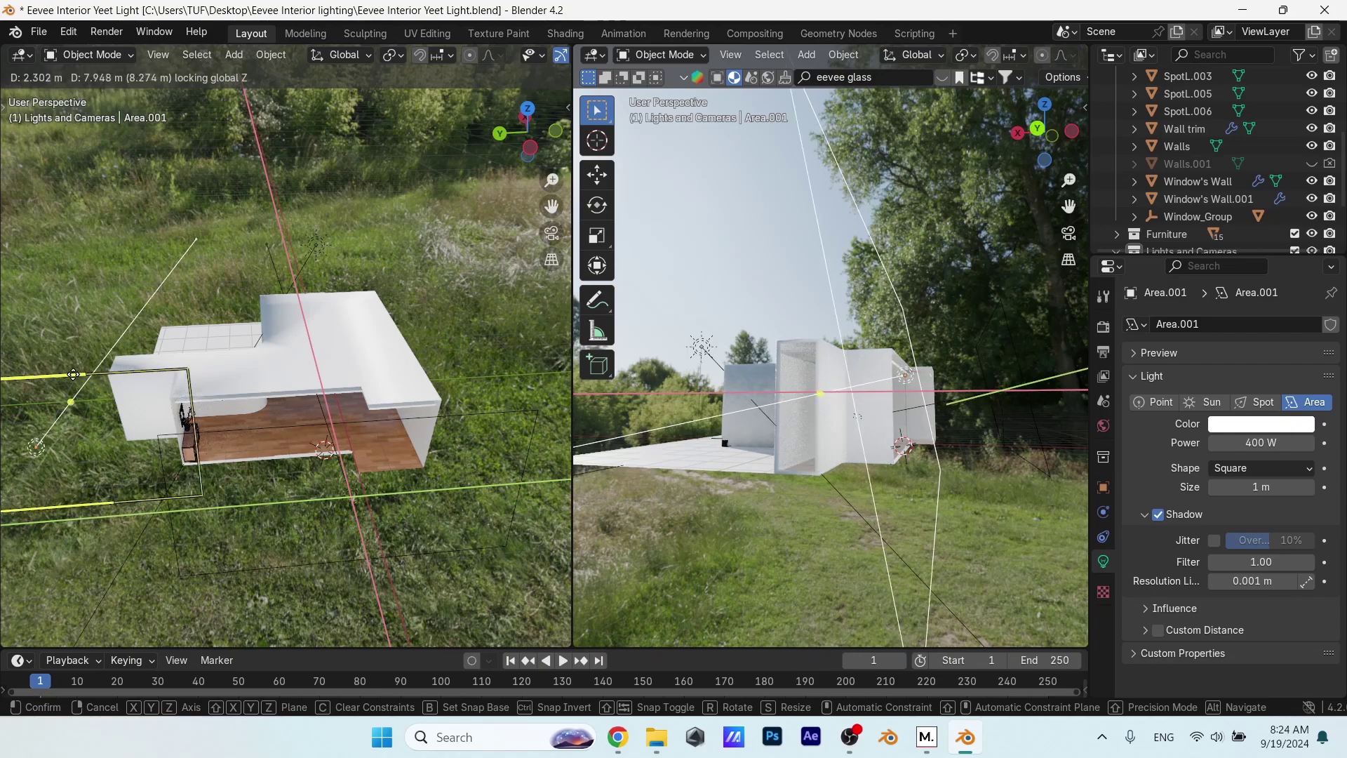
{"action": "left_click", "coordinate": [287, 358]}
{"action": "key", "text": "r"}
{"action": "type", "text": "z"}
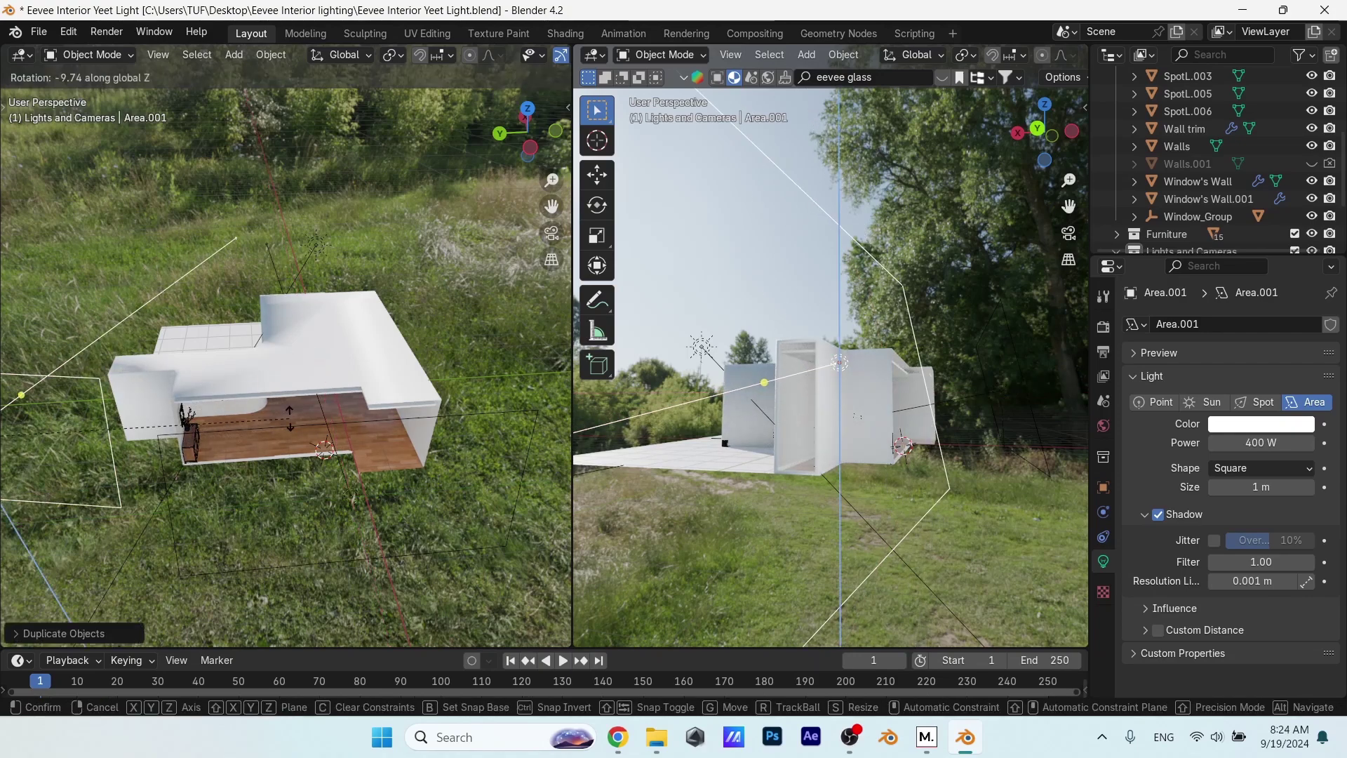
{"action": "type", "text": "90"}
{"action": "key", "text": "Return"}
- Scale down the duplicated area light and position it in front of the narrow end opening of the house
{"action": "middle_click_drag", "start_coordinate": [289, 418], "coordinate": [240, 434]}
{"action": "key", "text": "s"}
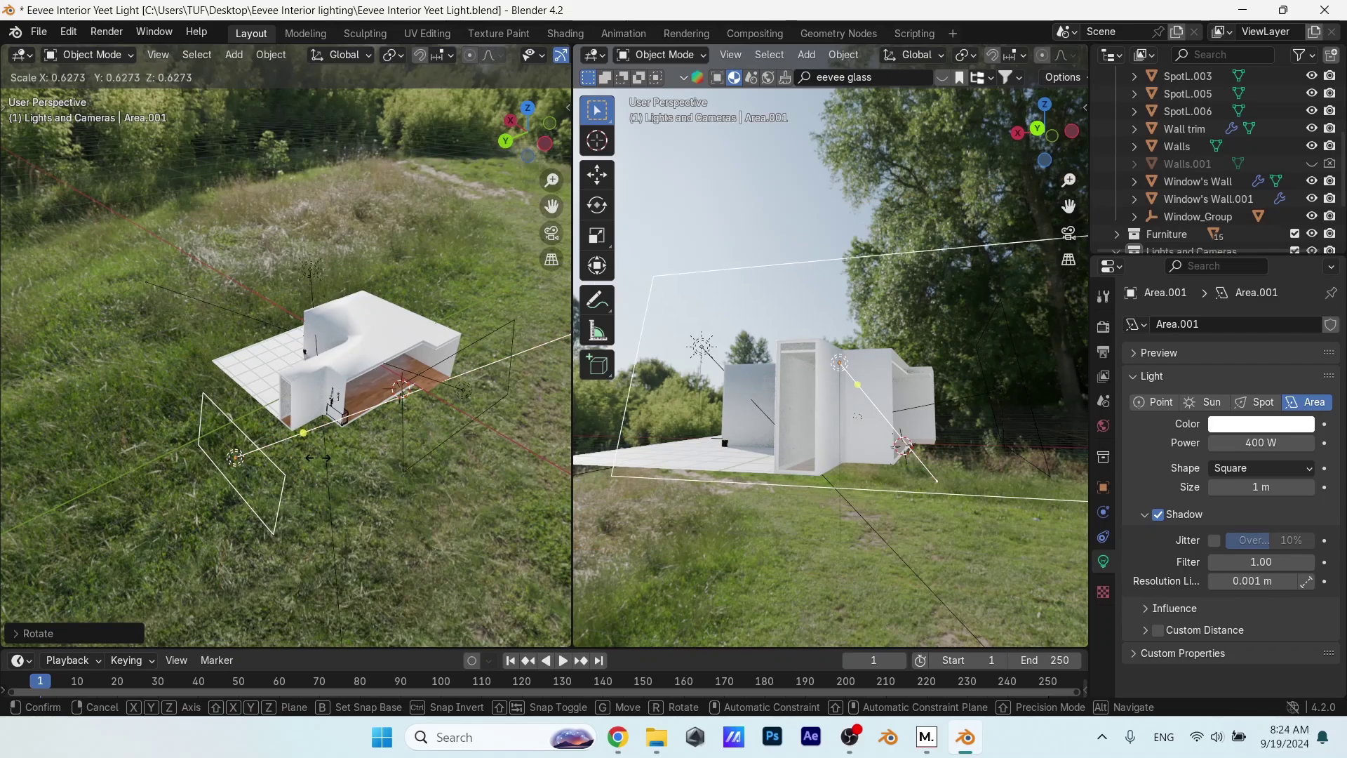
{"action": "left_click", "coordinate": [296, 470]}
{"action": "middle_click_drag", "start_coordinate": [296, 470], "coordinate": [390, 471]}
{"action": "key", "text": "g"}
{"action": "left_click", "coordinate": [390, 470]}
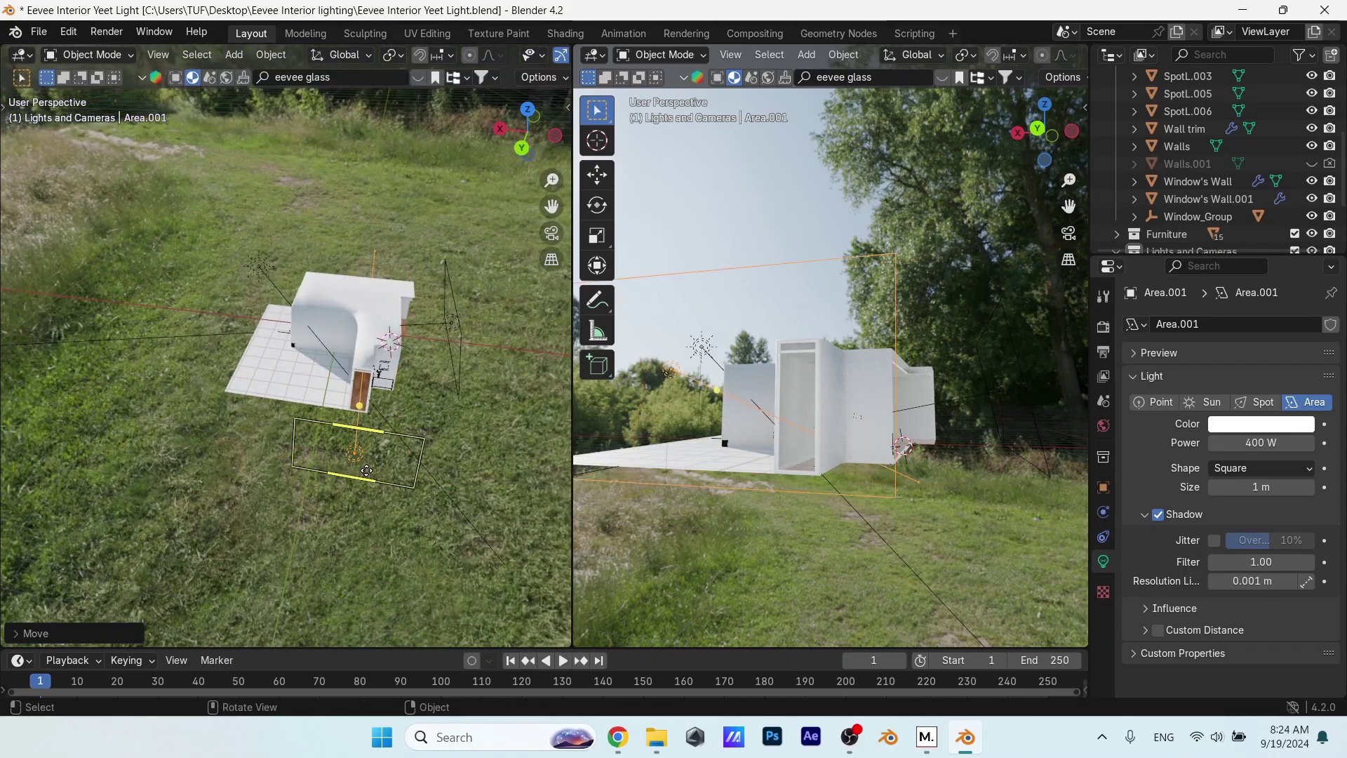
- Resize the duplicated area light along X and shift it along Y in front of the end opening
{"action": "key", "text": "KP_0"}
{"action": "scroll", "coordinate": [387, 427], "scroll_direction": "up", "scroll_amount": 8}
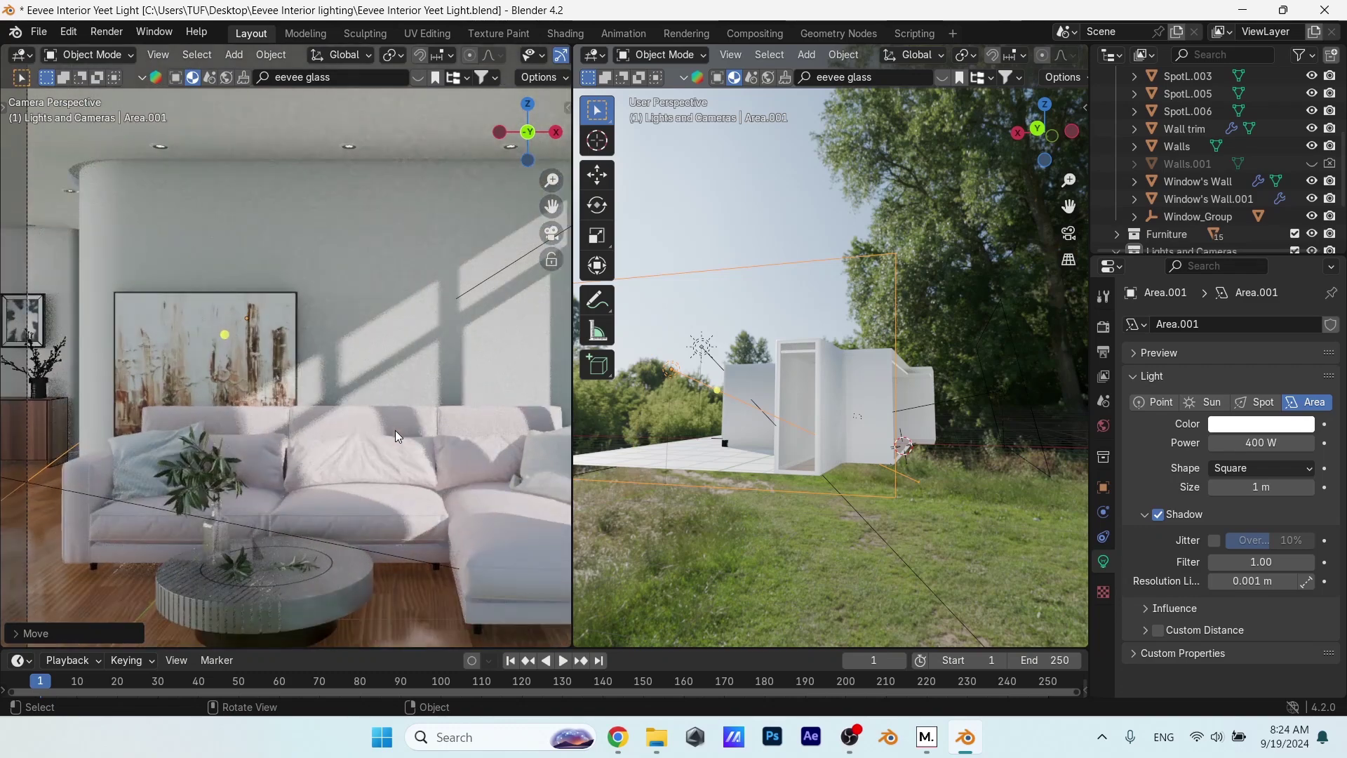
{"action": "middle_click_drag", "start_coordinate": [842, 463], "coordinate": [810, 510]}
{"action": "middle_click_drag", "start_coordinate": [784, 496], "coordinate": [761, 512]}
{"action": "key", "text": "s"}
{"action": "key", "text": "x"}
{"action": "left_click", "coordinate": [783, 523]}
{"action": "key", "text": "g"}
{"action": "key", "text": "y"}
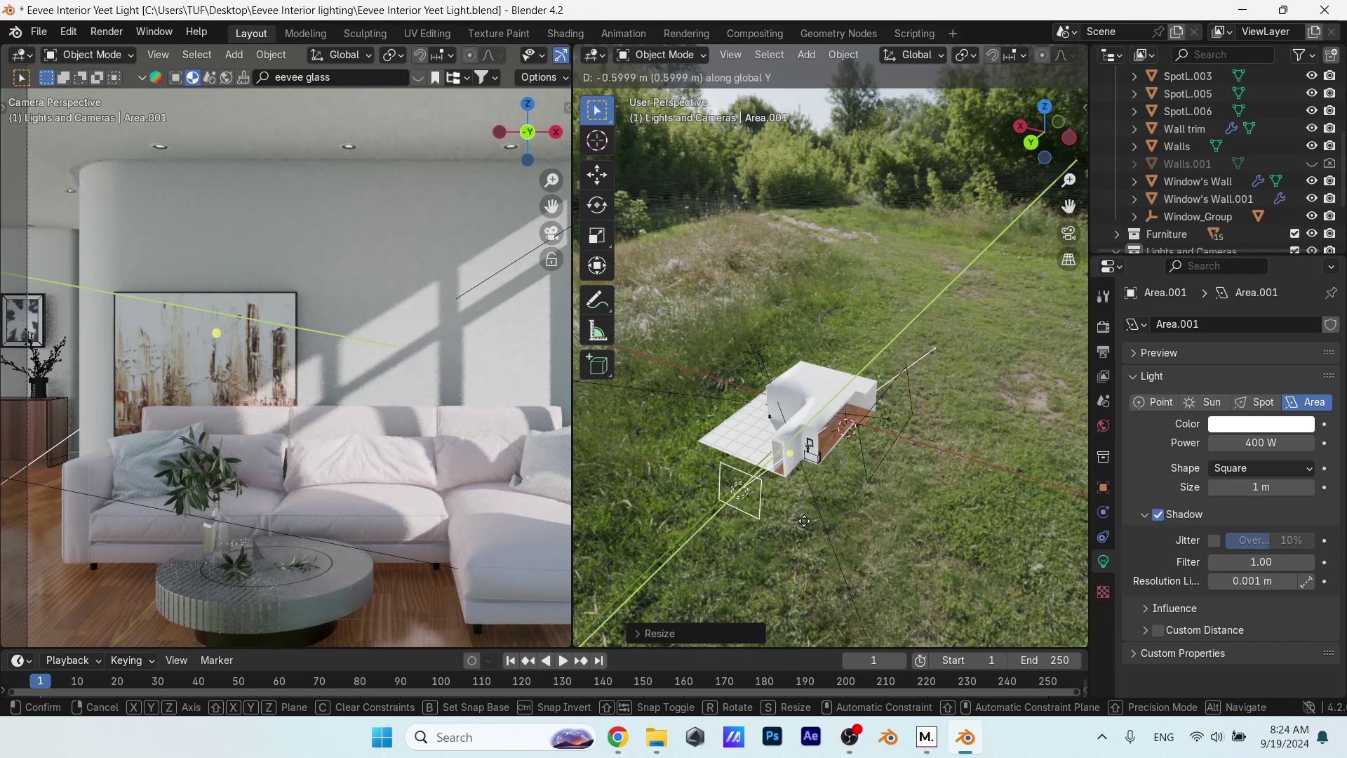
{"action": "left_click", "coordinate": [790, 540]}
- Hide the Furniture collection in the viewport
{"action": "middle_click_drag", "start_coordinate": [843, 524], "coordinate": [765, 483]}
{"action": "scroll", "coordinate": [371, 395], "scroll_direction": "down", "scroll_amount": 4}
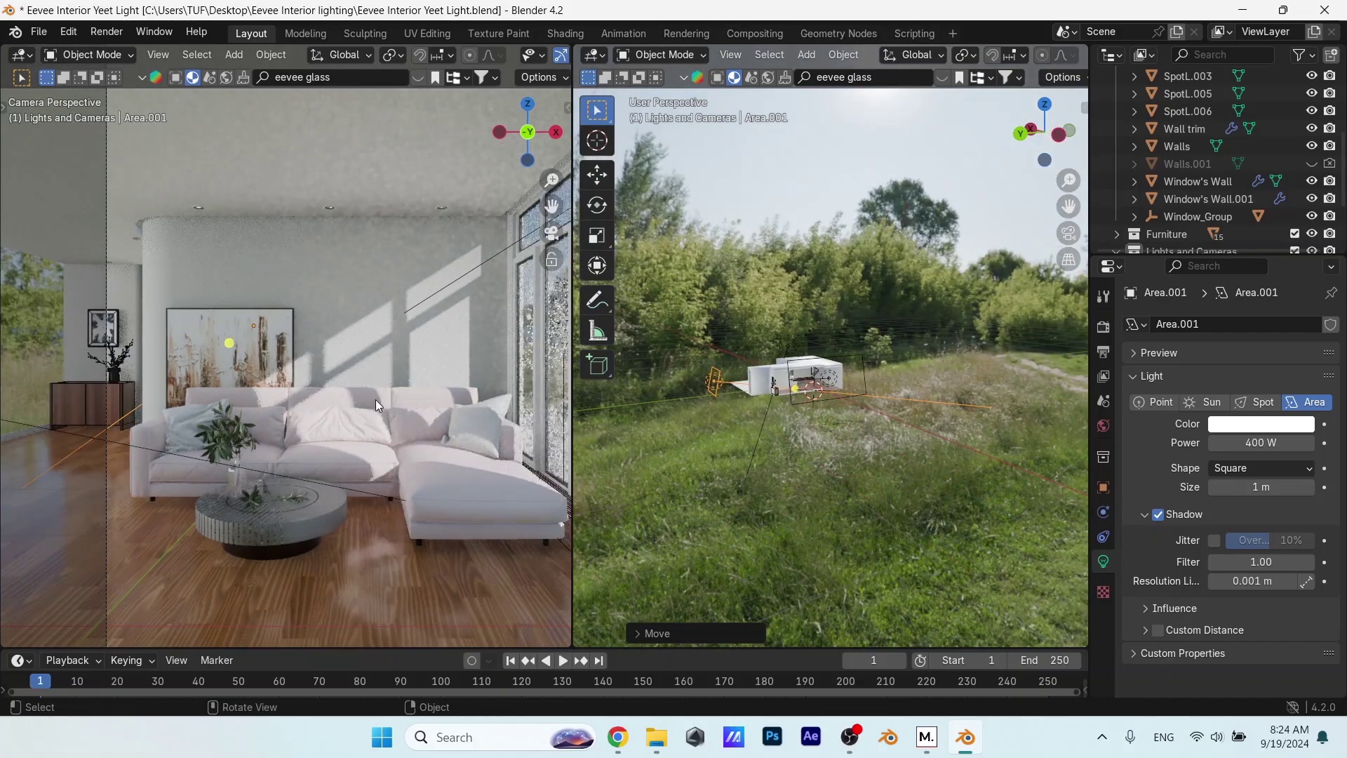
{"action": "middle_click_drag", "start_coordinate": [399, 415], "coordinate": [367, 419], "text": "shift"}
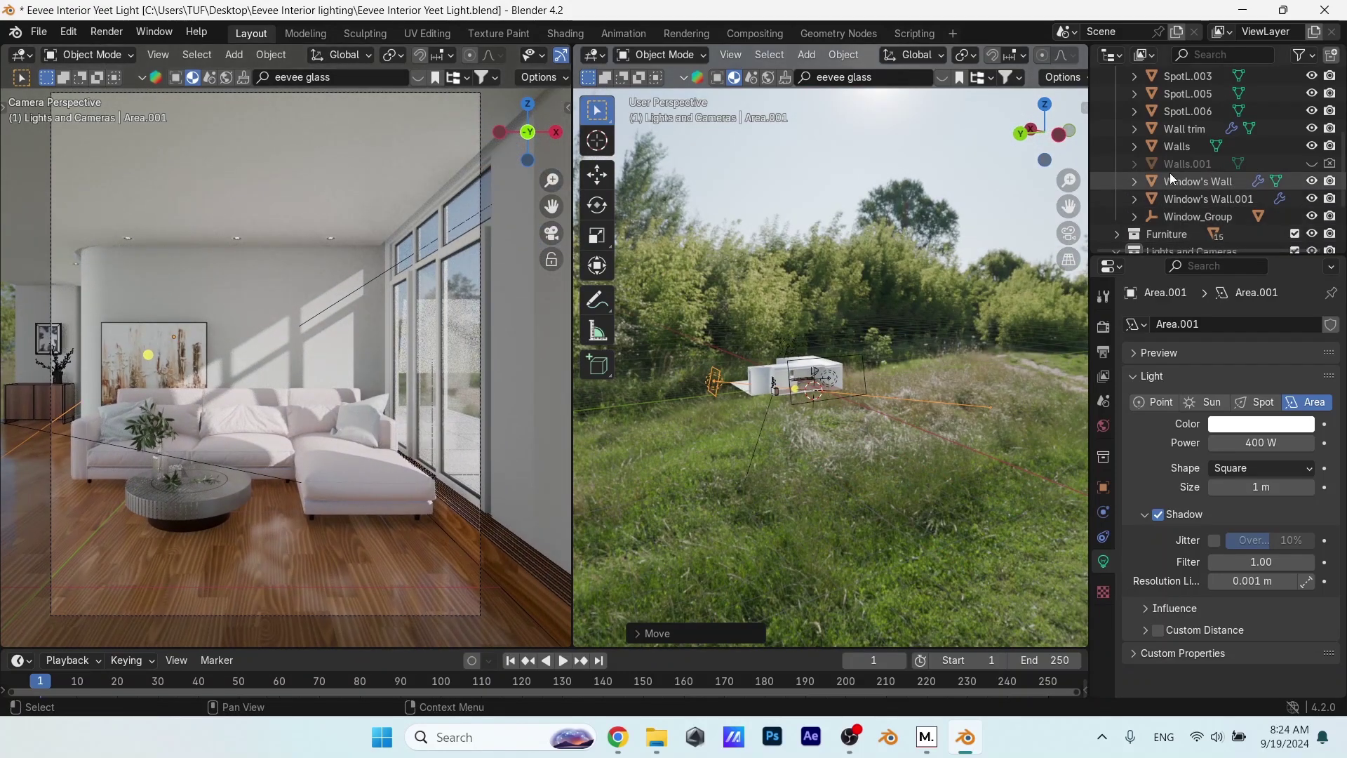
{"action": "left_click", "coordinate": [1311, 235]}
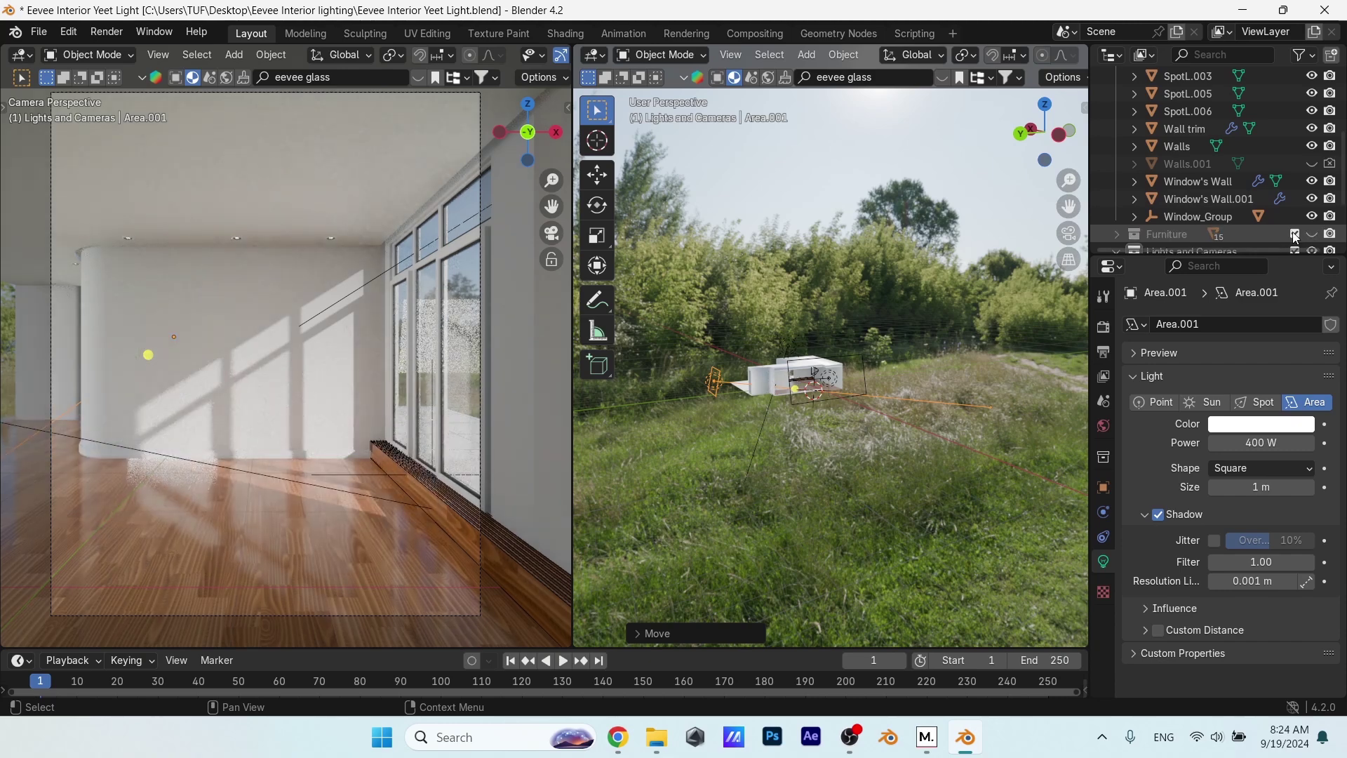
- Start importing an image as a mesh plane and display the Eevee Interior lighting folder as thumbnails
{"action": "middle_click_drag", "start_coordinate": [341, 424], "coordinate": [334, 482]}
{"action": "key", "text": "shift+a"}
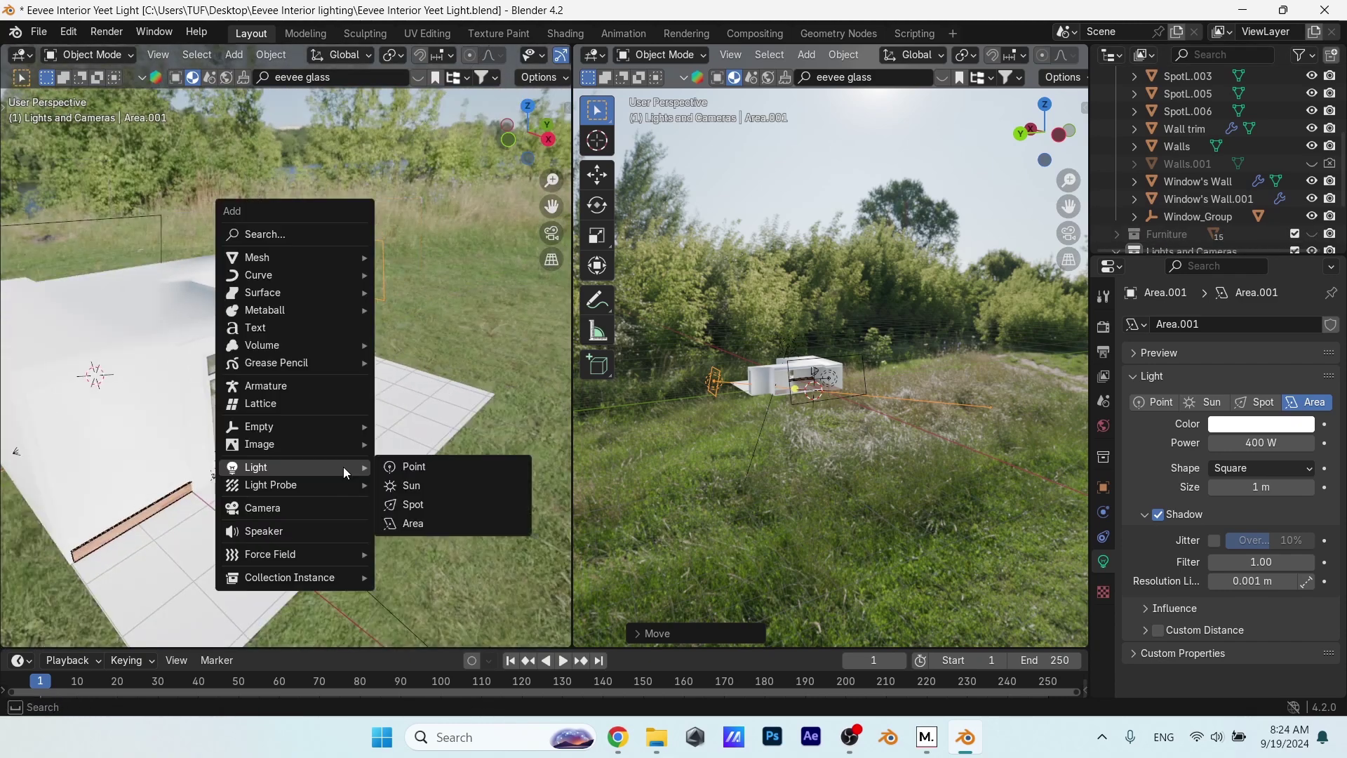
{"action": "mouse_move", "coordinate": [334, 444]}
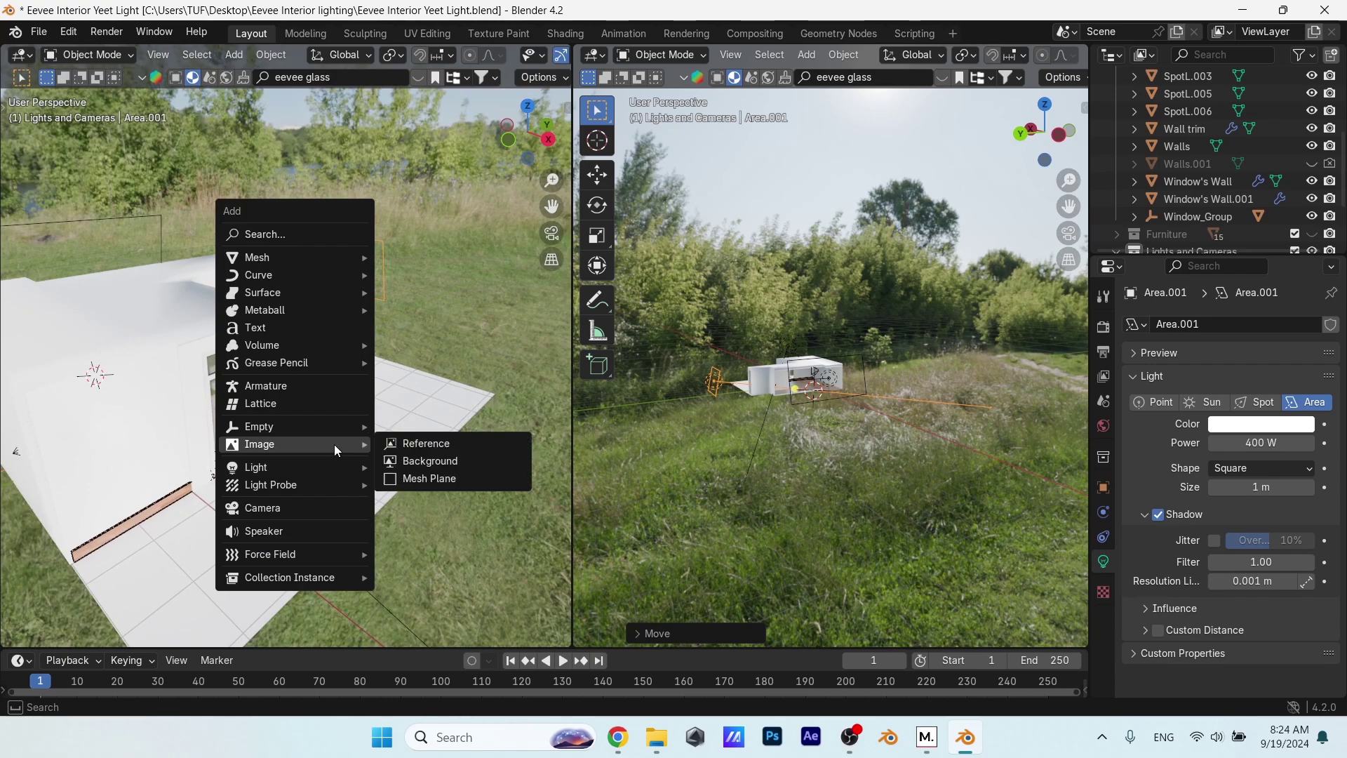
{"action": "left_click", "coordinate": [427, 478]}
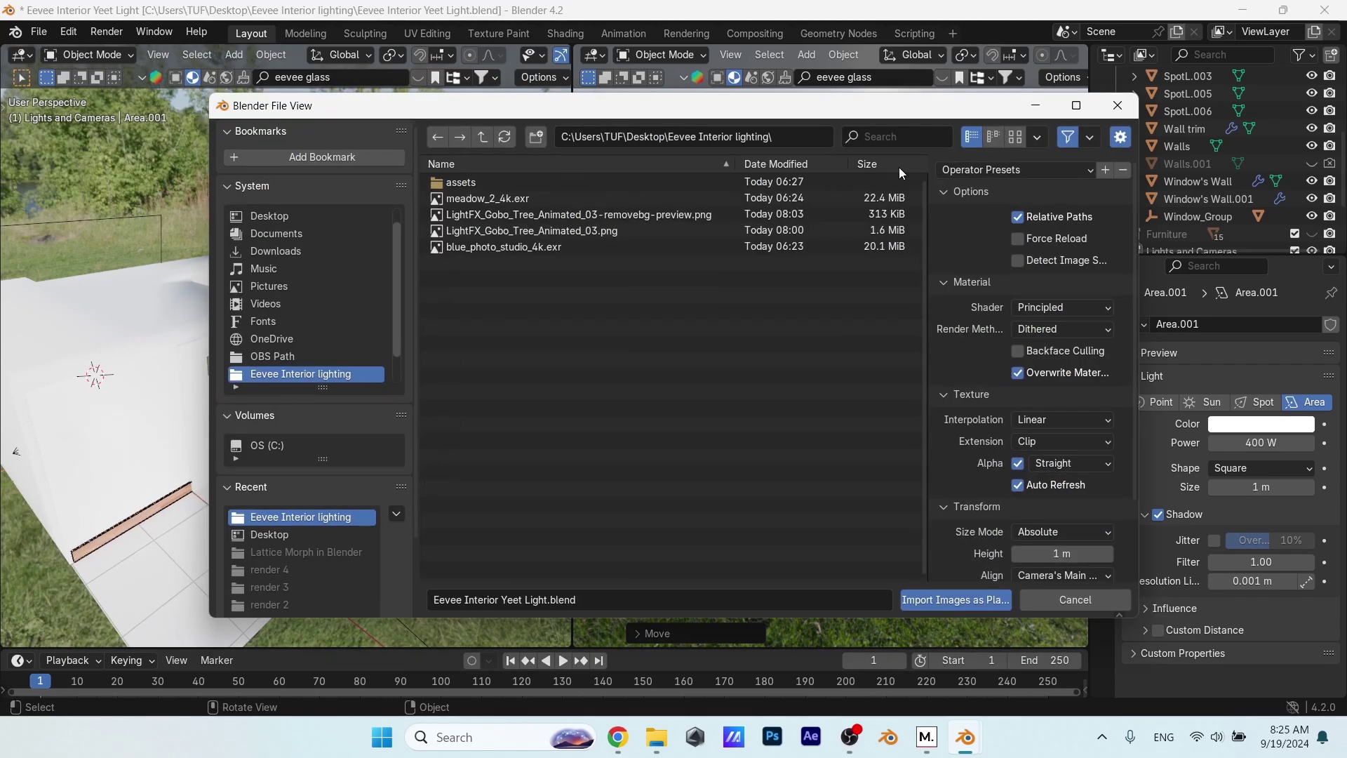
{"action": "left_click", "coordinate": [1010, 139]}
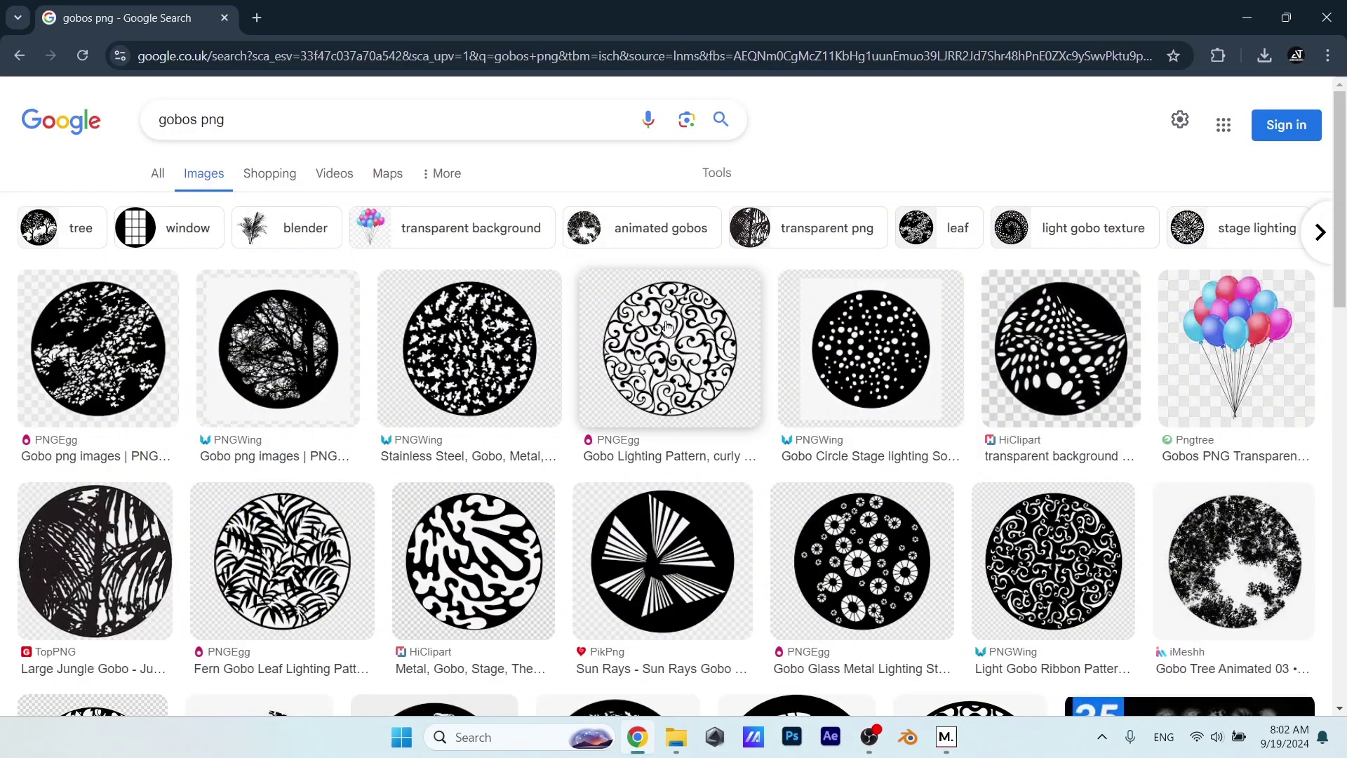
- In the web browser, look through the "gobos png" image results and preview the Gobo Tree Animated 03 and 02 textures
{"action": "left_click", "coordinate": [1203, 547]}
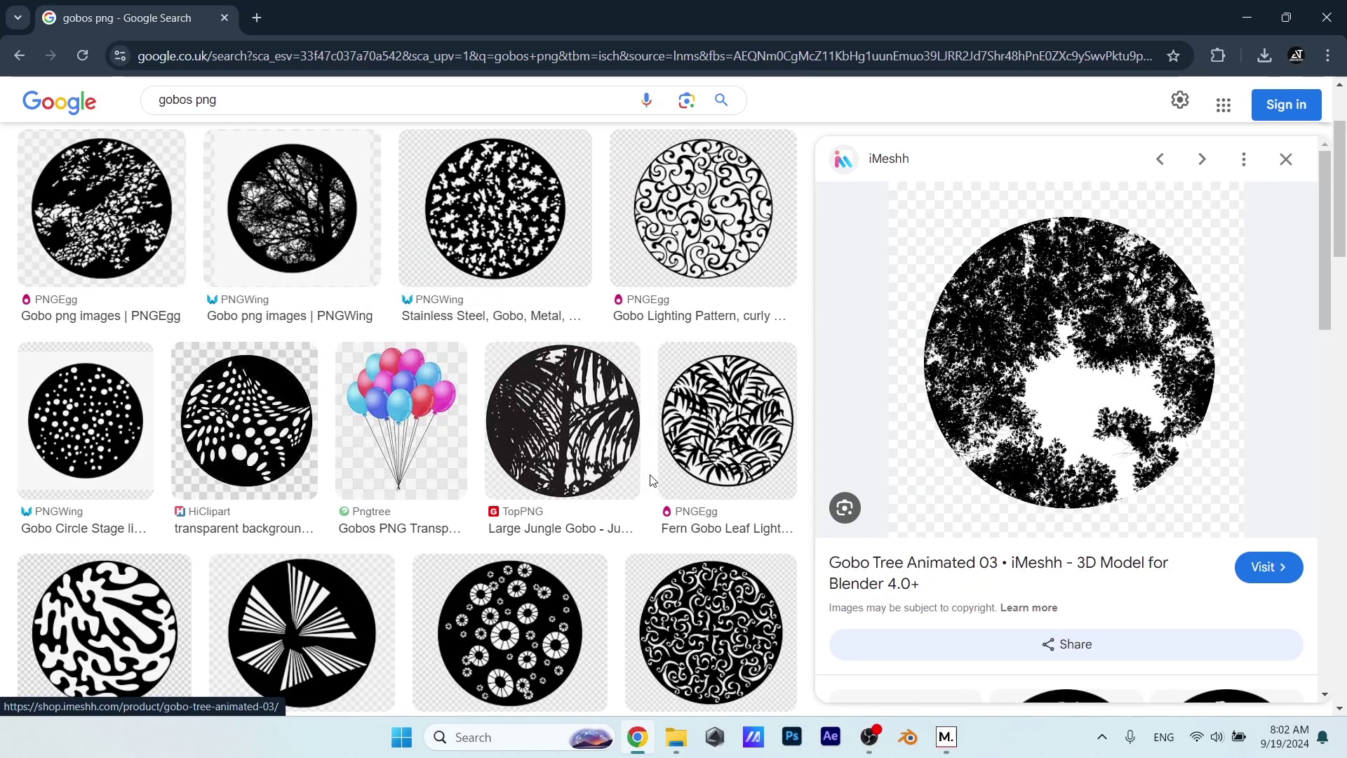
{"action": "scroll", "coordinate": [641, 475], "scroll_direction": "down", "scroll_amount": 5}
{"action": "left_click", "coordinate": [549, 506]}
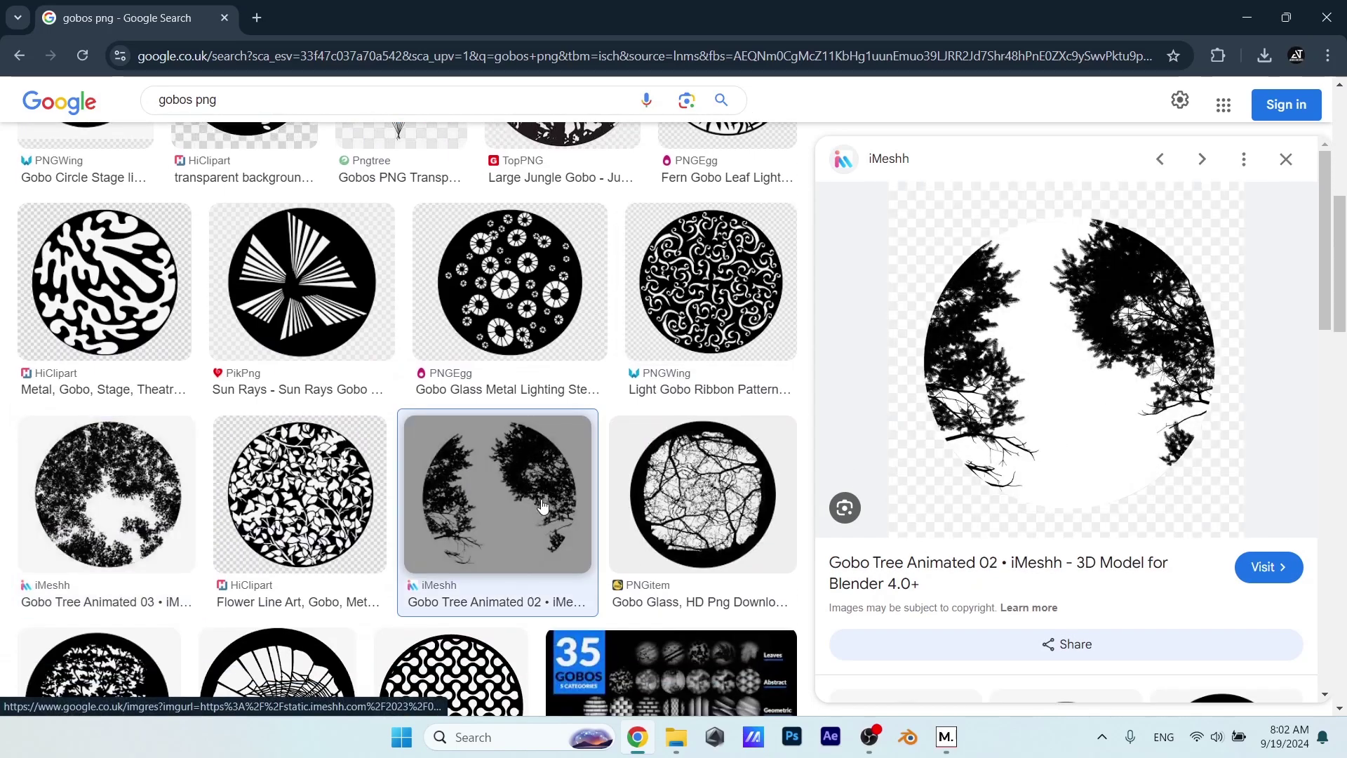
{"action": "left_click", "coordinate": [160, 497]}
{"action": "scroll", "coordinate": [213, 489], "scroll_direction": "down", "scroll_amount": 3}
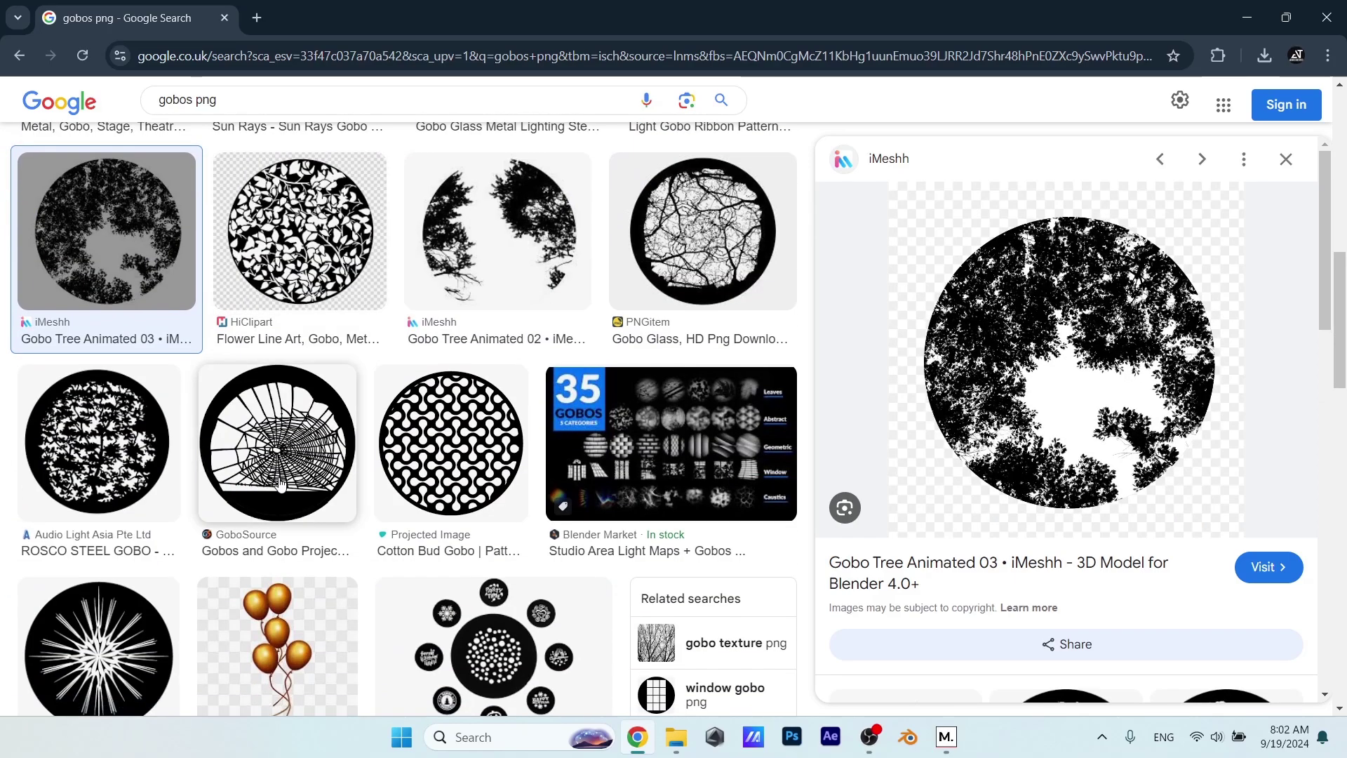
{"action": "scroll", "coordinate": [343, 485], "scroll_direction": "down", "scroll_amount": 3}
{"action": "left_click", "coordinate": [91, 210]}
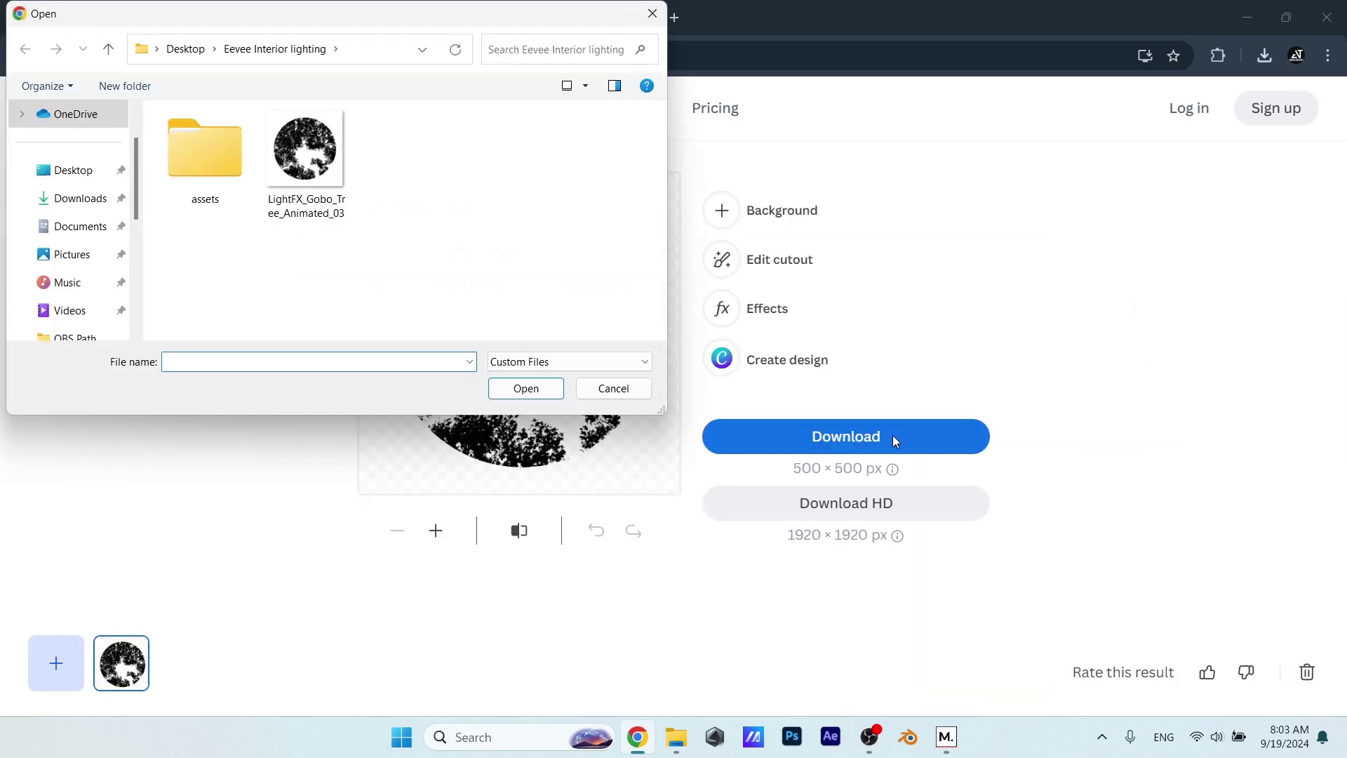
- Upload the LightFX_Gobo_Tree_Animated_03 image to remove.bg and download the 500 × 500 px version with its background removed
{"action": "double_click", "coordinate": [305, 151]}
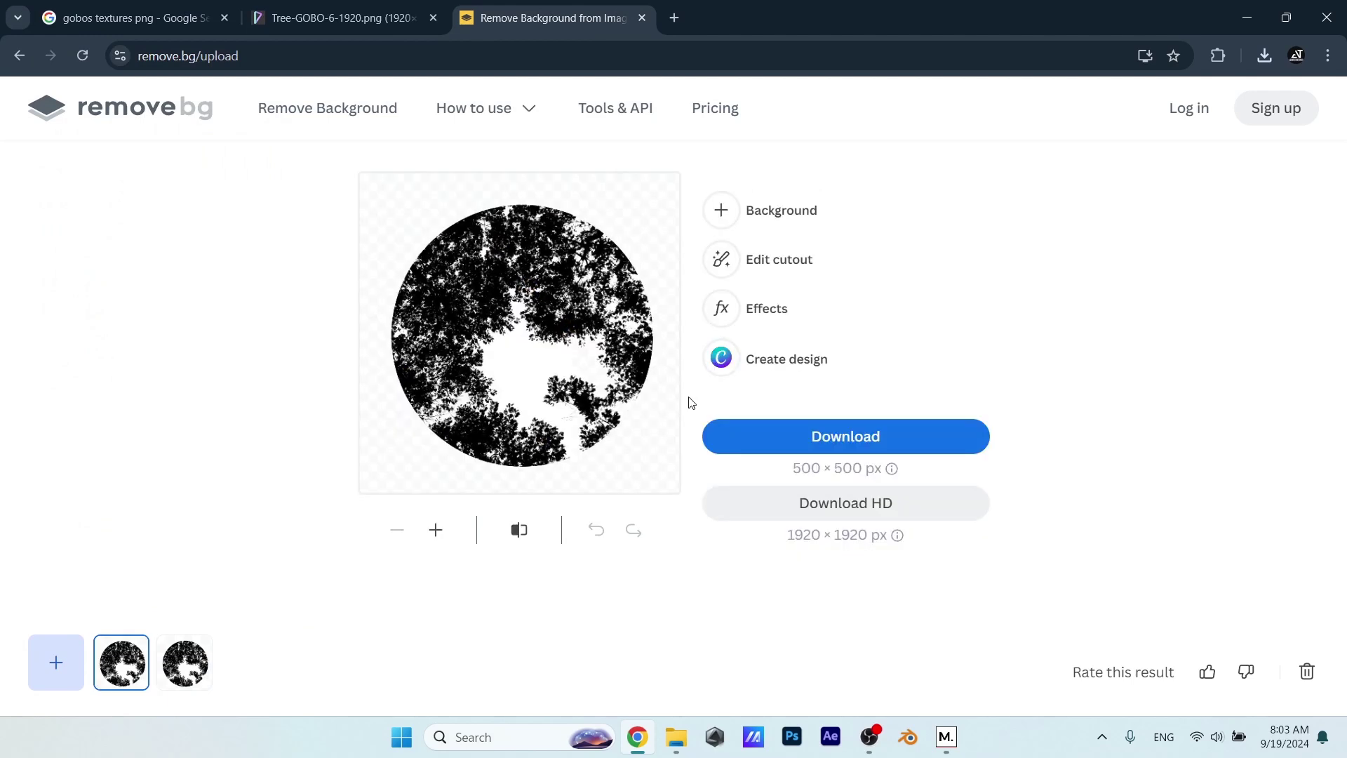
{"action": "left_click", "coordinate": [854, 434]}
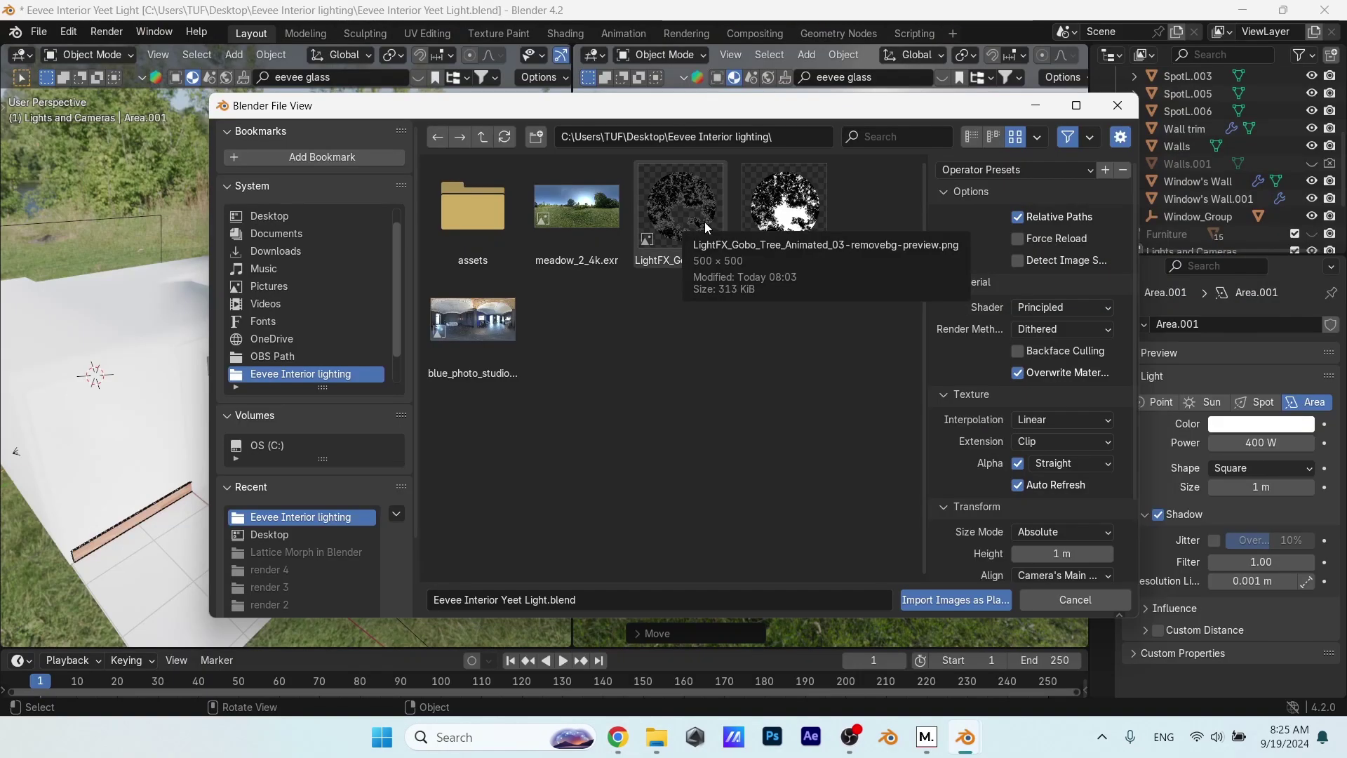
- Import LightFX_Gobo_Tree_Animated_03-removebg-preview.png as a mesh plane and move it horizontally outside the house near the windows
{"action": "left_click", "coordinate": [694, 223]}
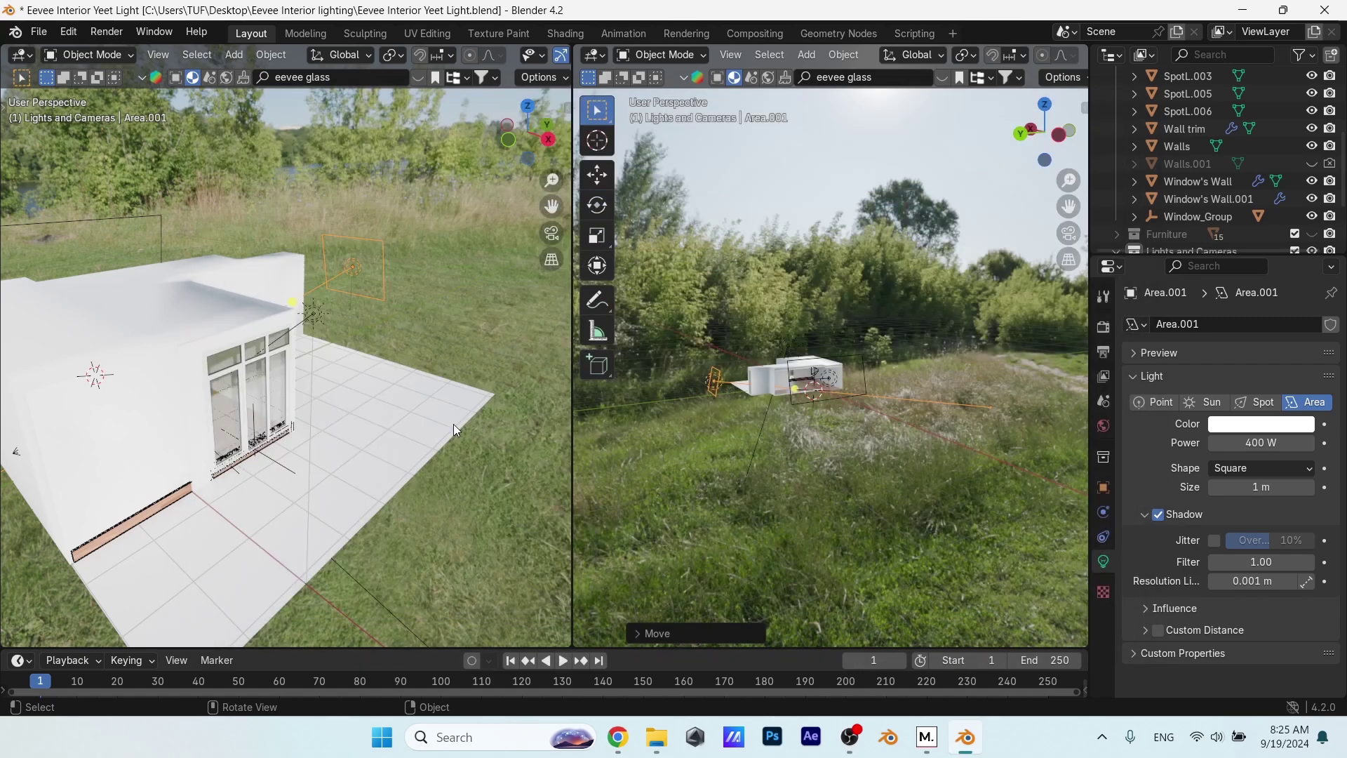
{"action": "middle_click_drag", "start_coordinate": [318, 346], "coordinate": [319, 385]}
{"action": "scroll", "coordinate": [319, 385], "scroll_direction": "down", "scroll_amount": 4}
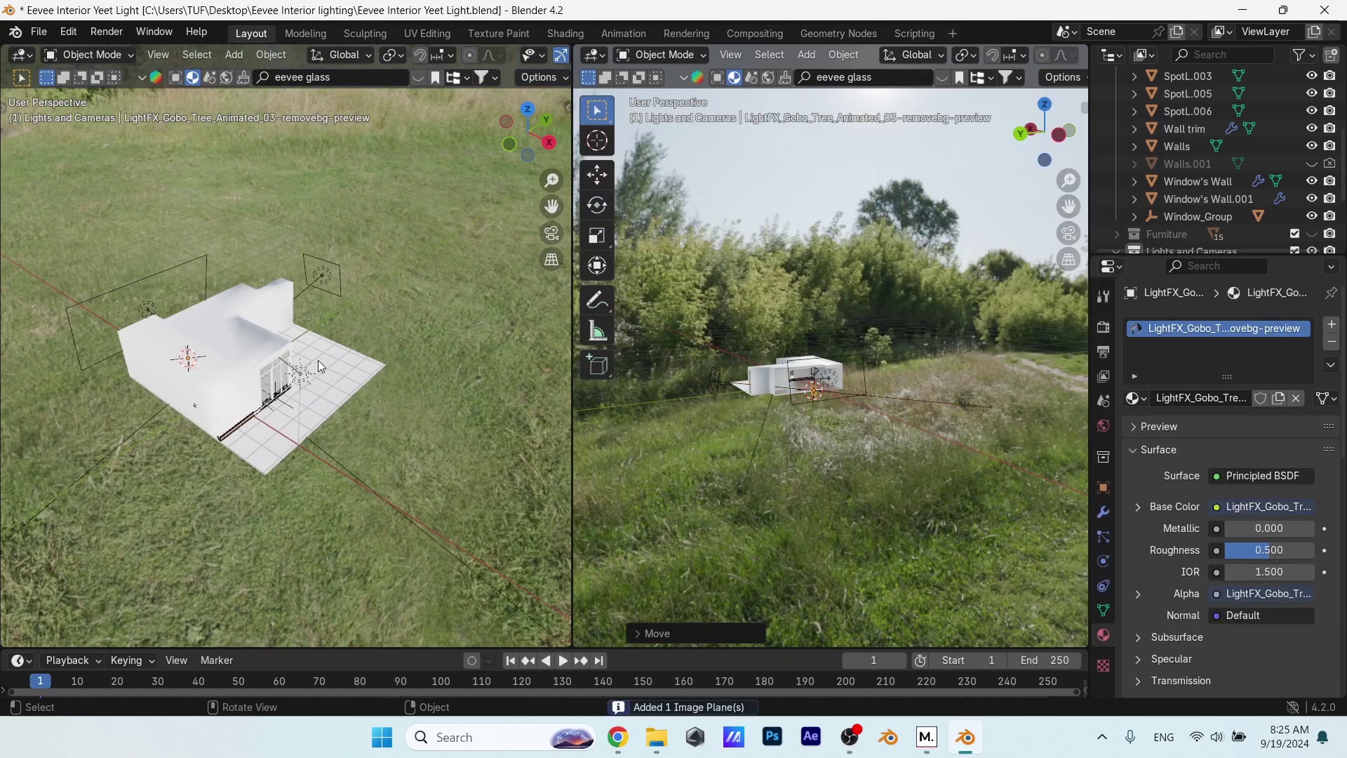
{"action": "key", "text": "g"}
{"action": "key", "text": "shift+z"}
{"action": "left_click", "coordinate": [432, 409]}
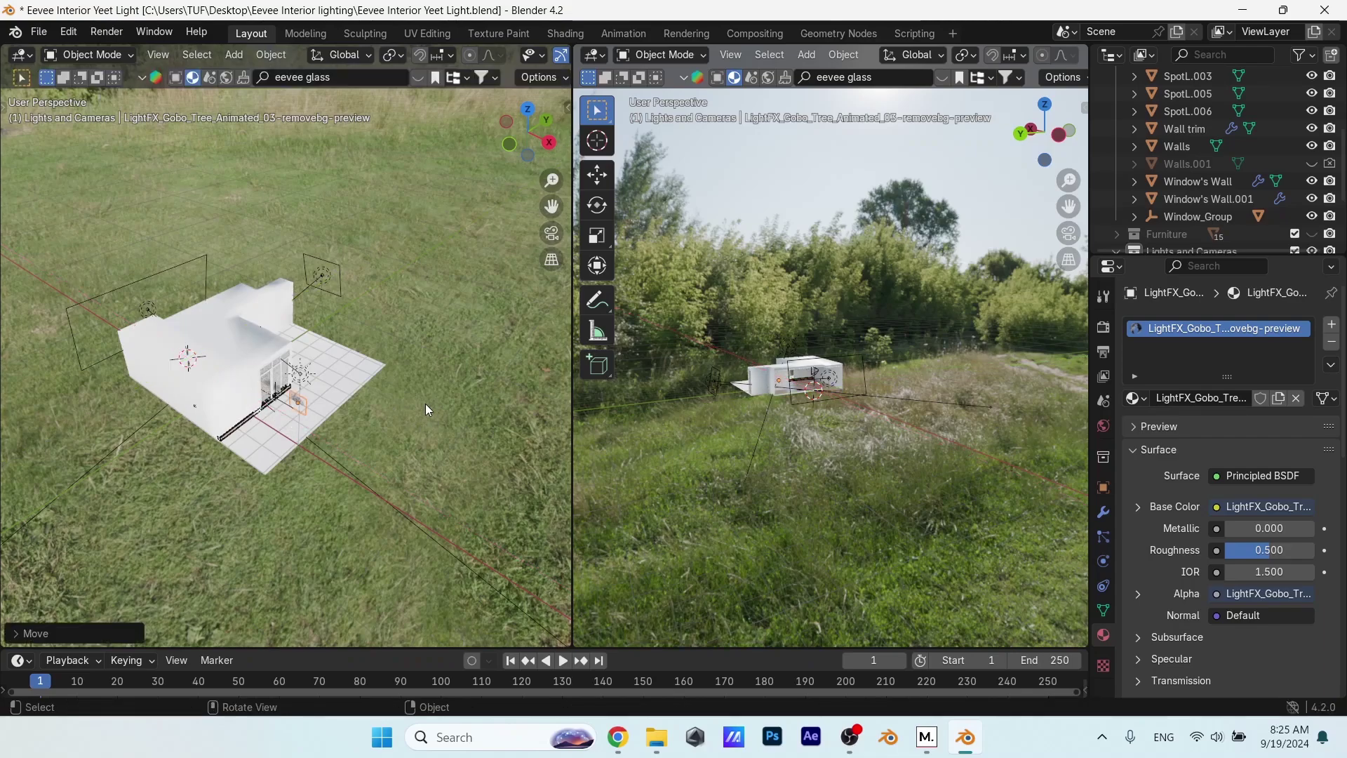
- Rotate the tree gobo plane about the Z axis so it stands parallel to the window wall
{"action": "key", "text": "KP_0"}
{"action": "middle_click_drag", "start_coordinate": [891, 357], "coordinate": [956, 408]}
{"action": "scroll", "coordinate": [1015, 391], "scroll_direction": "up", "scroll_amount": 3}
{"action": "scroll", "coordinate": [1015, 392], "scroll_direction": "up", "scroll_amount": 3}
{"action": "key", "text": "r"}
{"action": "key", "text": "z"}
{"action": "key", "text": "0"}
{"action": "key", "text": "Return"}
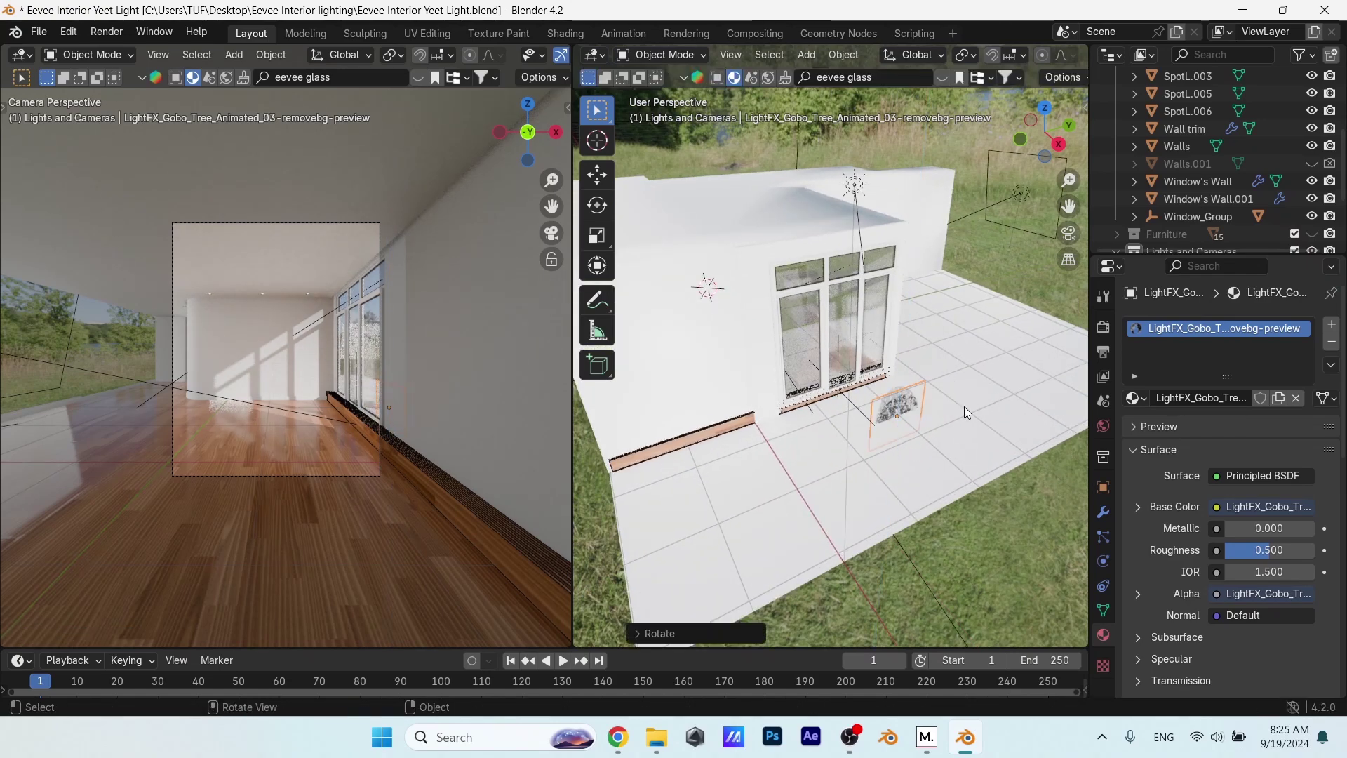
- Raise the gobo plane along Z to window height and slide it in front of the windows
{"action": "key", "text": "g"}
{"action": "key", "text": "z"}
{"action": "left_click", "coordinate": [968, 322]}
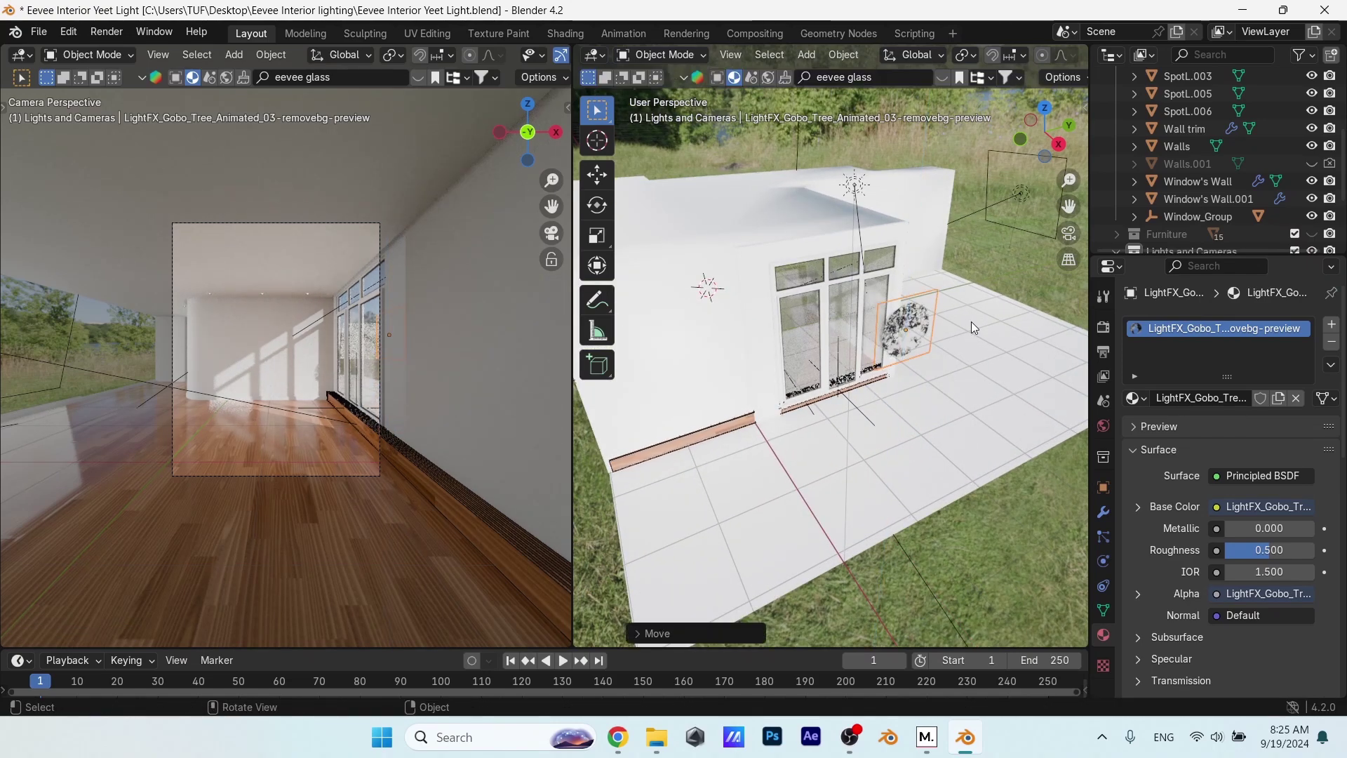
{"action": "key", "text": "g"}
{"action": "key", "text": "x"}
- Scale up the gobo plane until its tree pattern covers the whole window opening
{"action": "key", "text": "s"}
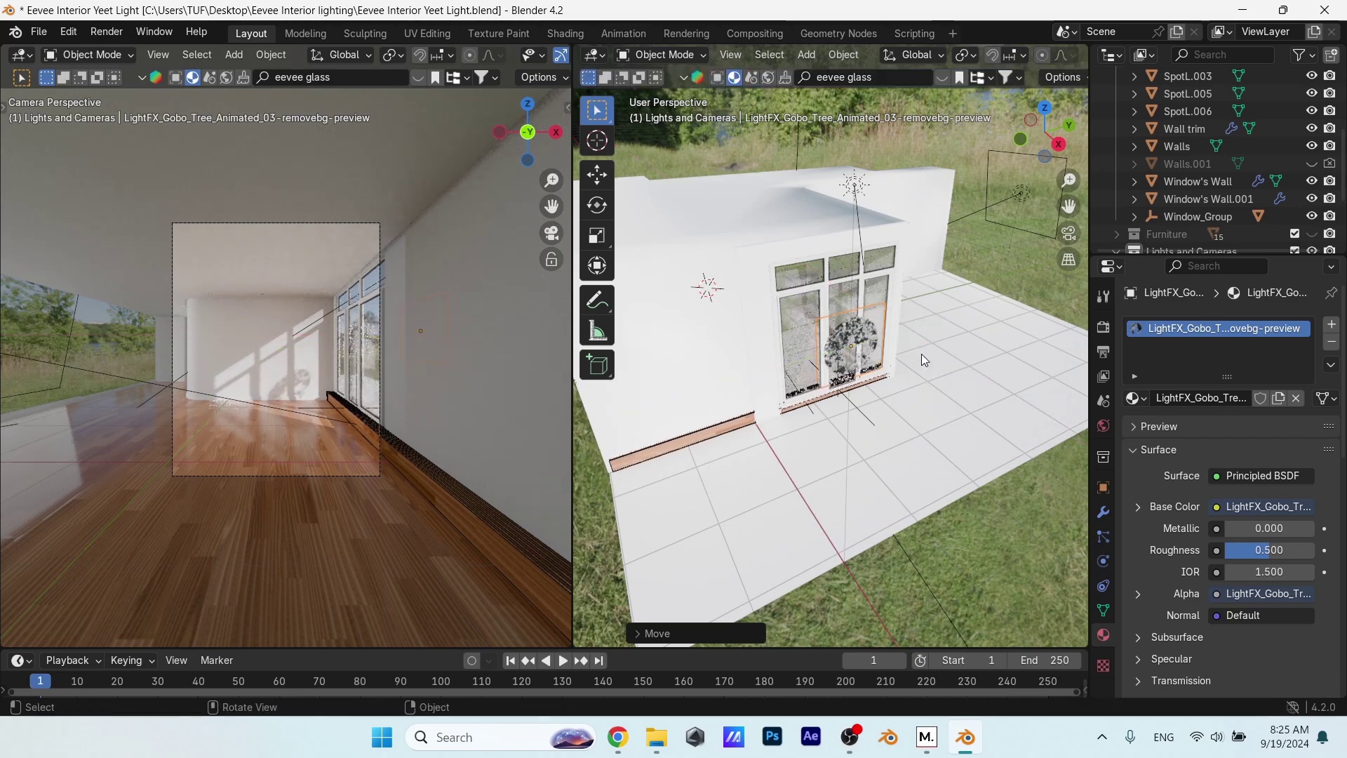
{"action": "left_click", "coordinate": [586, 409]}
{"action": "scroll", "coordinate": [763, 406], "scroll_direction": "up", "scroll_amount": 1}
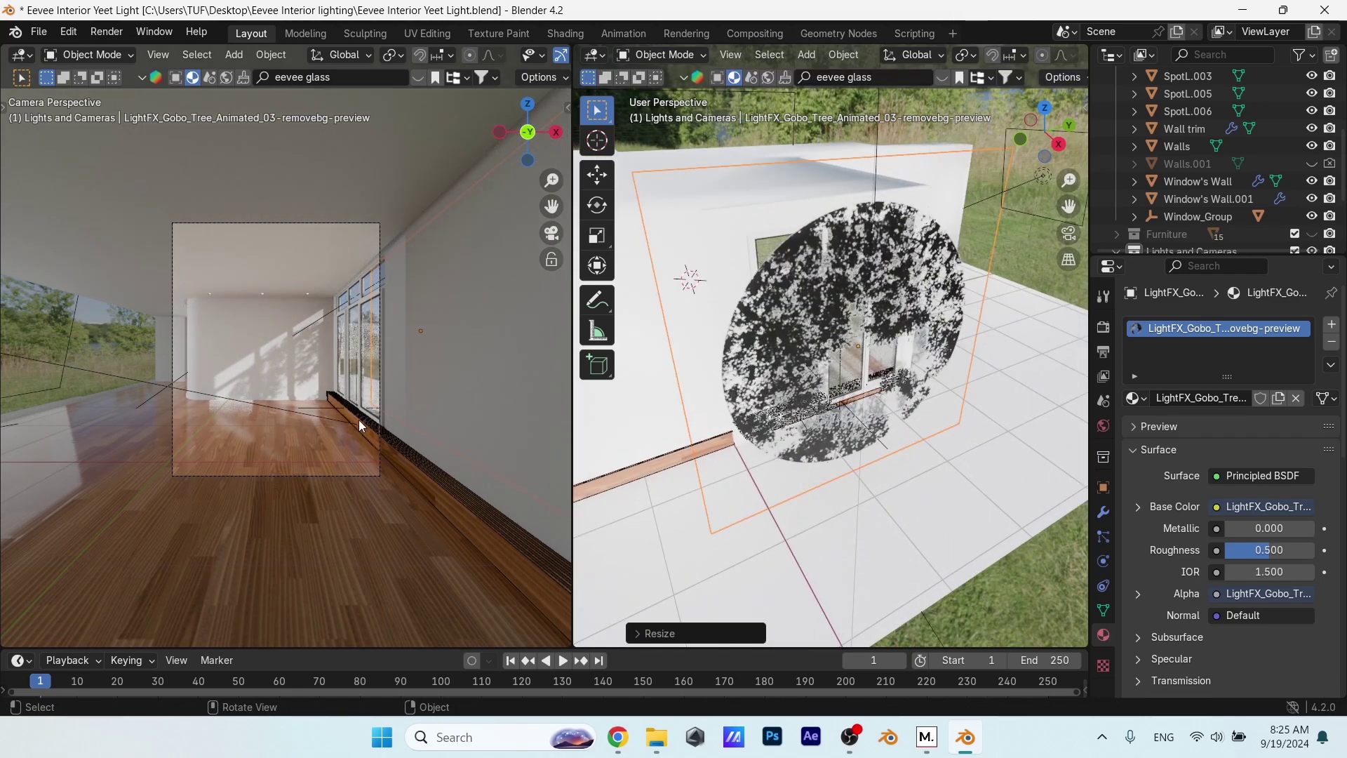
- Slide the enlarged gobo plane sideways along the window wall to shift the tree shadows on the room's back wall
{"action": "scroll", "coordinate": [314, 406], "scroll_direction": "up", "scroll_amount": 5}
{"action": "middle_click_drag", "start_coordinate": [924, 388], "coordinate": [836, 390]}
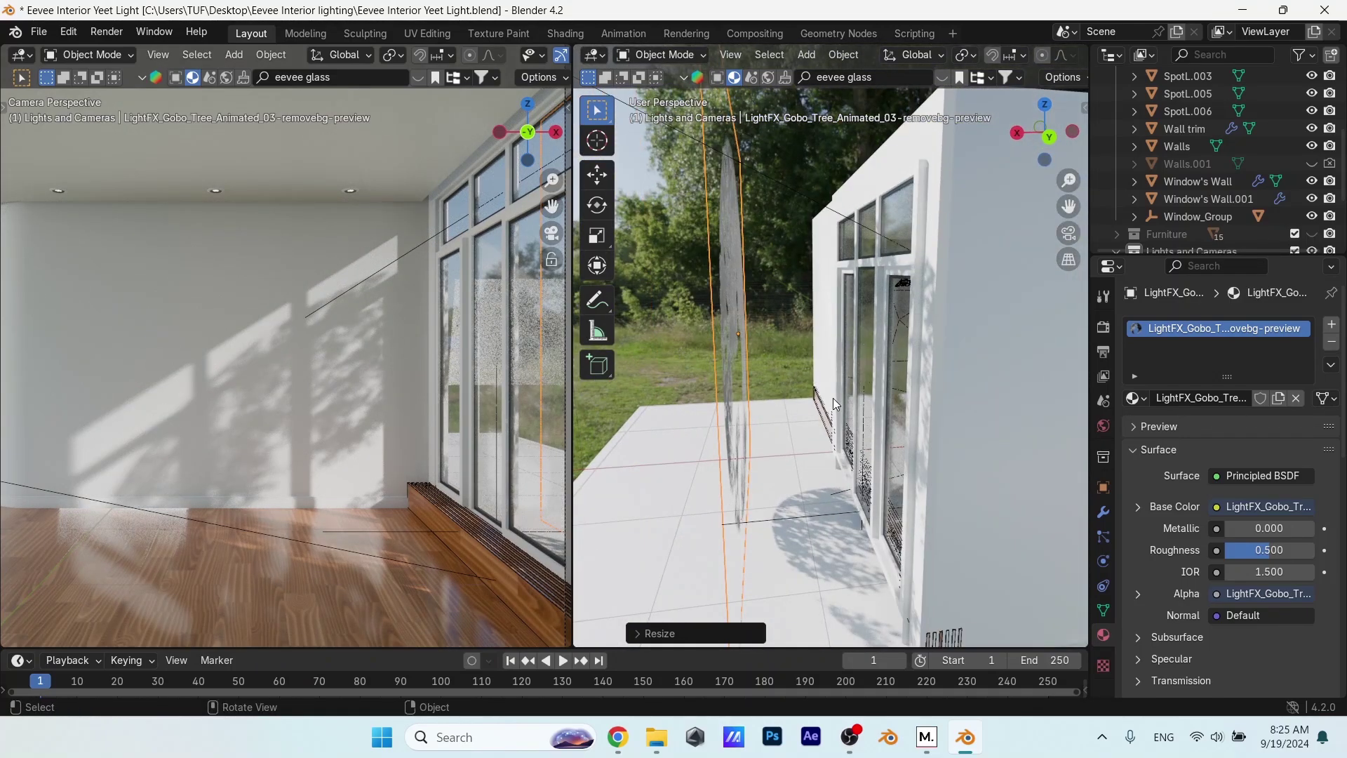
{"action": "middle_click_drag", "start_coordinate": [828, 398], "coordinate": [991, 457]}
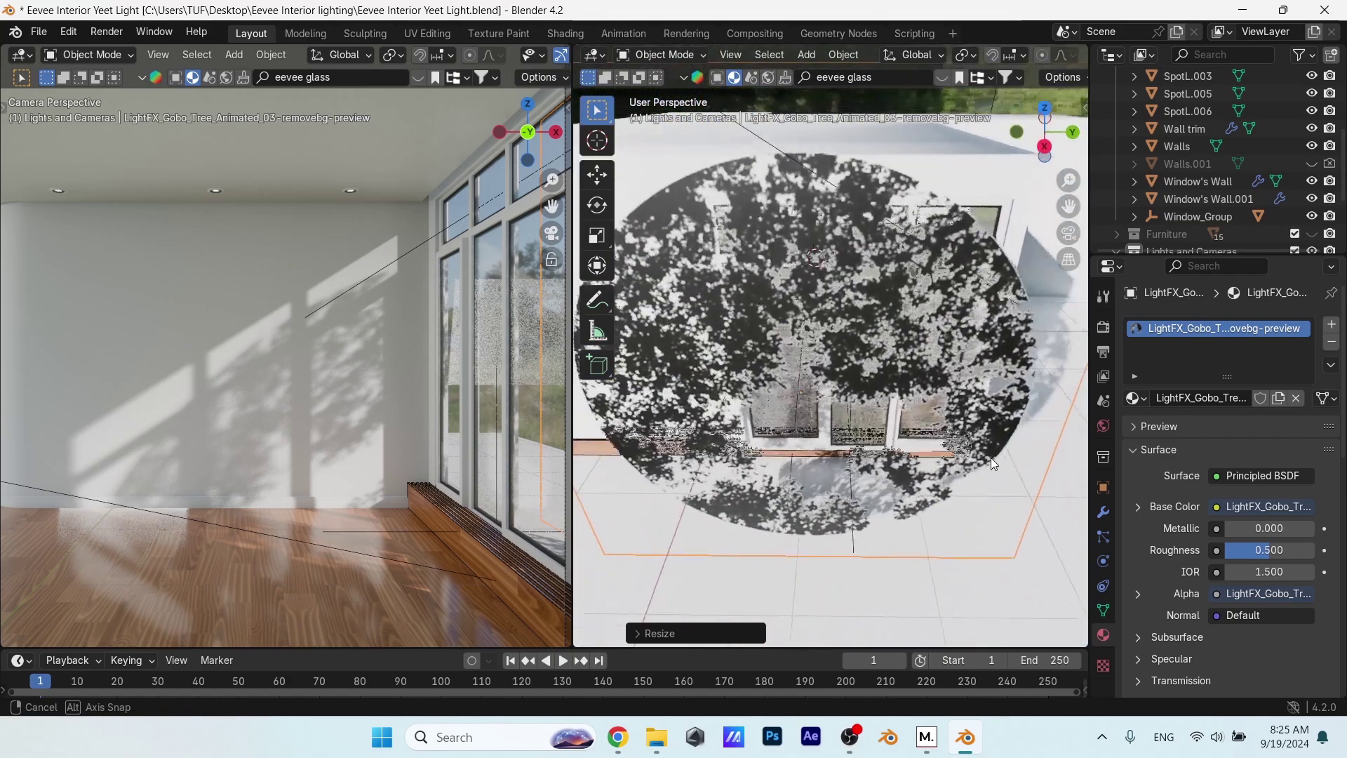
{"action": "key", "text": "g"}
{"action": "key", "text": "y"}
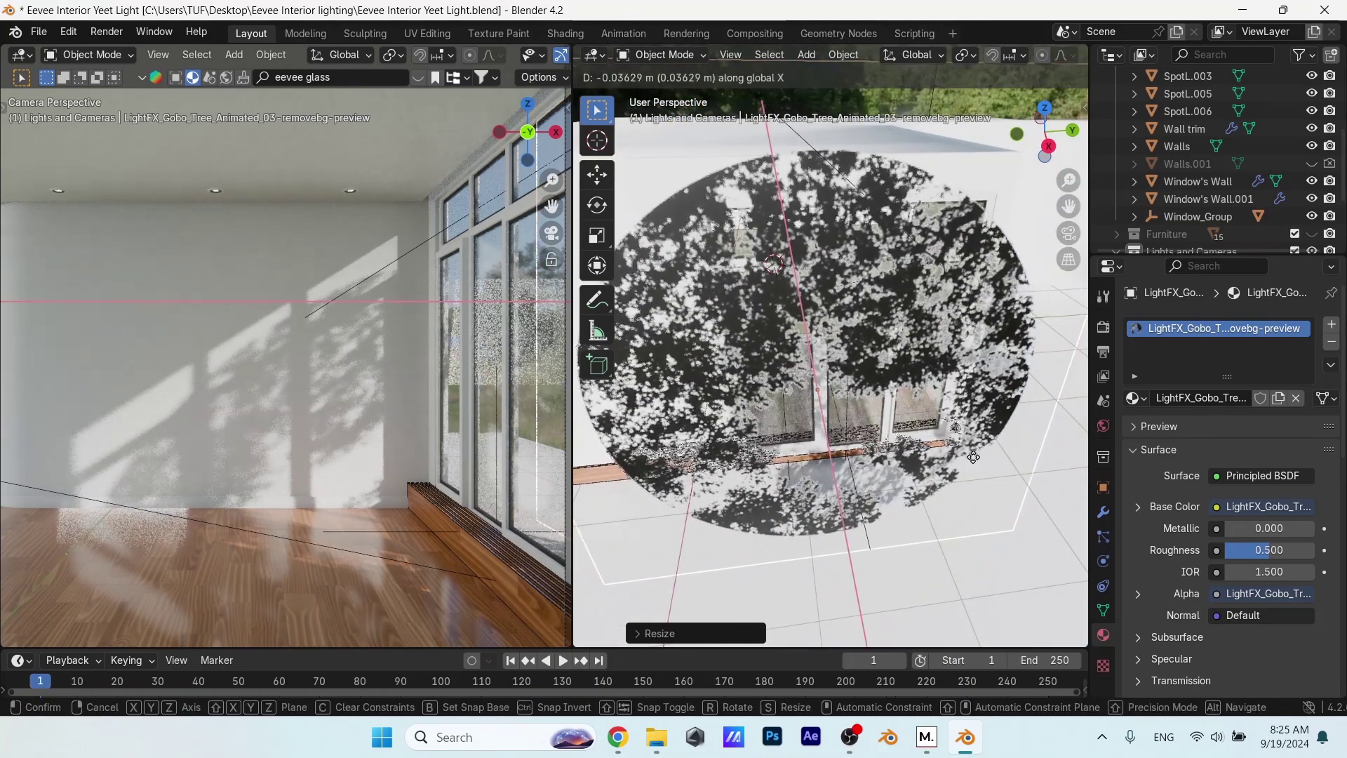
{"action": "left_click", "coordinate": [910, 457]}
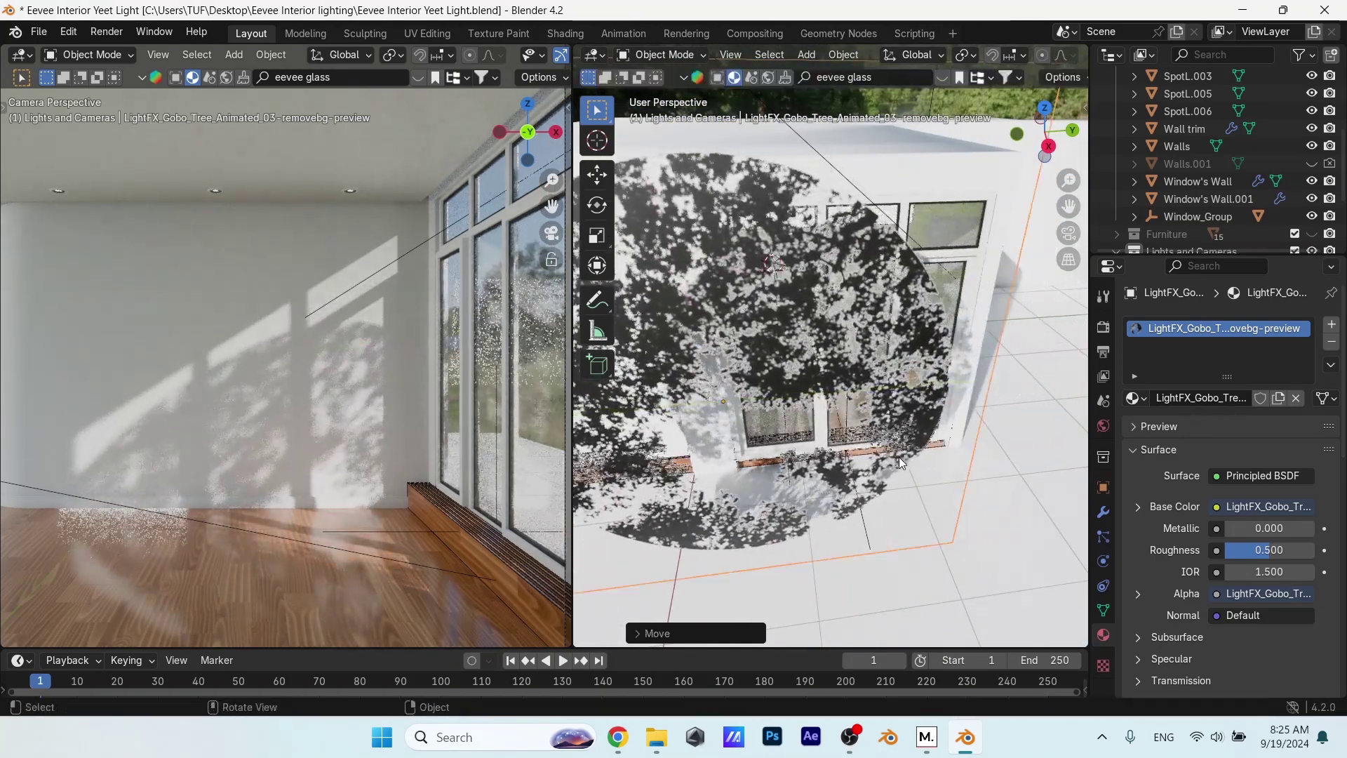
- Raise the gobo plane along Z and adjust its distance from the windows along X
{"action": "key", "text": "g"}
{"action": "key", "text": "z"}
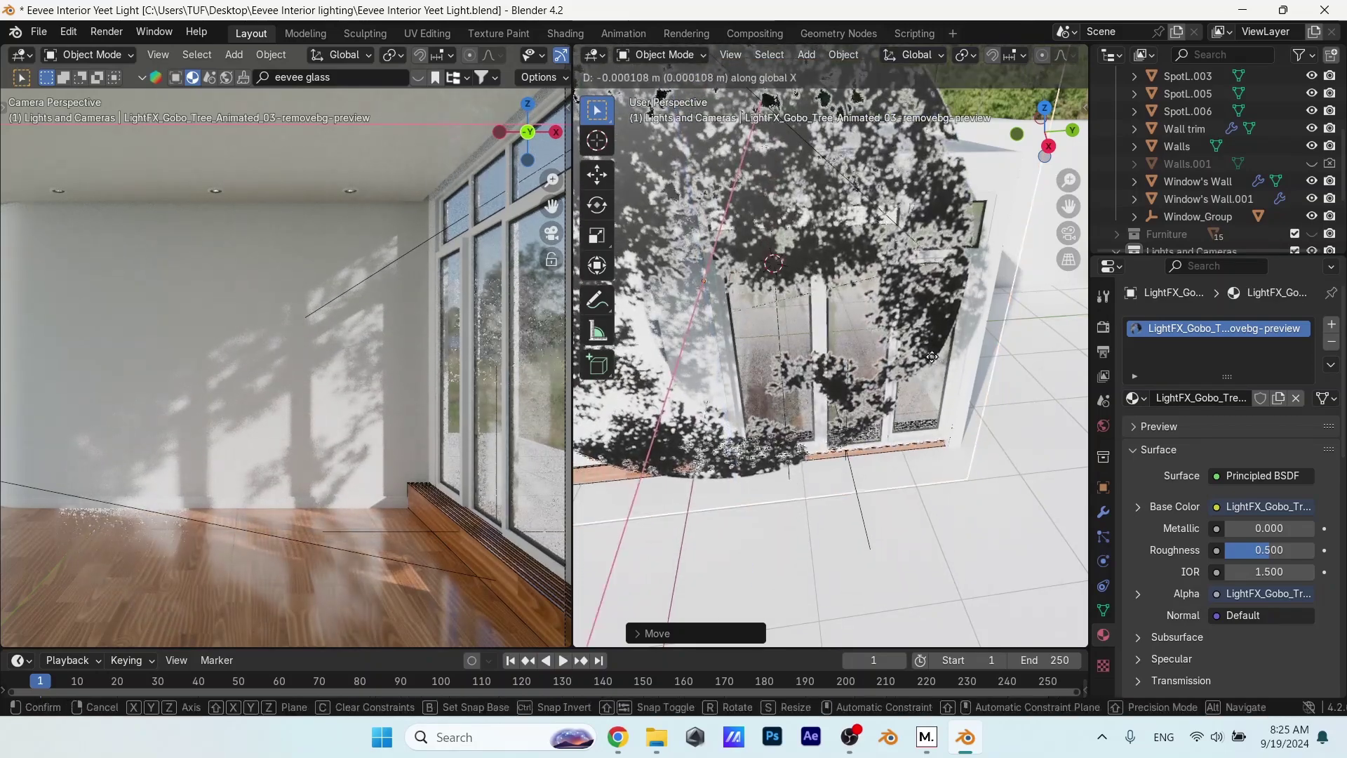
{"action": "key", "text": "x"}
{"action": "left_click", "coordinate": [623, 468]}
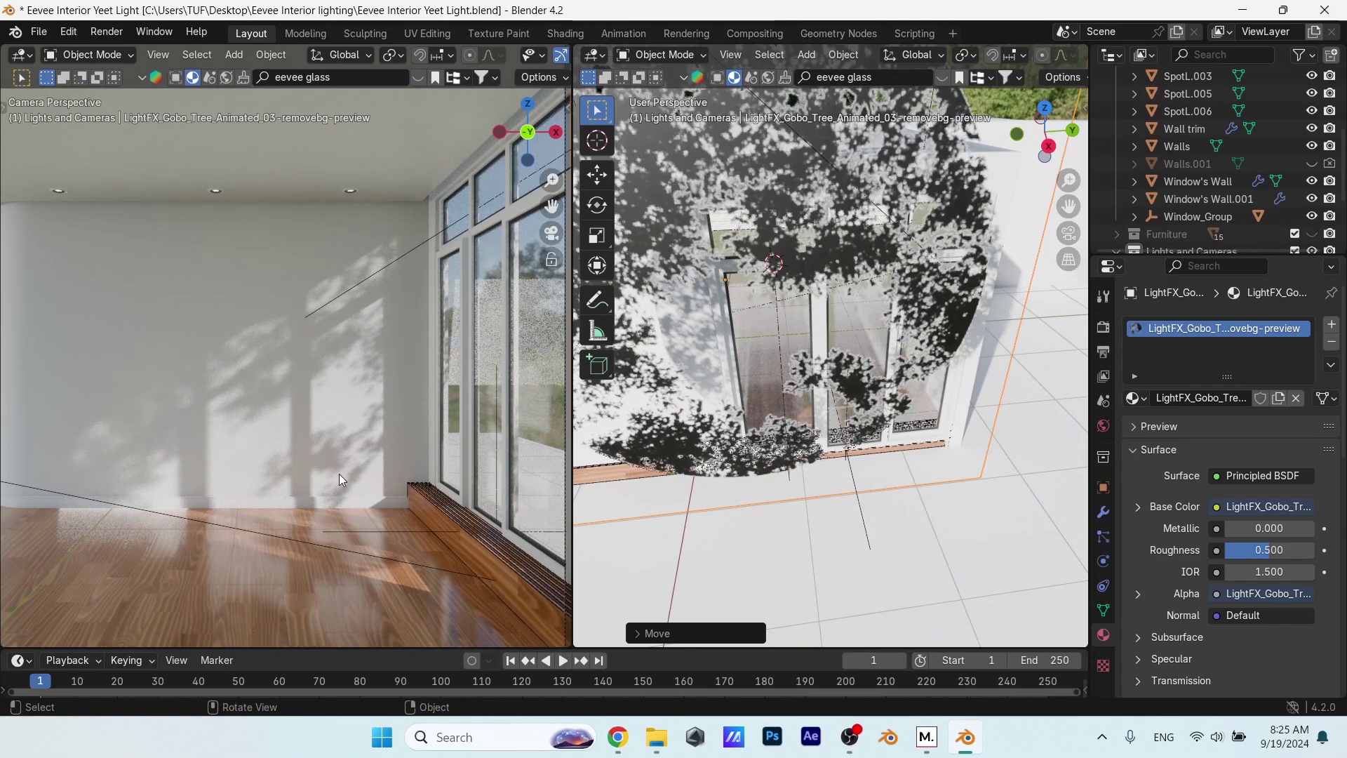
- Inspect the leaf shadows on the interior wall and show the Furniture collection in the viewport again
{"action": "key", "text": "KP_0"}
{"action": "scroll", "coordinate": [335, 470], "scroll_direction": "up", "scroll_amount": 5}
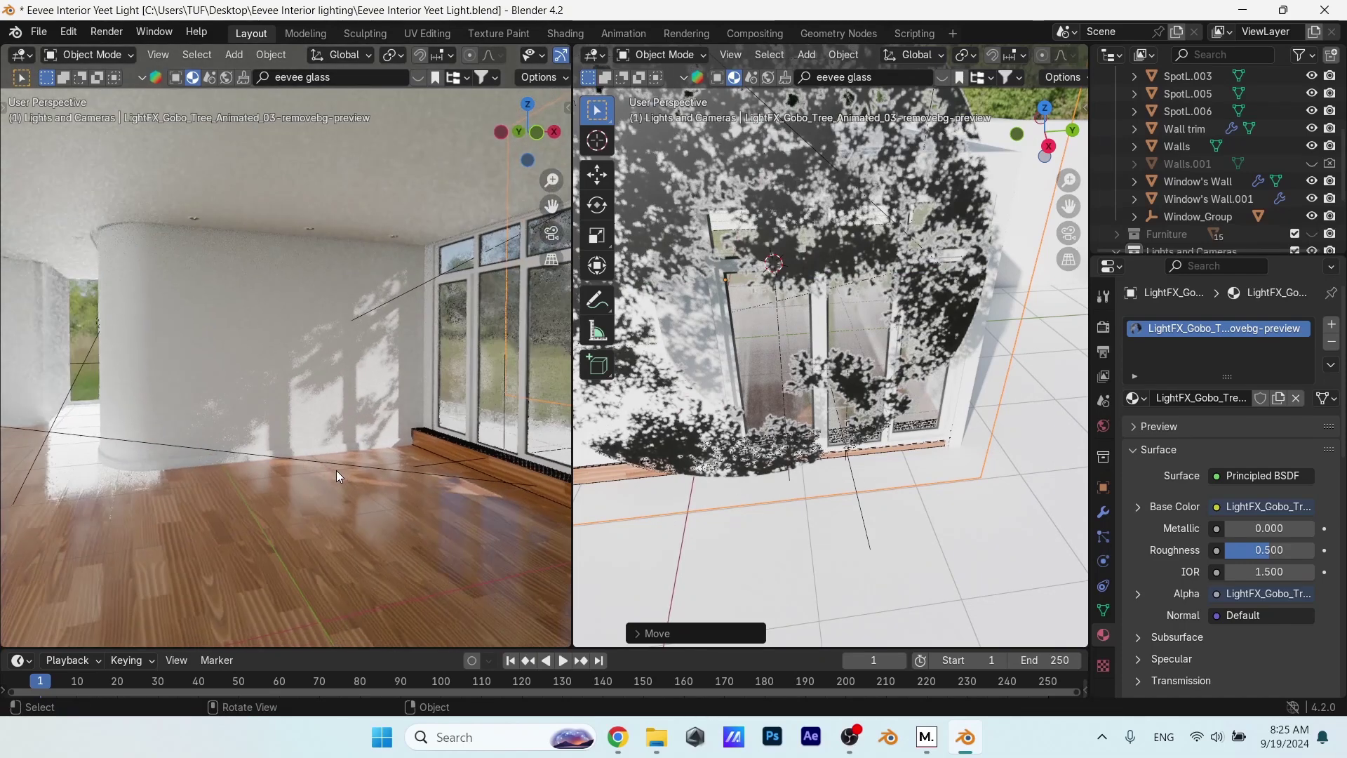
{"action": "scroll", "coordinate": [288, 422], "scroll_direction": "down", "scroll_amount": 3}
{"action": "scroll", "coordinate": [299, 431], "scroll_direction": "down", "scroll_amount": 2}
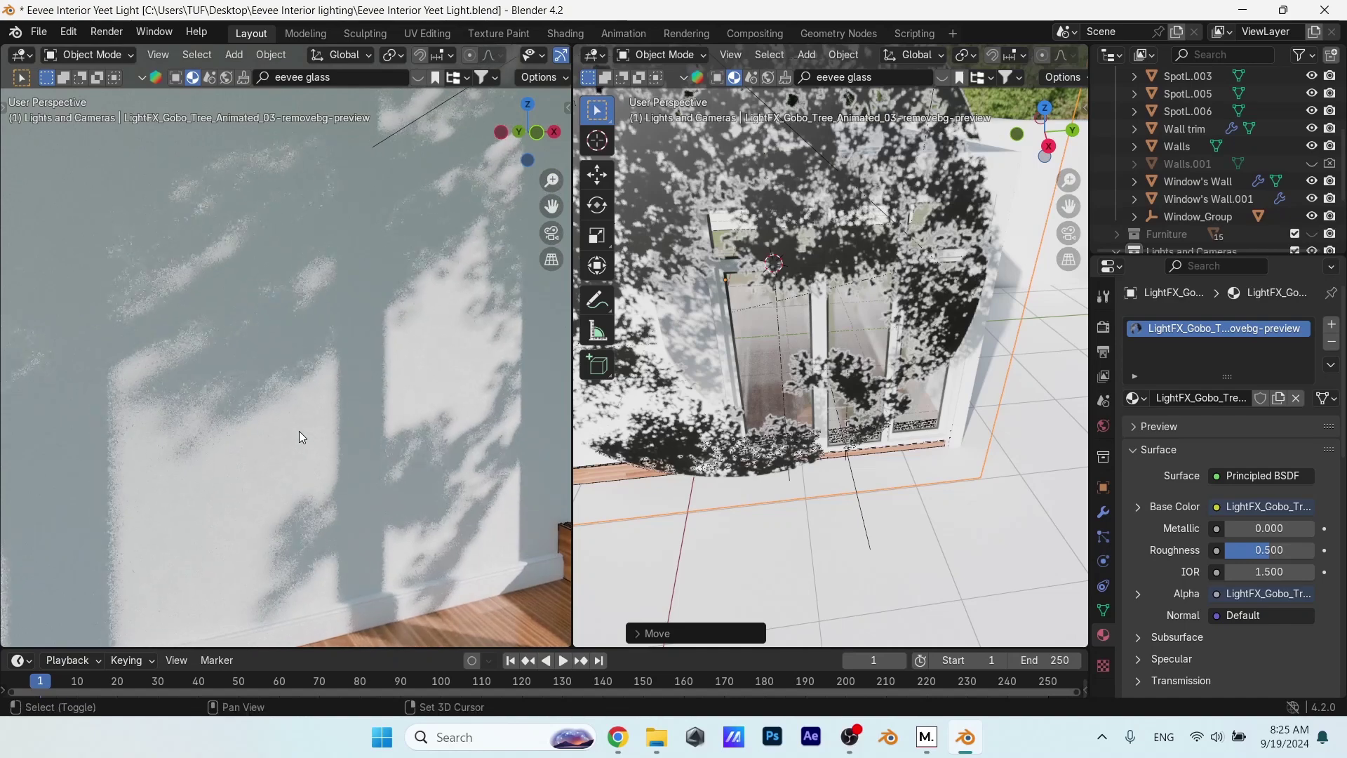
{"action": "middle_click_drag", "start_coordinate": [306, 430], "coordinate": [309, 458]}
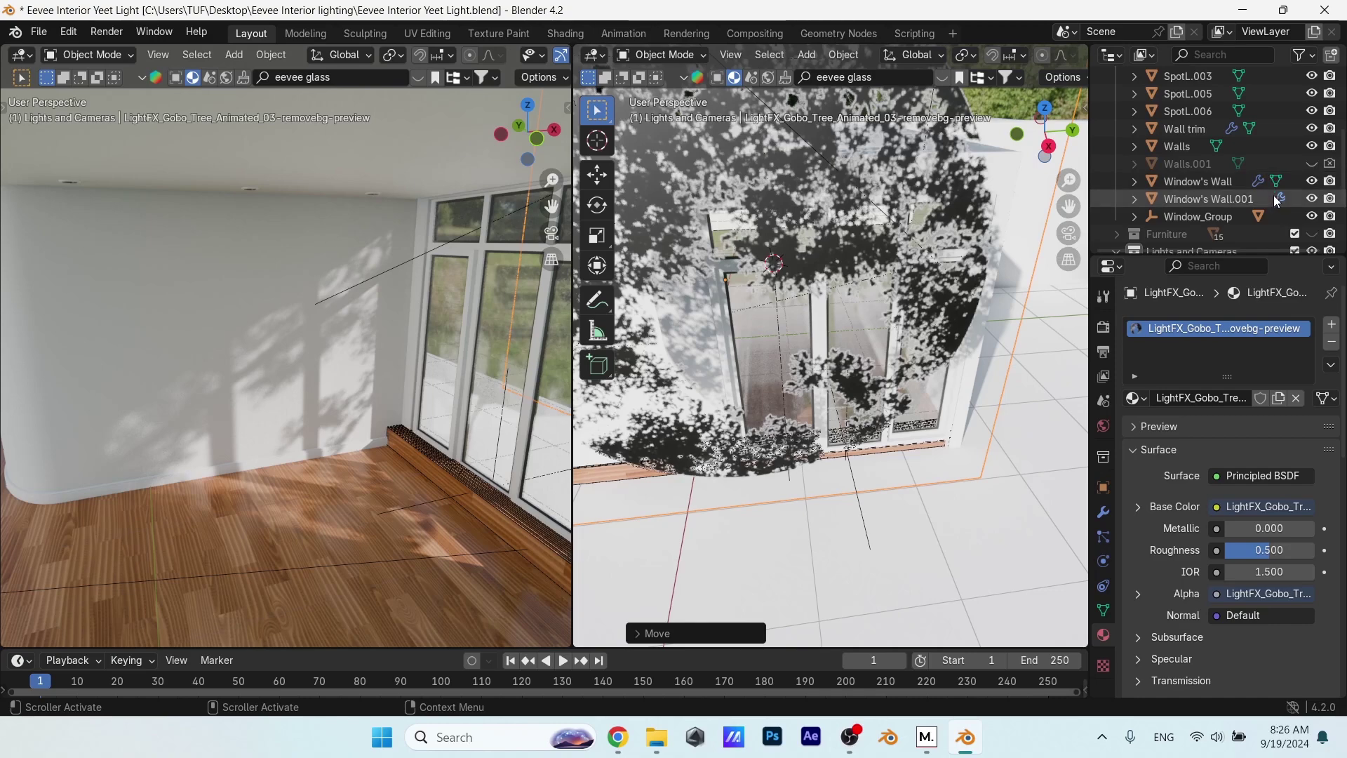
{"action": "left_click", "coordinate": [1308, 234]}
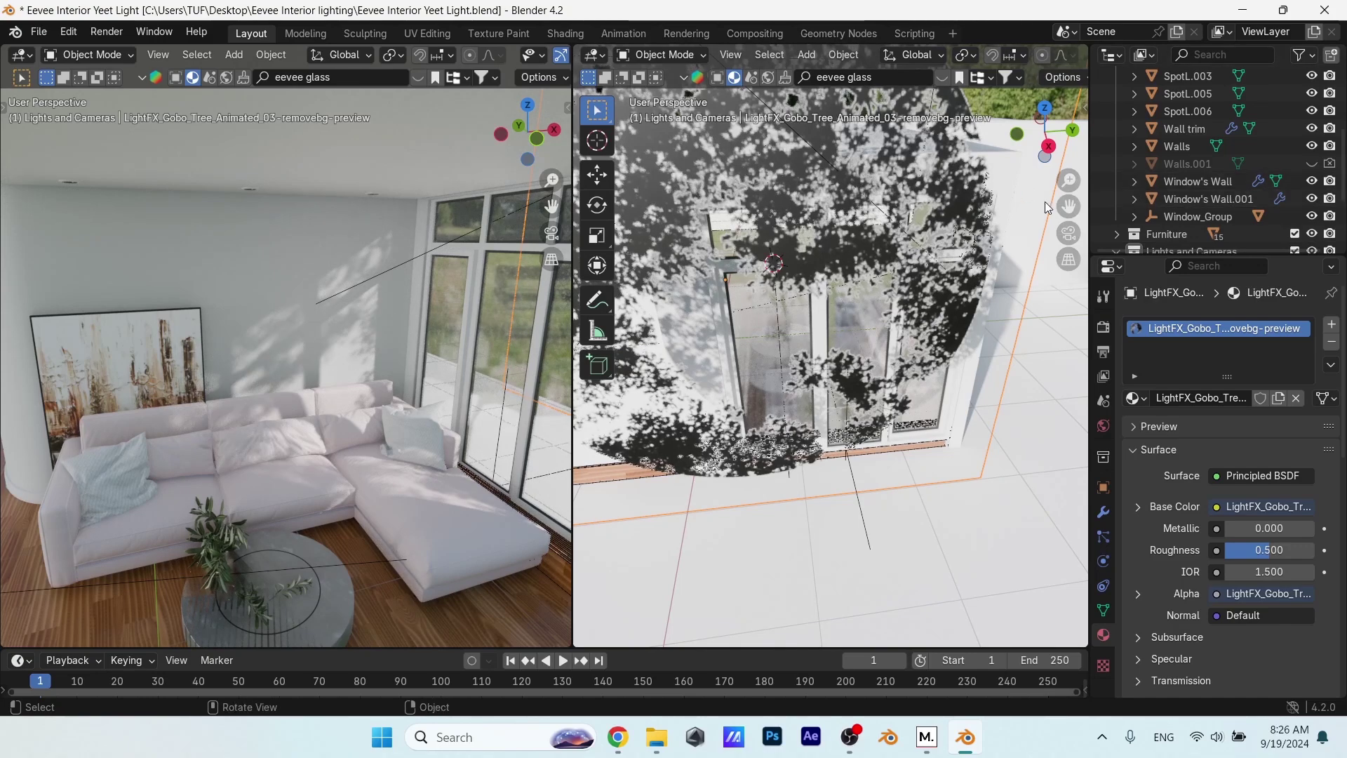
- Toggle the gobo plane's viewport visibility to compare the furnished room with and without the tree shadows
{"action": "scroll", "coordinate": [1314, 206], "scroll_direction": "down", "scroll_amount": 5}
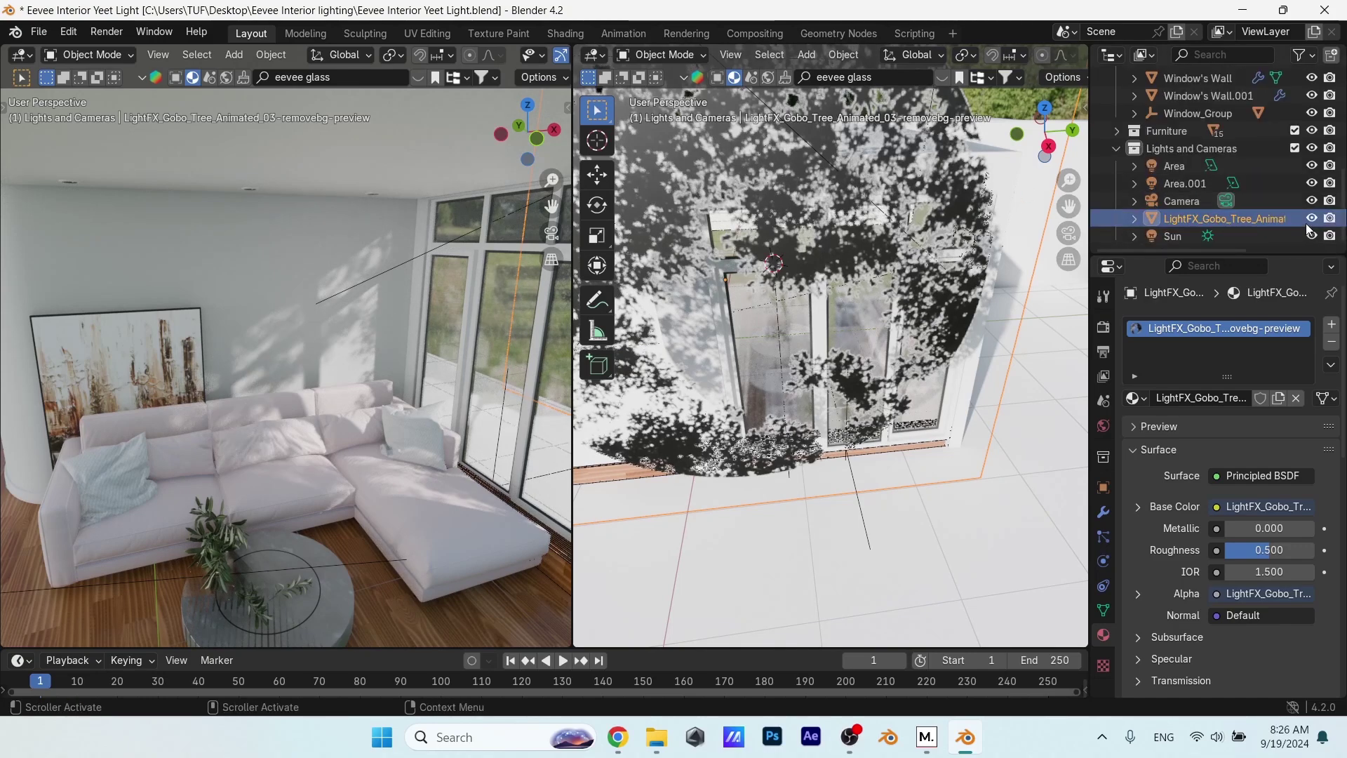
{"action": "left_click", "coordinate": [1311, 222]}
{"action": "left_click", "coordinate": [1311, 222]}
{"action": "left_click", "coordinate": [1311, 222]}
{"action": "left_click", "coordinate": [1311, 222]}
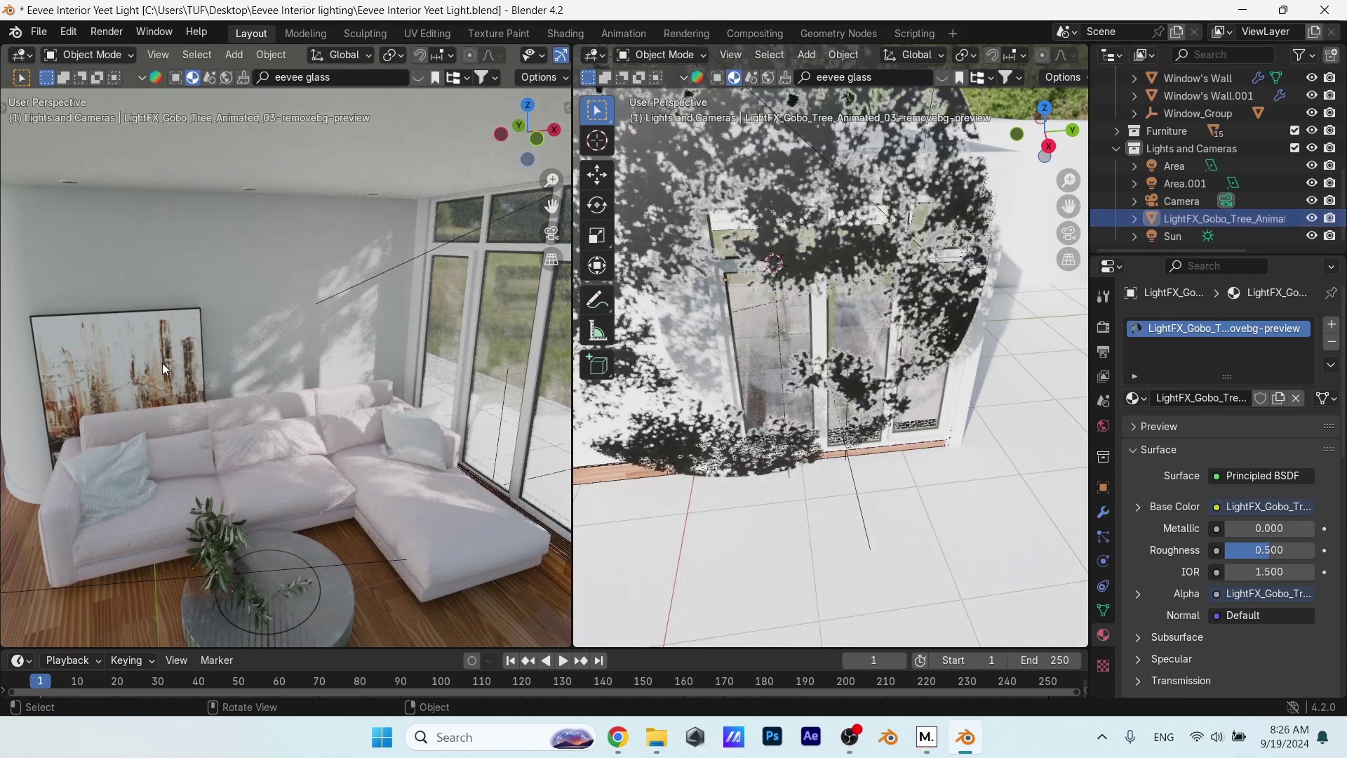
- Set the Sun light's strength to 12 and its angle to 0.7°
{"action": "left_click", "coordinate": [404, 263]}
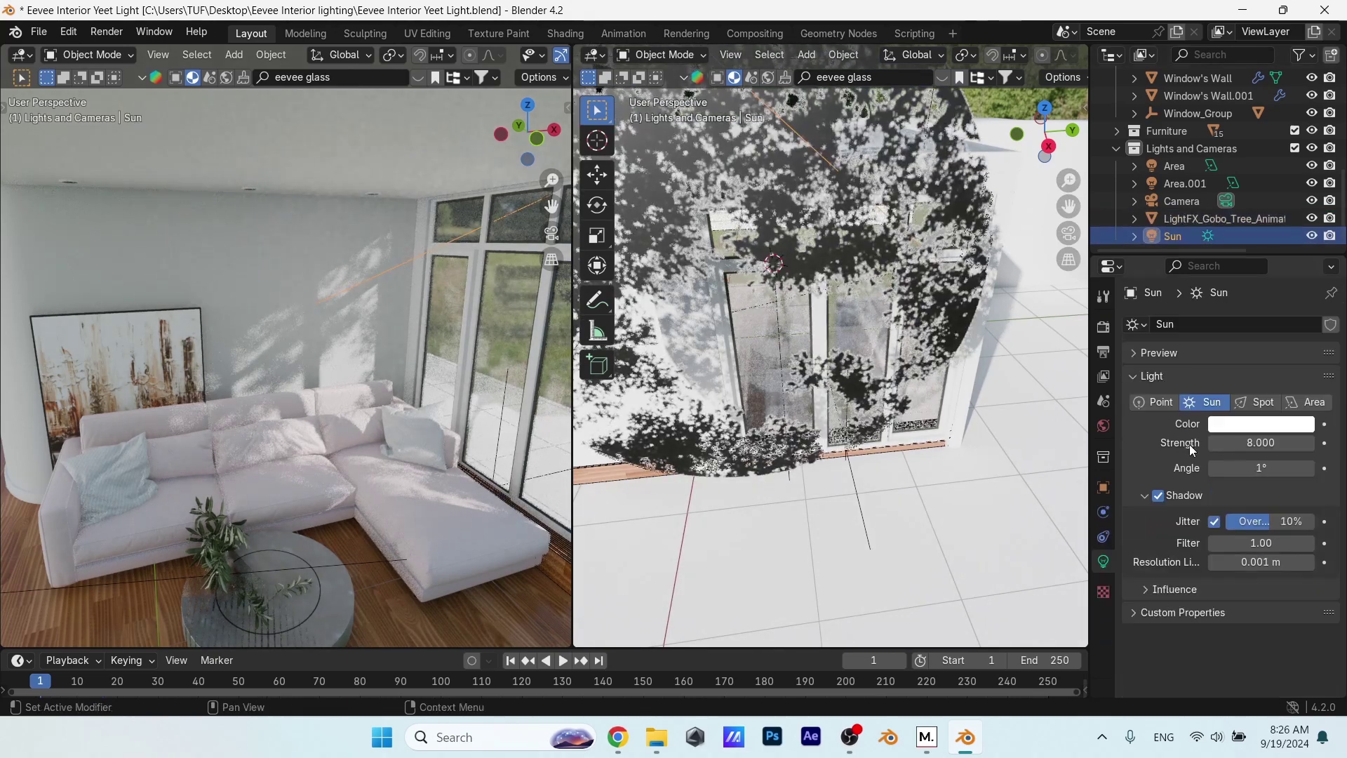
{"action": "type", "text": "12"}
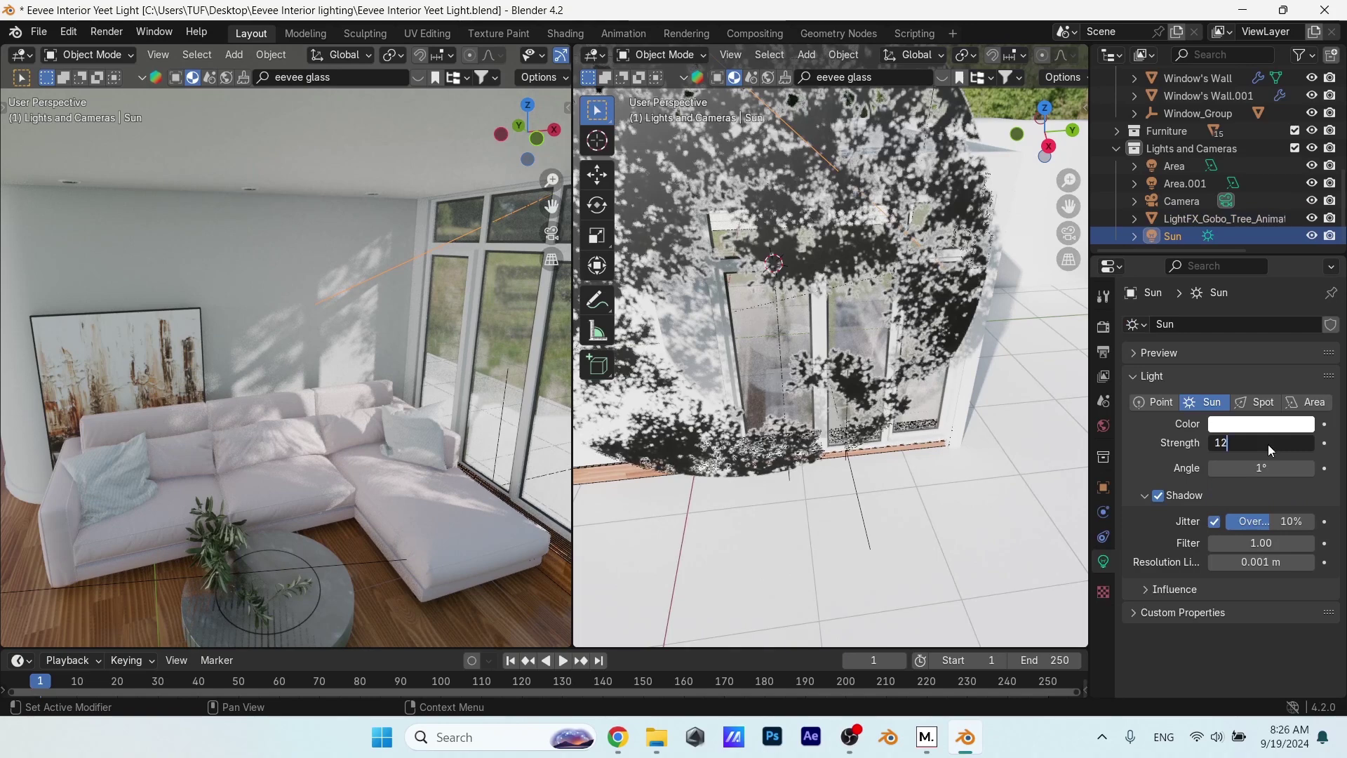
{"action": "key", "text": "Return"}
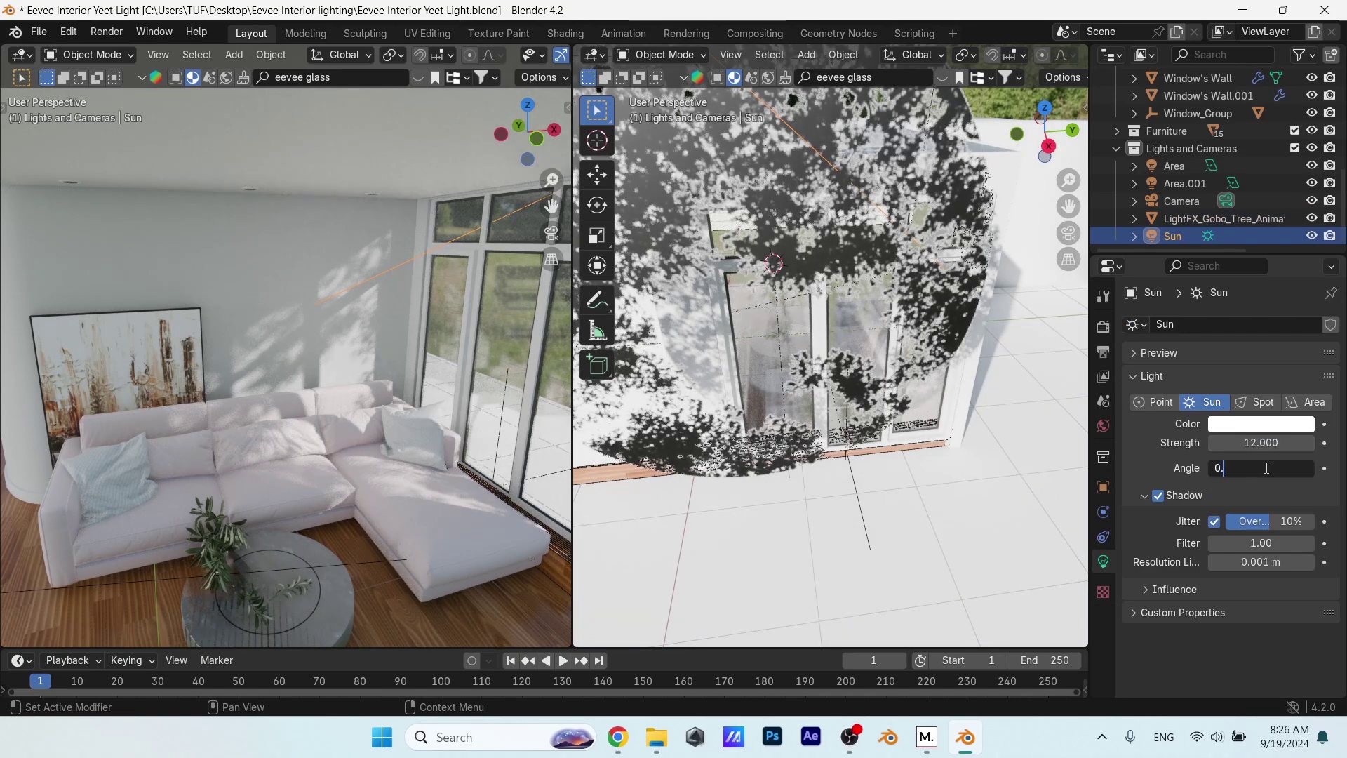
{"action": "left_click", "coordinate": [1264, 467]}
{"action": "type", "text": "0.7"}
{"action": "key", "text": "Return"}
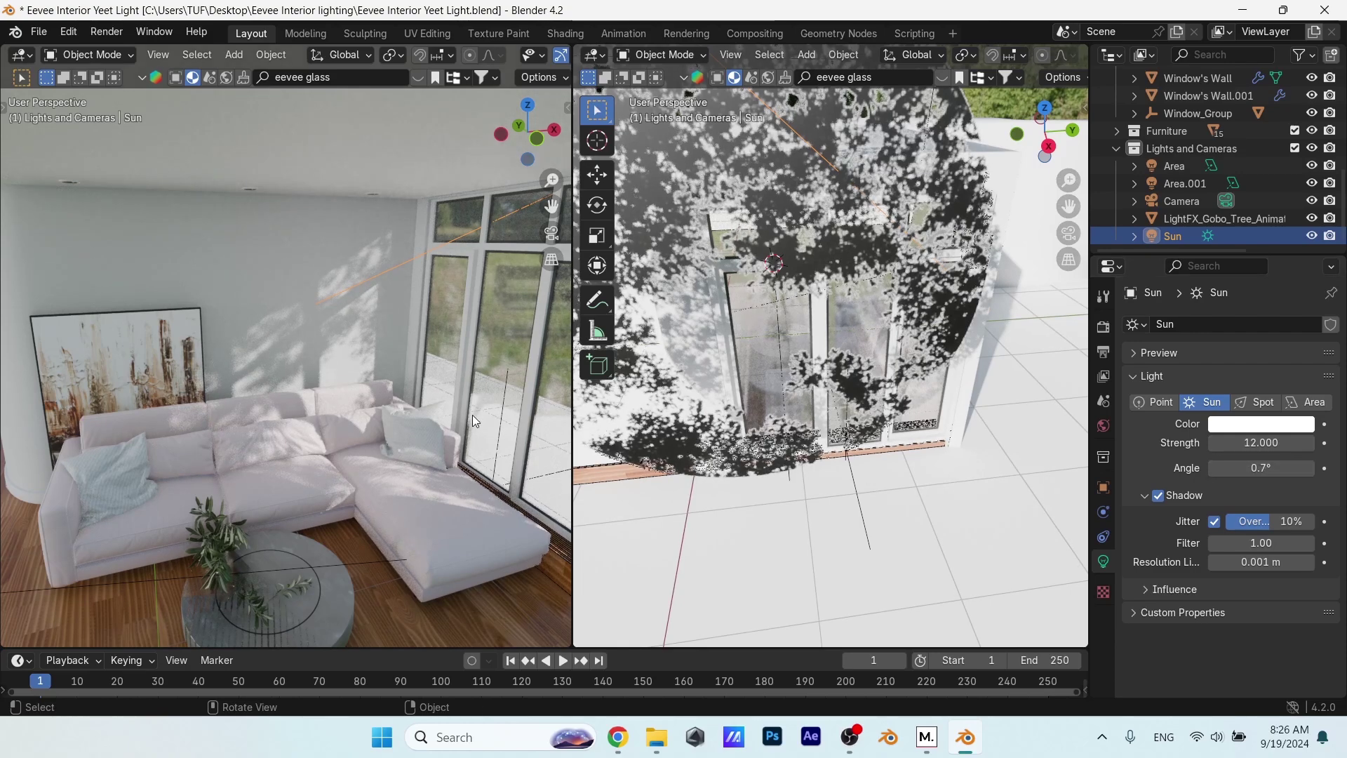
- Return to the camera view and set the EEVEE render samples to 600
{"action": "key", "text": "KP_0"}
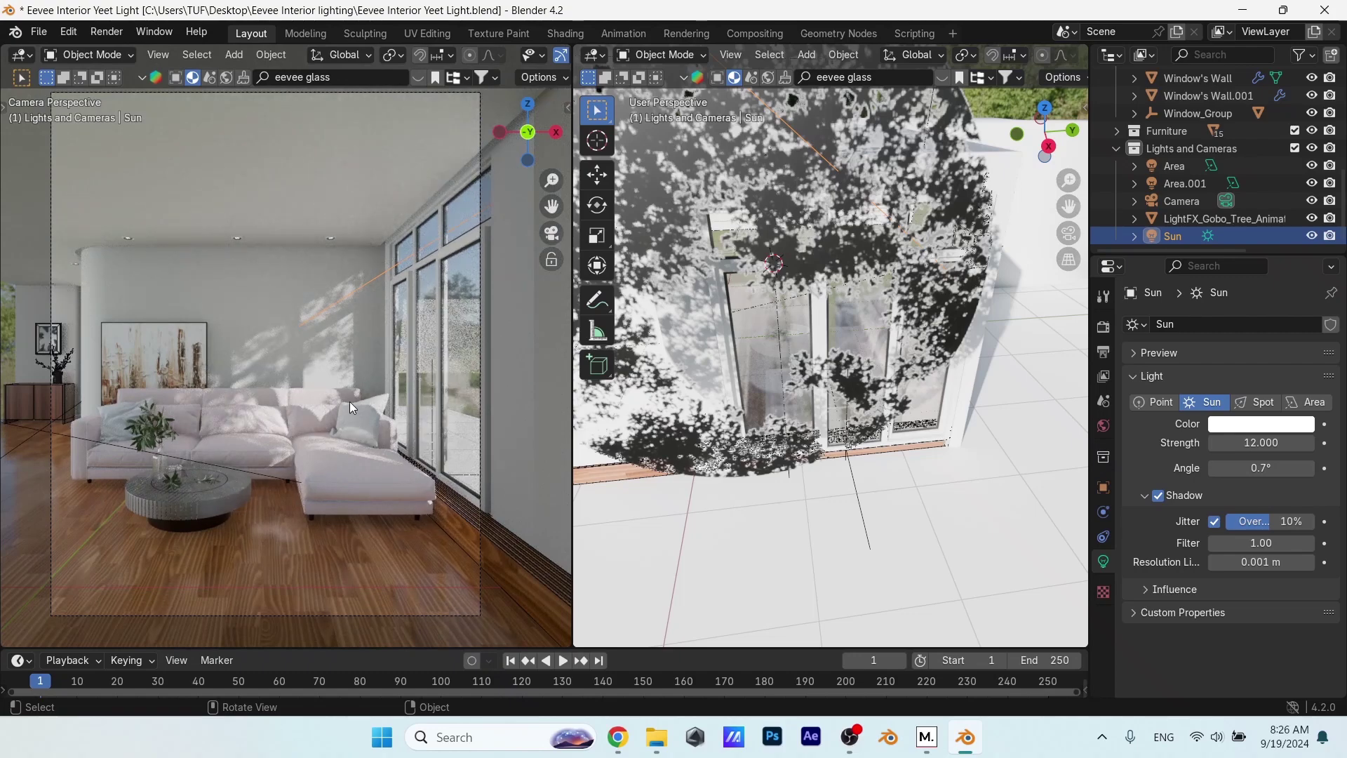
{"action": "key", "text": "Home"}
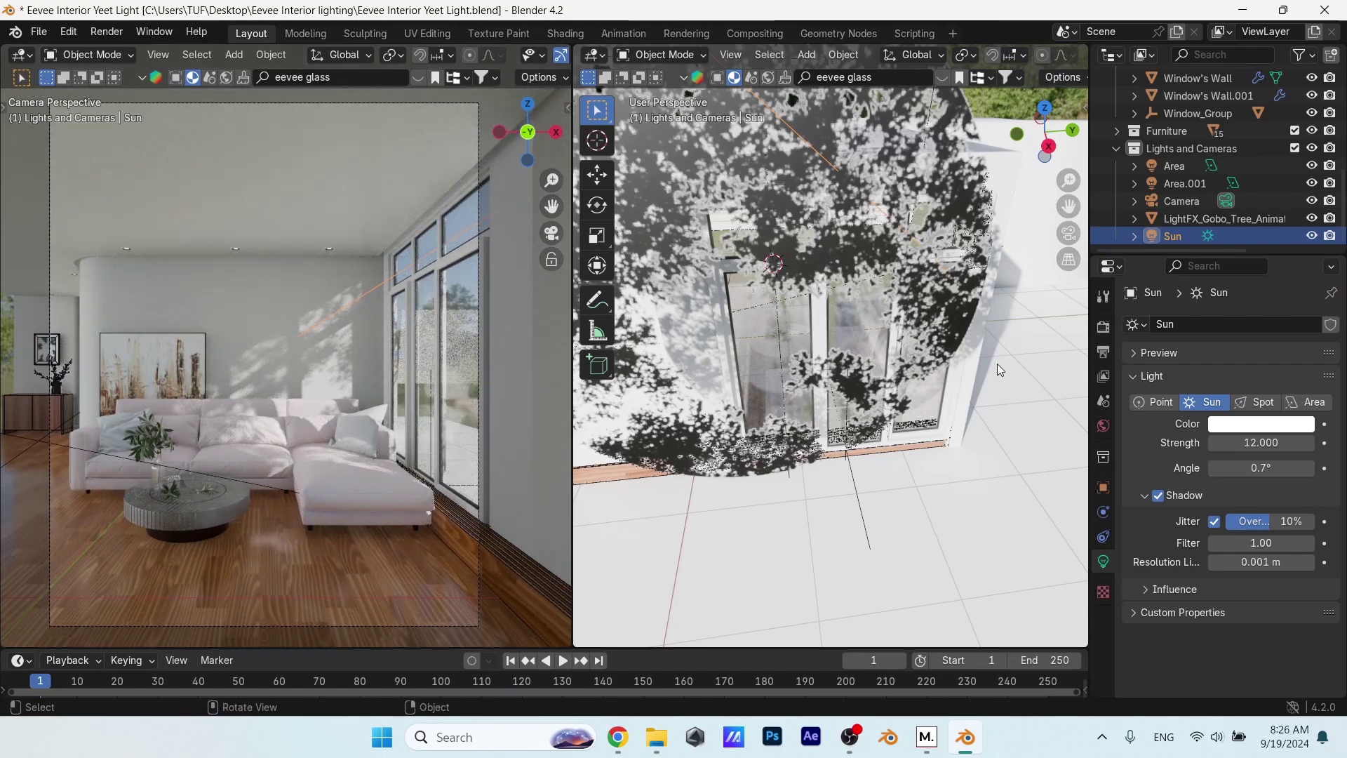
{"action": "left_click", "coordinate": [1102, 333]}
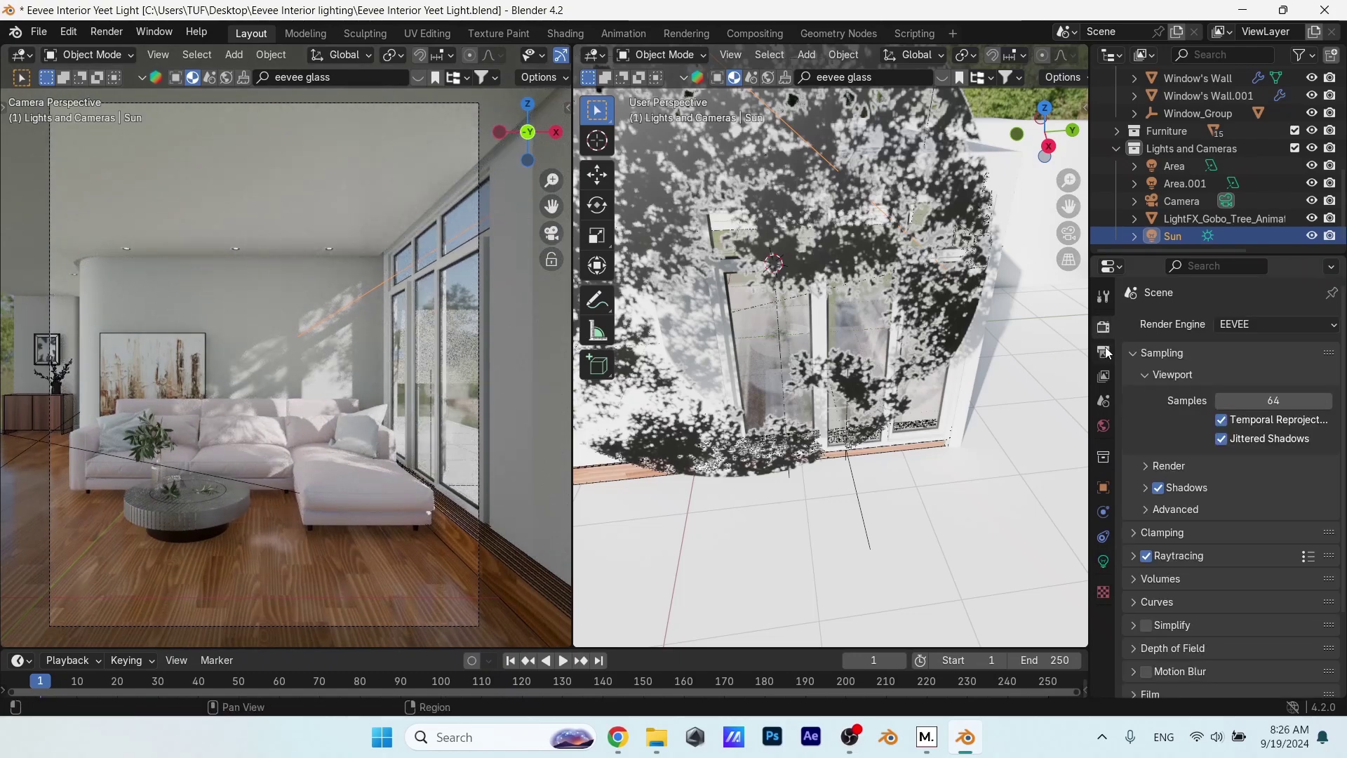
{"action": "left_click", "coordinate": [1161, 464]}
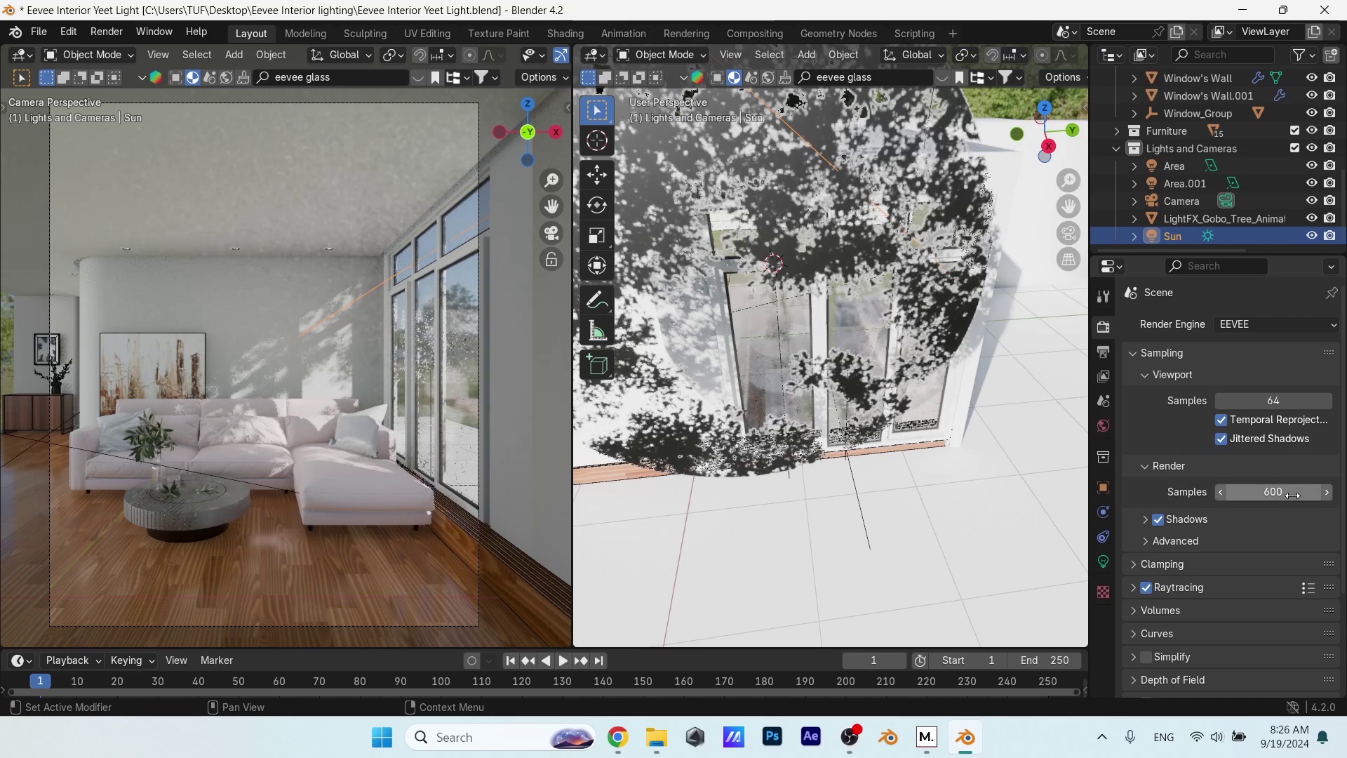
{"action": "key", "text": "Return"}
- Set the output resolution percentage to 200% and return to the render settings
{"action": "left_click", "coordinate": [1112, 353]}
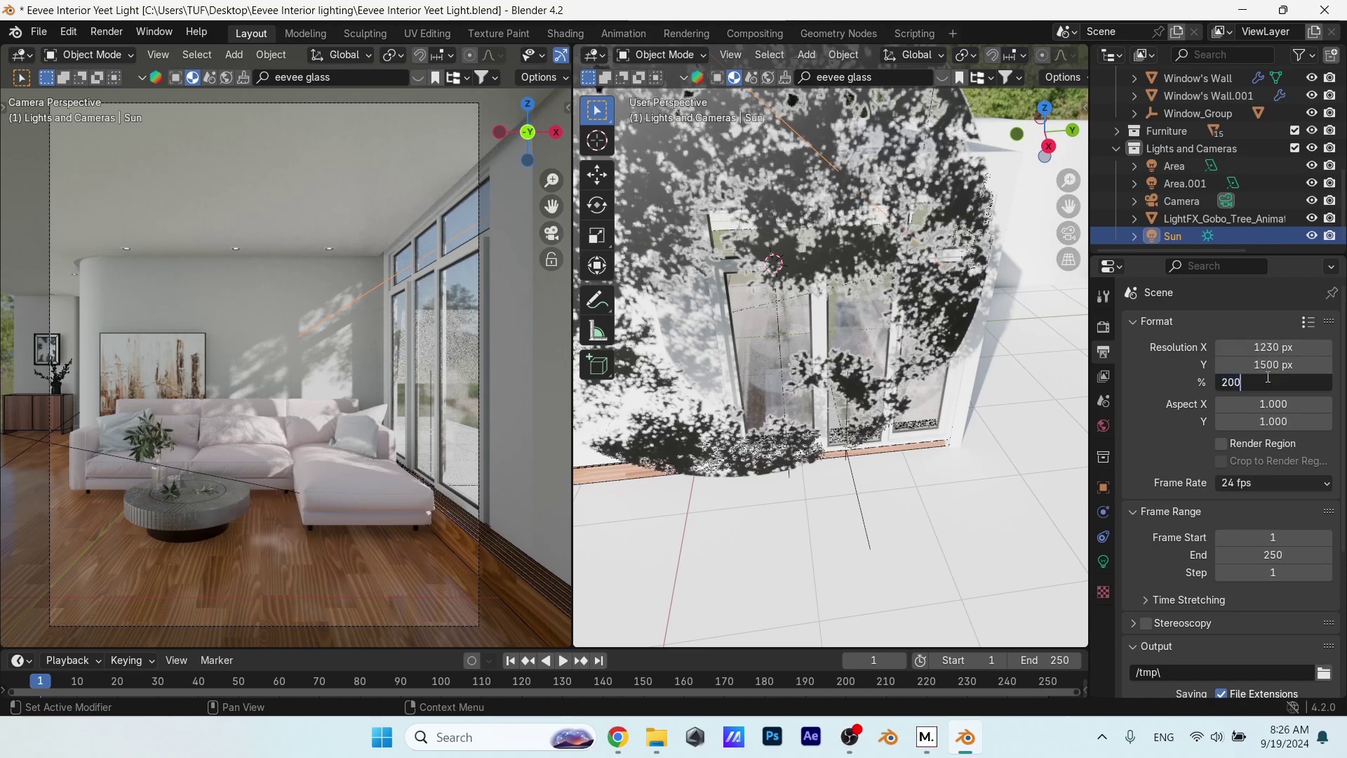
{"action": "key", "text": "Return"}
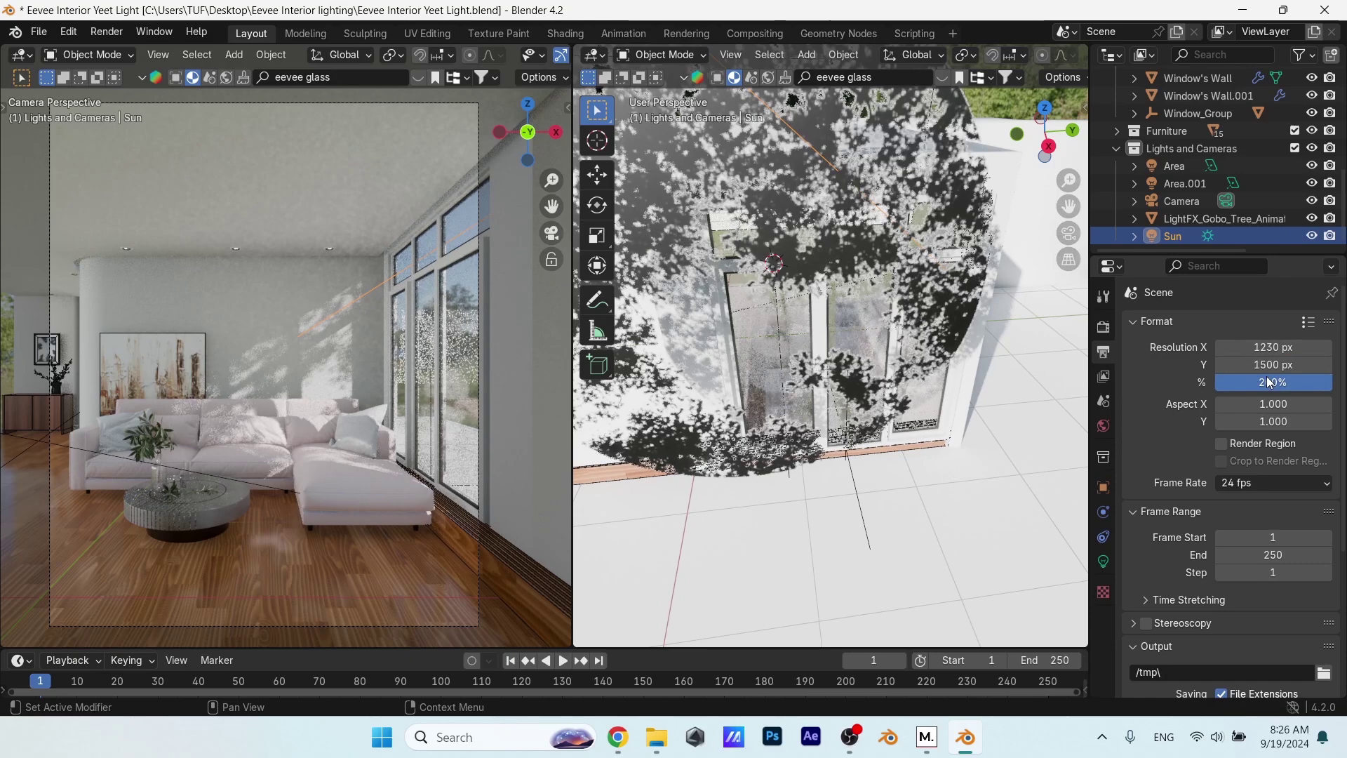
{"action": "left_click", "coordinate": [1106, 328]}
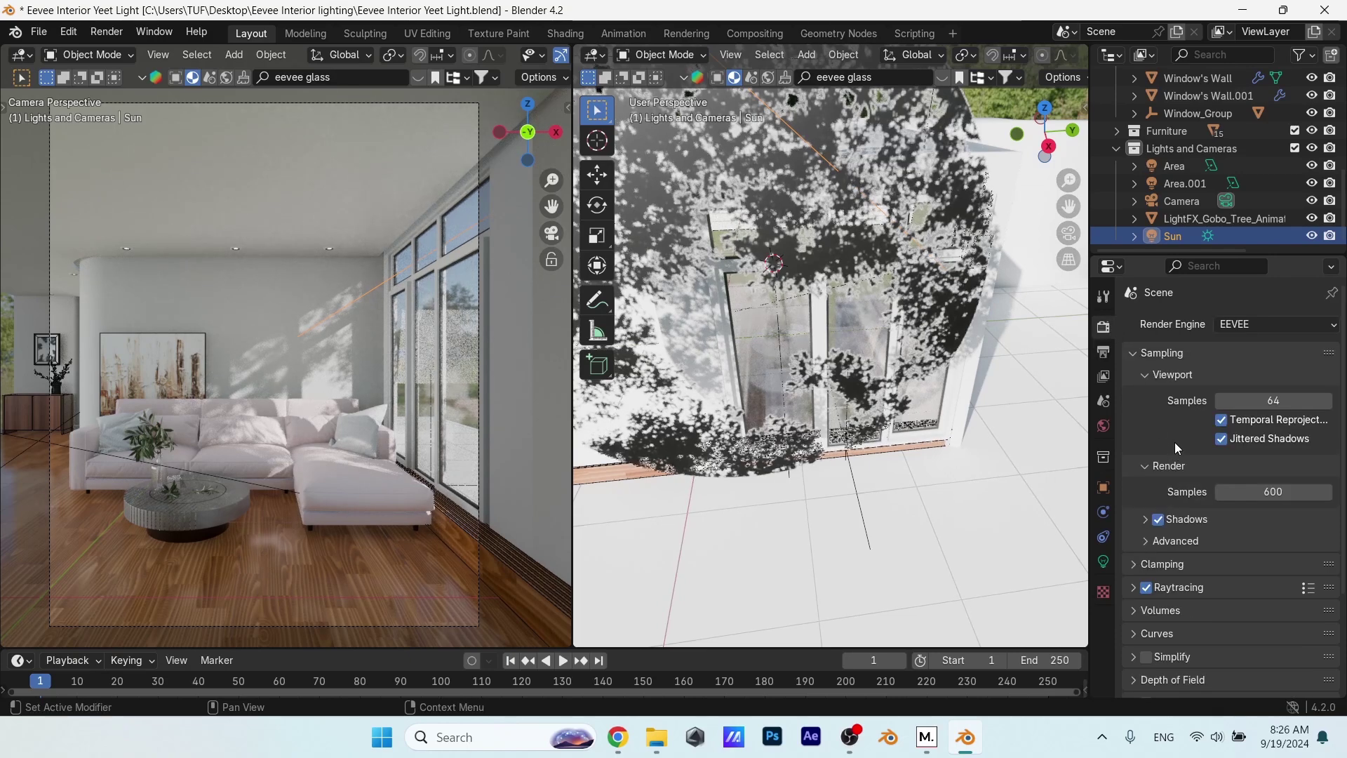
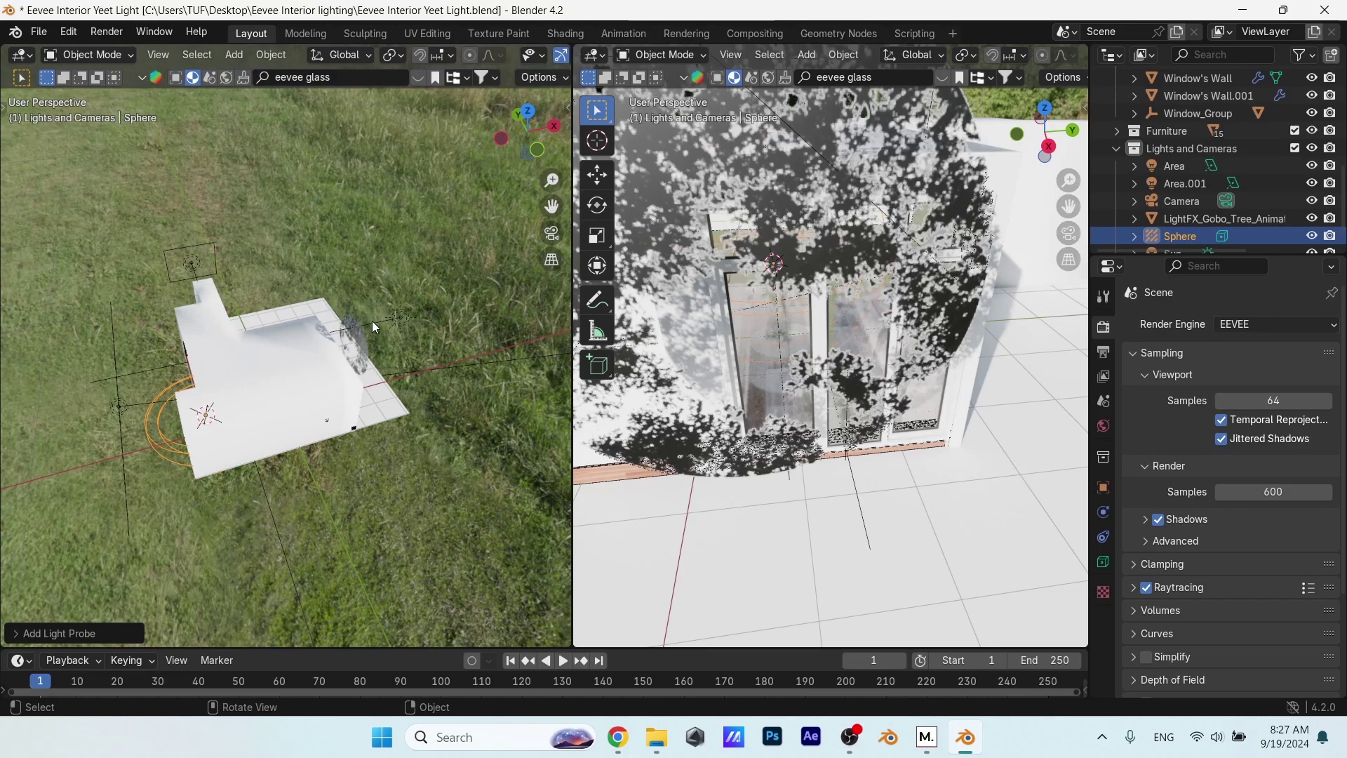
- Scale and move the sphere light probe so it encloses the whole house, and return to the camera view
{"action": "key", "text": "s"}
{"action": "left_click", "coordinate": [377, 435]}
{"action": "key", "text": "g"}
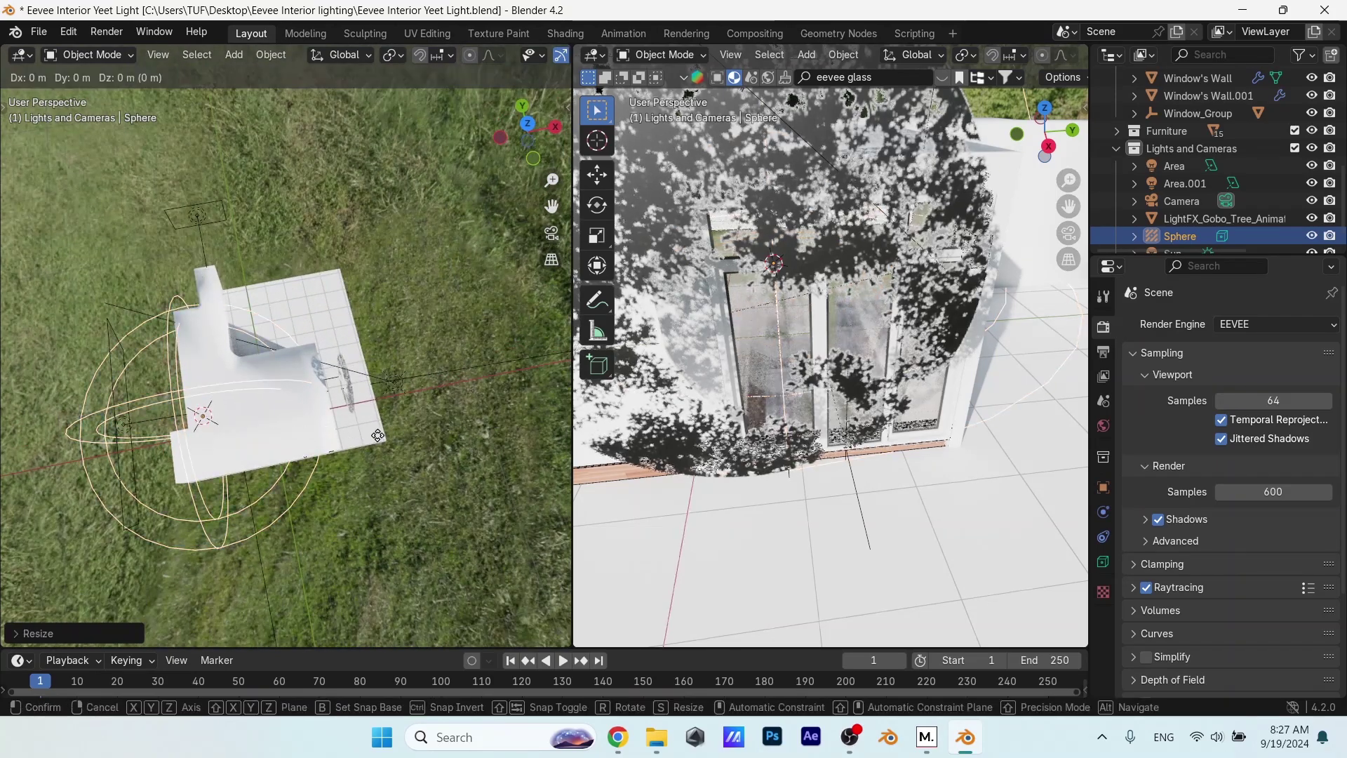
{"action": "left_click", "coordinate": [389, 439]}
{"action": "key", "text": "s"}
{"action": "left_click", "coordinate": [421, 449]}
{"action": "middle_click_drag", "start_coordinate": [421, 449], "coordinate": [293, 351]}
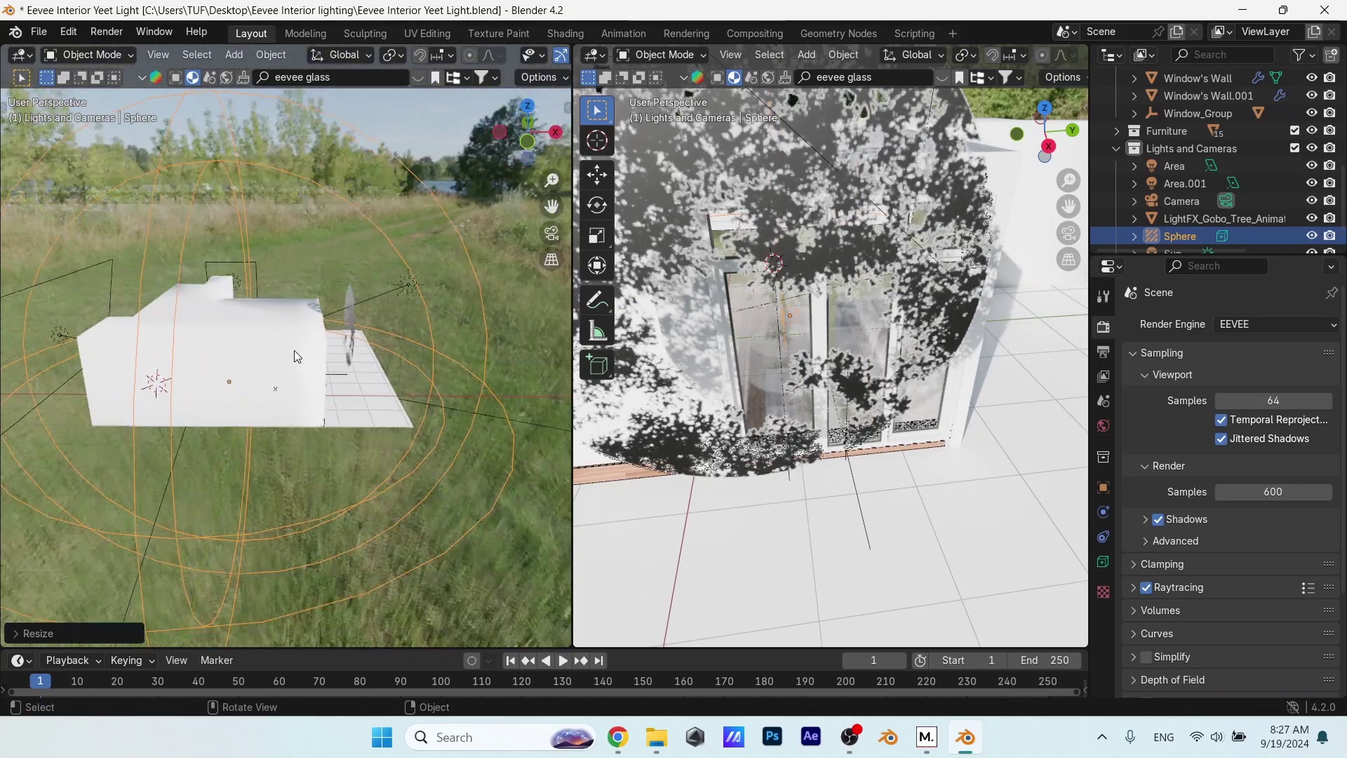
{"action": "key", "text": "KP_0"}
- Add a volume light probe to the scene
{"action": "middle_click_drag", "start_coordinate": [716, 344], "coordinate": [793, 362]}
{"action": "key", "text": "shift+a"}
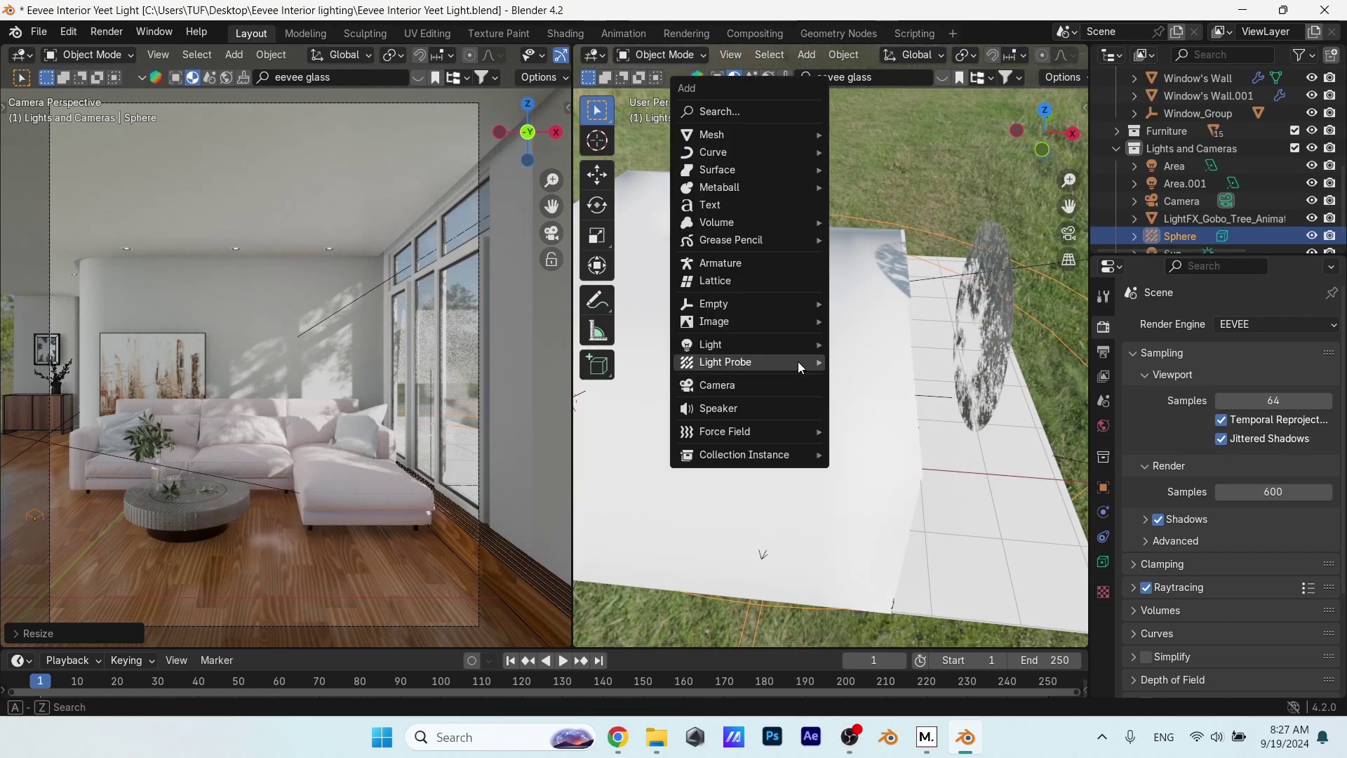
{"action": "mouse_move", "coordinate": [797, 362]}
{"action": "left_click", "coordinate": [879, 399]}
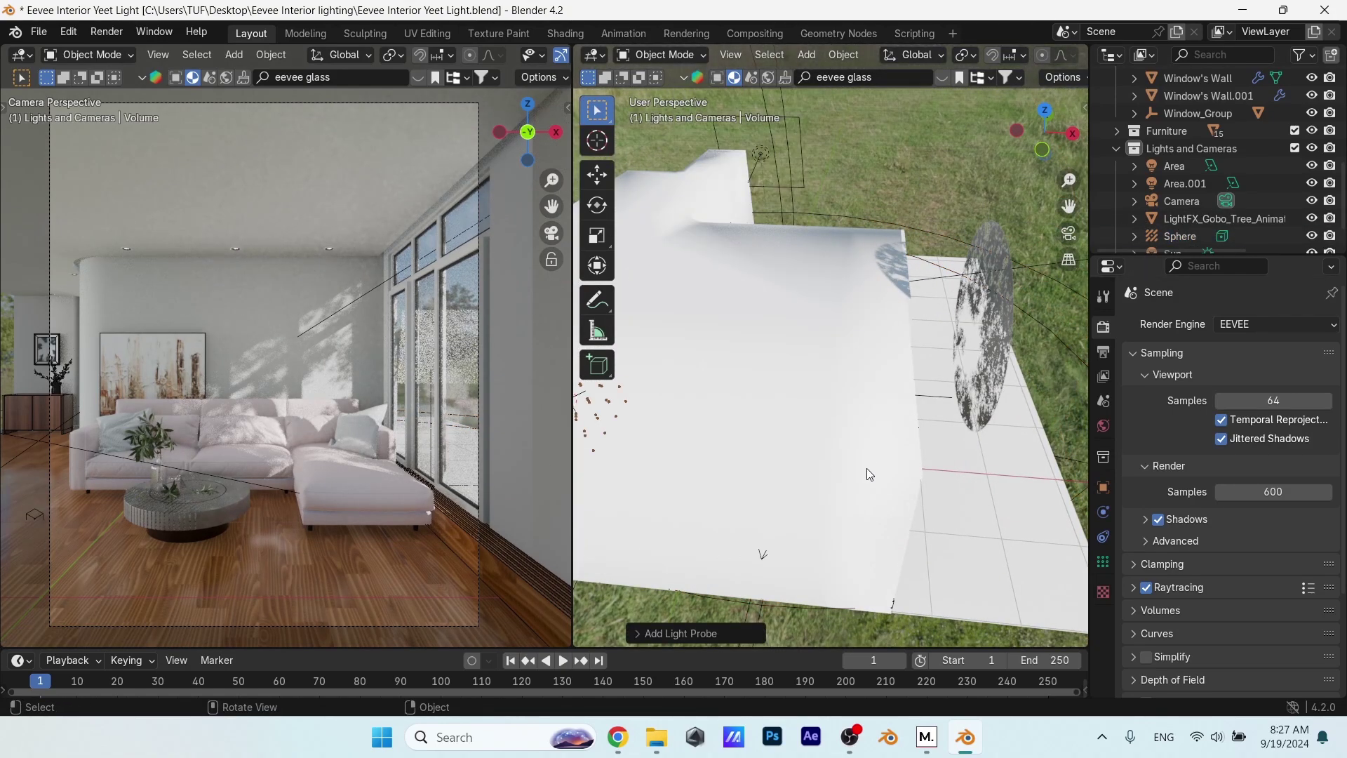
- In a top wireframe view, move the volume light probe horizontally into the living room and scale it up evenly
{"action": "key", "text": "KP_7"}
{"action": "key", "text": "z"}
{"action": "left_click", "coordinate": [723, 407]}
{"action": "key", "text": "g"}
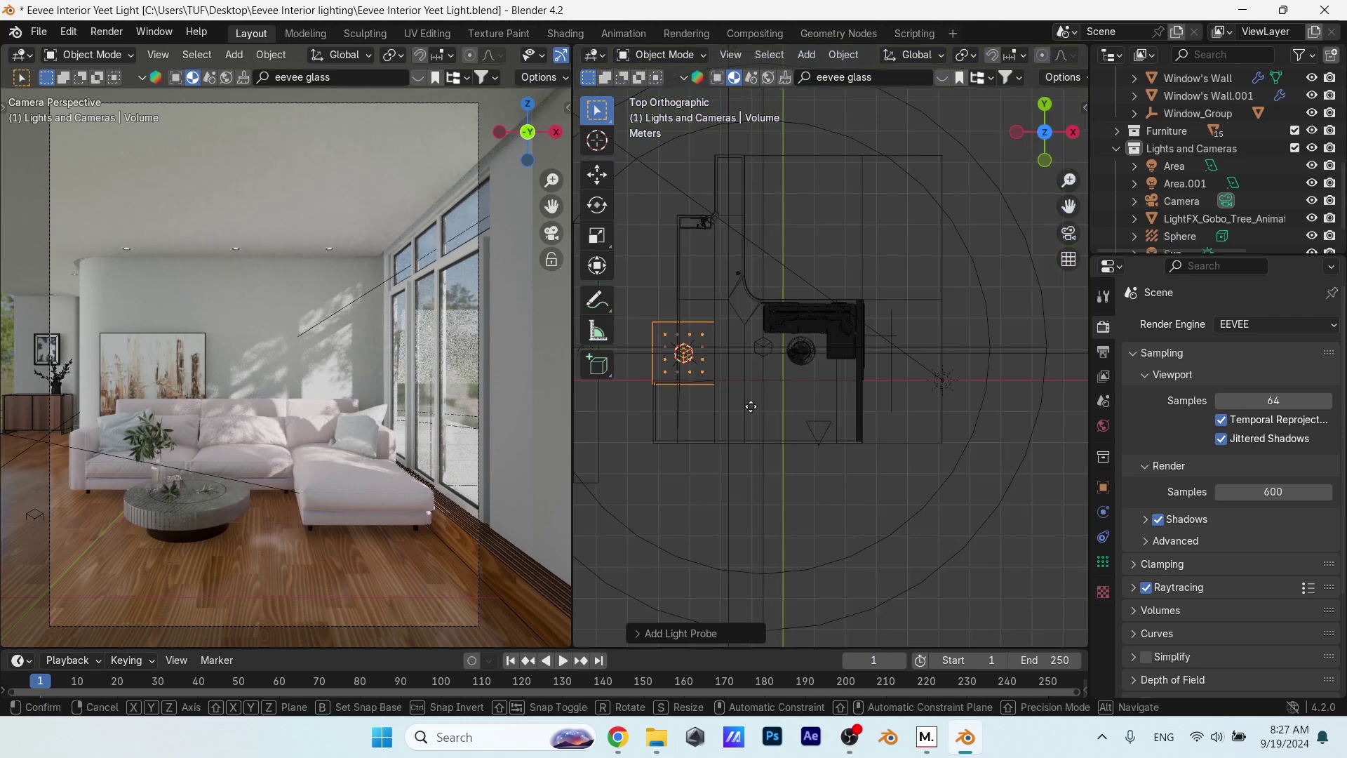
{"action": "key", "text": "shift+z"}
{"action": "left_click", "coordinate": [870, 424]}
{"action": "key", "text": "s"}
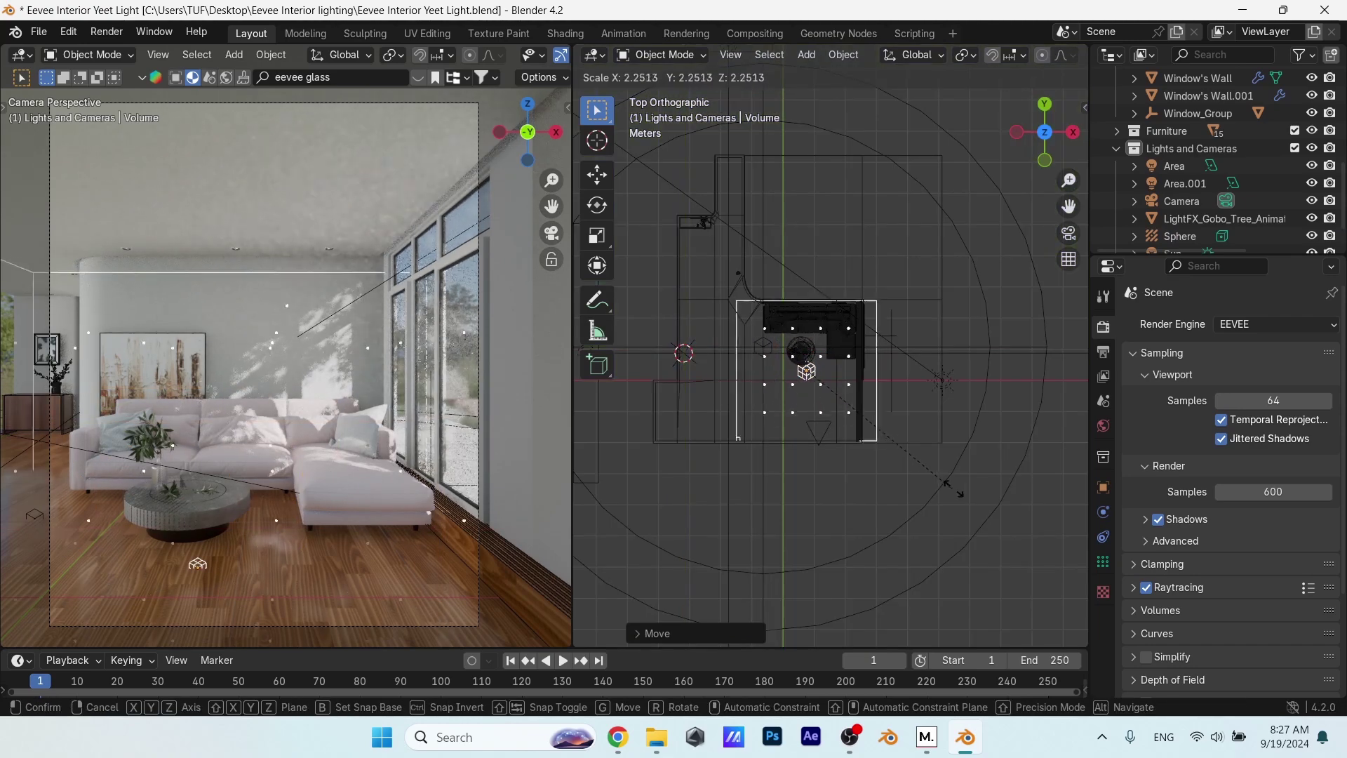
{"action": "left_click", "coordinate": [979, 502]}
- Resize and reposition the volume light probe in plan so it covers the living room's footprint
{"action": "scroll", "coordinate": [849, 477], "scroll_direction": "up", "scroll_amount": 3}
{"action": "key", "text": "s"}
{"action": "left_click", "coordinate": [909, 469]}
{"action": "key", "text": "s"}
{"action": "left_click", "coordinate": [860, 469]}
{"action": "key", "text": "s"}
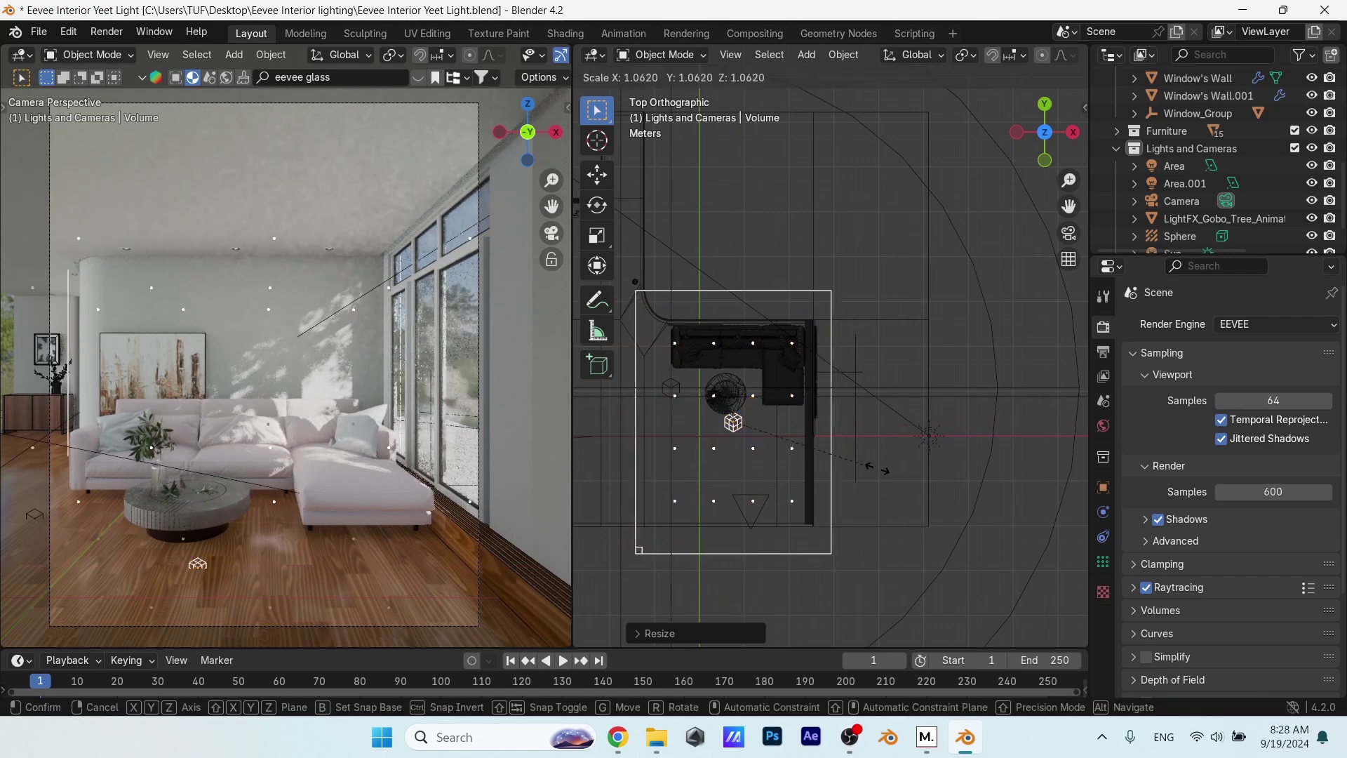
{"action": "left_click", "coordinate": [898, 469]}
{"action": "key", "text": "g"}
{"action": "left_click", "coordinate": [891, 469]}
- Reduce the volume light probe's height along Z and raise it to the level of the room
{"action": "middle_click_drag", "start_coordinate": [891, 468], "coordinate": [907, 356]}
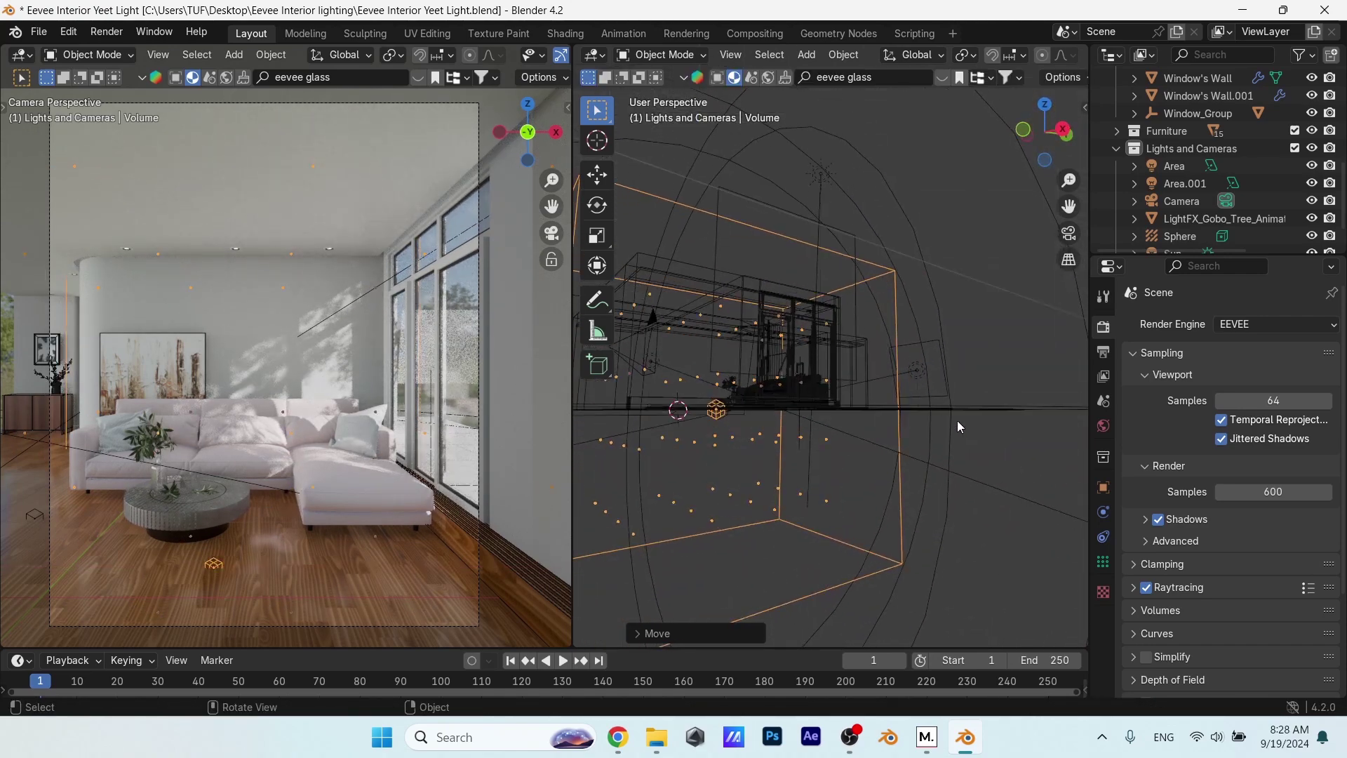
{"action": "key", "text": "s"}
{"action": "key", "text": "z"}
{"action": "left_click", "coordinate": [910, 451]}
{"action": "key", "text": "g"}
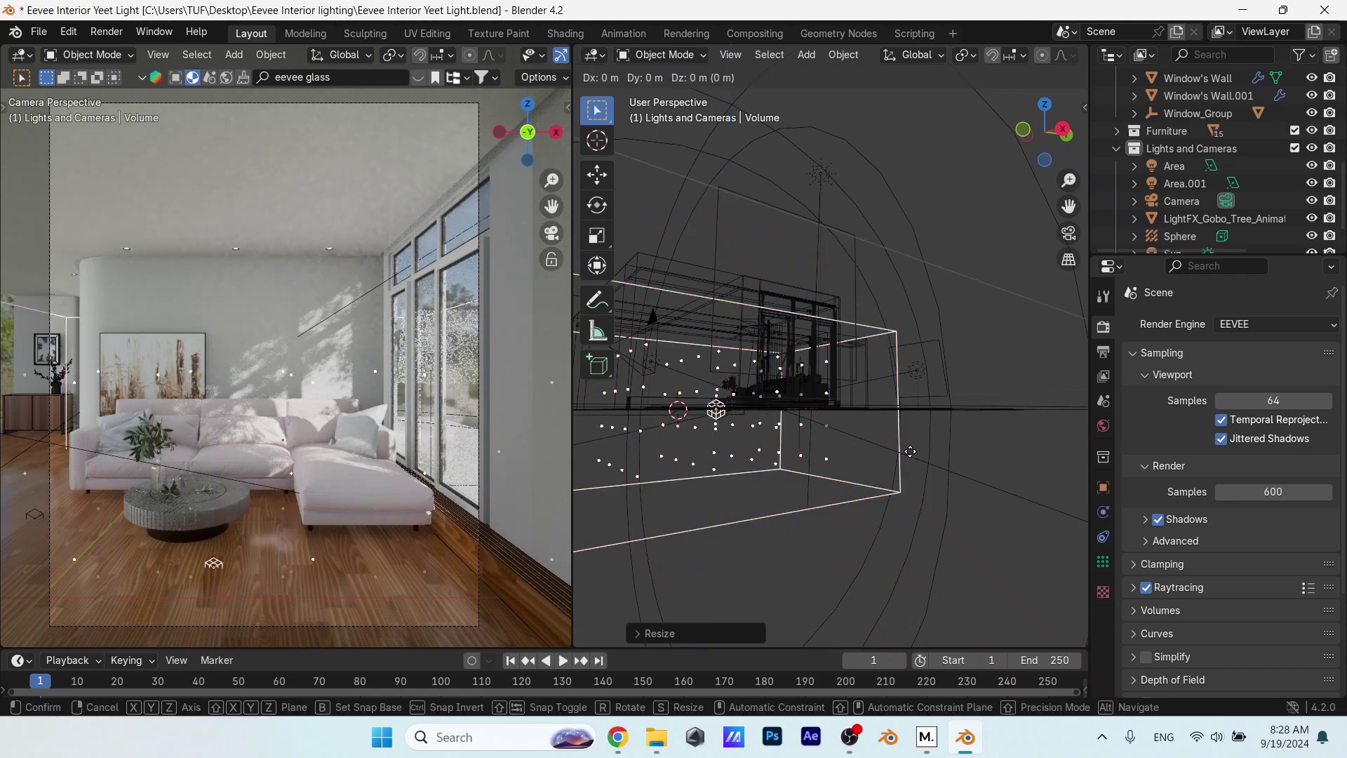
{"action": "left_click", "coordinate": [910, 391]}
- Fine-tune the volume light probe's Z scale to the ceiling height and shift it to fit against the window wall
{"action": "middle_click_drag", "start_coordinate": [909, 390], "coordinate": [882, 371]}
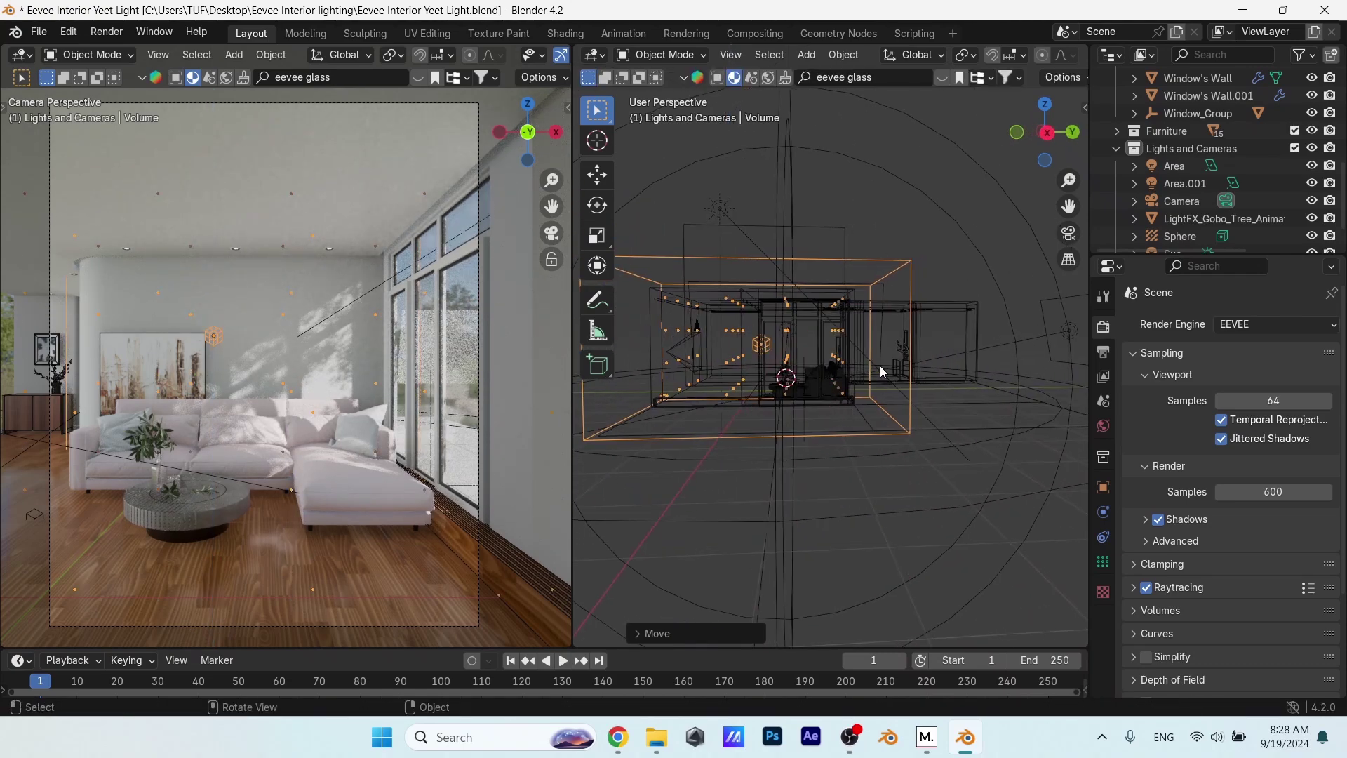
{"action": "scroll", "coordinate": [883, 372], "scroll_direction": "up", "scroll_amount": 8}
{"action": "middle_click_drag", "start_coordinate": [974, 373], "coordinate": [815, 381]}
{"action": "key", "text": "s"}
{"action": "key", "text": "z"}
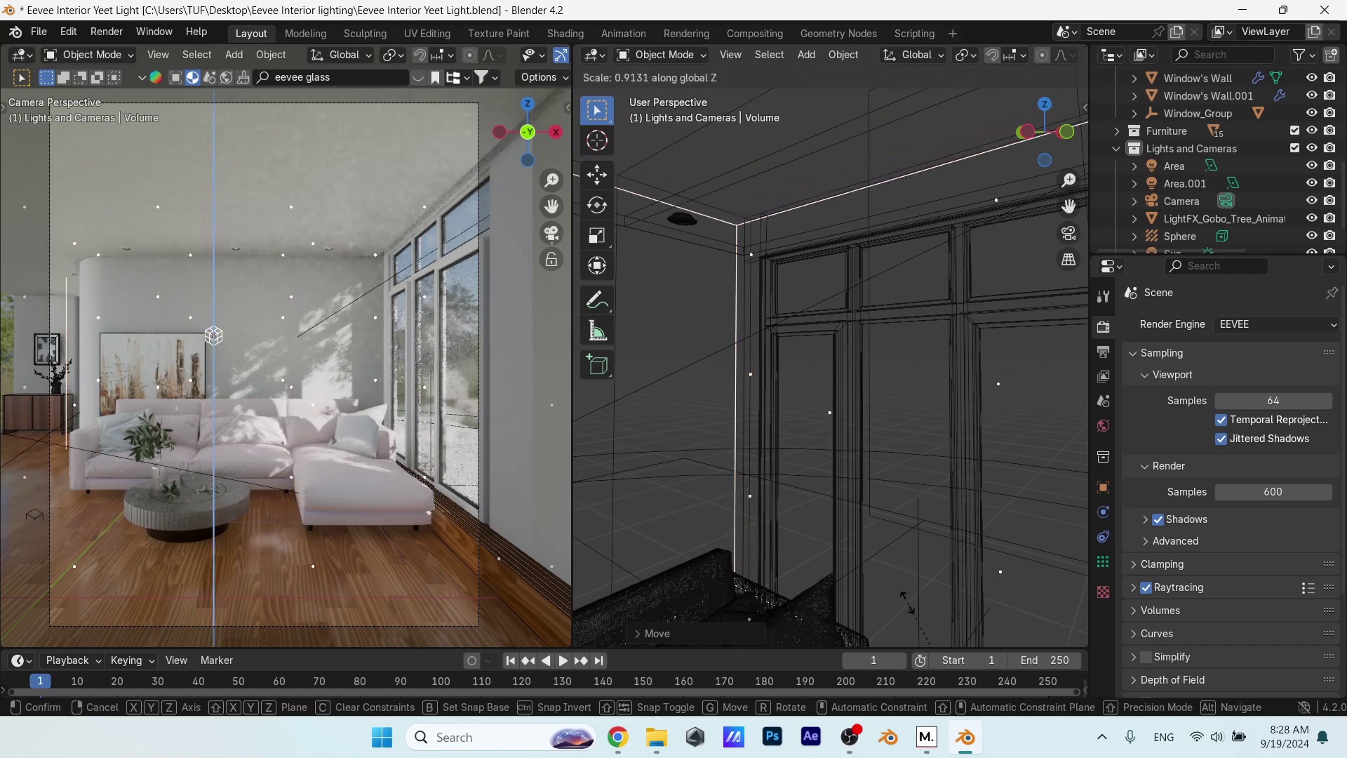
{"action": "left_click", "coordinate": [908, 602]}
{"action": "middle_click_drag", "start_coordinate": [827, 479], "coordinate": [755, 399]}
{"action": "key", "text": "g"}
{"action": "left_click", "coordinate": [729, 405]}
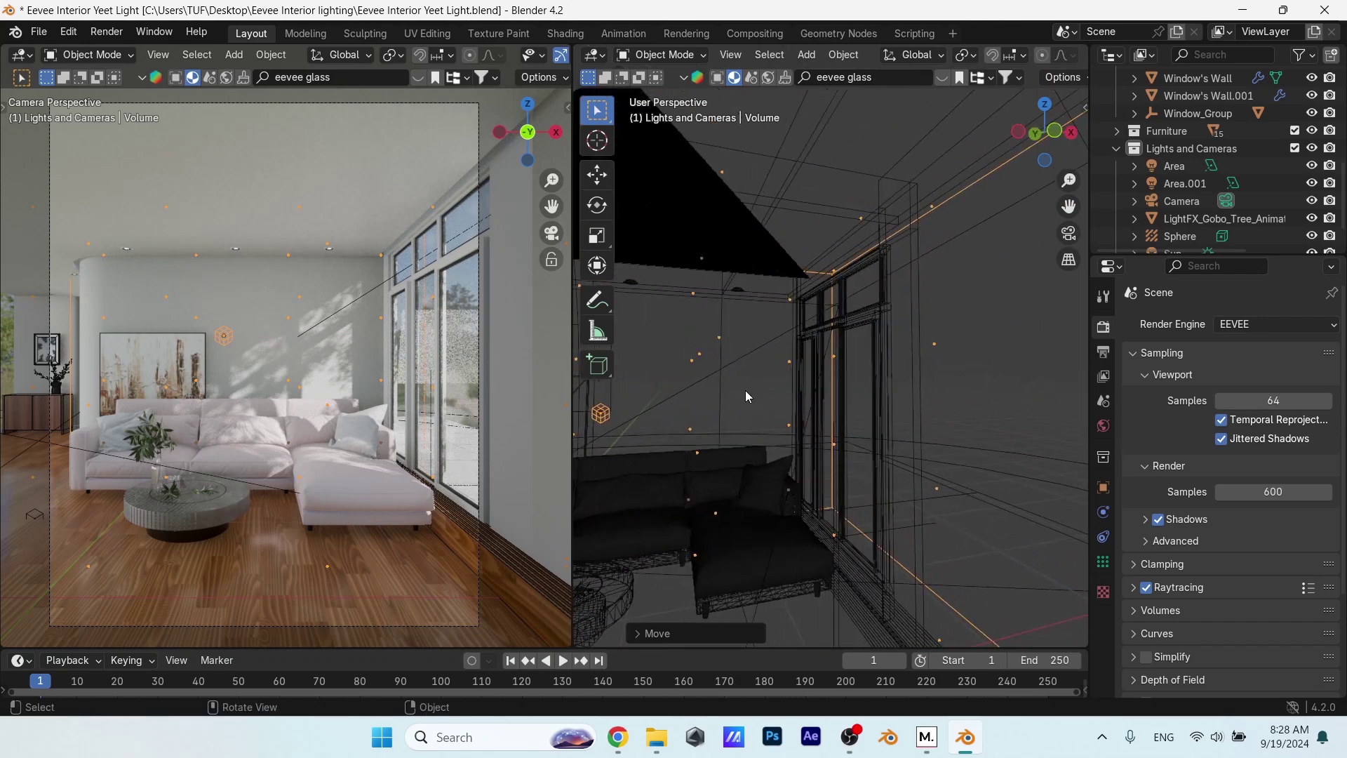
- Return to the camera view and bake the volume light probe's light cache with the default settings
{"action": "scroll", "coordinate": [749, 389], "scroll_direction": "down", "scroll_amount": 8}
{"action": "middle_click_drag", "start_coordinate": [749, 390], "coordinate": [709, 393]}
{"action": "key", "text": "KP_0"}
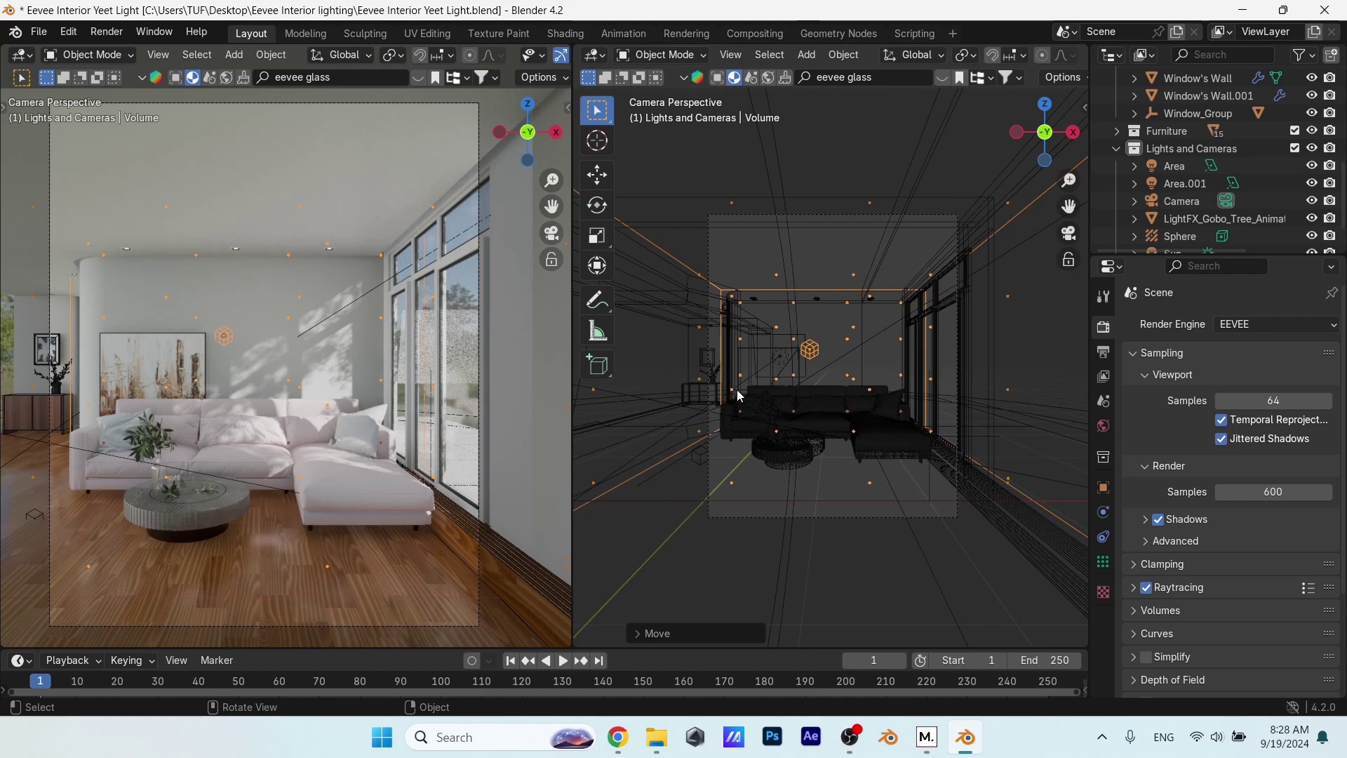
{"action": "left_click", "coordinate": [1104, 562]}
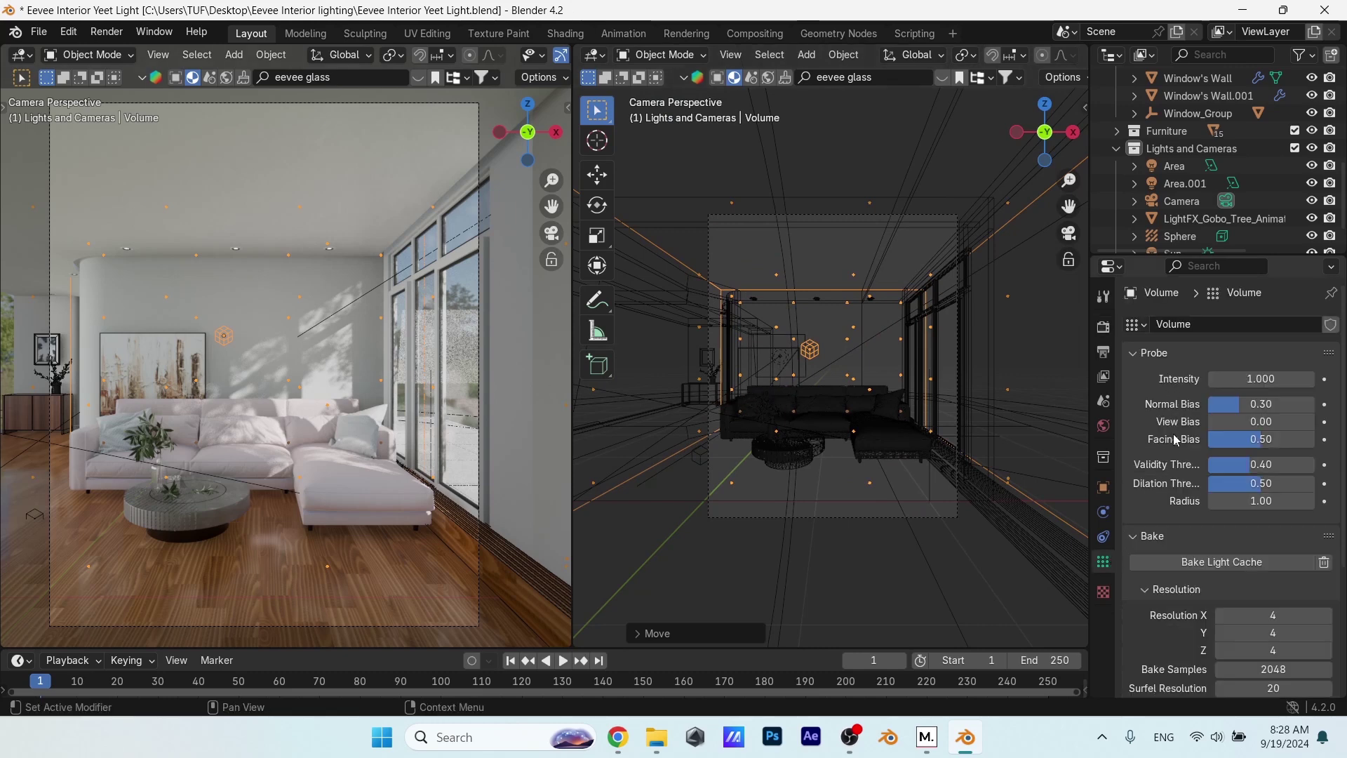
{"action": "scroll", "coordinate": [1179, 482], "scroll_direction": "down", "scroll_amount": 4}
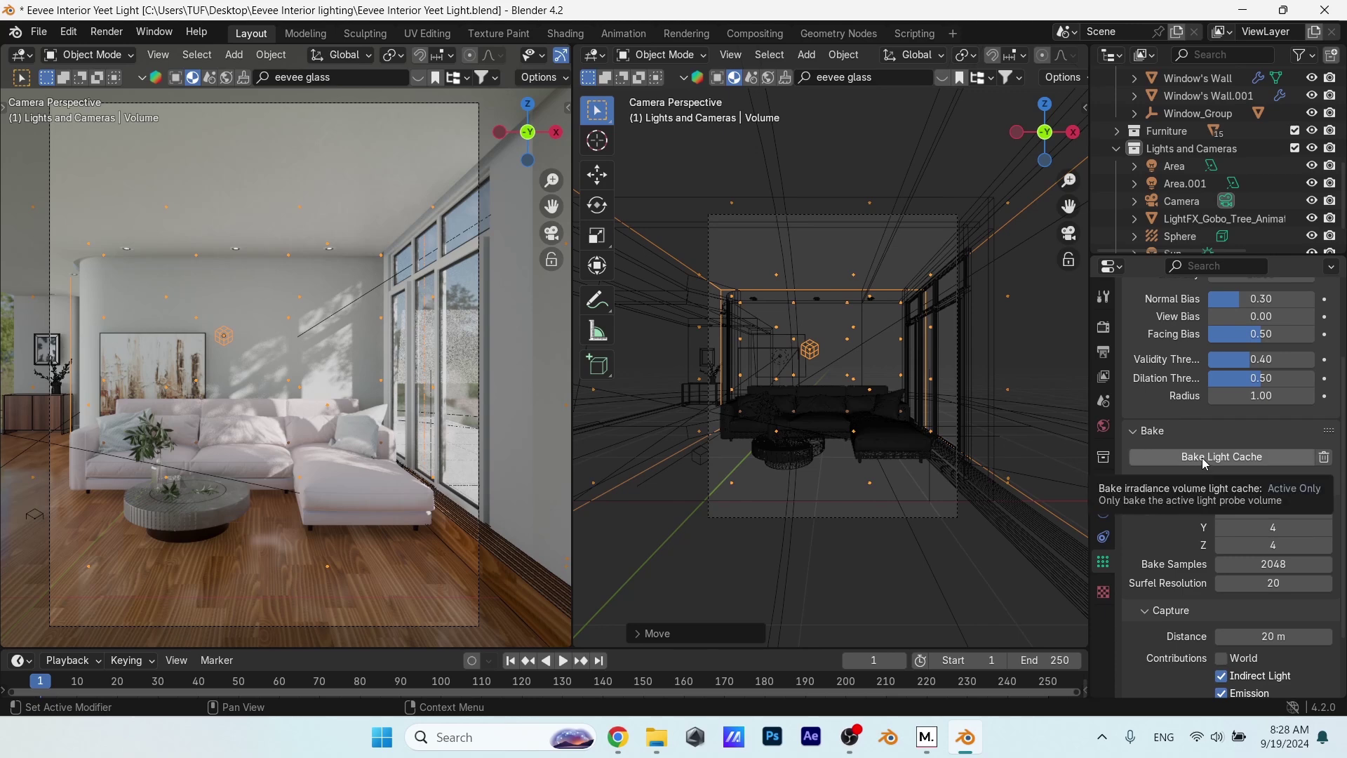
{"action": "left_click", "coordinate": [1202, 457]}
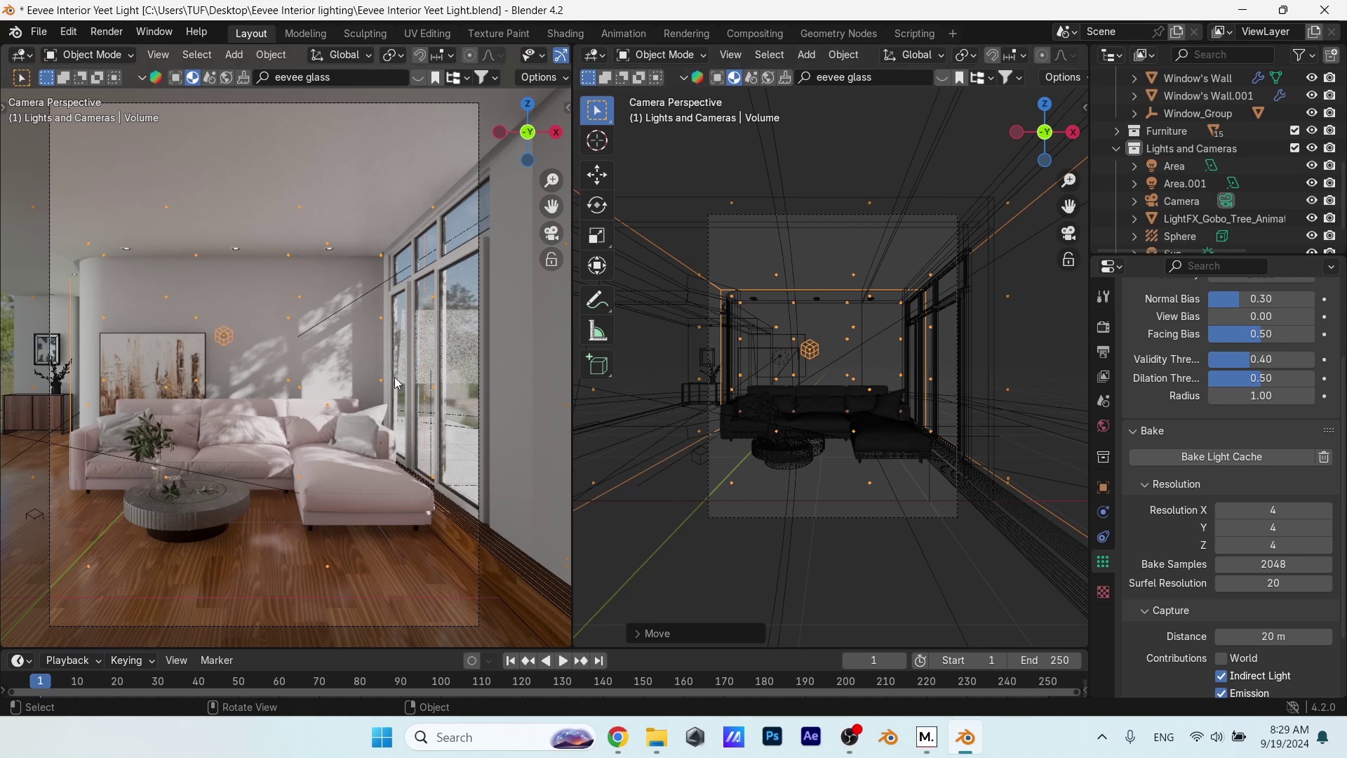
- Select the sun light and set its strength to 15
{"action": "left_click", "coordinate": [354, 307]}
{"action": "double_click", "coordinate": [1243, 443]}
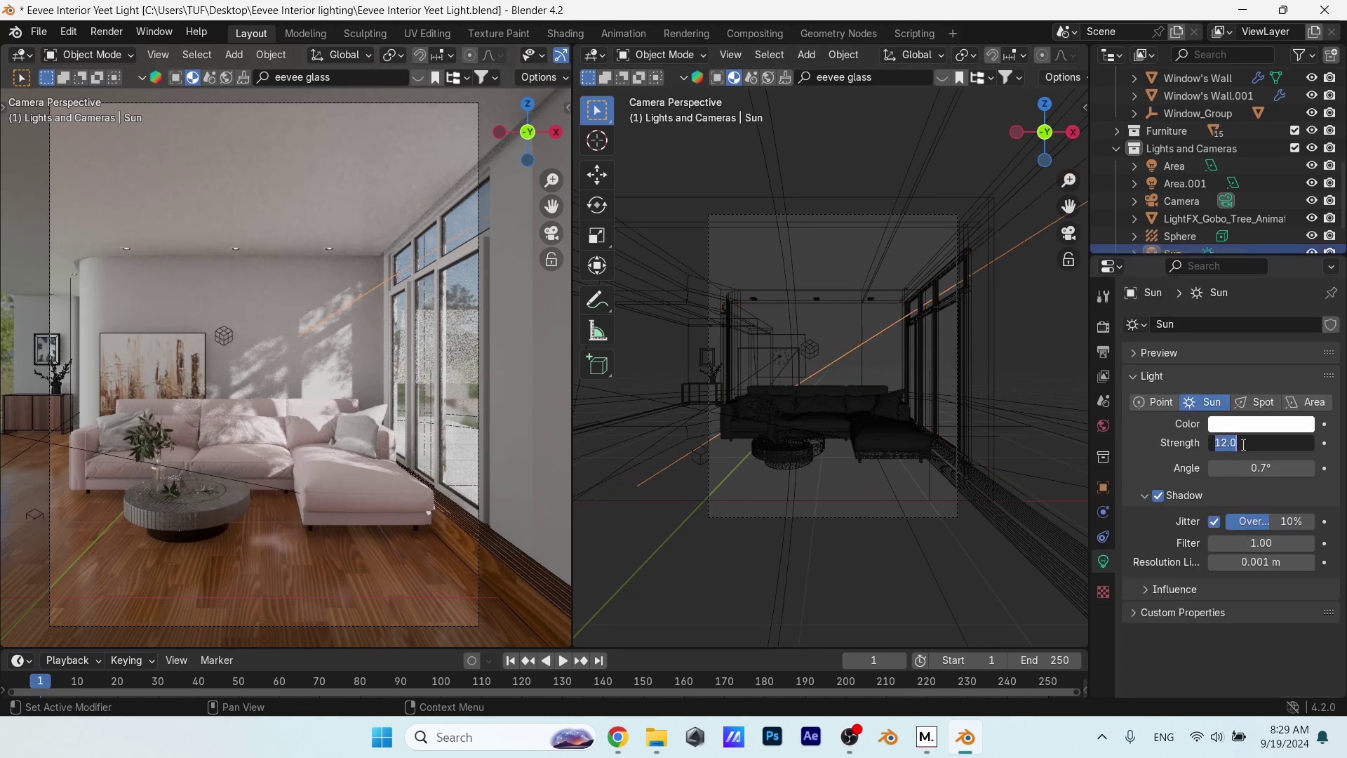
{"action": "type", "text": "15"}
{"action": "key", "text": "Return"}
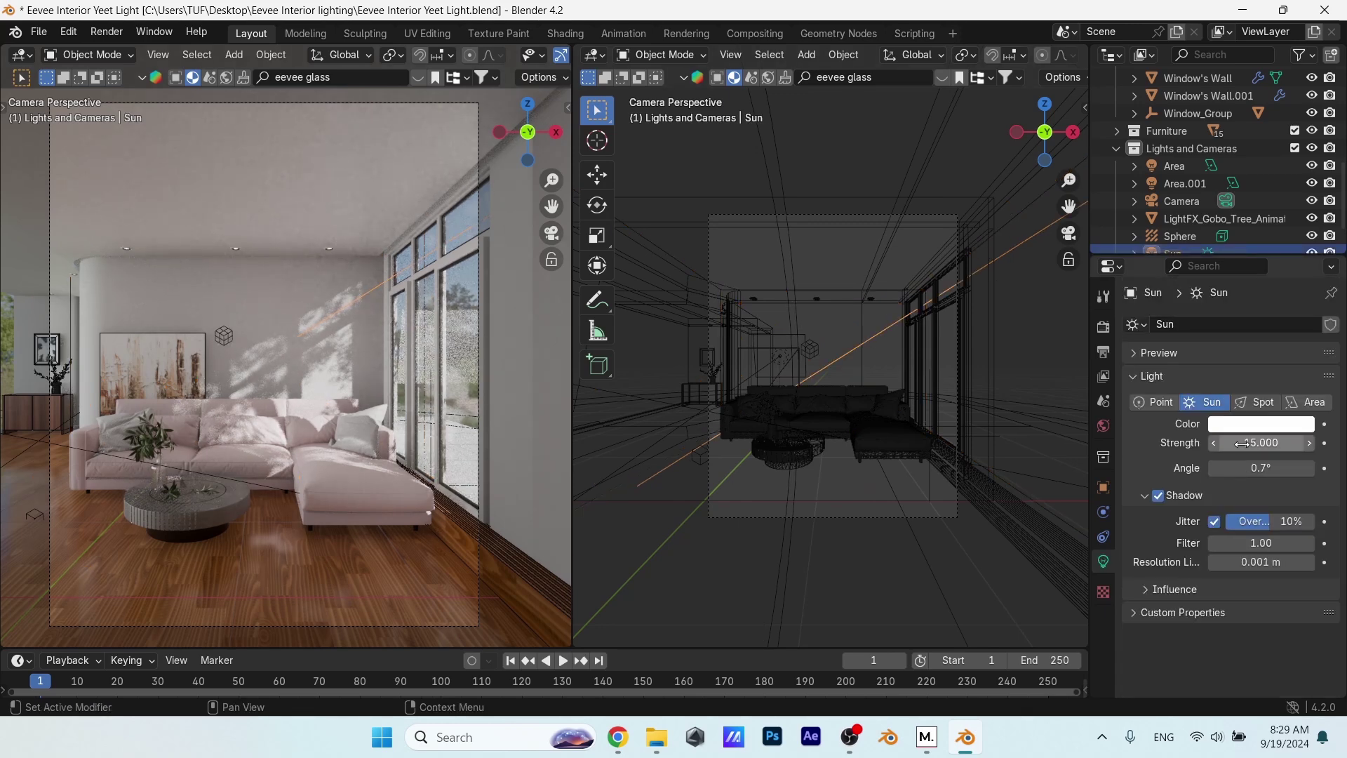